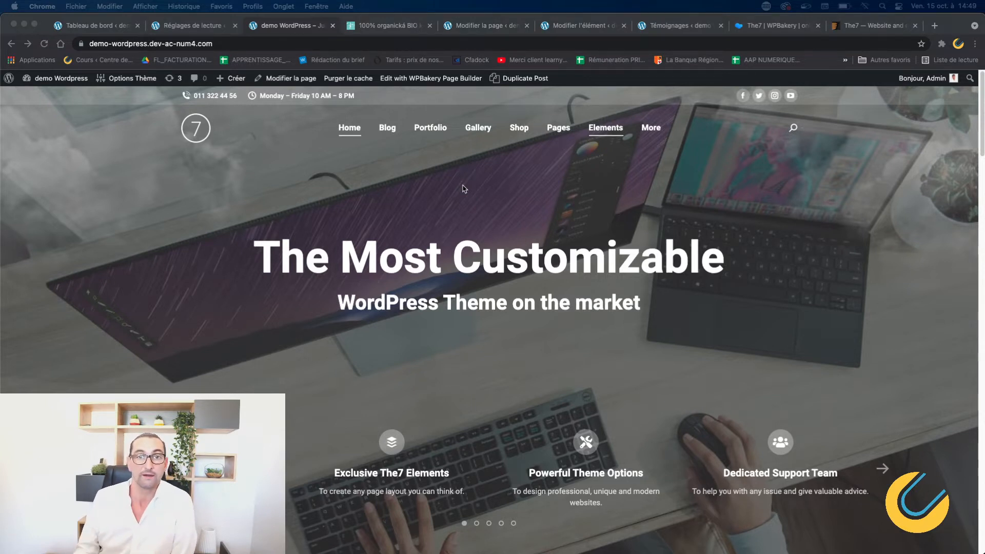
Switch from the site's homepage to the reading settings and highlight the wp-admin part of the address
{"action": "left_click", "coordinate": [199, 130]}
{"action": "left_click", "coordinate": [189, 131]}
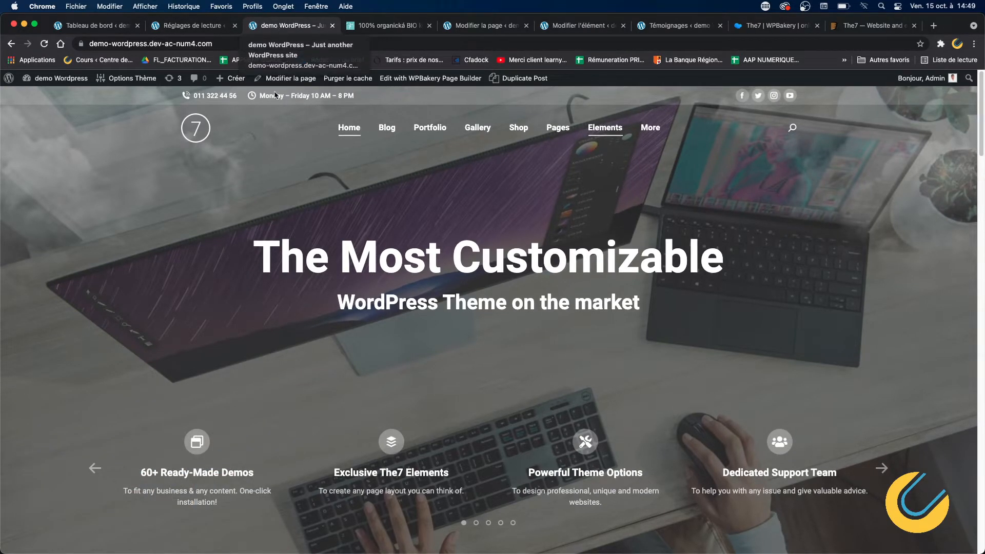
{"action": "left_click", "coordinate": [185, 26]}
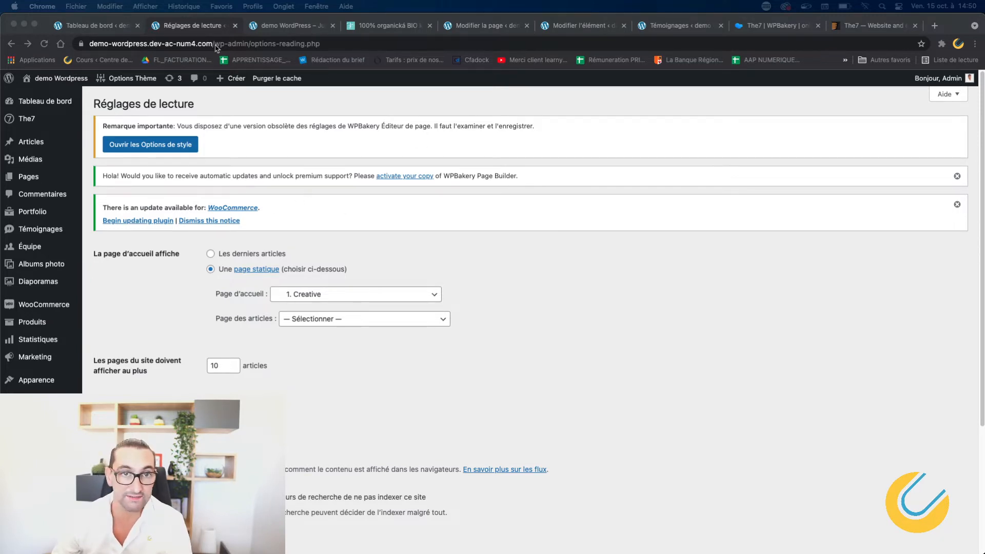
{"action": "left_click", "coordinate": [218, 44]}
{"action": "left_click", "coordinate": [215, 44]}
{"action": "left_click_drag", "start_coordinate": [236, 44], "coordinate": [272, 45]}
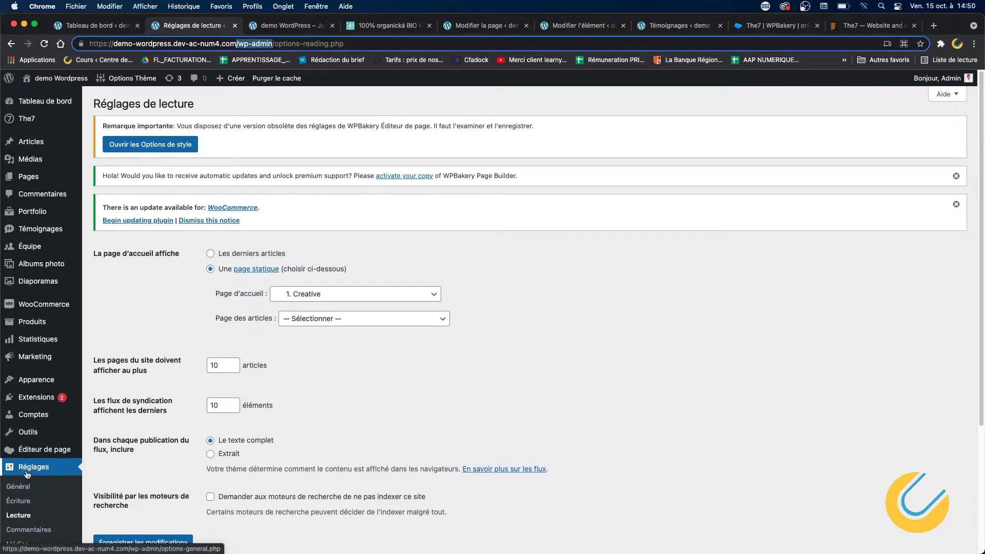
Check the static homepage choice in the reading settings, keeping "1. Creative" selected
{"action": "left_click", "coordinate": [23, 487]}
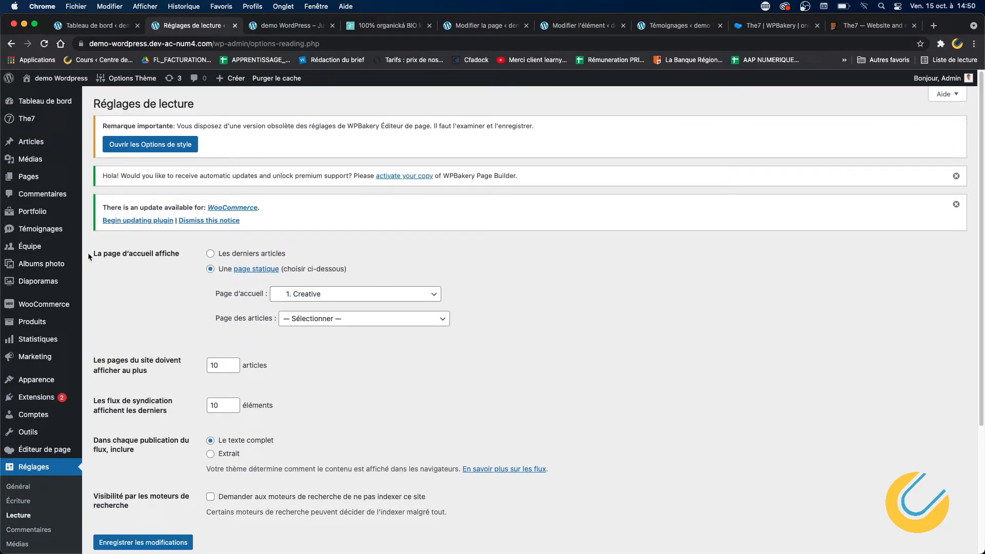
{"action": "left_click_drag", "start_coordinate": [98, 255], "coordinate": [183, 254]}
{"action": "left_click", "coordinate": [343, 294]}
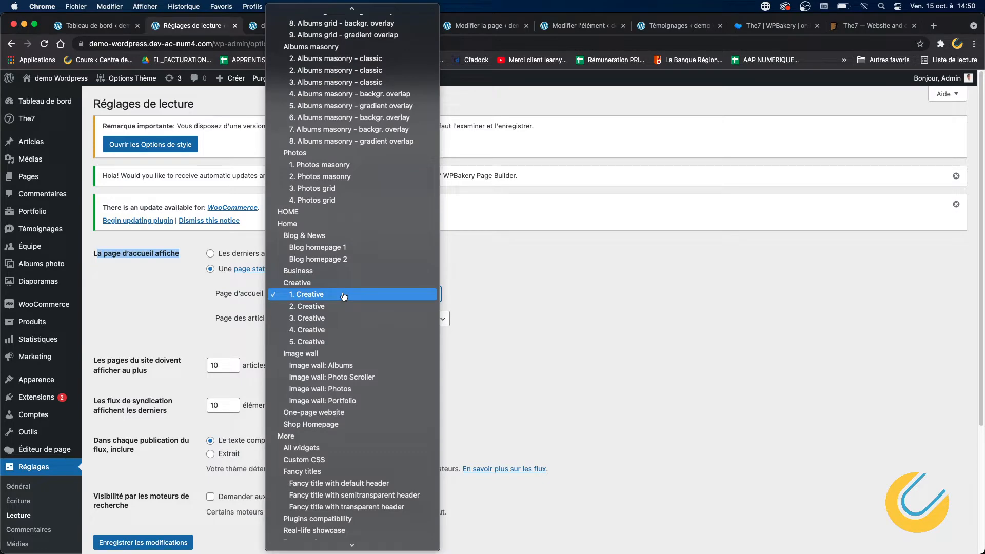
{"action": "left_click", "coordinate": [344, 294]}
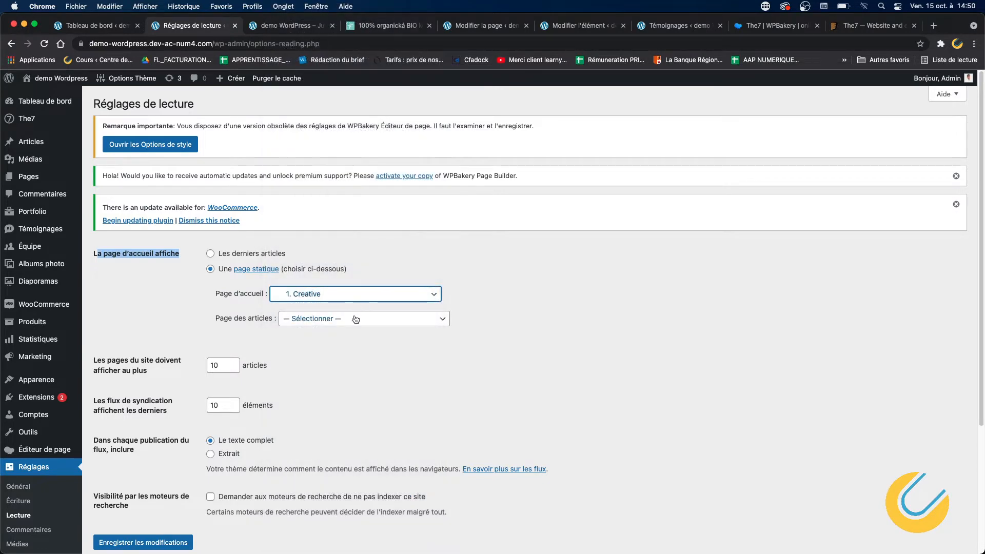
{"action": "left_click", "coordinate": [356, 300]}
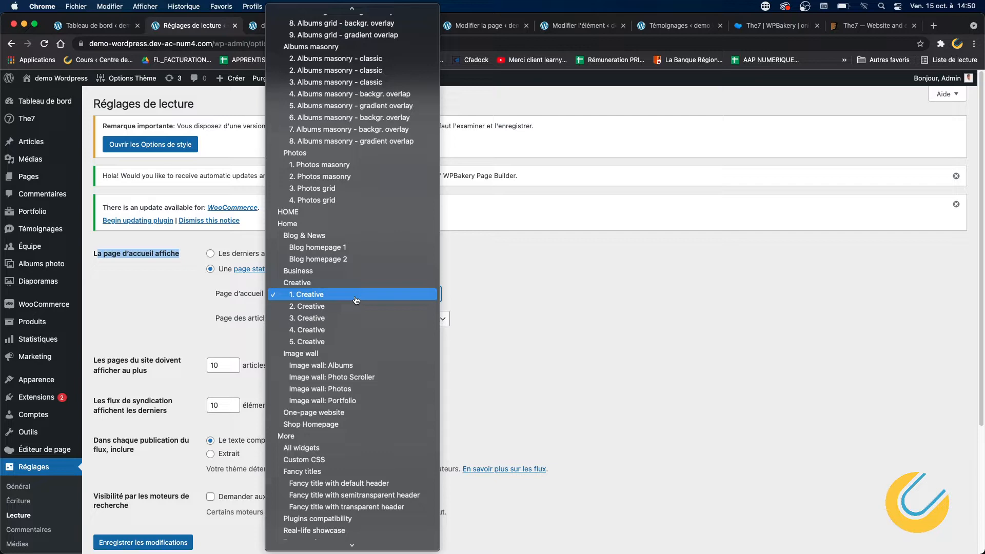
{"action": "left_click", "coordinate": [513, 302]}
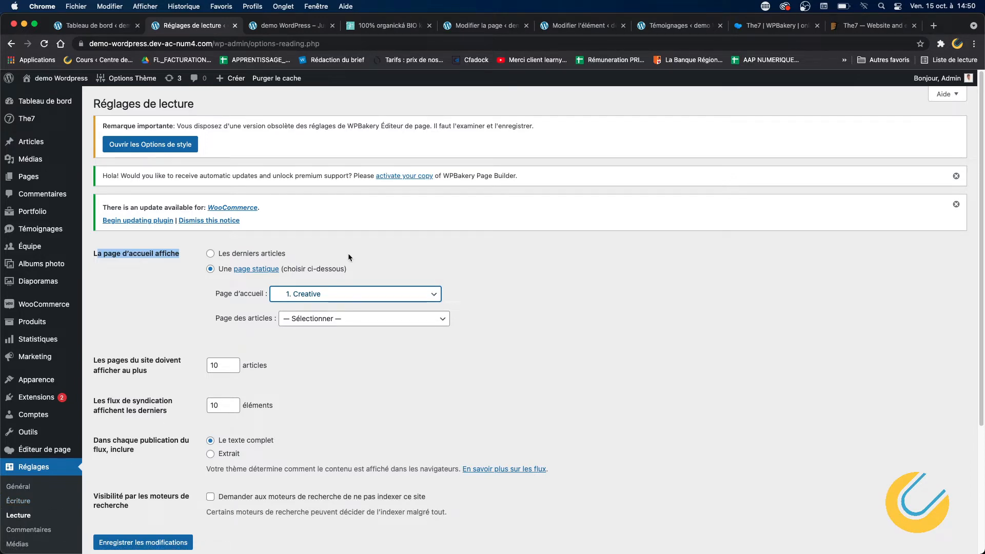
Return to the site's homepage and open its page editing link in a new browser tab
{"action": "left_click", "coordinate": [300, 26]}
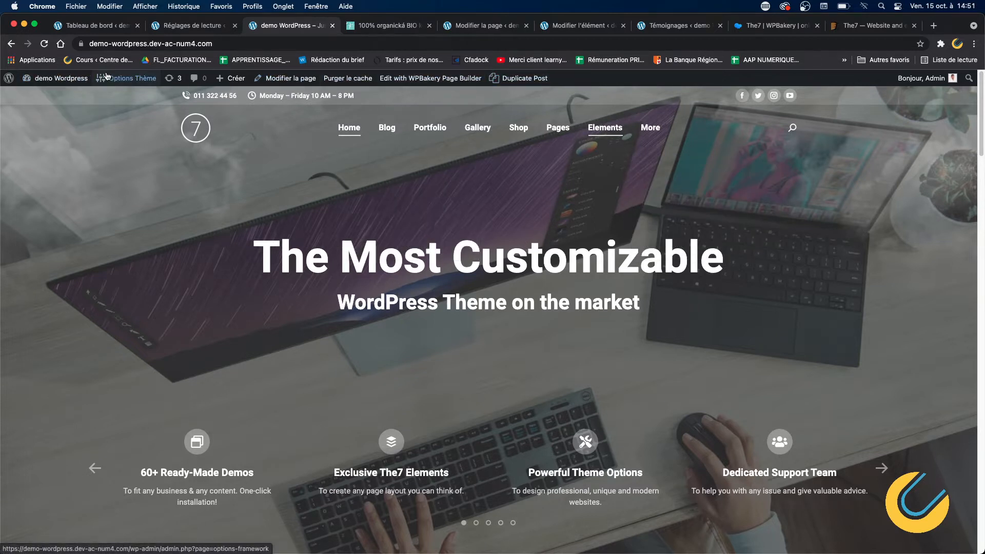
{"action": "right_click", "coordinate": [298, 80]}
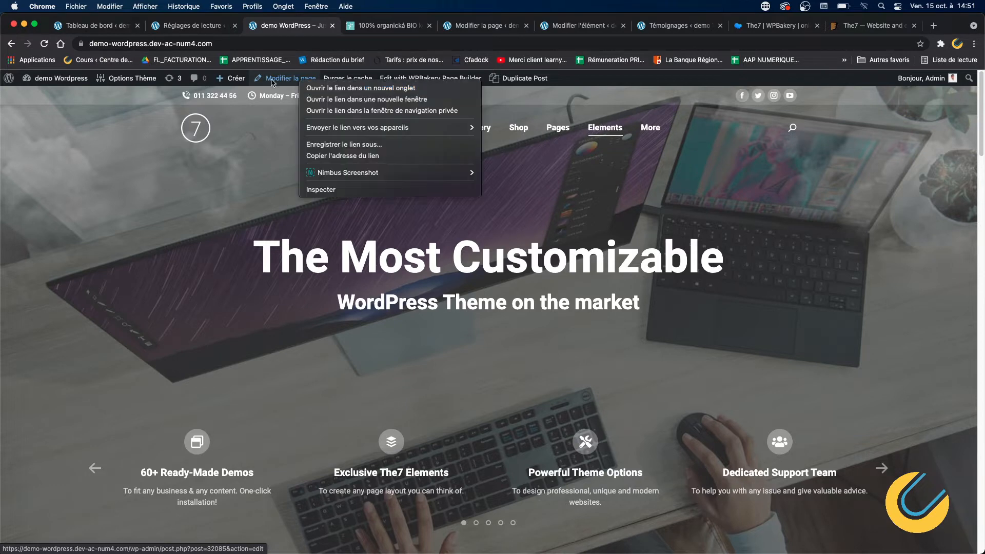
{"action": "key", "text": "Escape"}
{"action": "right_click", "coordinate": [298, 80]}
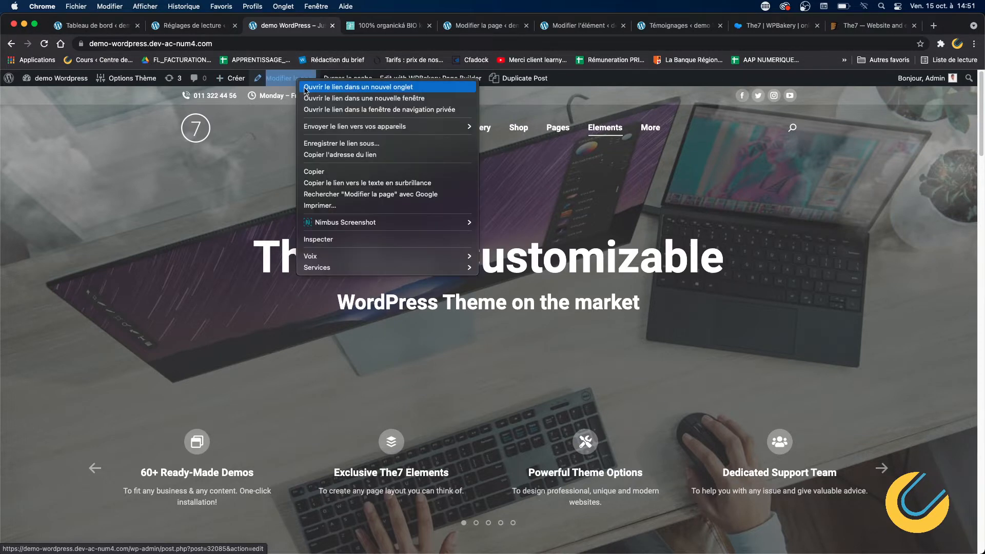
{"action": "left_click", "coordinate": [328, 86]}
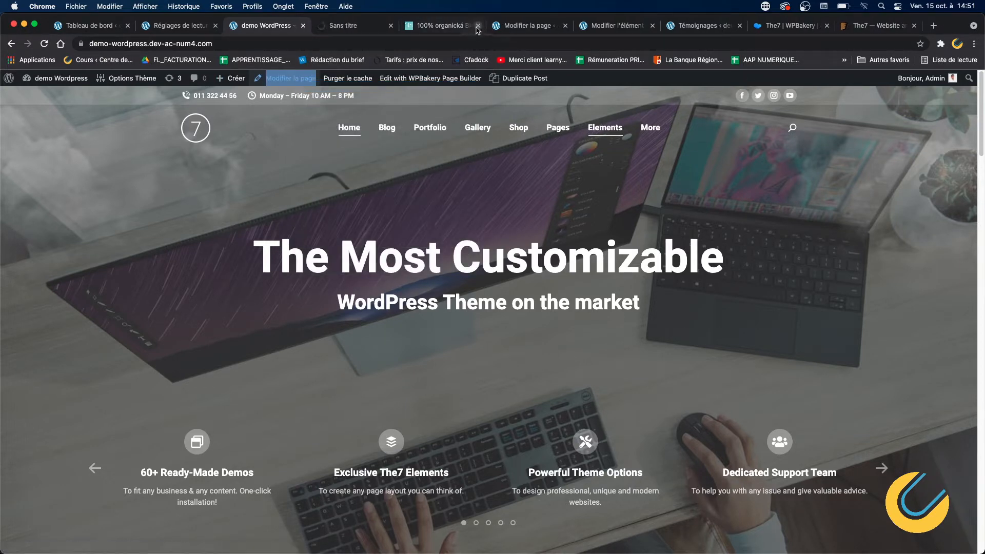
Close the "100% organická", older "Modifier la page", "Modifier l'élément" and "Témoignages" browser tabs
{"action": "left_click", "coordinate": [477, 25]}
{"action": "left_click", "coordinate": [478, 25]}
{"action": "left_click", "coordinate": [478, 25]}
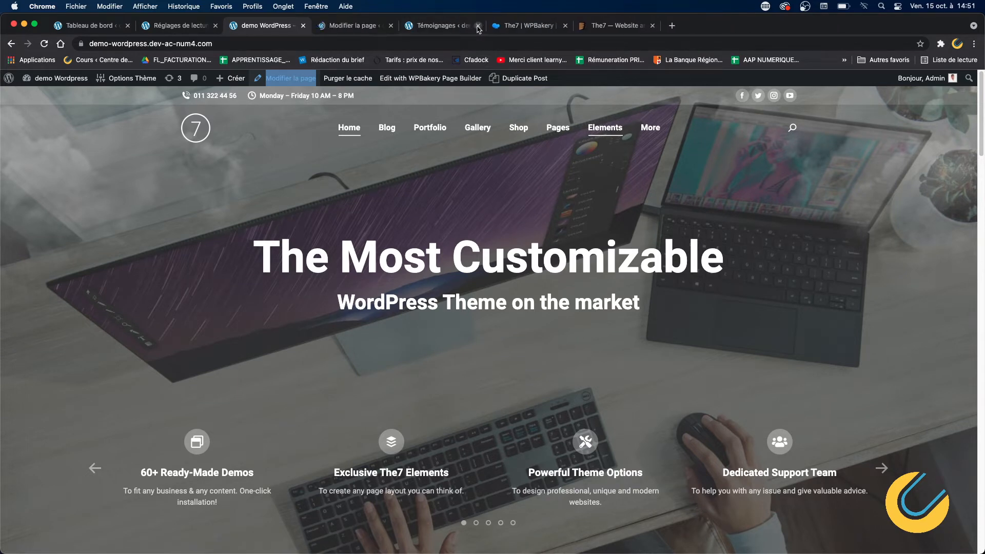
{"action": "left_click", "coordinate": [477, 26]}
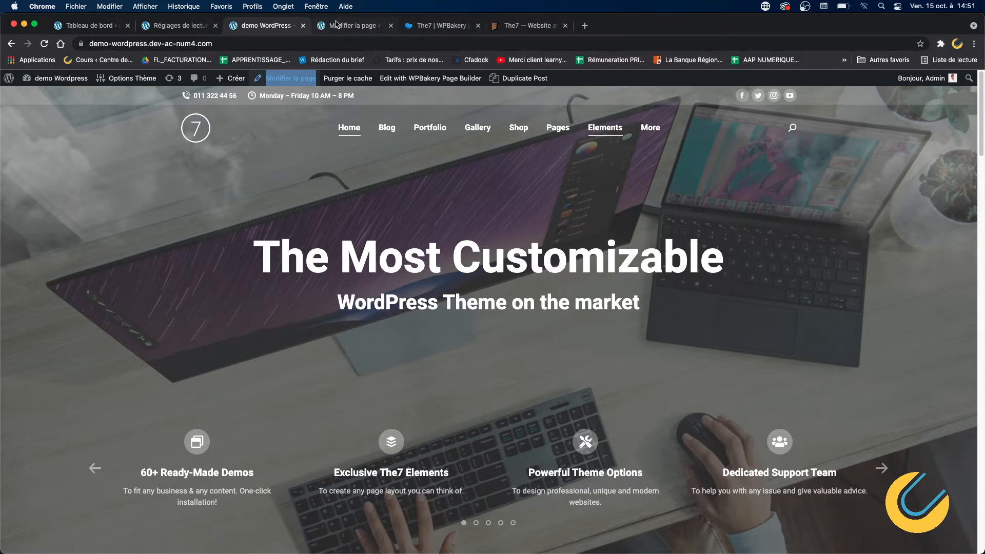
Compare the title and permalink of the page being edited with the address of the live homepage
{"action": "left_click", "coordinate": [336, 26]}
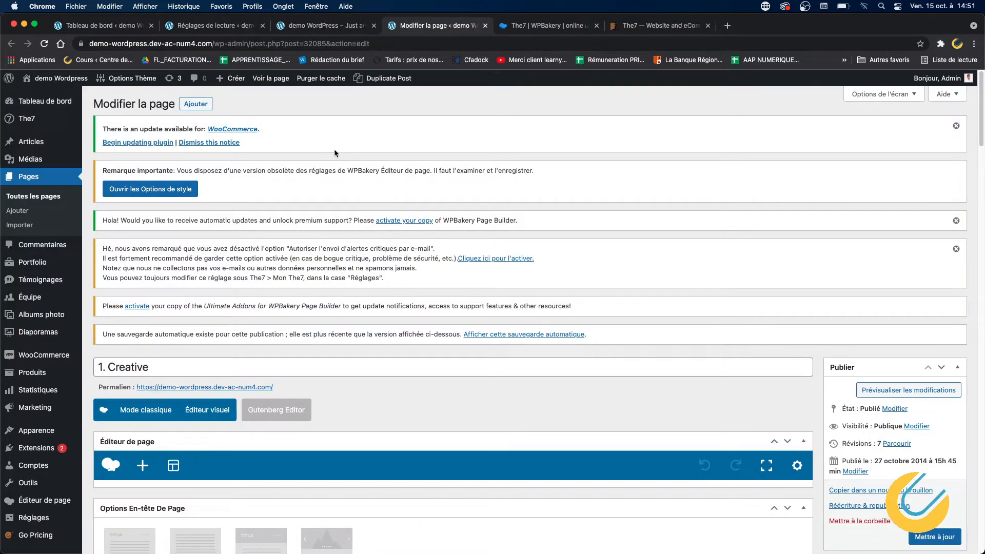
{"action": "left_click", "coordinate": [252, 364]}
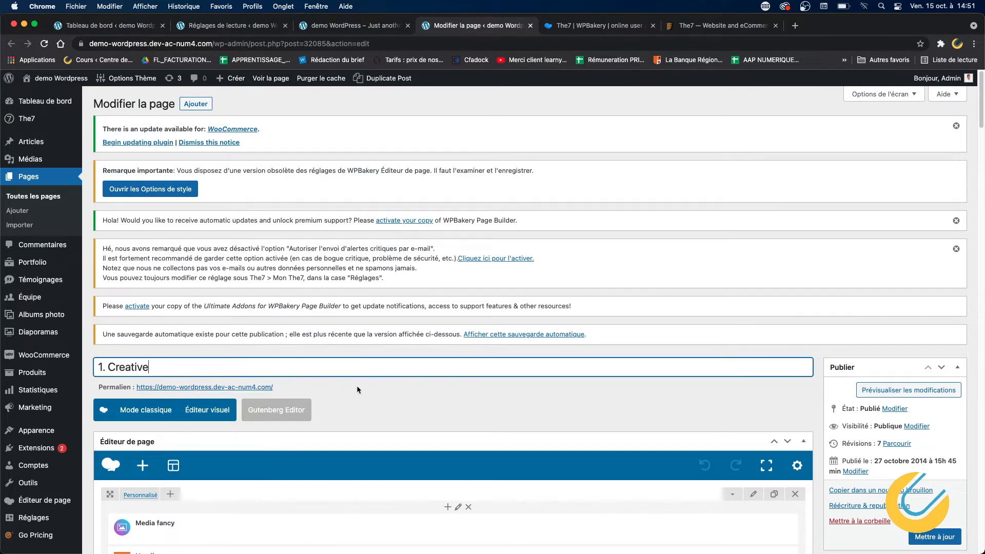
{"action": "left_click_drag", "start_coordinate": [280, 389], "coordinate": [137, 387]}
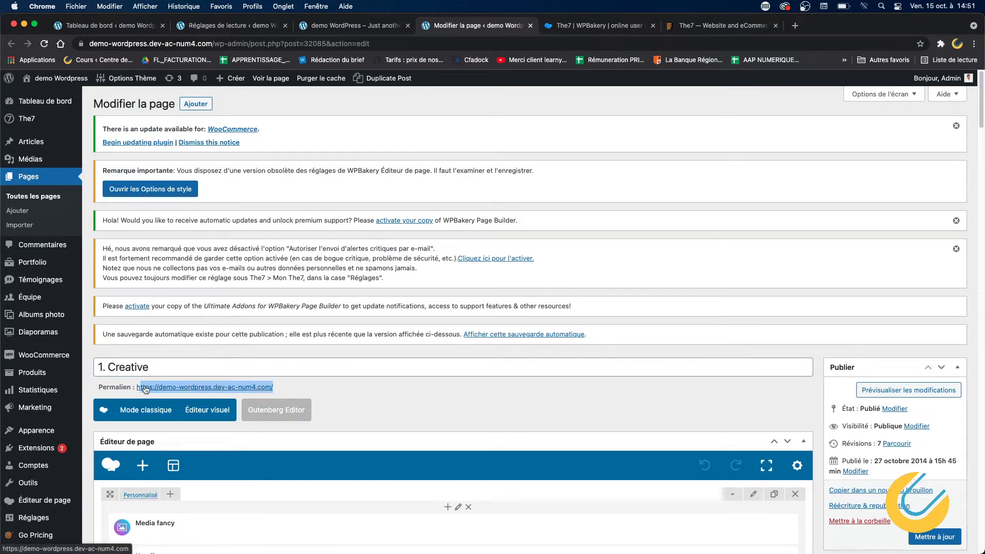
{"action": "left_click", "coordinate": [251, 367]}
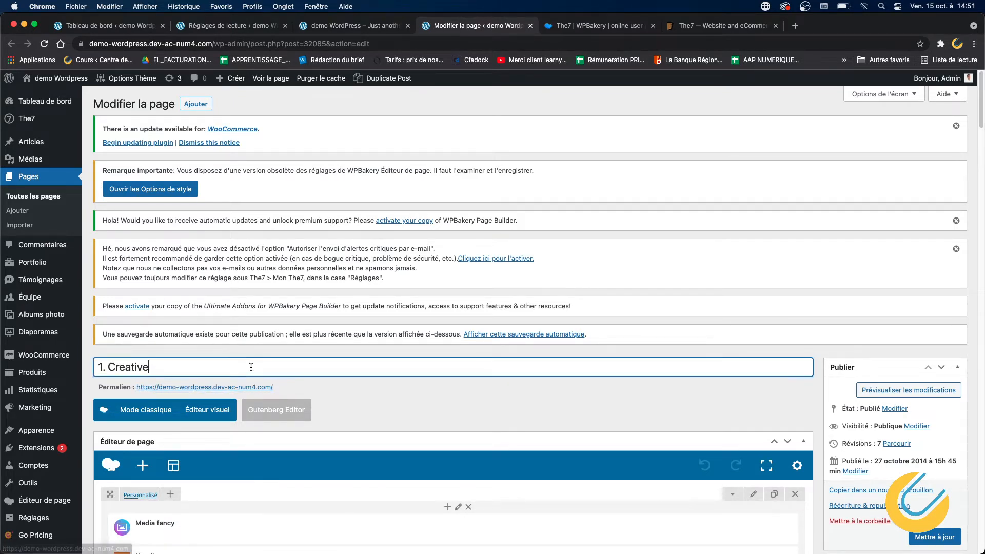
{"action": "left_click", "coordinate": [345, 27]}
{"action": "left_click", "coordinate": [228, 43]}
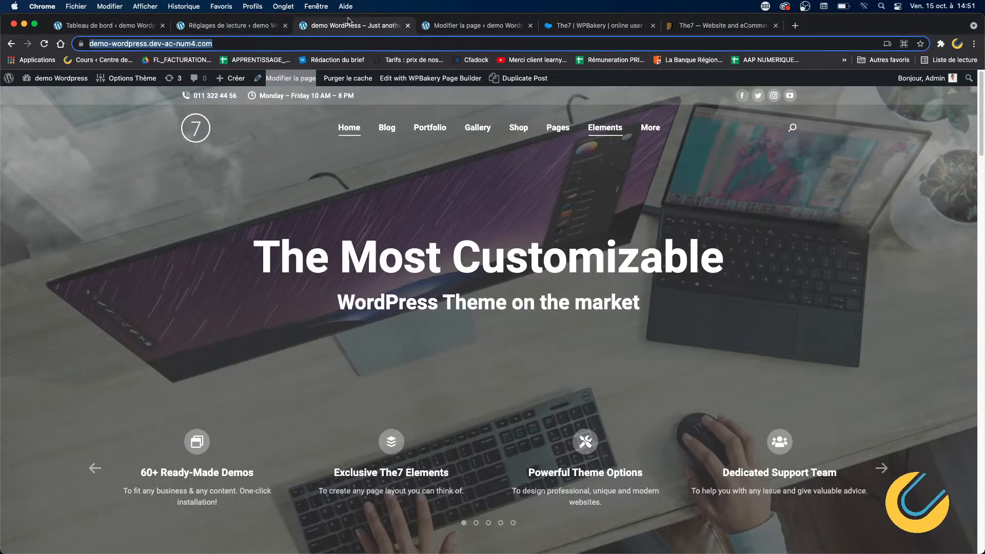
Skim the builder layout of the "1. Creative" page and place the live homepage tab directly after the editor tab
{"action": "left_click", "coordinate": [472, 27]}
{"action": "scroll", "coordinate": [492, 293], "scroll_direction": "down", "scroll_amount": 10}
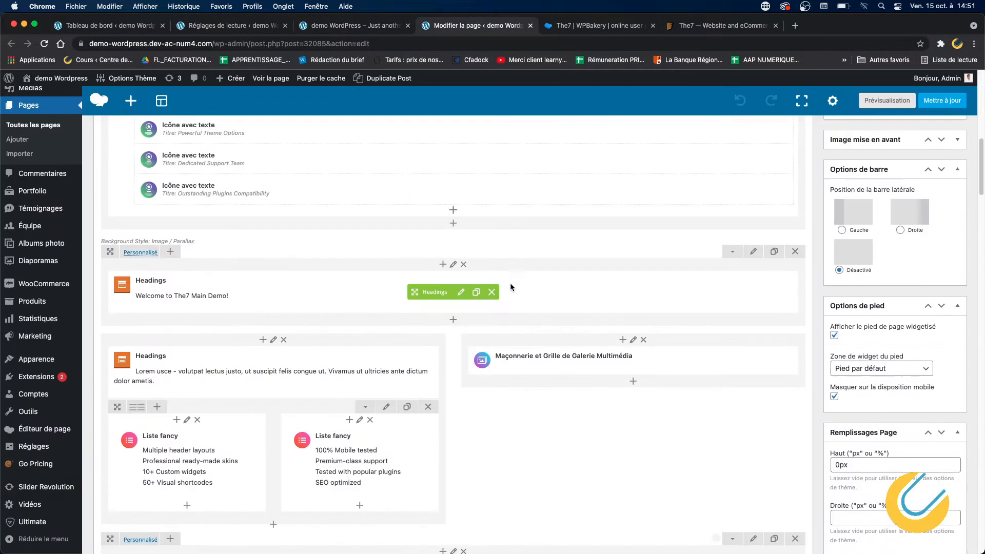
{"action": "scroll", "coordinate": [497, 284], "scroll_direction": "up", "scroll_amount": 15}
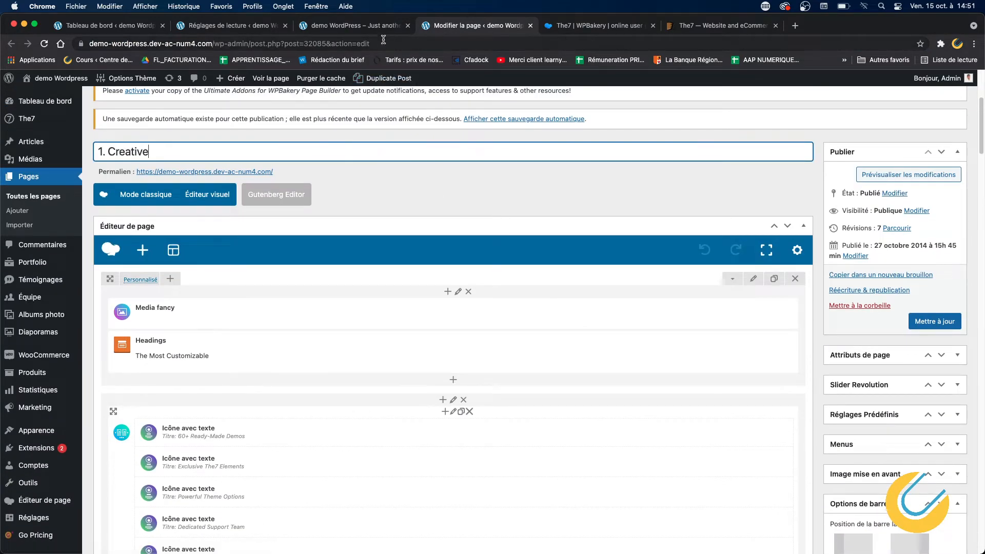
{"action": "left_click", "coordinate": [359, 25]}
{"action": "left_click_drag", "start_coordinate": [362, 26], "coordinate": [479, 26]}
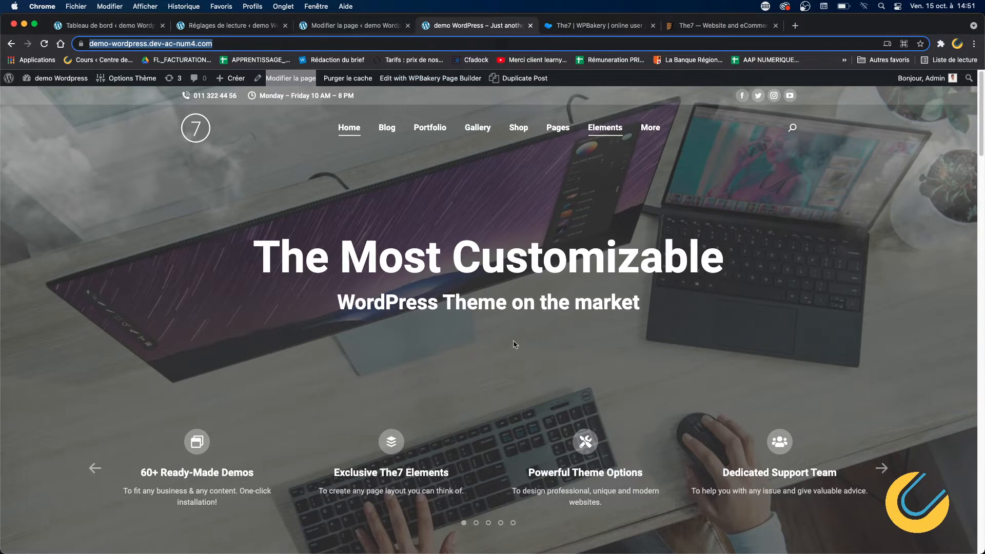
In the homepage's first Headings element, replace the title with "Ici le titre principal"
{"action": "left_click", "coordinate": [368, 26]}
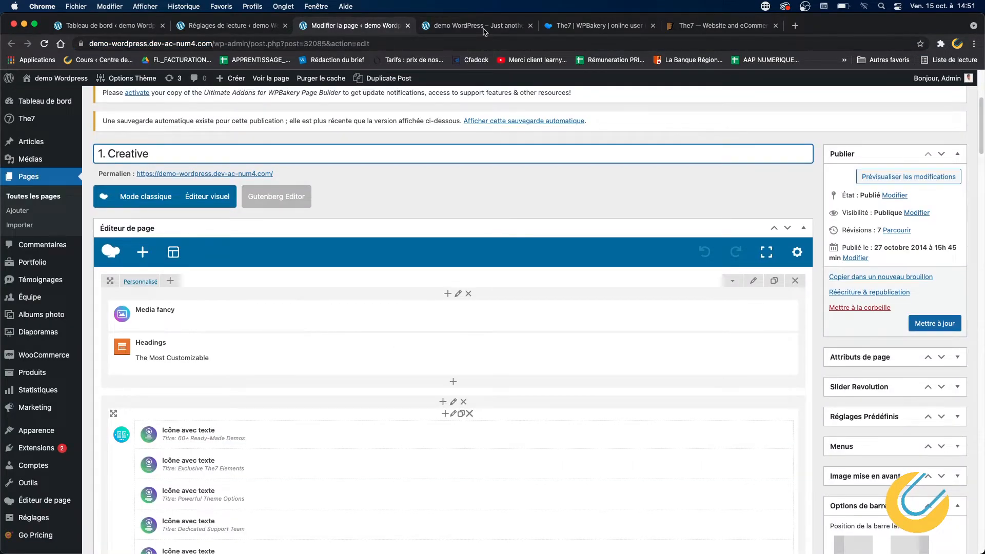
{"action": "left_click", "coordinate": [505, 28]}
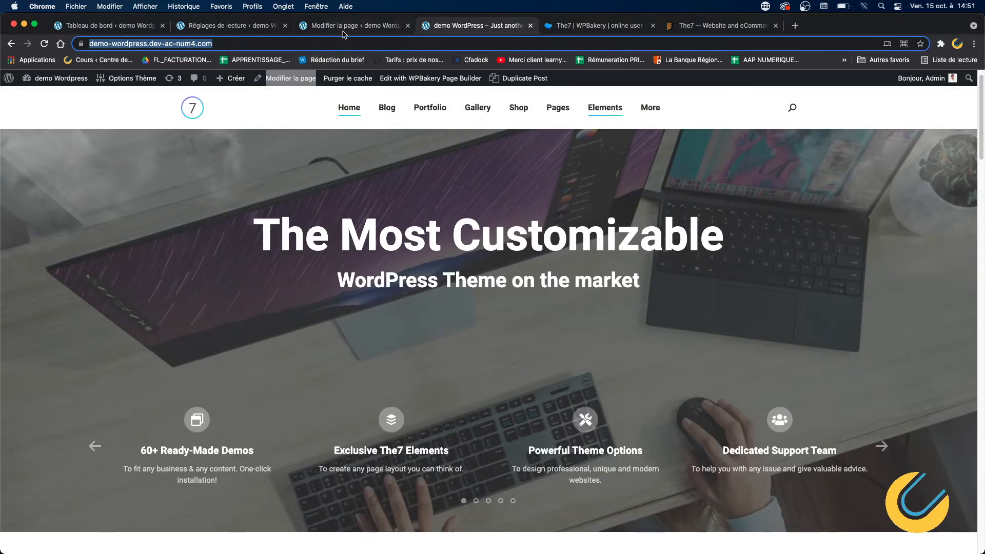
{"action": "left_click", "coordinate": [345, 26]}
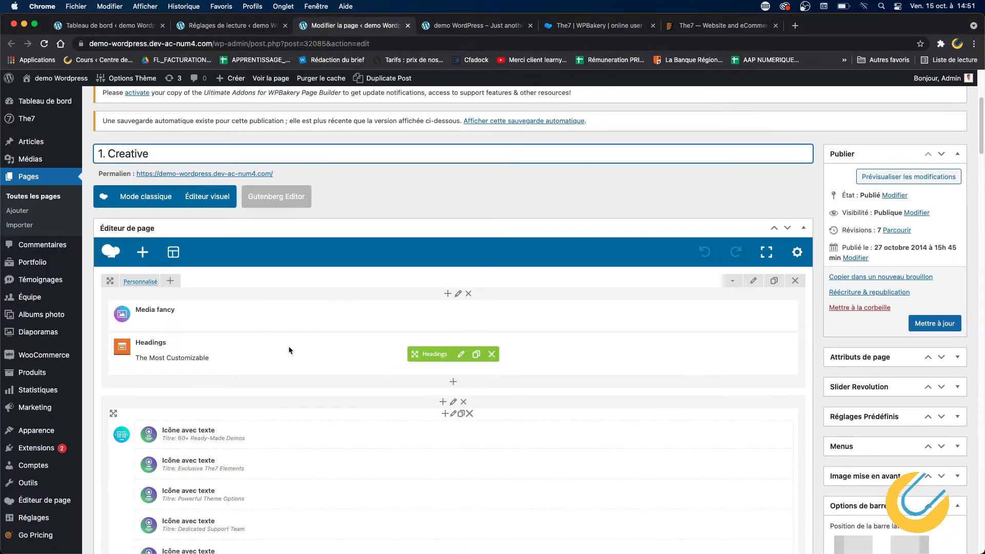
{"action": "left_click", "coordinate": [460, 354]}
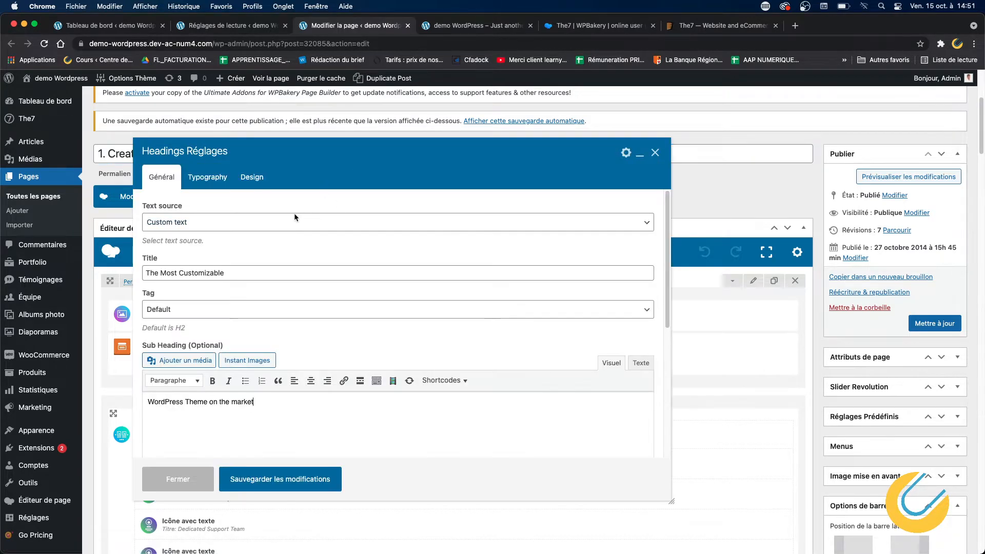
{"action": "triple_click", "coordinate": [263, 270]}
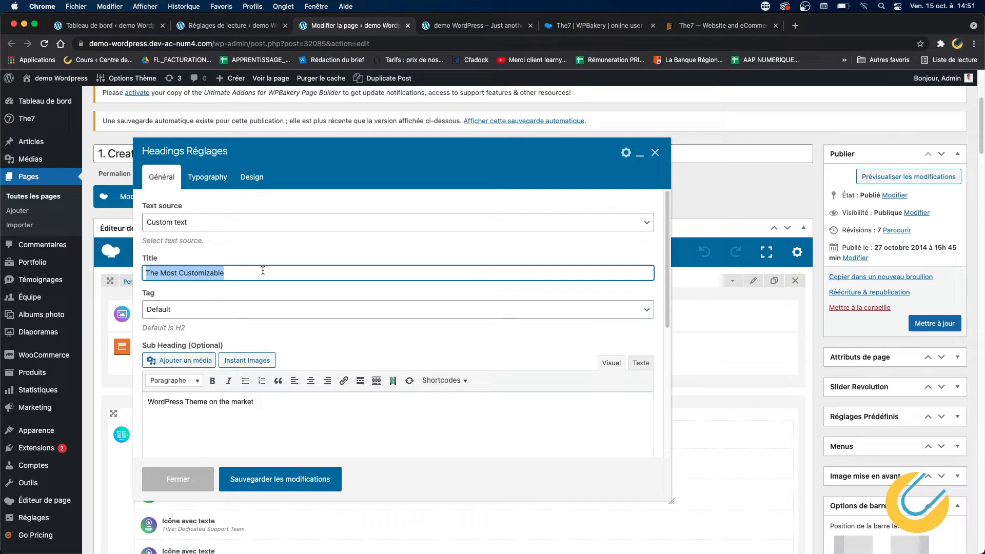
{"action": "key", "text": "BackSpace"}
{"action": "type", "text": "Ici le t"}
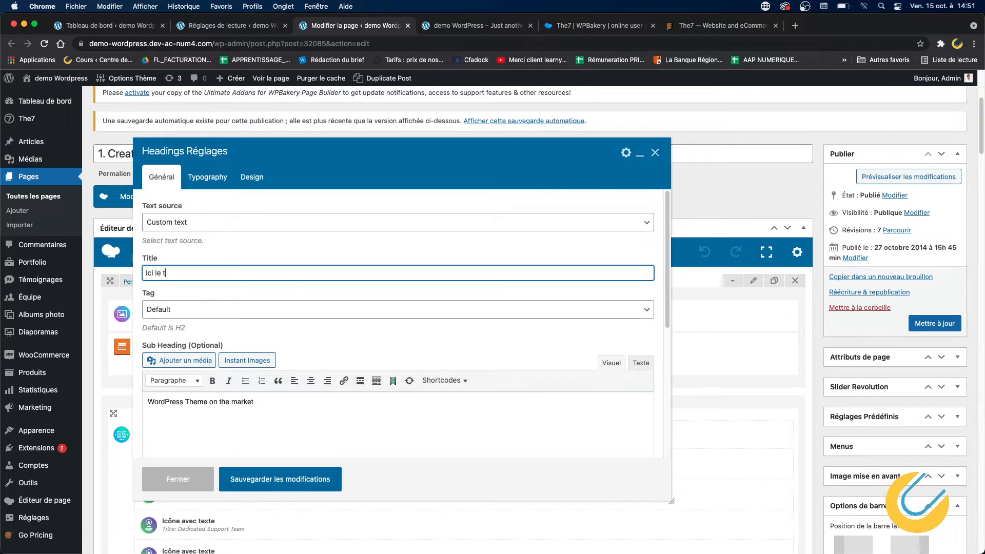
{"action": "type", "text": "itre principal"}
Change the element's sub heading to "WordPress CMS" and save the Headings settings
{"action": "left_click", "coordinate": [259, 403]}
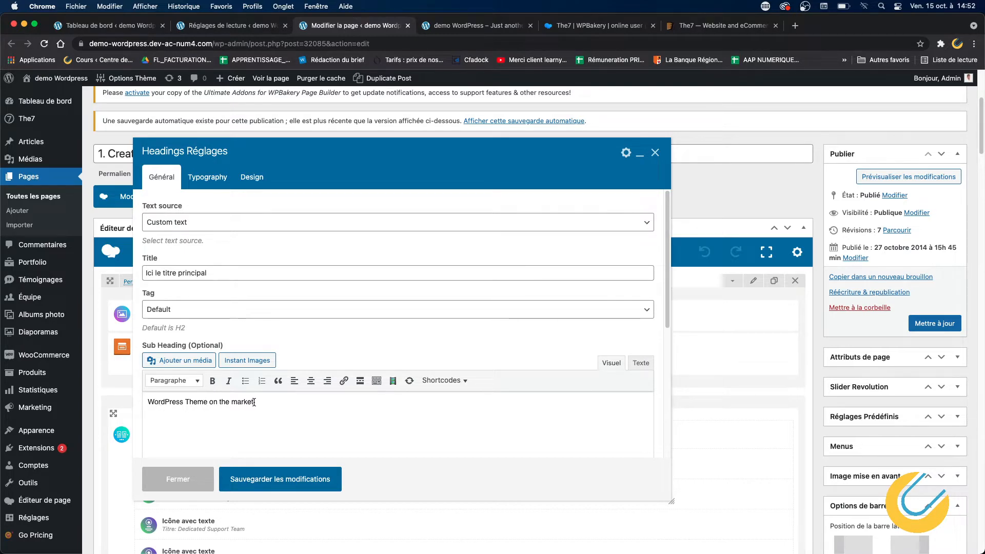
{"action": "key", "text": "BackSpace"}
{"action": "key", "text": "BackSpace"}
{"action": "key", "text": "BackSpace"}
{"action": "key", "text": "BackSpace"}
{"action": "key", "text": "BackSpace"}
{"action": "key", "text": "BackSpace"}
{"action": "type", "text": "is"}
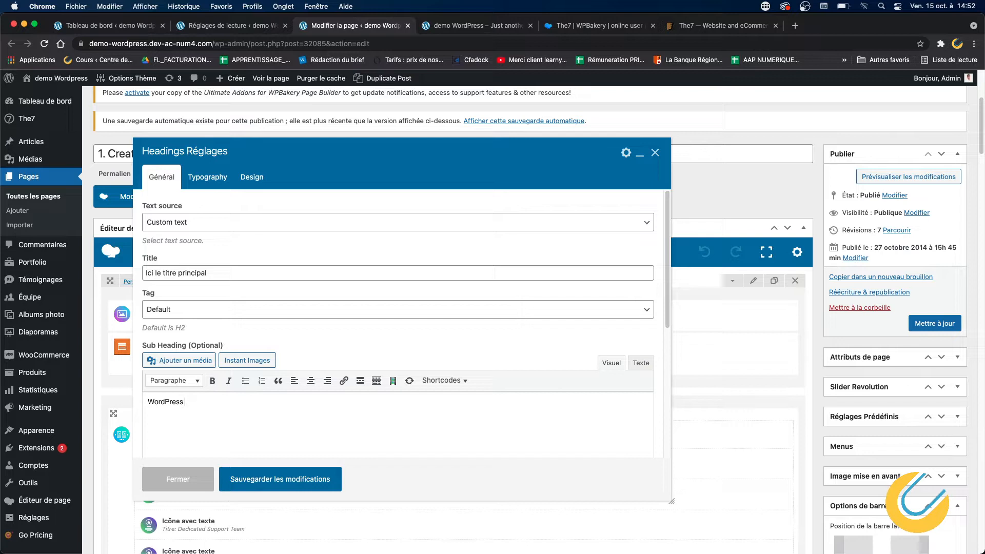
{"action": "type", "text": "CMS"}
{"action": "left_click", "coordinate": [309, 468]}
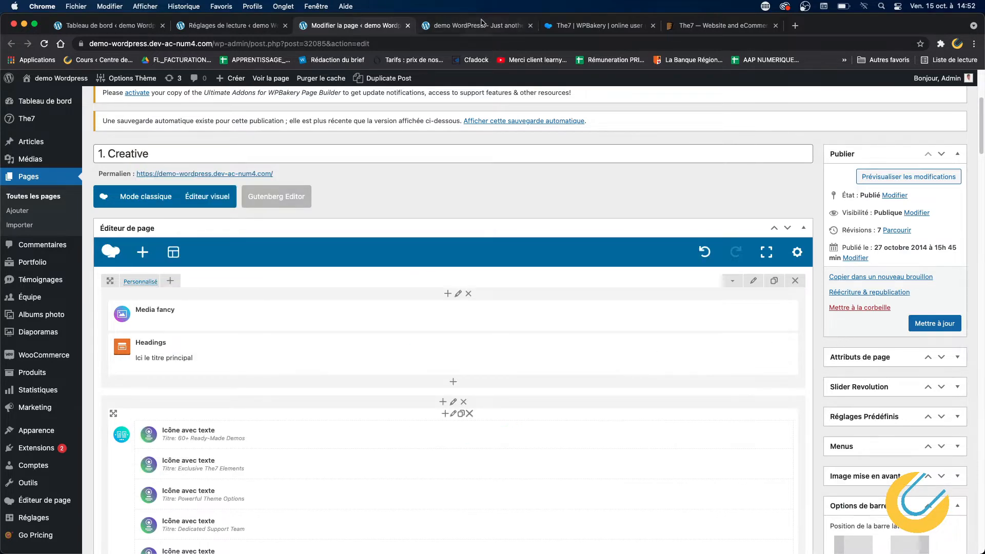
Compare the live homepage's main heading and icon carousel with the matching elements in the page builder
{"action": "left_click", "coordinate": [467, 26]}
{"action": "left_click_drag", "start_coordinate": [305, 239], "coordinate": [634, 297]}
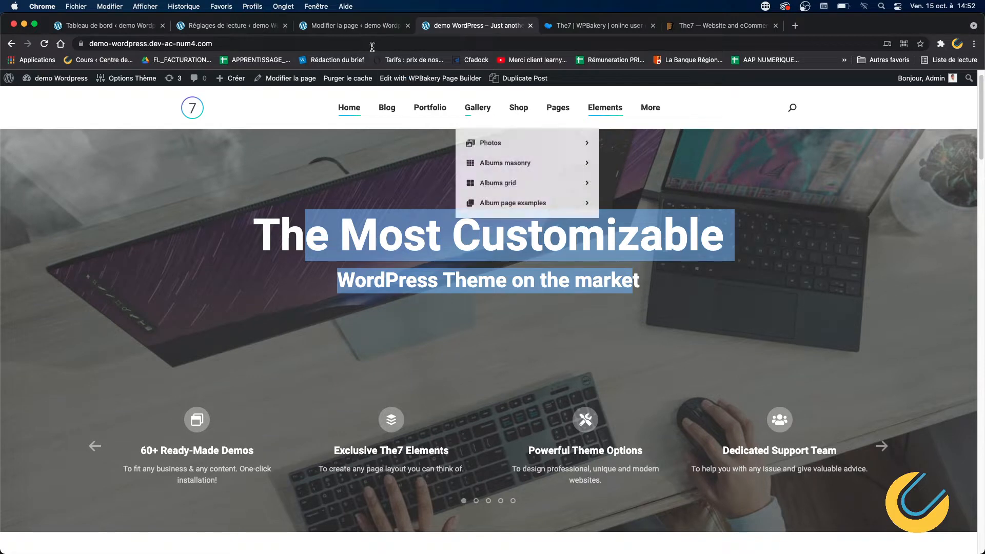
{"action": "left_click", "coordinate": [371, 29]}
{"action": "scroll", "coordinate": [377, 422], "scroll_direction": "down", "scroll_amount": 2}
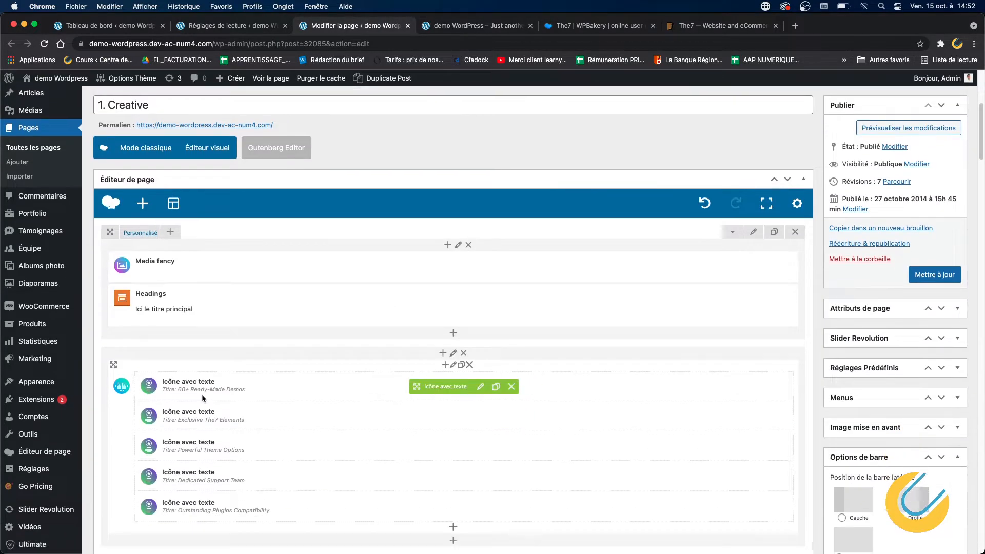
{"action": "left_click", "coordinate": [497, 26]}
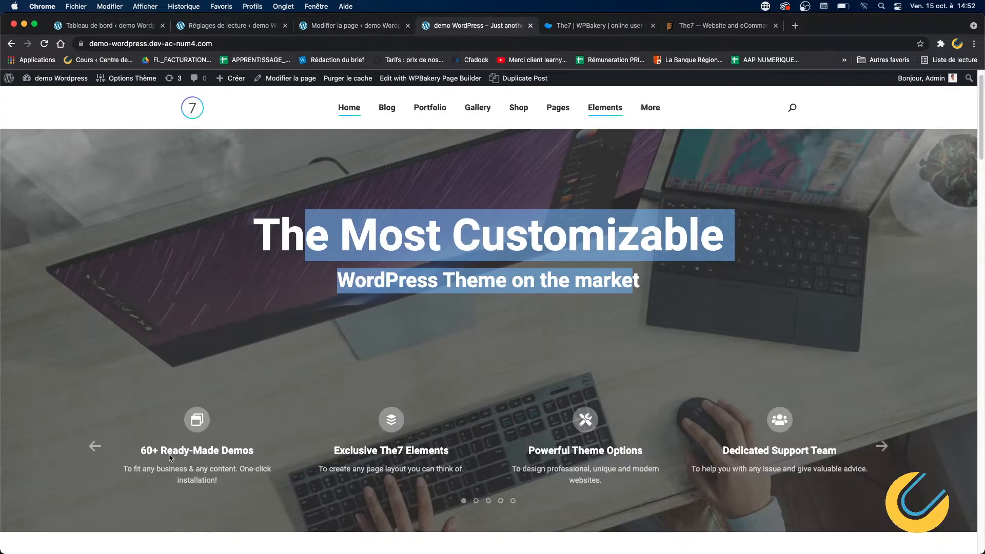
{"action": "left_click_drag", "start_coordinate": [180, 451], "coordinate": [388, 466]}
{"action": "left_click_drag", "start_coordinate": [286, 464], "coordinate": [474, 462]}
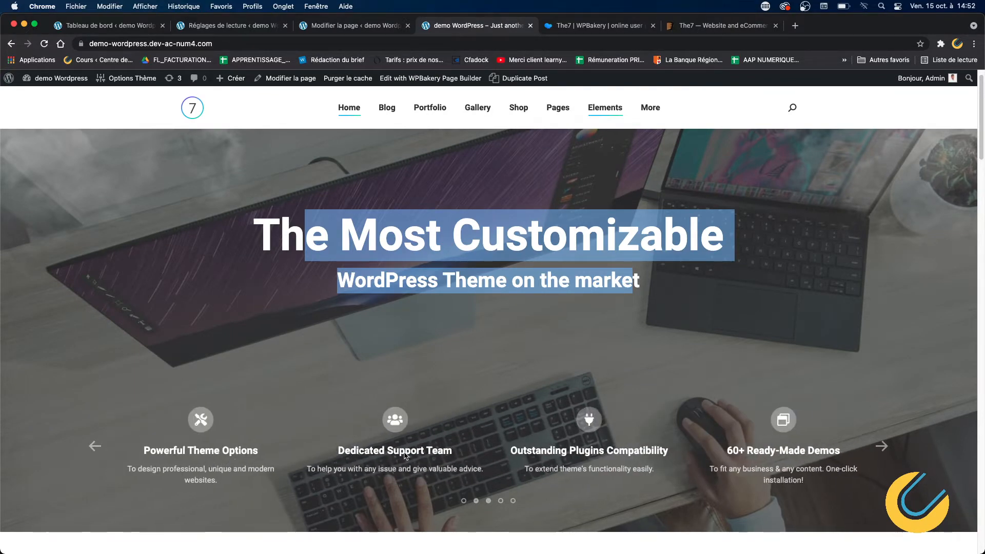
Replace the title of the "60+ Ready-Made Demos" icon-with-text element with "4 consultants experts" and save its settings
{"action": "left_click", "coordinate": [373, 25]}
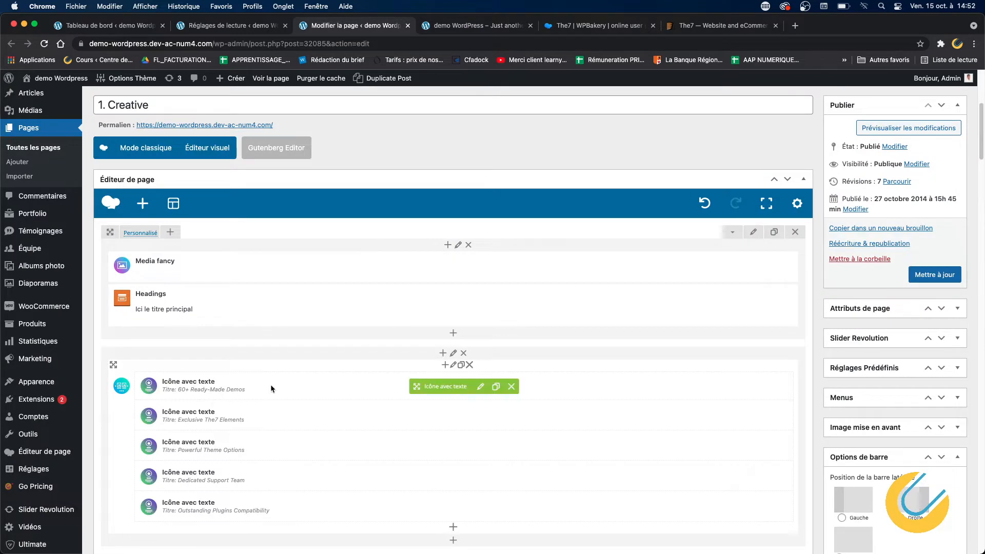
{"action": "left_click", "coordinate": [482, 387]}
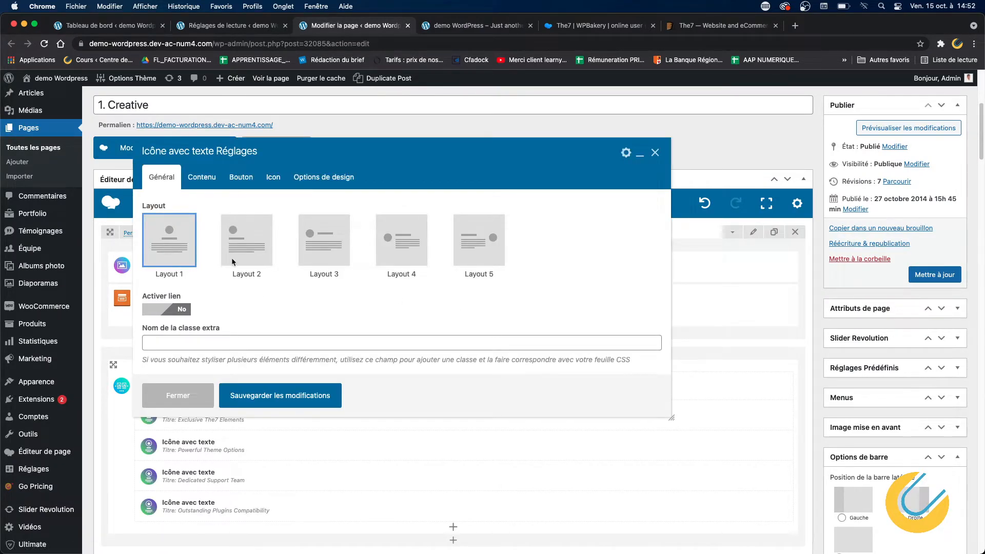
{"action": "left_click", "coordinate": [477, 24]}
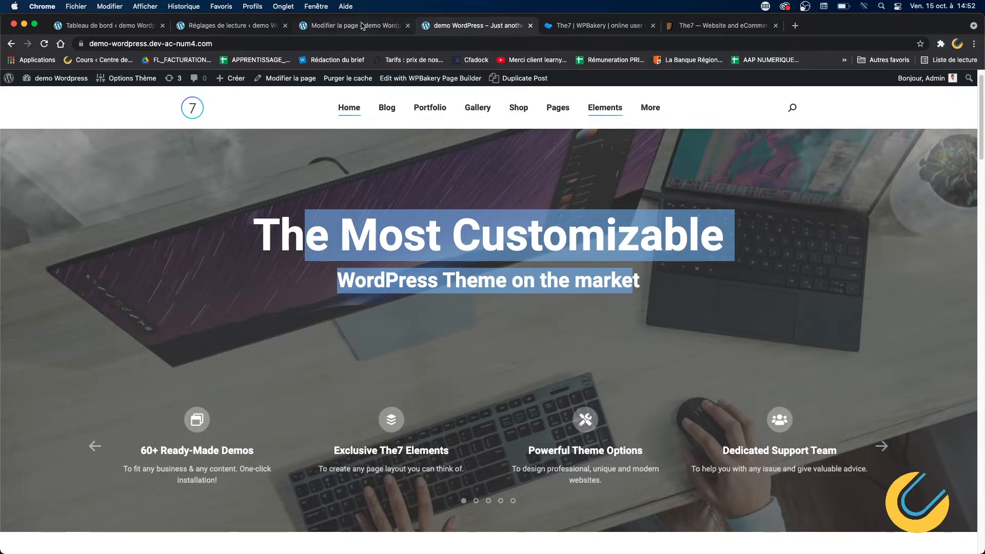
{"action": "left_click", "coordinate": [359, 25]}
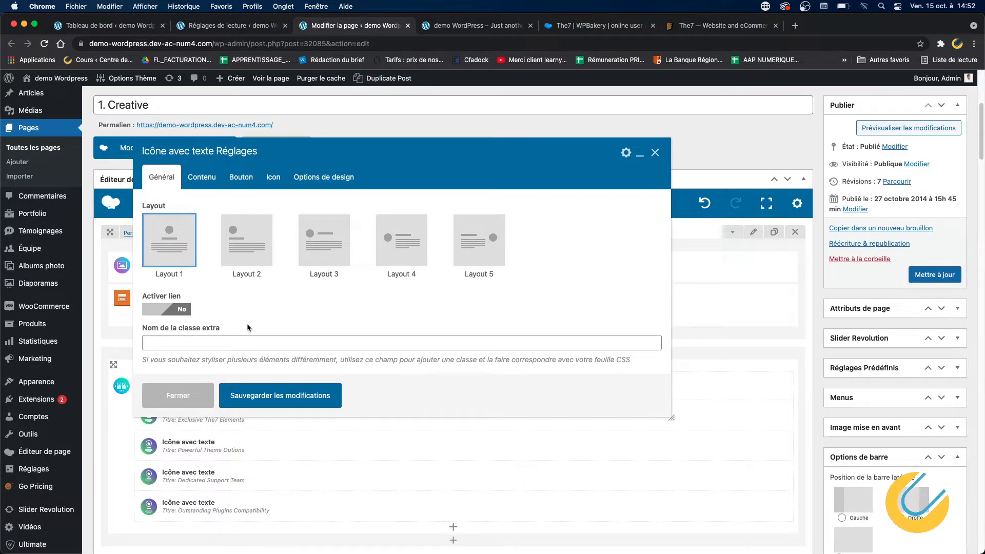
{"action": "left_click", "coordinate": [205, 177]}
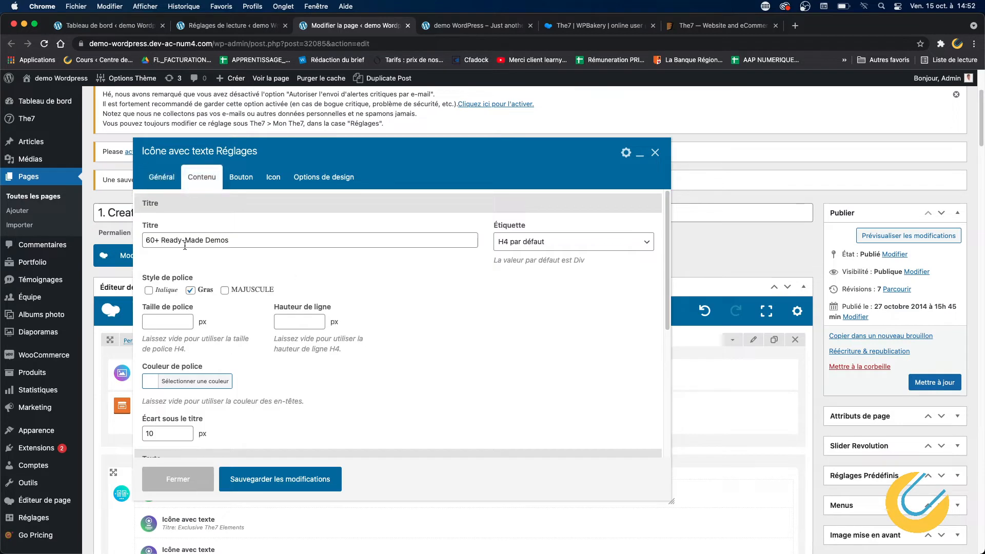
{"action": "left_click", "coordinate": [184, 245]}
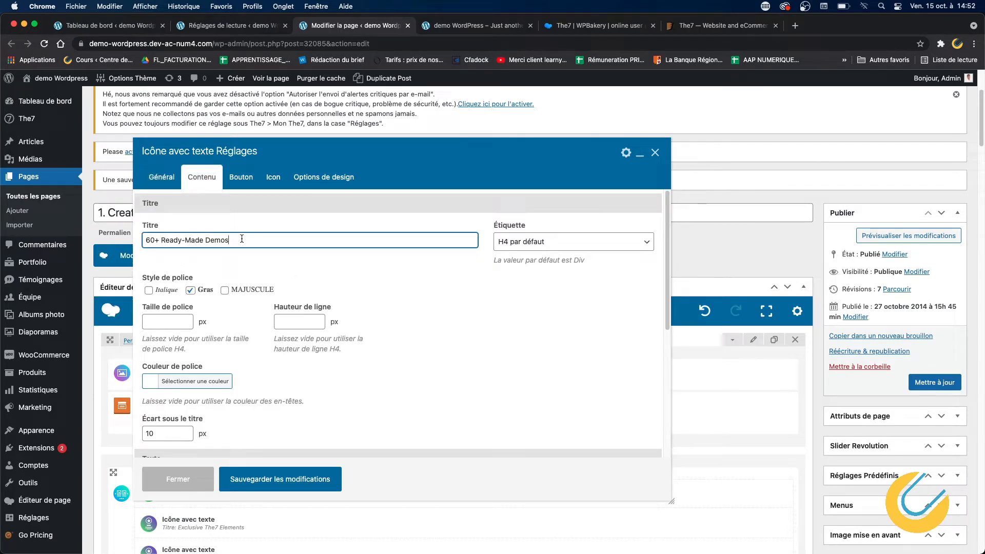
{"action": "key", "text": "BackSpace"}
{"action": "key", "text": "BackSpace"}
{"action": "key", "text": "BackSpace"}
{"action": "key", "text": "BackSpace"}
{"action": "key", "text": "BackSpace"}
{"action": "key", "text": "BackSpace"}
{"action": "key", "text": "BackSpace"}
{"action": "key", "text": "BackSpace"}
{"action": "key", "text": "BackSpace"}
{"action": "key", "text": "BackSpace"}
{"action": "key", "text": "BackSpace"}
{"action": "key", "text": "BackSpace"}
{"action": "key", "text": "BackSpace"}
{"action": "key", "text": "BackSpace"}
{"action": "key", "text": "BackSpace"}
{"action": "key", "text": "BackSpace"}
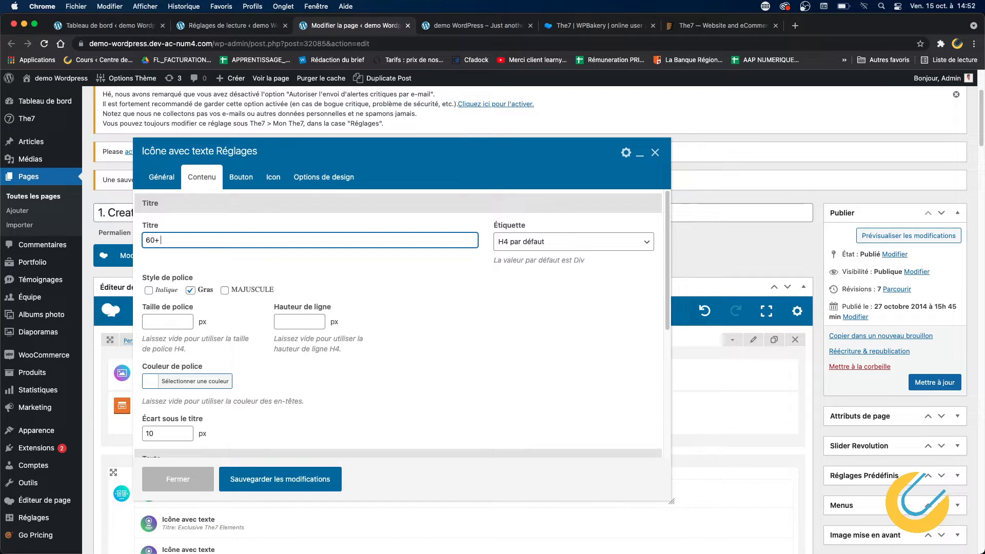
{"action": "key", "text": "BackSpace"}
{"action": "key", "text": "BackSpace"}
{"action": "key", "text": "BackSpace"}
{"action": "key", "text": "BackSpace"}
{"action": "type", "text": "xperts"}
{"action": "left_click", "coordinate": [296, 479]}
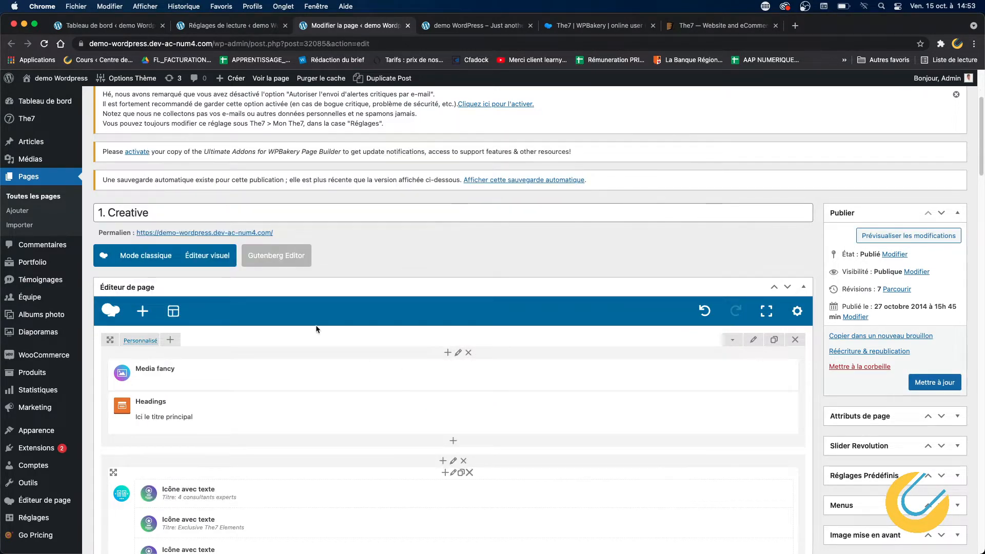
Check the first carousel icon on the live homepage and open the icon options of the "4 consultants experts" element
{"action": "left_click", "coordinate": [237, 26]}
{"action": "left_click", "coordinate": [331, 24]}
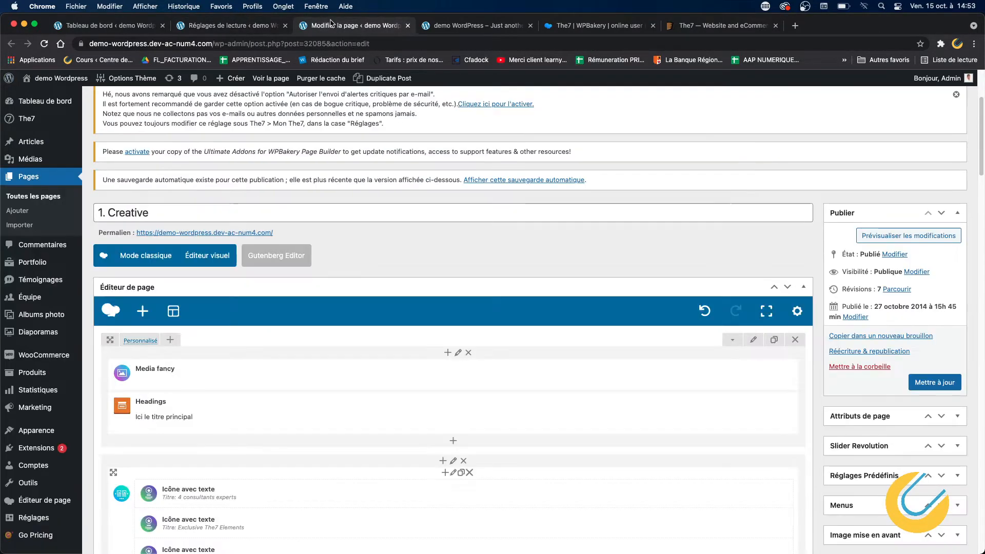
{"action": "left_click", "coordinate": [451, 26]}
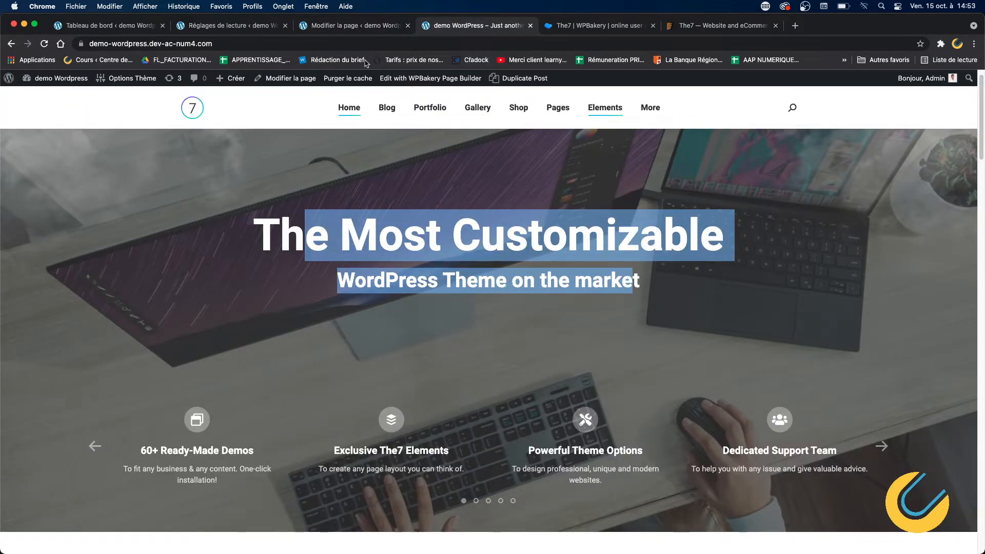
{"action": "left_click", "coordinate": [353, 26]}
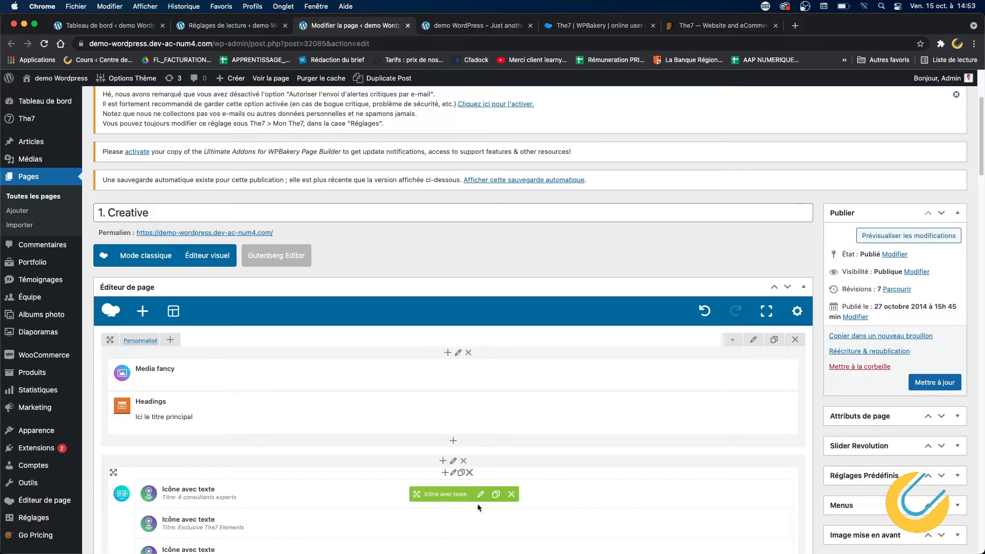
{"action": "left_click", "coordinate": [480, 494]}
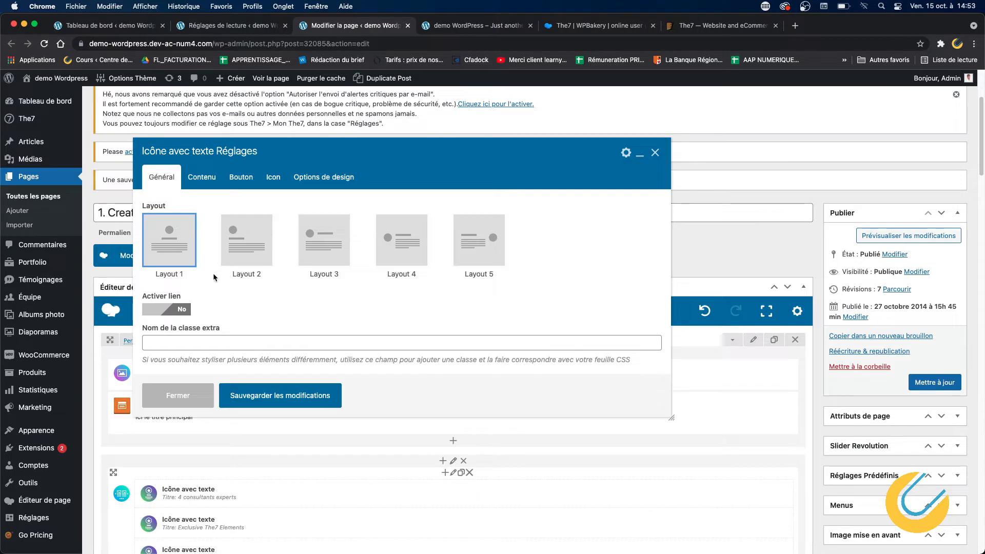
{"action": "left_click", "coordinate": [206, 177]}
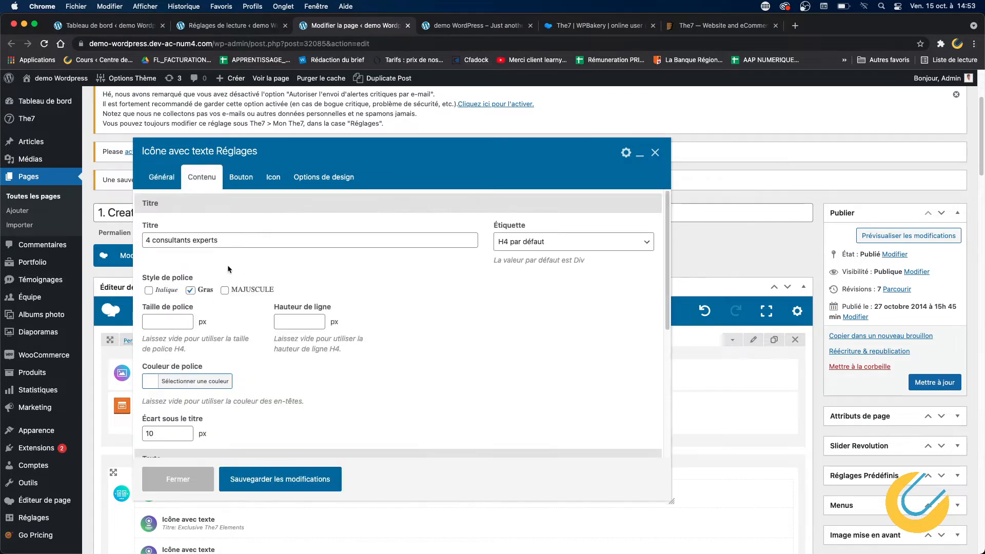
{"action": "left_click", "coordinate": [241, 176]}
{"action": "left_click", "coordinate": [273, 177]}
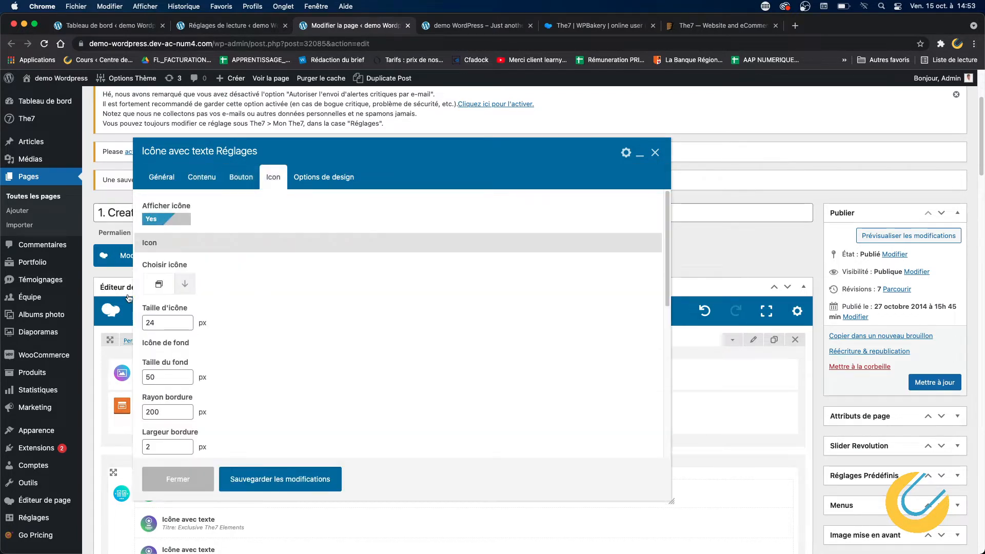
Search the element's icon library for "ski", "fo" and "targ", clearing the filter each time
{"action": "left_click", "coordinate": [183, 284]}
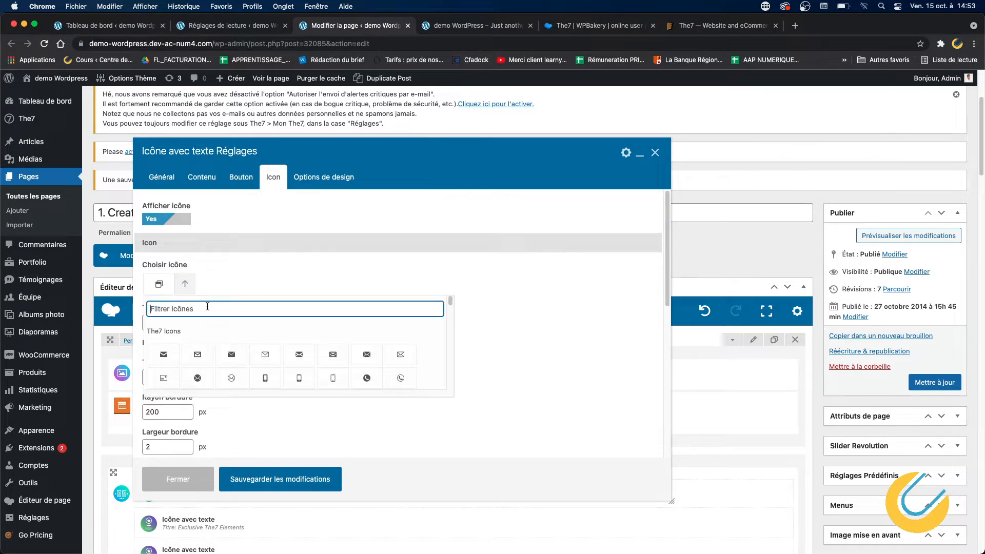
{"action": "type", "text": "ski"}
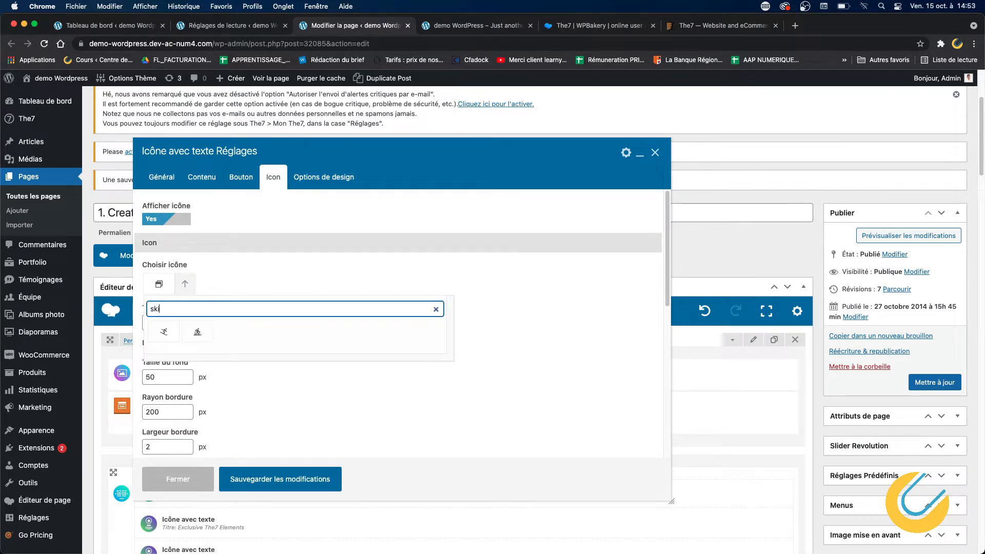
{"action": "key", "text": "BackSpace"}
{"action": "key", "text": "BackSpace"}
{"action": "key", "text": "BackSpace"}
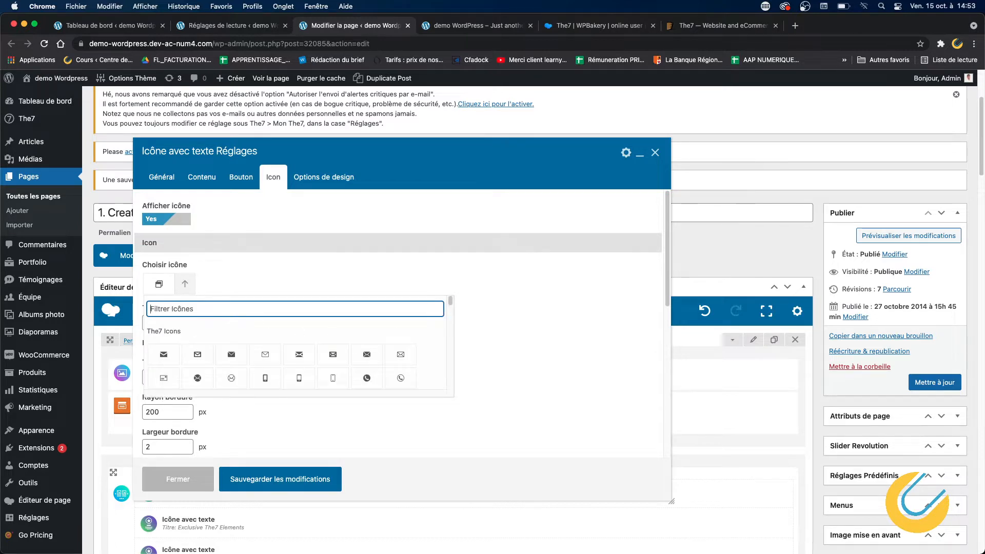
{"action": "scroll", "coordinate": [345, 358], "scroll_direction": "up", "scroll_amount": 1}
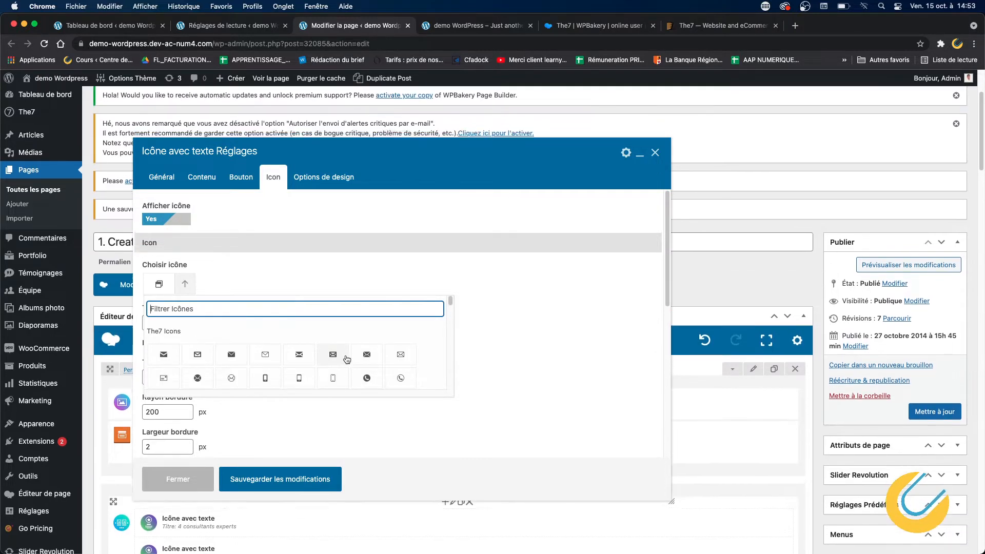
{"action": "scroll", "coordinate": [359, 358], "scroll_direction": "down", "scroll_amount": 2}
{"action": "scroll", "coordinate": [373, 358], "scroll_direction": "down", "scroll_amount": 1}
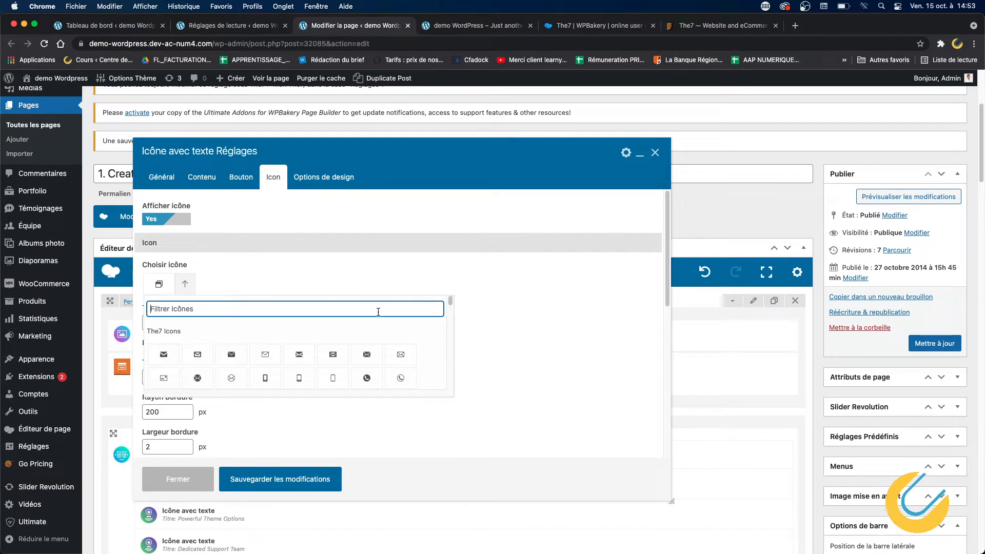
{"action": "type", "text": "fo"}
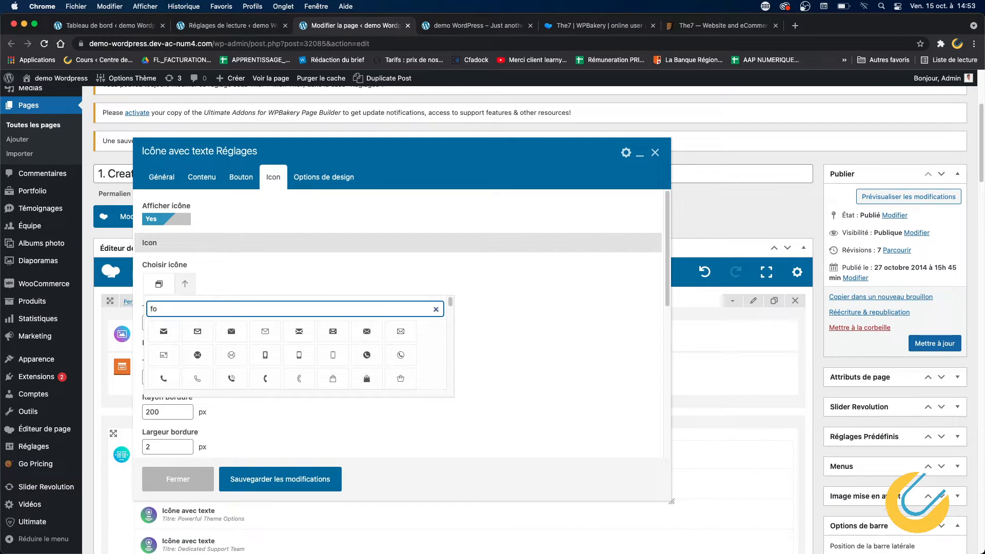
{"action": "key", "text": "BackSpace"}
{"action": "type", "text": "targ"}
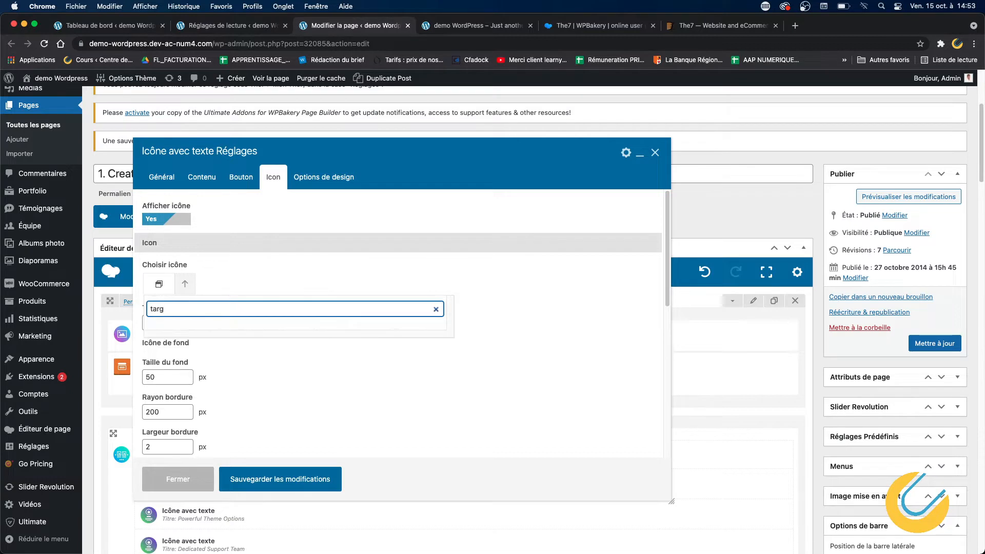
{"action": "key", "text": "BackSpace"}
{"action": "key", "text": "BackSpace"}
{"action": "key", "text": "BackSpace"}
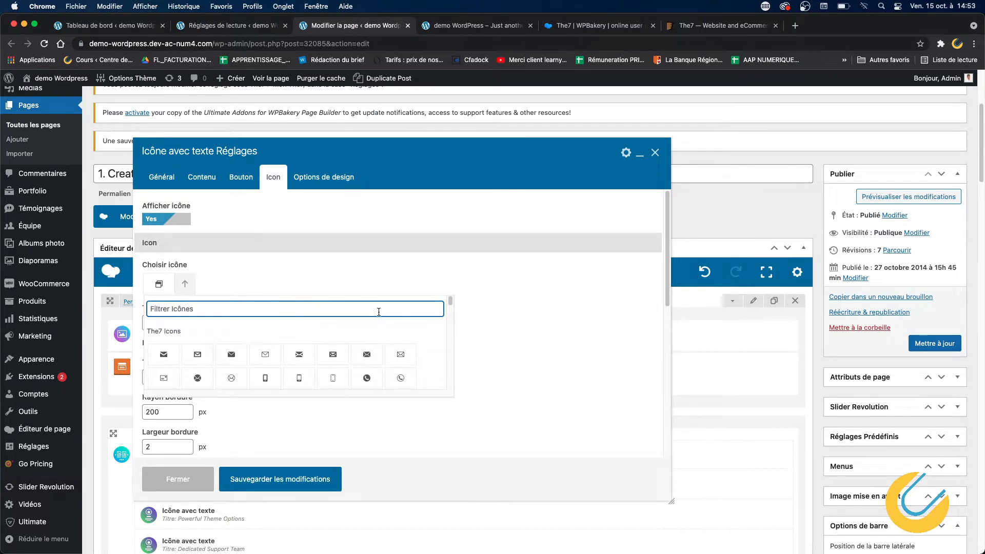
Assign the indented-list icon at the end of the The7 icon set to the "4 consultants experts" element and save its settings
{"action": "scroll", "coordinate": [424, 358], "scroll_direction": "up", "scroll_amount": 1}
{"action": "left_click_drag", "start_coordinate": [447, 301], "coordinate": [449, 311]}
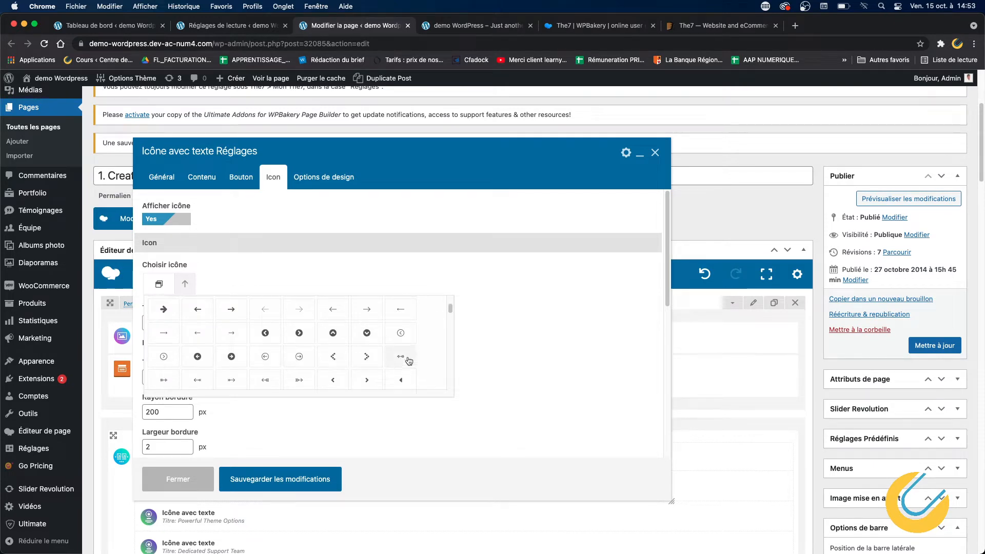
{"action": "scroll", "coordinate": [405, 356], "scroll_direction": "down", "scroll_amount": 5}
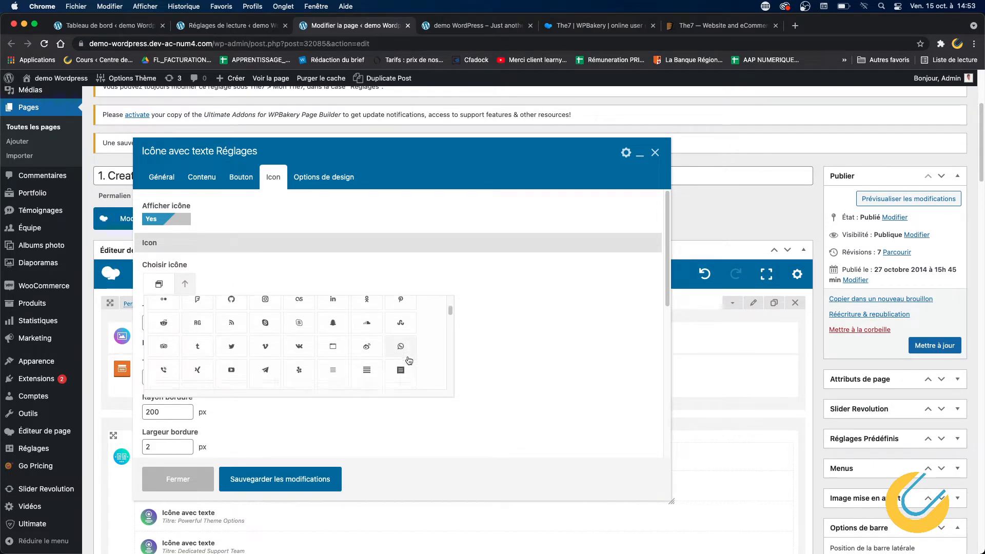
{"action": "scroll", "coordinate": [405, 358], "scroll_direction": "down", "scroll_amount": 2}
{"action": "scroll", "coordinate": [366, 356], "scroll_direction": "down", "scroll_amount": 1}
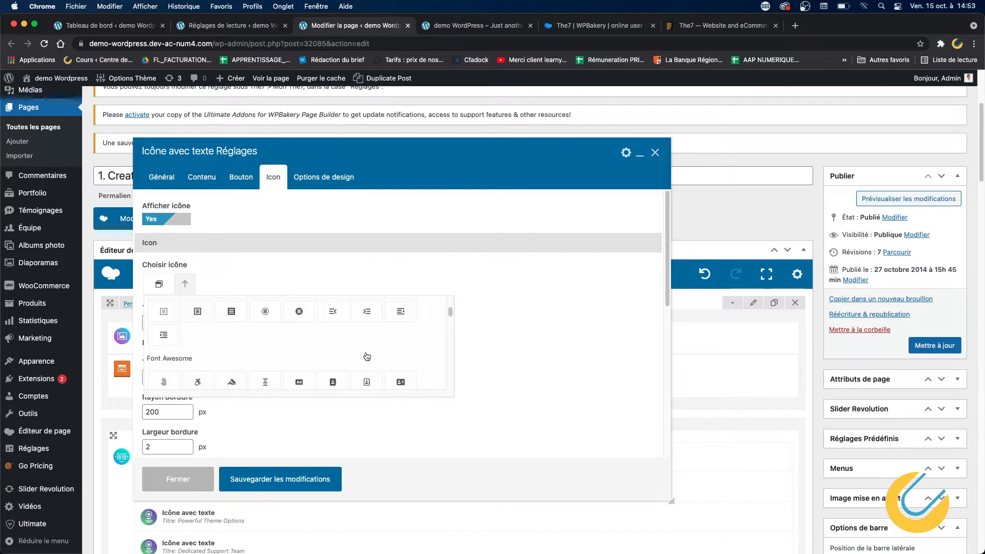
{"action": "left_click", "coordinate": [164, 329]}
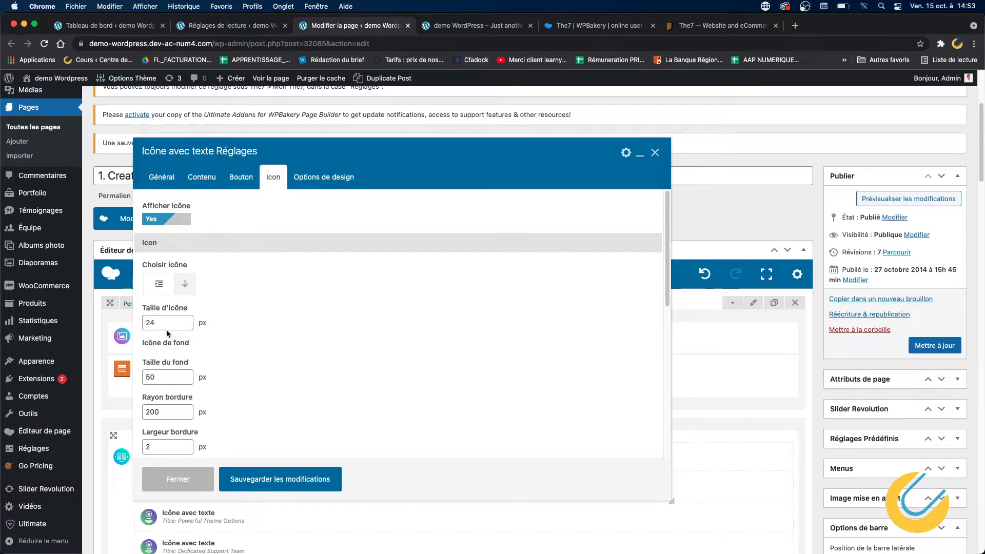
{"action": "left_click", "coordinate": [278, 480]}
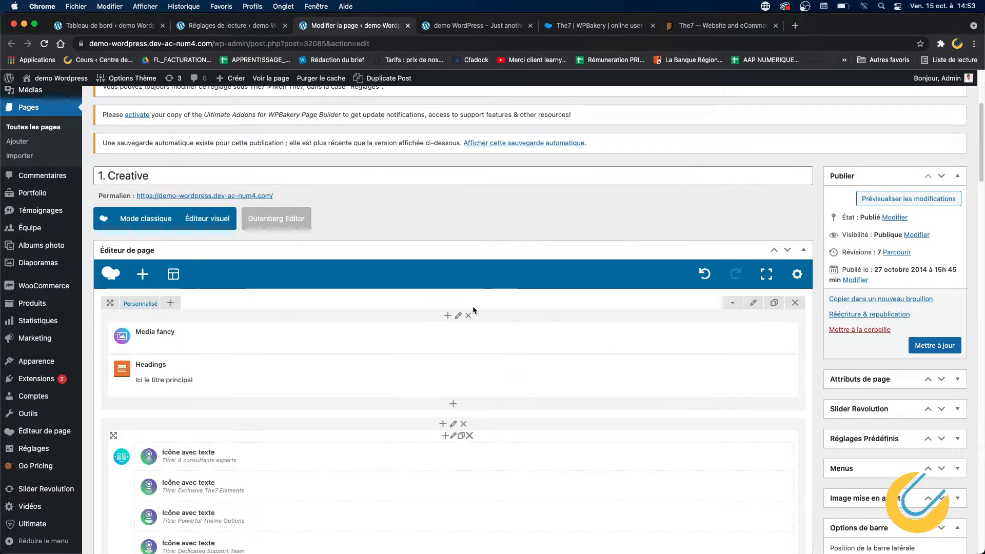
Examine the "Welcome to The7 Main Demo!" heading below the icon carousel on the live homepage
{"action": "left_click", "coordinate": [498, 26]}
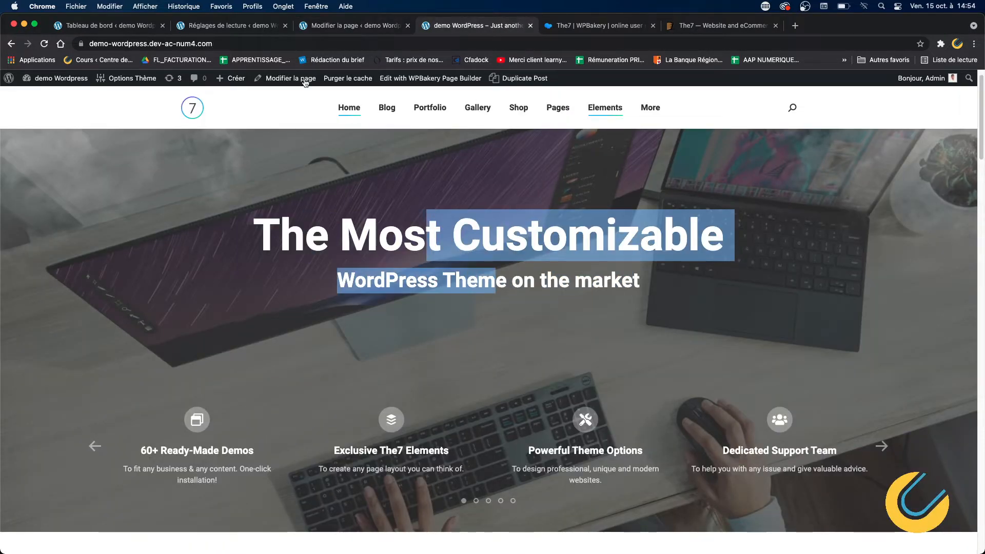
{"action": "scroll", "coordinate": [557, 371], "scroll_direction": "down", "scroll_amount": 3}
{"action": "scroll", "coordinate": [557, 370], "scroll_direction": "down", "scroll_amount": 4}
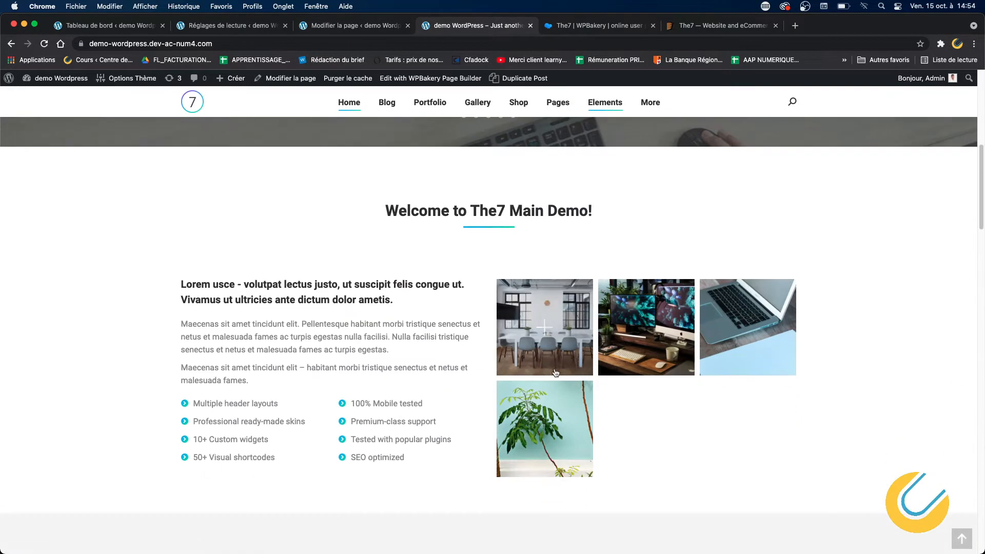
{"action": "left_click_drag", "start_coordinate": [400, 210], "coordinate": [599, 210]}
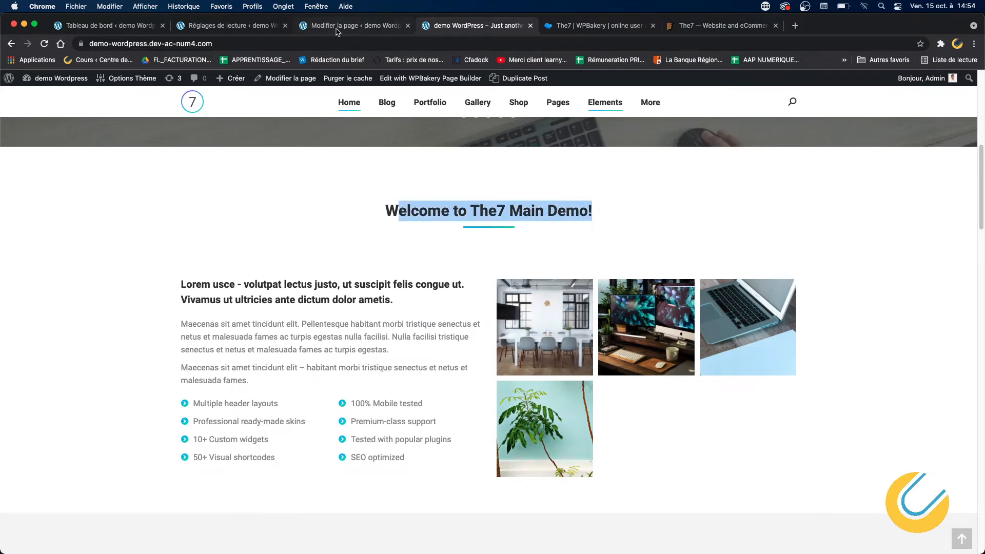
Replace the title of the "Welcome to The7 Main Demo!" Headings element with "une Agence marketing à votre service" and save its settings
{"action": "left_click", "coordinate": [372, 31]}
{"action": "scroll", "coordinate": [441, 370], "scroll_direction": "down", "scroll_amount": 10}
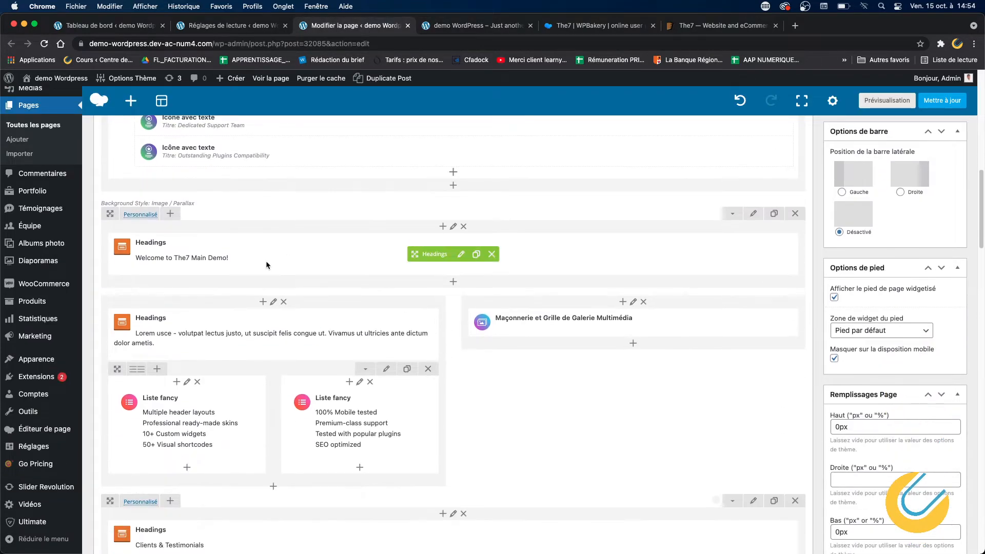
{"action": "left_click", "coordinate": [461, 253]}
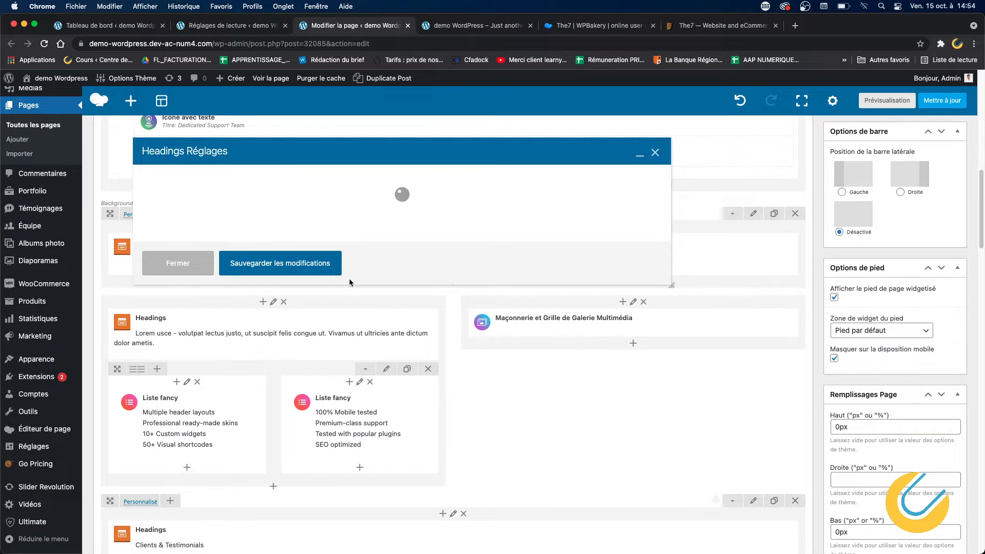
{"action": "left_click_drag", "start_coordinate": [255, 280], "coordinate": [144, 272]}
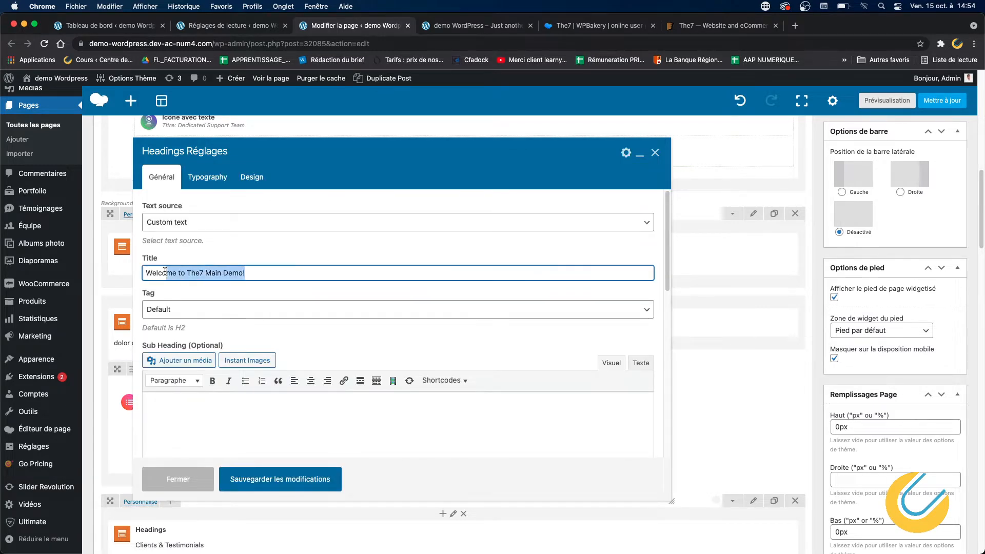
{"action": "type", "text": "u"}
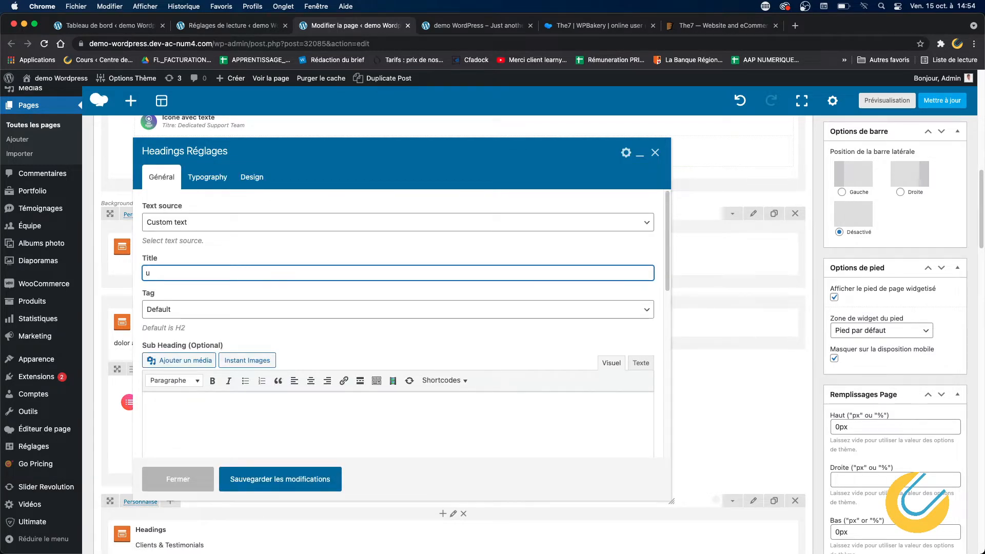
{"action": "type", "text": "ne "}
{"action": "type", "text": "ga"}
{"action": "type", "text": "n"}
{"action": "type", "text": "nce marketing à votre service"}
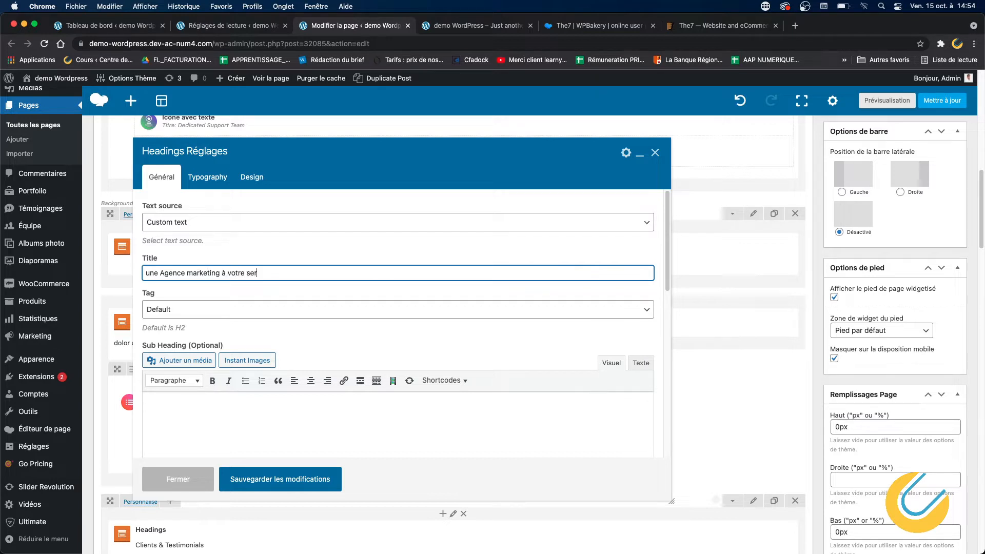
{"action": "left_click", "coordinate": [450, 25]}
{"action": "left_click", "coordinate": [375, 29]}
{"action": "left_click", "coordinate": [292, 479]}
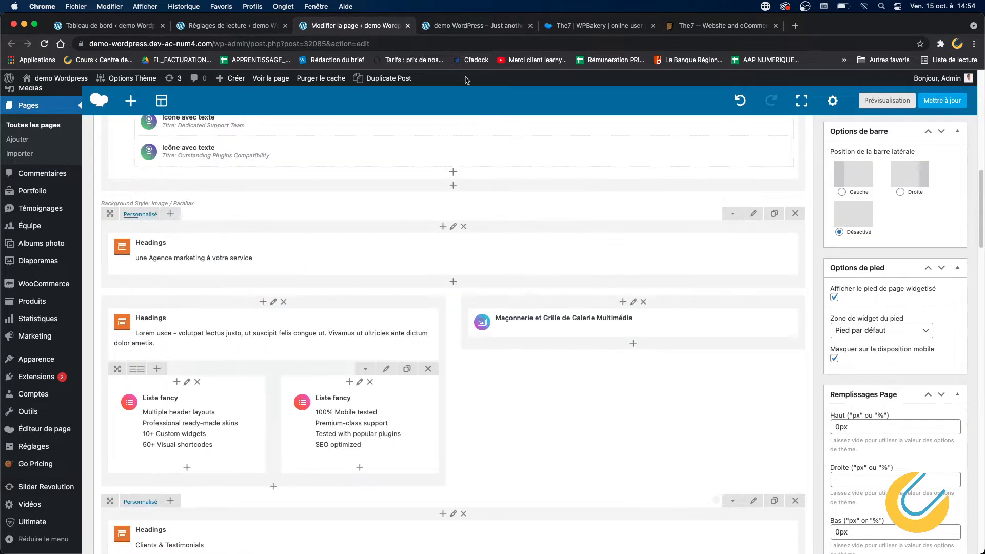
Compare the Lorem heading and the two fancy lists on the live homepage with their elements in the page editor
{"action": "left_click", "coordinate": [471, 27]}
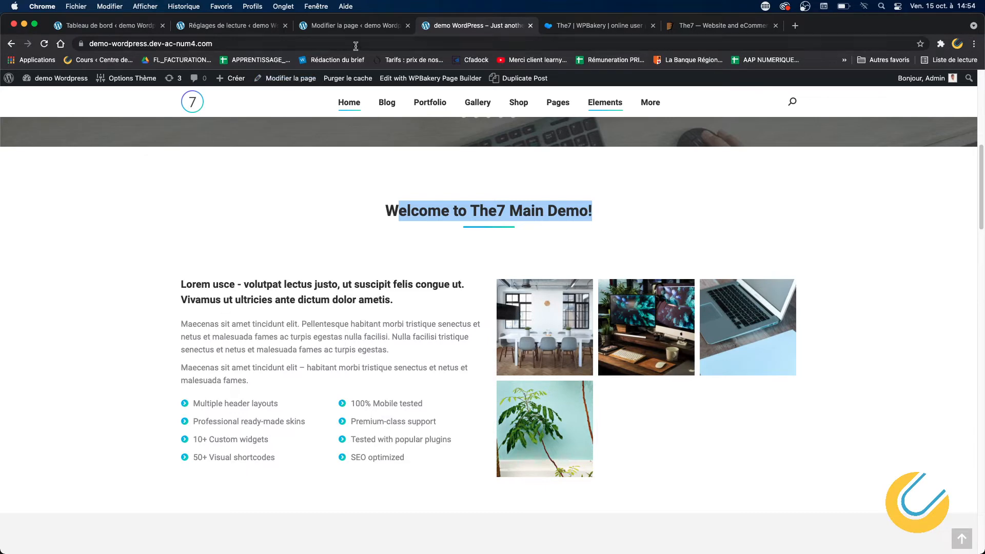
{"action": "left_click", "coordinate": [357, 27]}
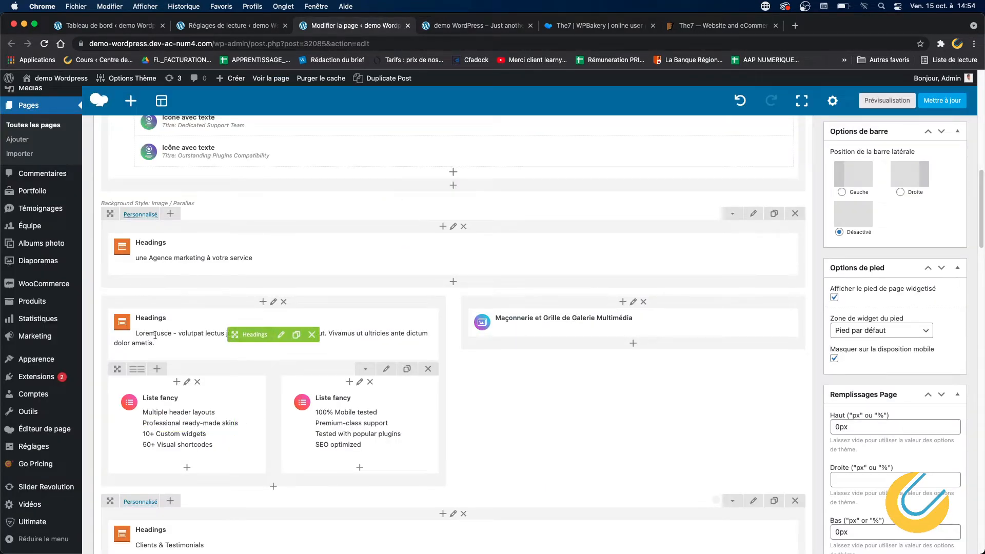
{"action": "left_click", "coordinate": [466, 26]}
{"action": "left_click_drag", "start_coordinate": [254, 298], "coordinate": [341, 219]}
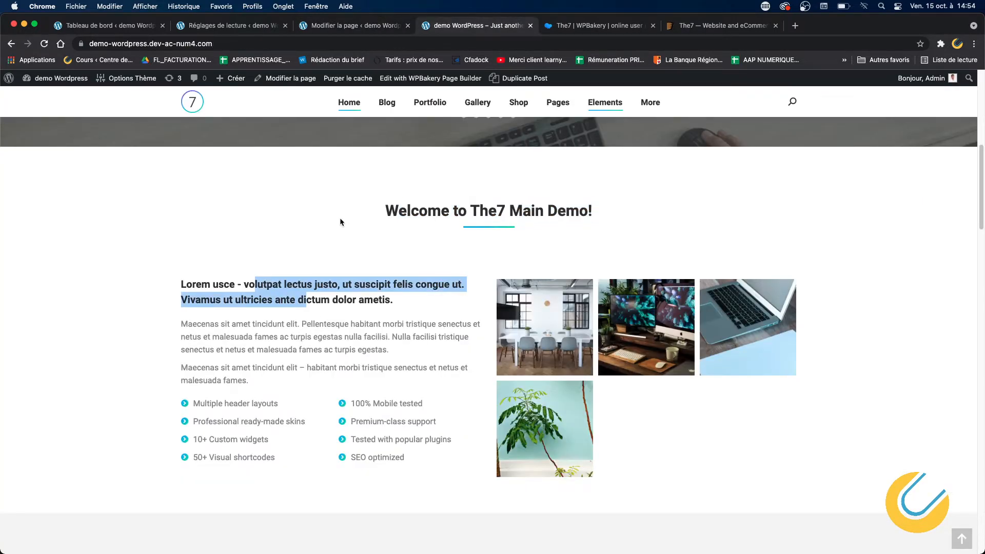
{"action": "left_click", "coordinate": [359, 25]}
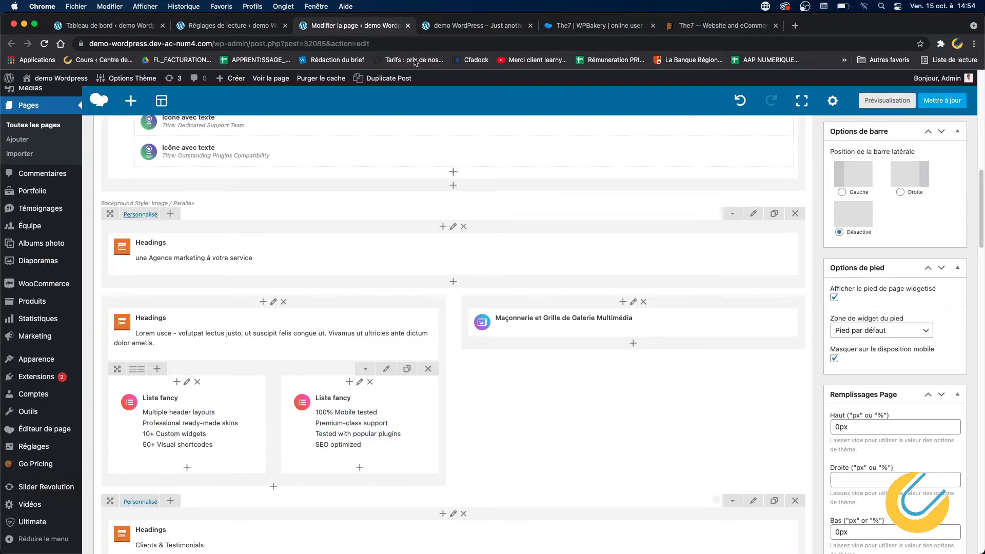
{"action": "left_click", "coordinate": [463, 27]}
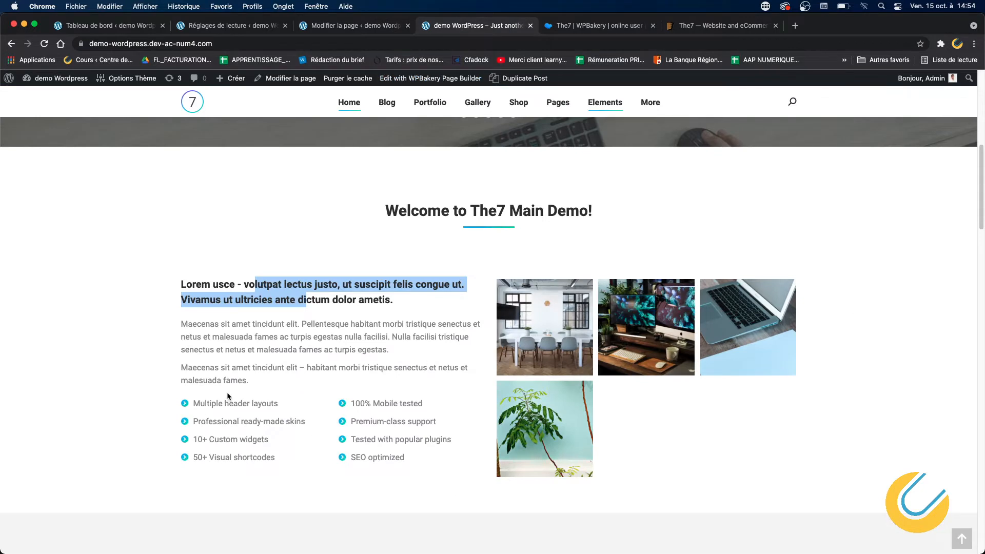
{"action": "left_click_drag", "start_coordinate": [228, 395], "coordinate": [250, 476]}
{"action": "left_click_drag", "start_coordinate": [369, 406], "coordinate": [405, 461]}
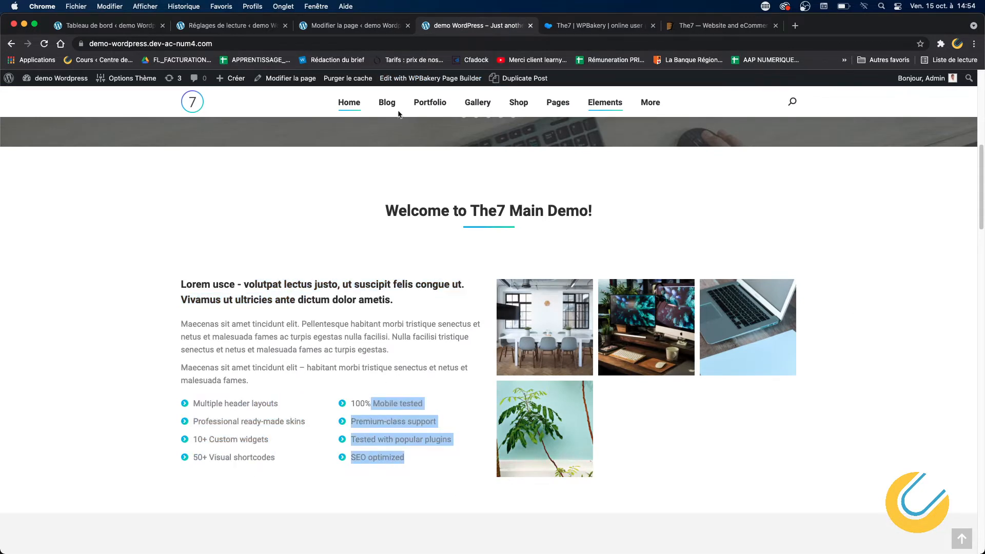
{"action": "left_click", "coordinate": [366, 27]}
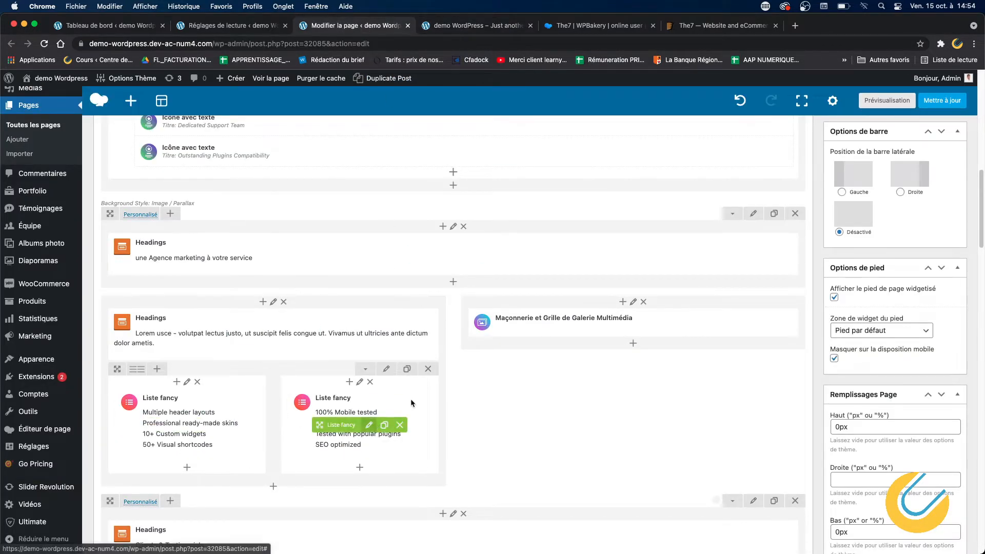
Open the image selection of the masonry and grid media gallery element and filter the media library to unattached files
{"action": "left_click", "coordinate": [685, 323]}
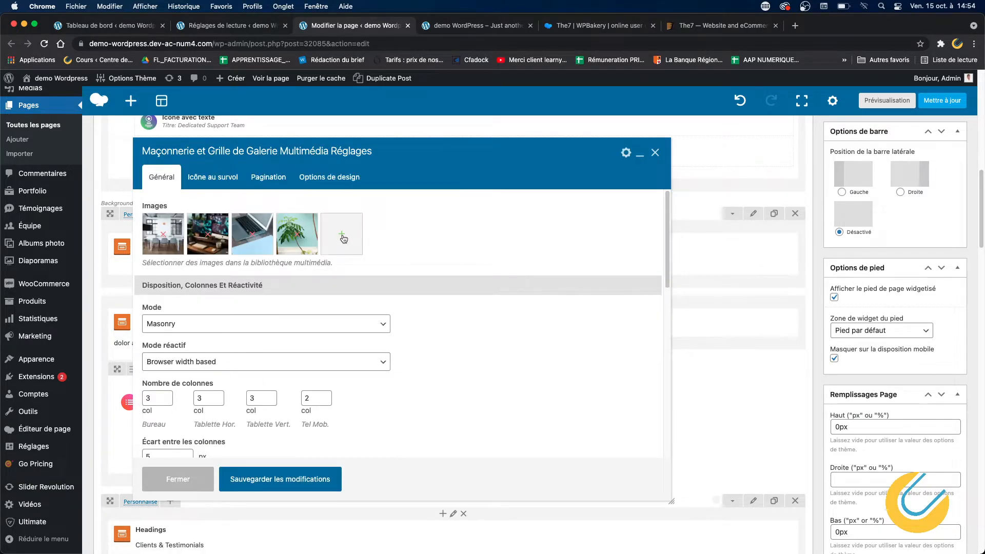
{"action": "left_click", "coordinate": [342, 236]}
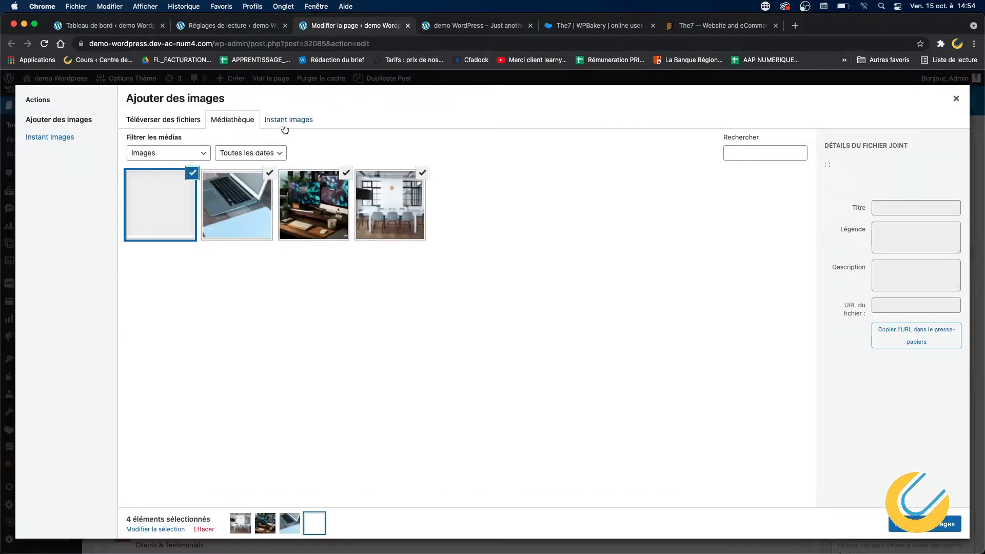
{"action": "left_click", "coordinate": [286, 123]}
{"action": "left_click", "coordinate": [232, 119]}
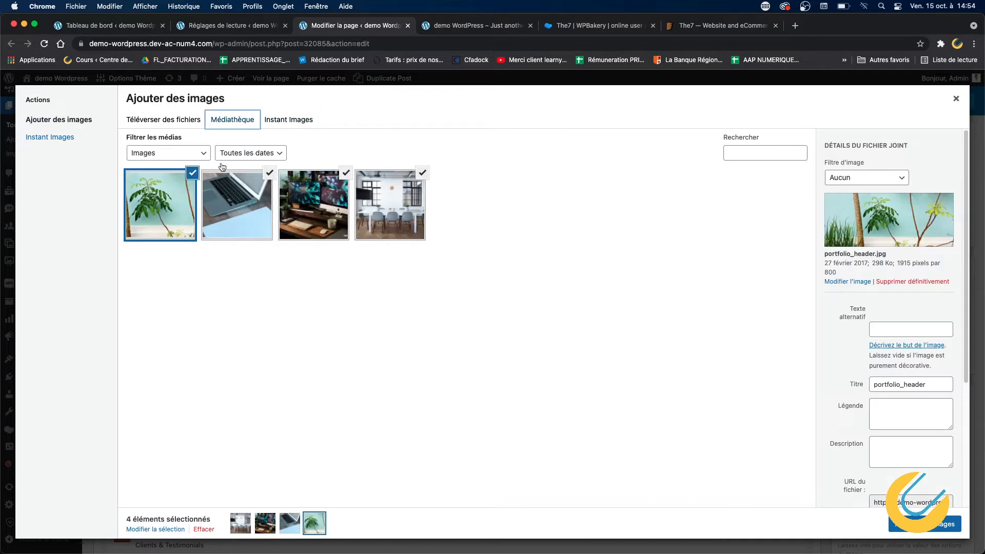
{"action": "left_click", "coordinate": [149, 153]}
{"action": "left_click", "coordinate": [155, 176]}
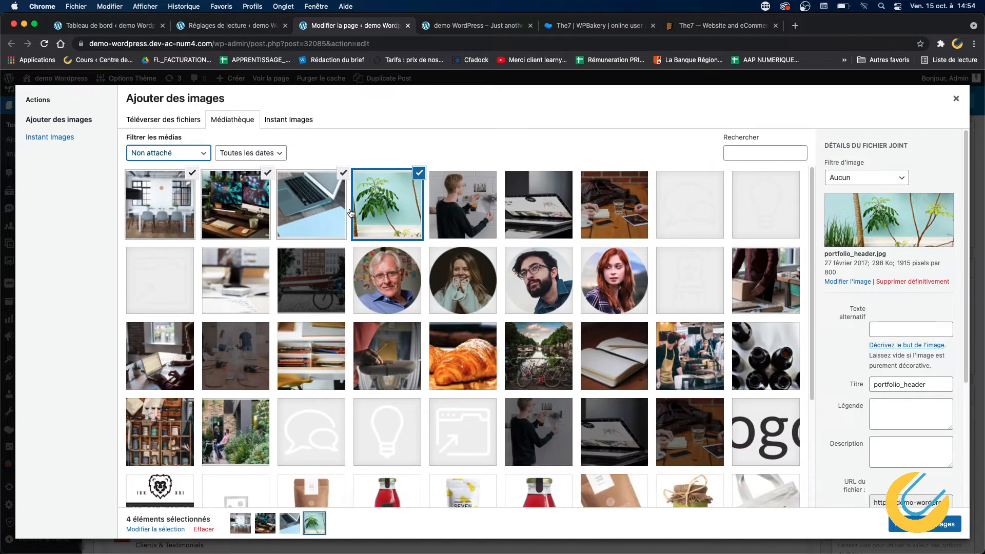
Add create_identity.jpg to the media gallery's images and save the element's settings
{"action": "left_click", "coordinate": [477, 218]}
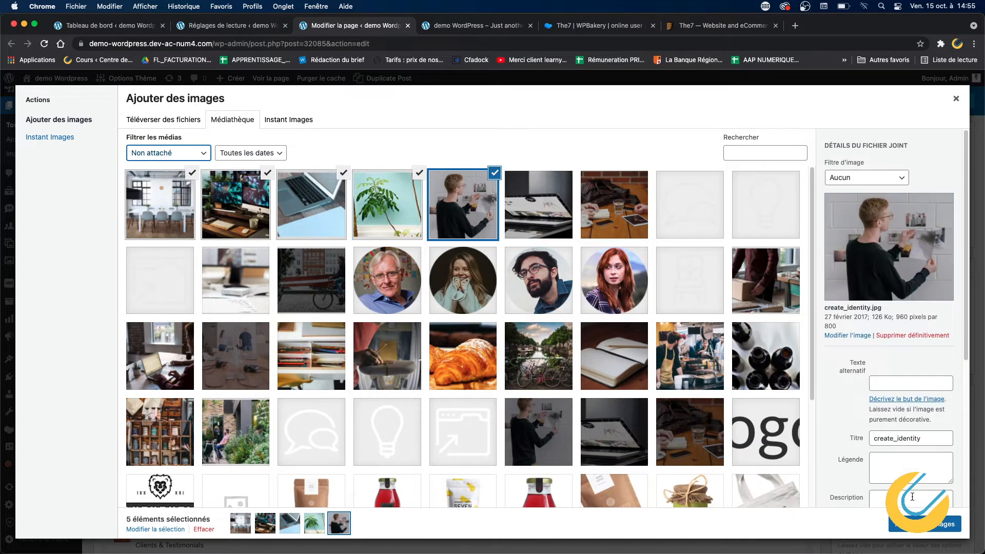
{"action": "left_click", "coordinate": [938, 525]}
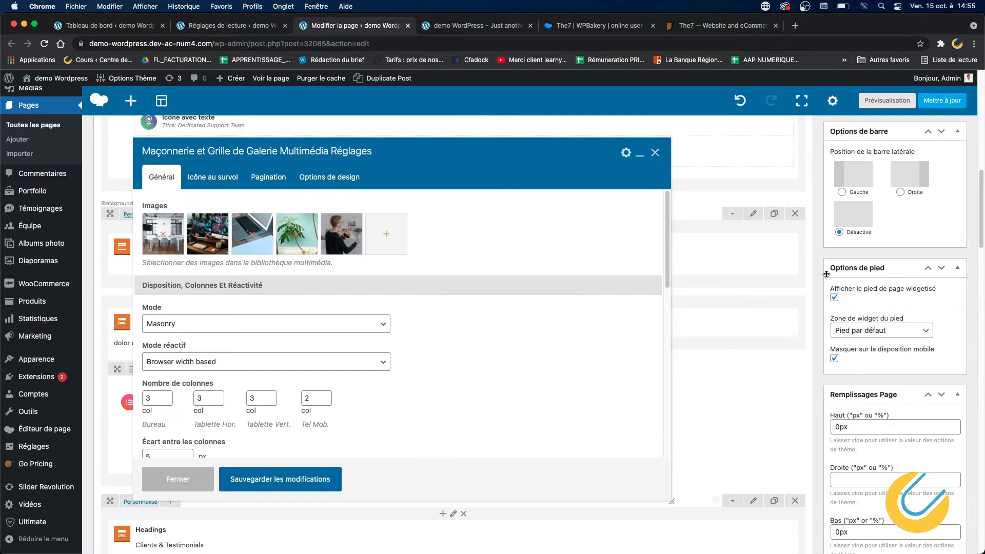
{"action": "left_click", "coordinate": [460, 29]}
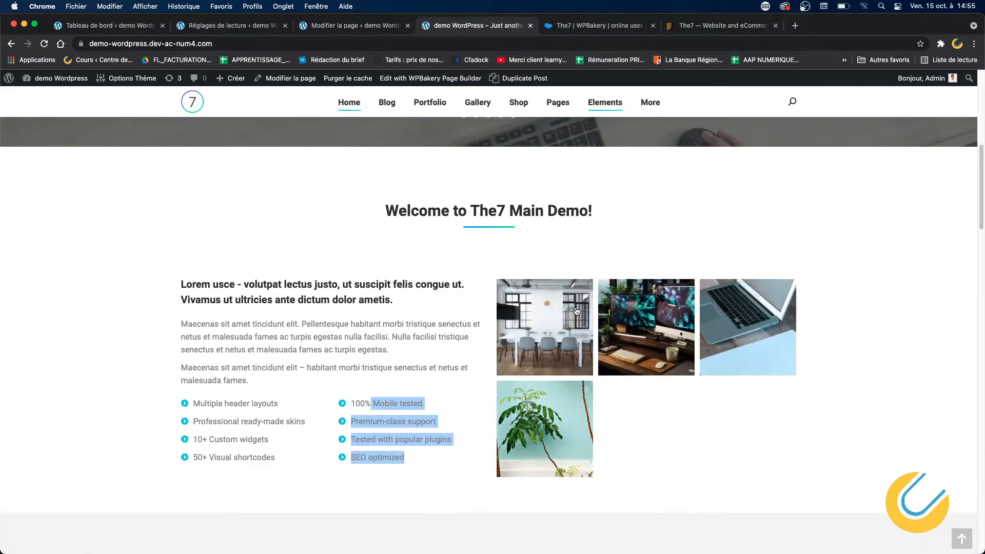
{"action": "left_click", "coordinate": [361, 26]}
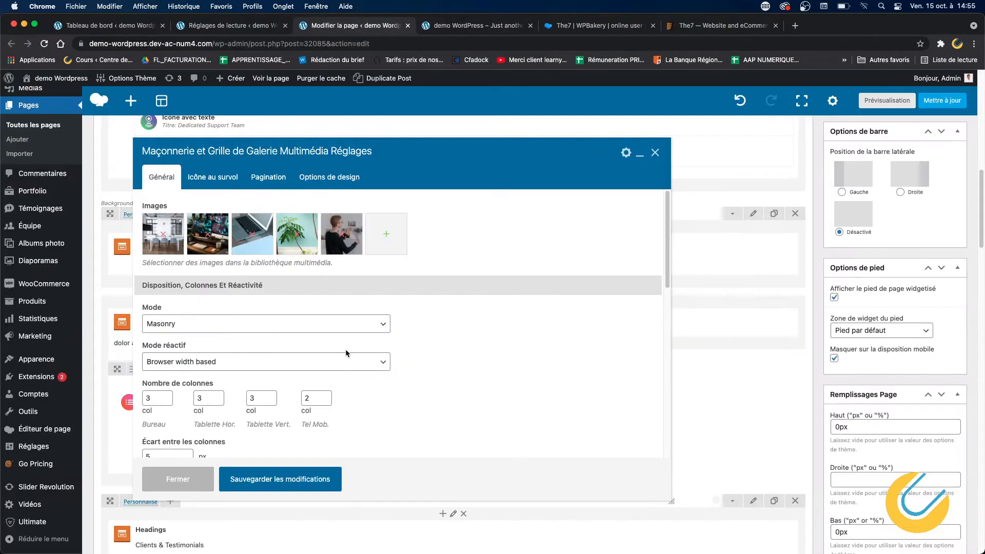
{"action": "left_click", "coordinate": [280, 485]}
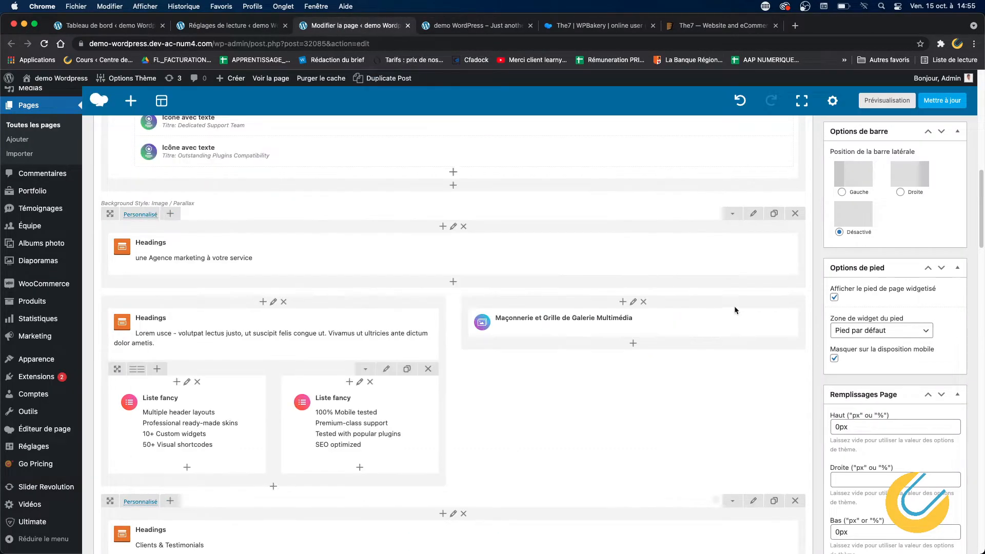
Update the "1. Creative" page and reload the live homepage
{"action": "left_click", "coordinate": [451, 26]}
{"action": "scroll", "coordinate": [482, 304], "scroll_direction": "down", "scroll_amount": 10}
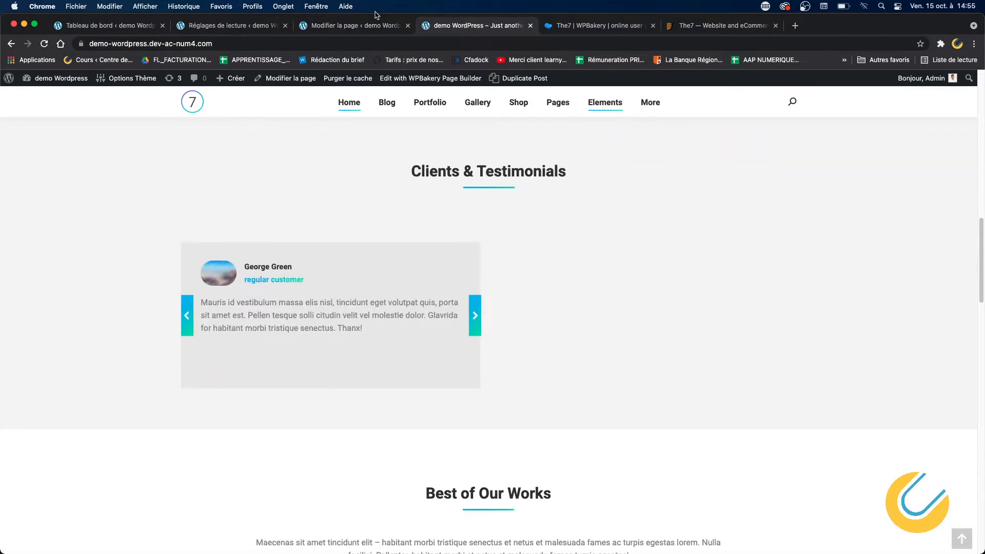
{"action": "left_click", "coordinate": [351, 25]}
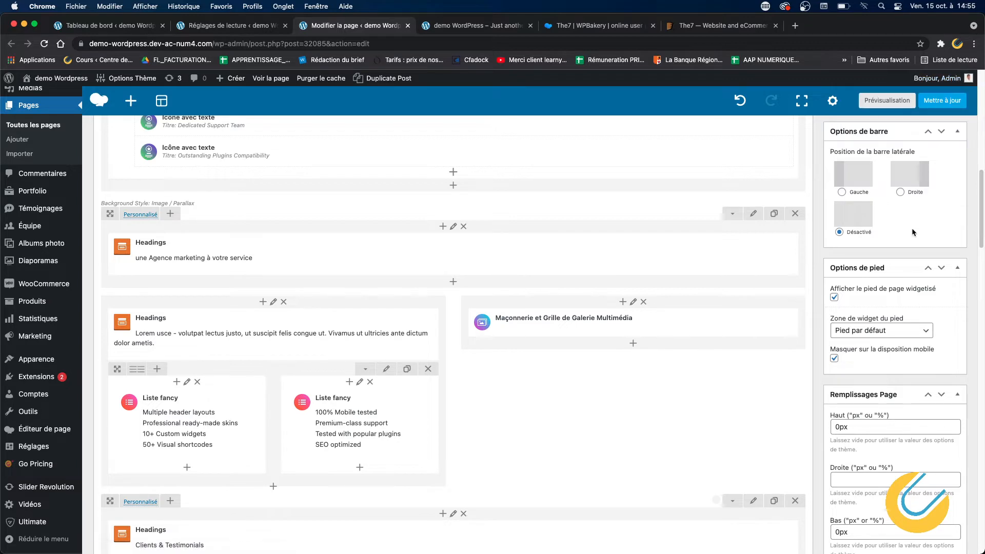
{"action": "left_click", "coordinate": [938, 102]}
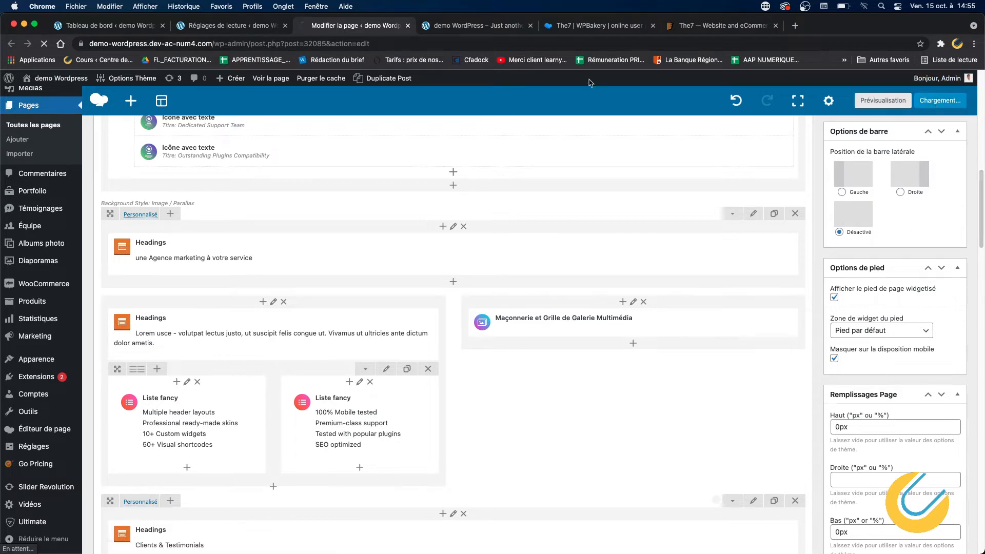
{"action": "left_click", "coordinate": [505, 28]}
{"action": "key", "text": "super+r"}
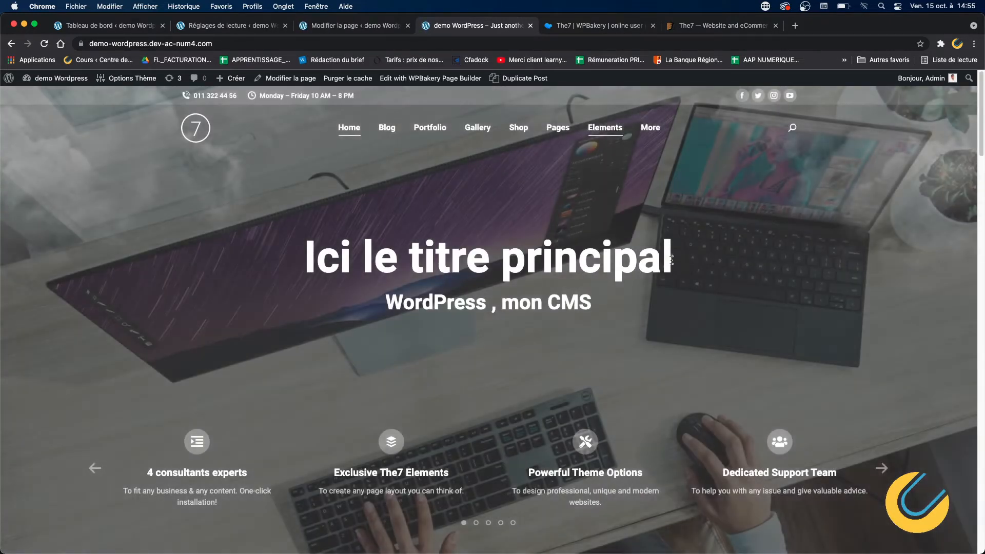
Check the main title, icon carousel, agency heading and image gallery on the reloaded homepage
{"action": "left_click_drag", "start_coordinate": [399, 259], "coordinate": [672, 261]}
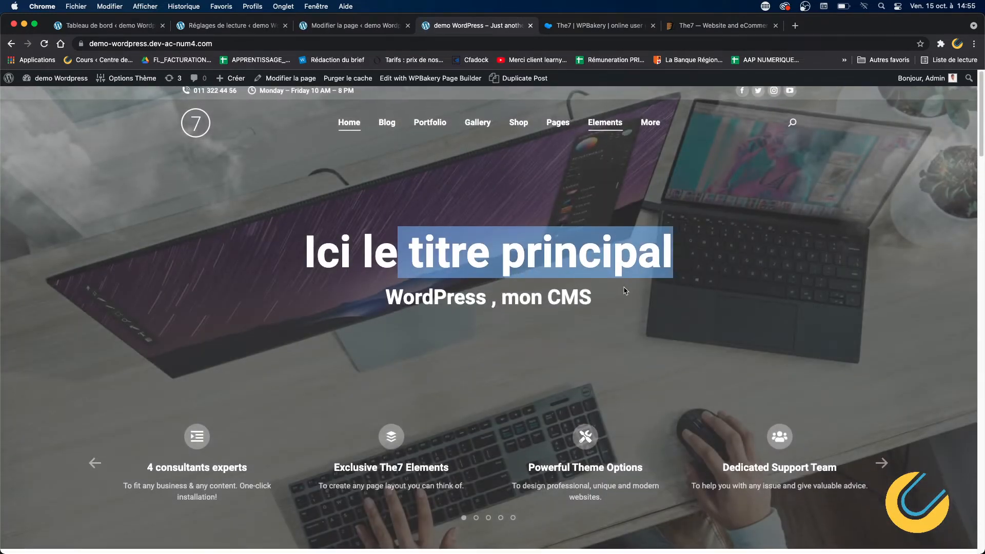
{"action": "scroll", "coordinate": [621, 293], "scroll_direction": "down", "scroll_amount": 5}
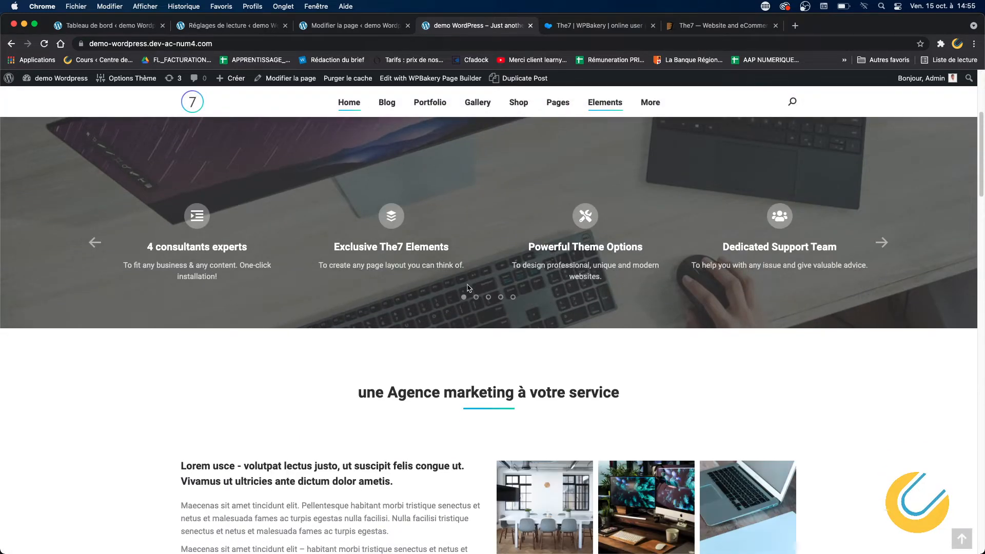
{"action": "scroll", "coordinate": [548, 282], "scroll_direction": "down", "scroll_amount": 4}
{"action": "left_click_drag", "start_coordinate": [415, 206], "coordinate": [619, 208]}
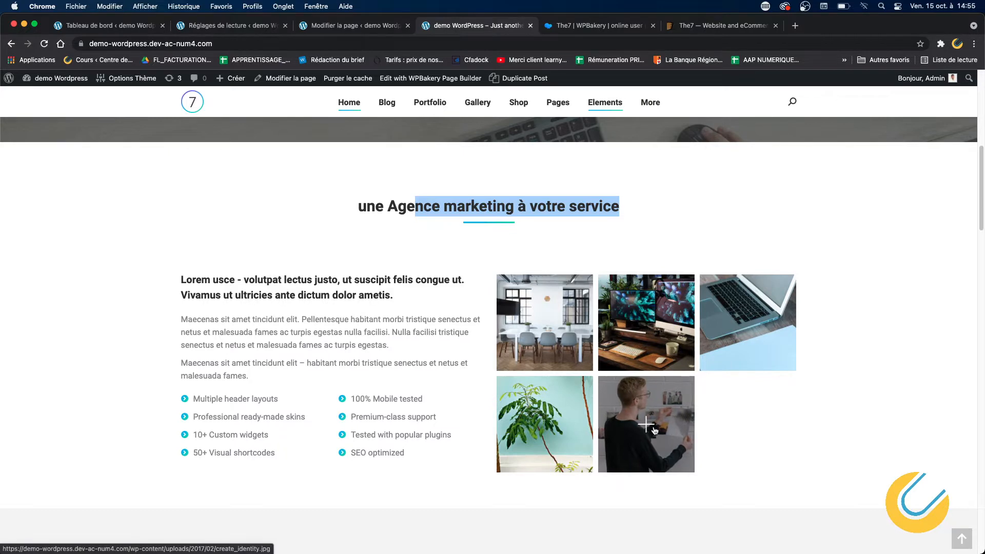
Examine the "Clients & Testimonials" section on the live homepage and return to the page editor
{"action": "left_click", "coordinate": [342, 27]}
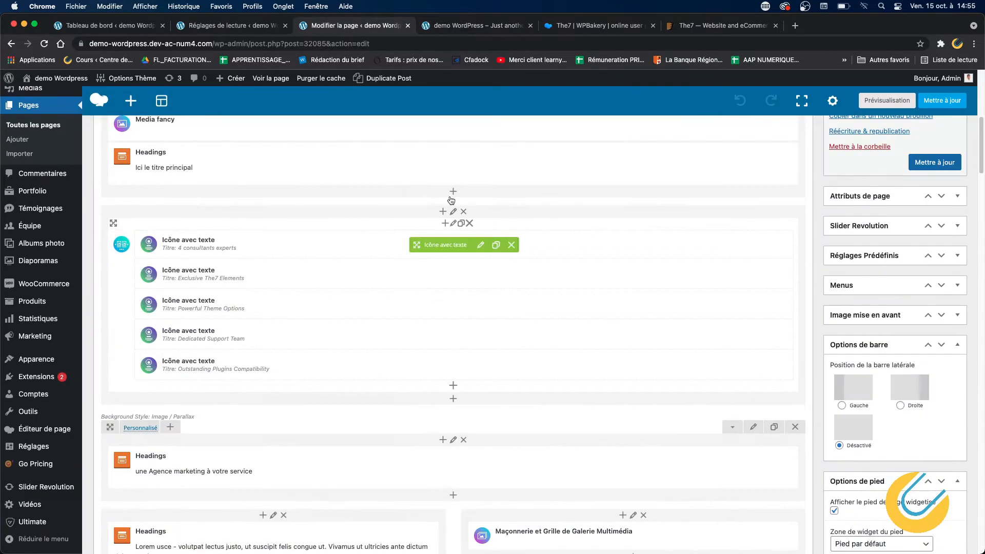
{"action": "left_click", "coordinate": [487, 24]}
{"action": "scroll", "coordinate": [523, 296], "scroll_direction": "down", "scroll_amount": 10}
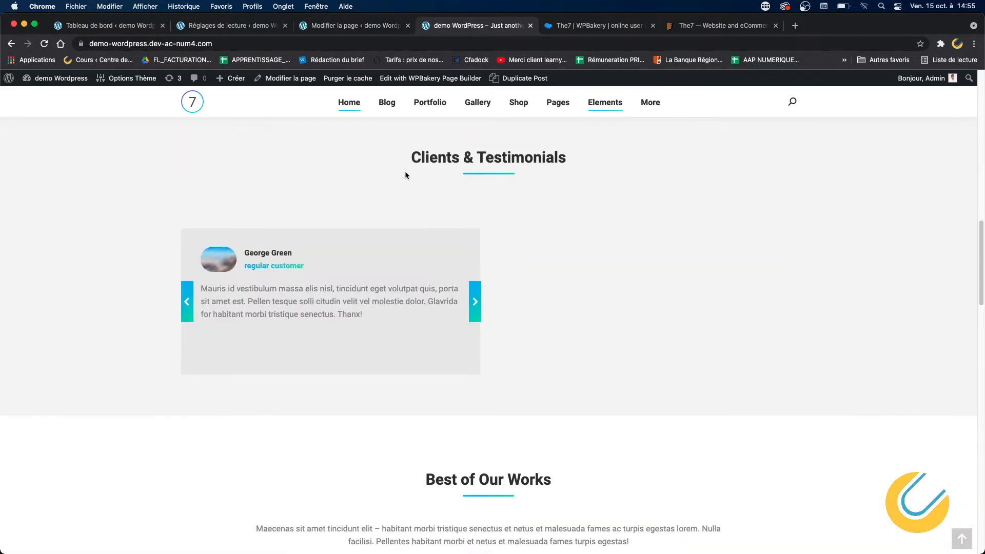
{"action": "left_click_drag", "start_coordinate": [405, 157], "coordinate": [654, 165]}
{"action": "left_click", "coordinate": [356, 26]}
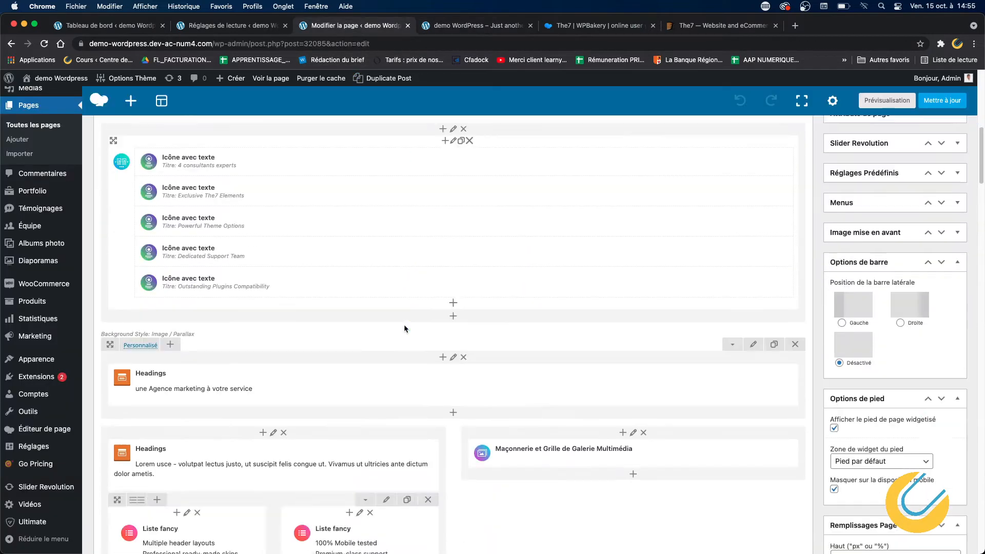
Examine the general, testimonial, arrow, bullet and design settings of the Testimonials Carousel element and close them without changes
{"action": "scroll", "coordinate": [406, 326], "scroll_direction": "down", "scroll_amount": 4}
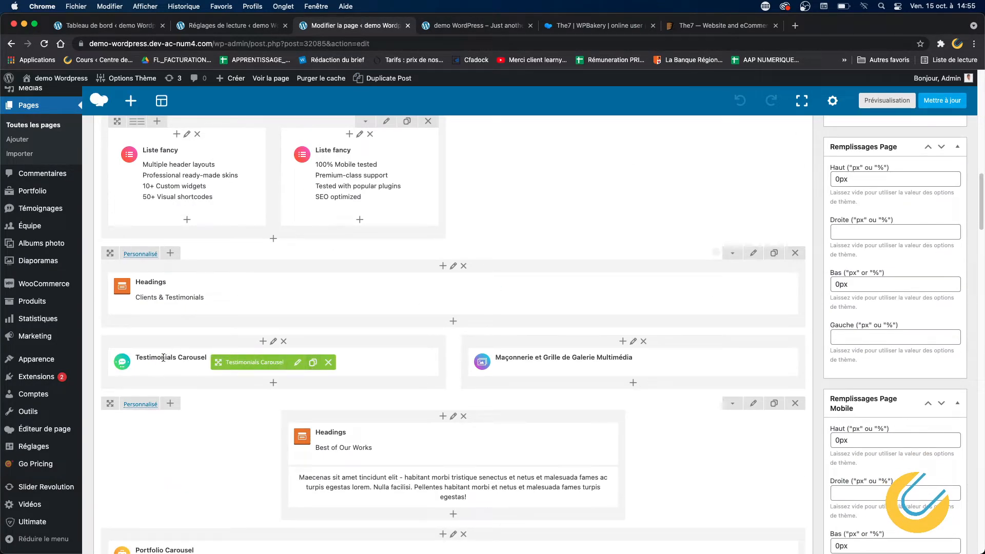
{"action": "left_click", "coordinate": [297, 362]}
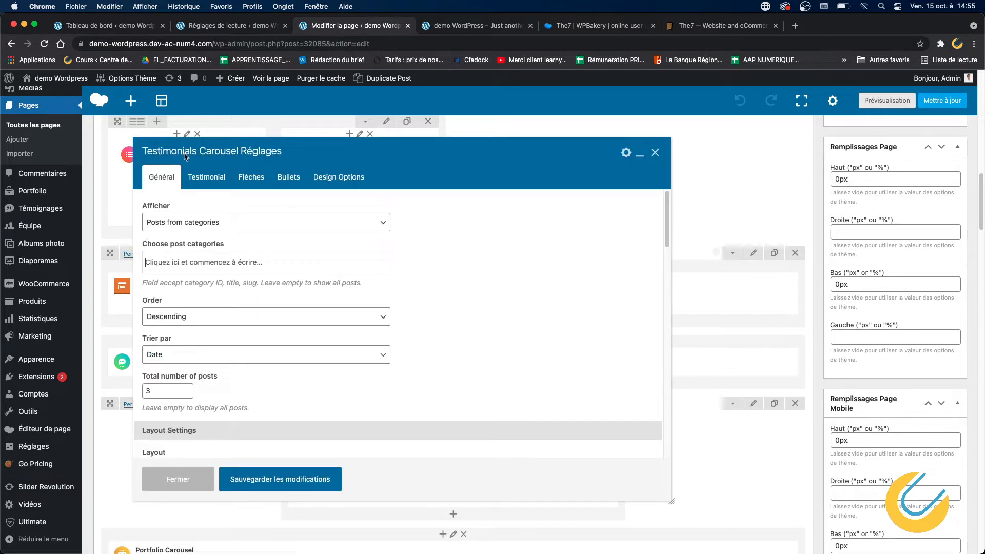
{"action": "mouse_move", "coordinate": [140, 153]}
{"action": "left_mouse_down"}
{"action": "mouse_move", "coordinate": [339, 154]}
{"action": "mouse_move", "coordinate": [146, 163]}
{"action": "left_mouse_up"}
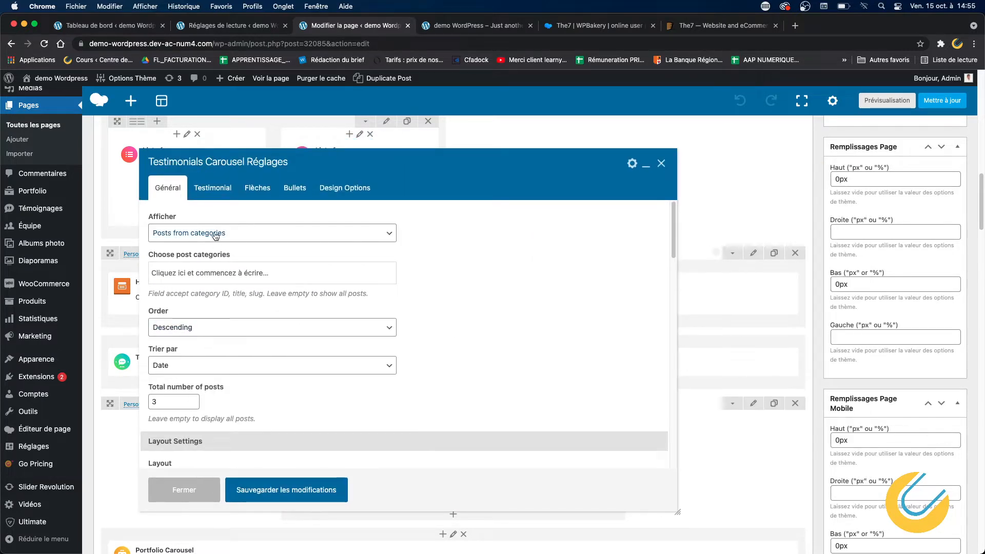
{"action": "left_click", "coordinate": [206, 192]}
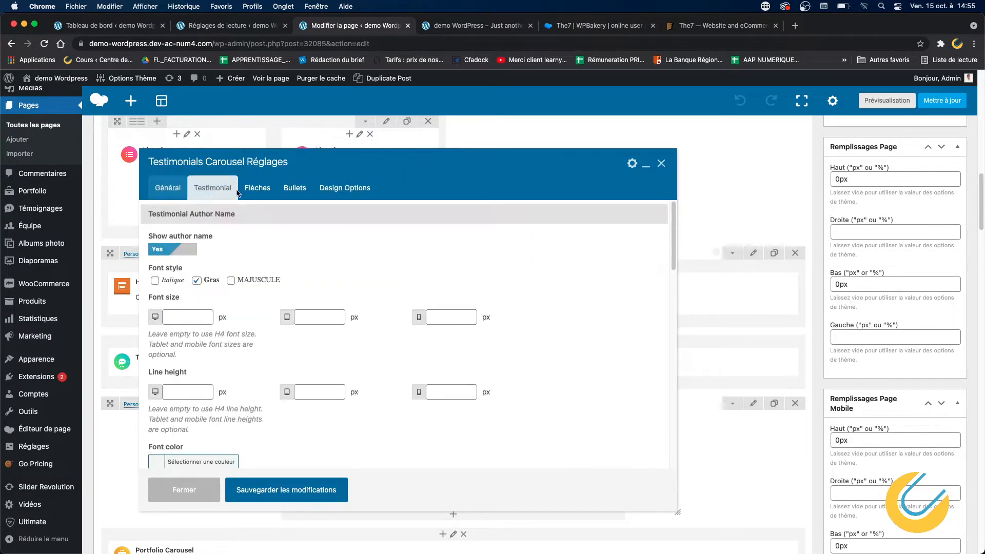
{"action": "left_click", "coordinate": [270, 190]}
{"action": "left_click", "coordinate": [295, 189]}
{"action": "left_click", "coordinate": [341, 189]}
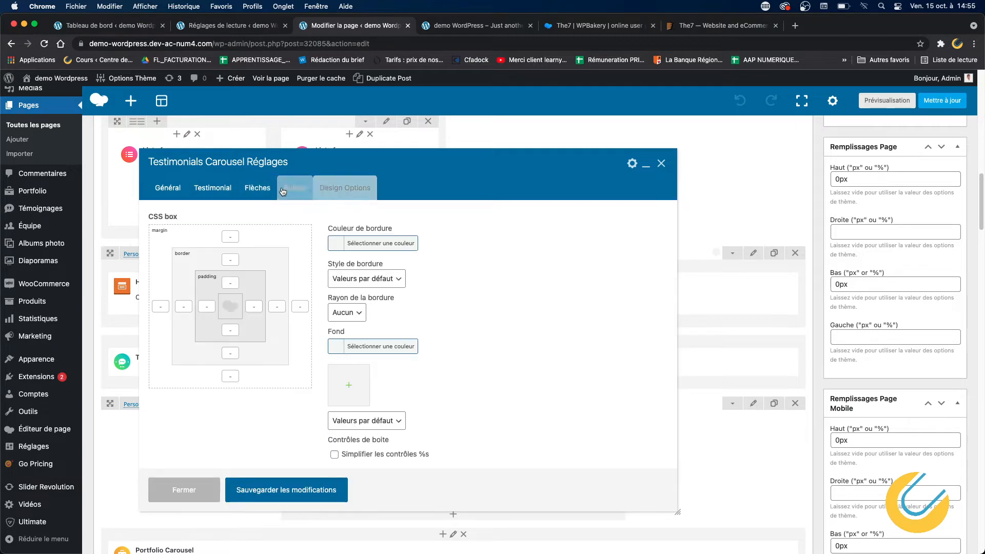
{"action": "left_click", "coordinate": [167, 188]}
{"action": "scroll", "coordinate": [244, 376], "scroll_direction": "down", "scroll_amount": 7}
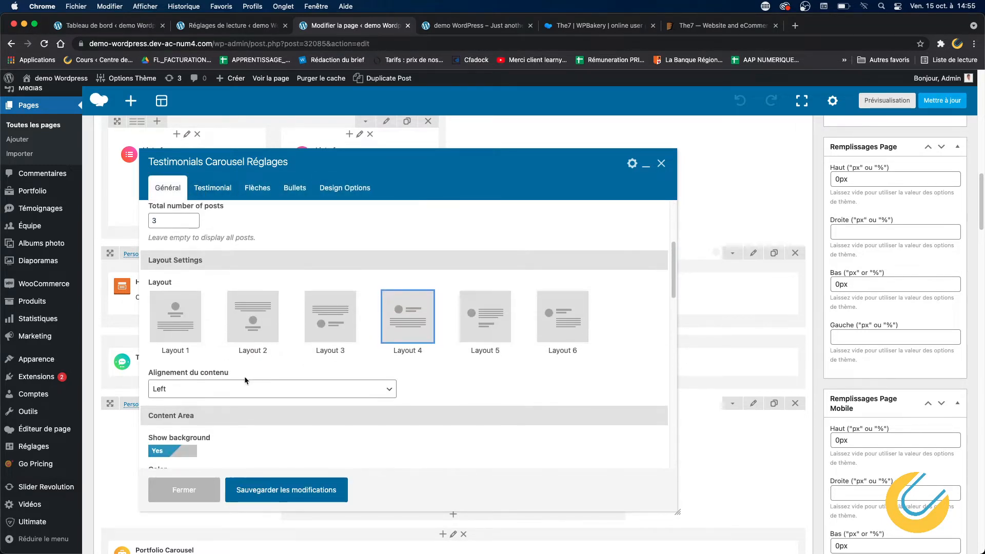
{"action": "scroll", "coordinate": [244, 376], "scroll_direction": "down", "scroll_amount": 6}
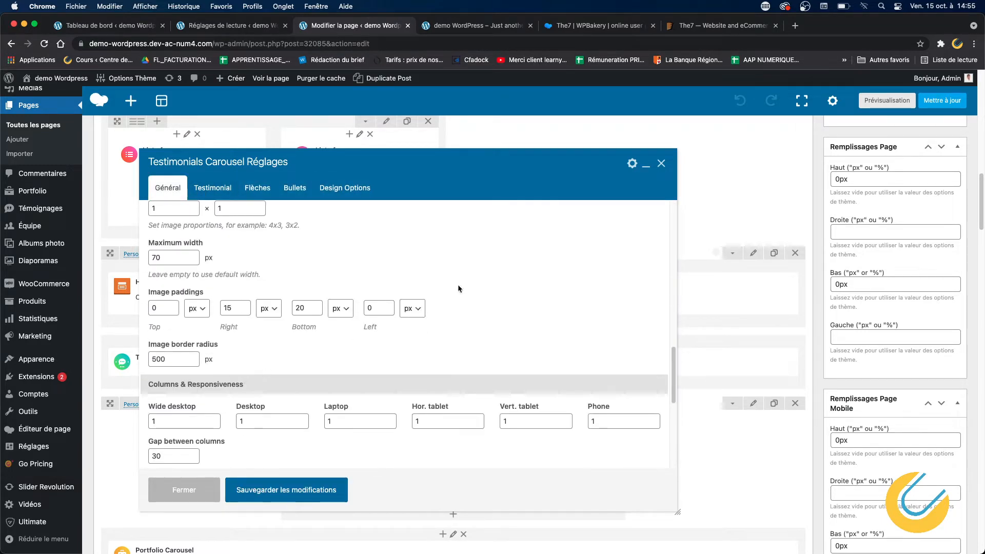
{"action": "left_click", "coordinate": [661, 164]}
Browse the slides of the "Clients & Testimonials" carousel on the live homepage
{"action": "left_click", "coordinate": [447, 31]}
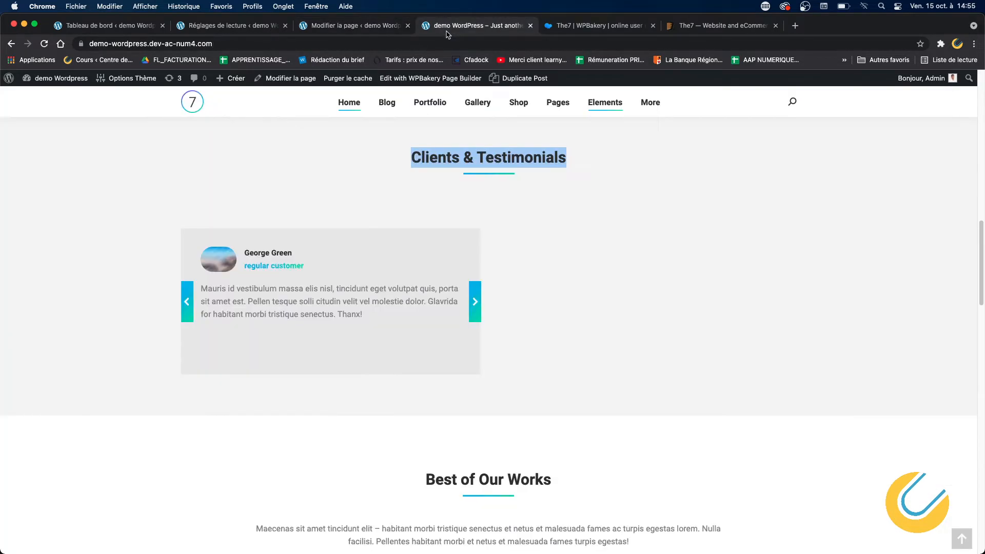
{"action": "left_click", "coordinate": [188, 303]}
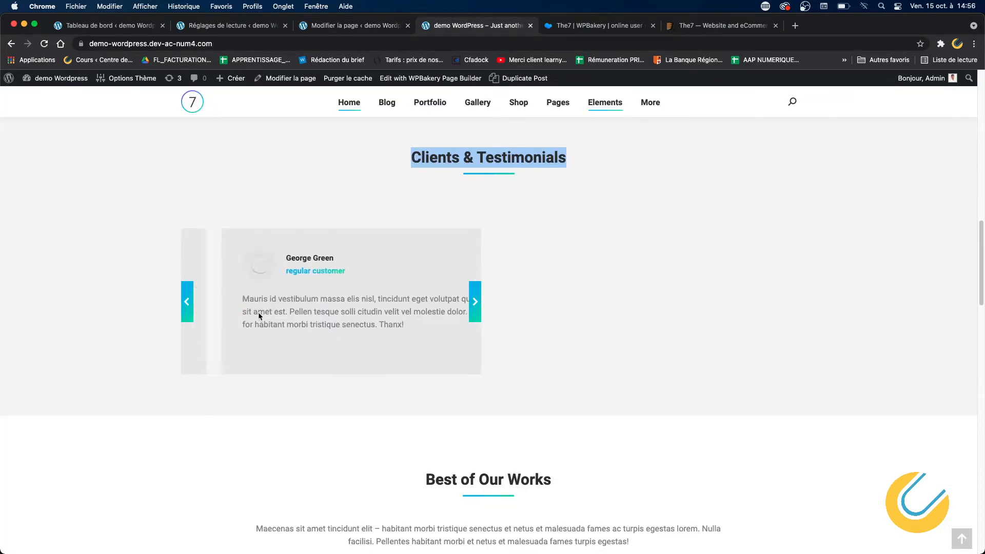
{"action": "left_click", "coordinate": [476, 307]}
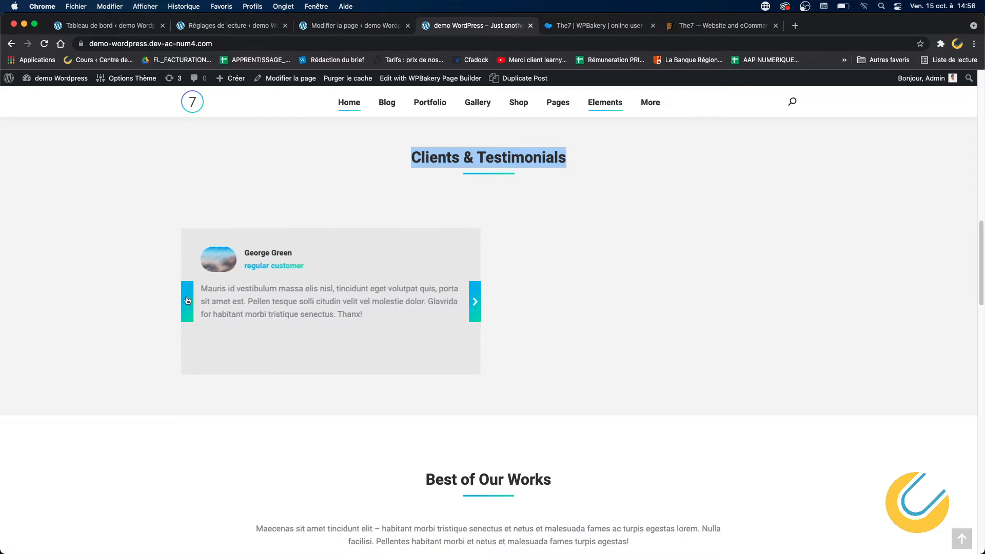
From the page editor, open the site's testimonials list (Témoignages) in a new browser tab
{"action": "left_click", "coordinate": [354, 26]}
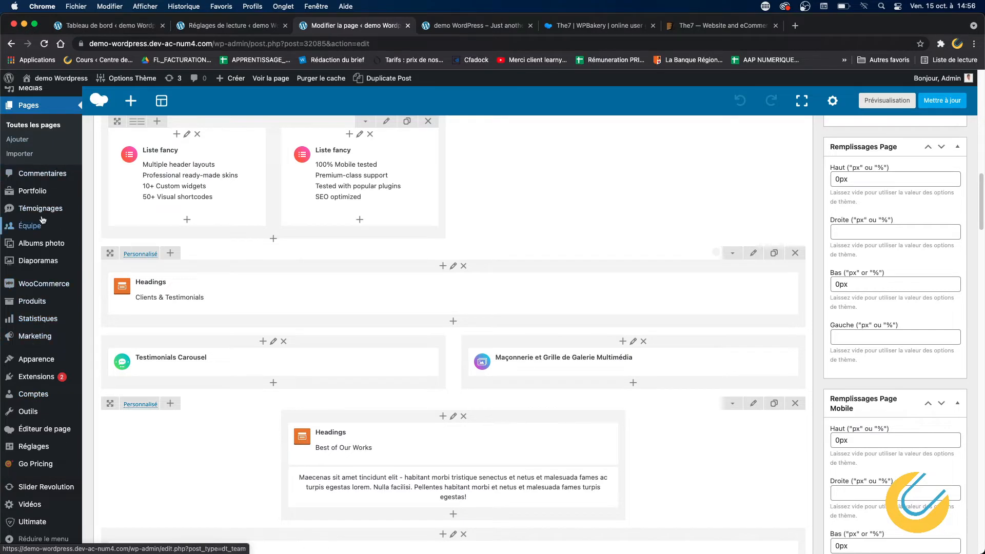
{"action": "mouse_move", "coordinate": [46, 209]}
{"action": "right_click", "coordinate": [105, 216]}
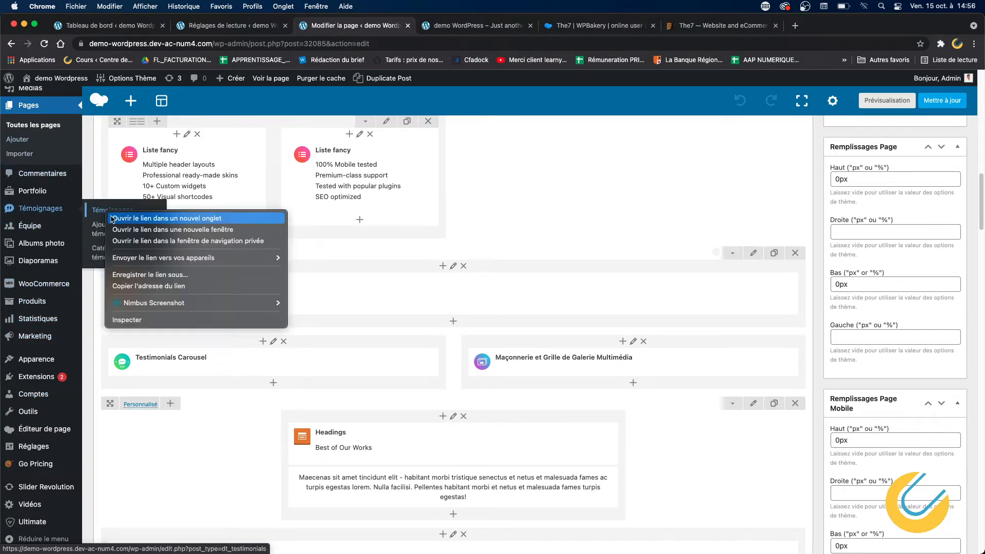
{"action": "left_click", "coordinate": [123, 217]}
{"action": "left_click", "coordinate": [459, 27]}
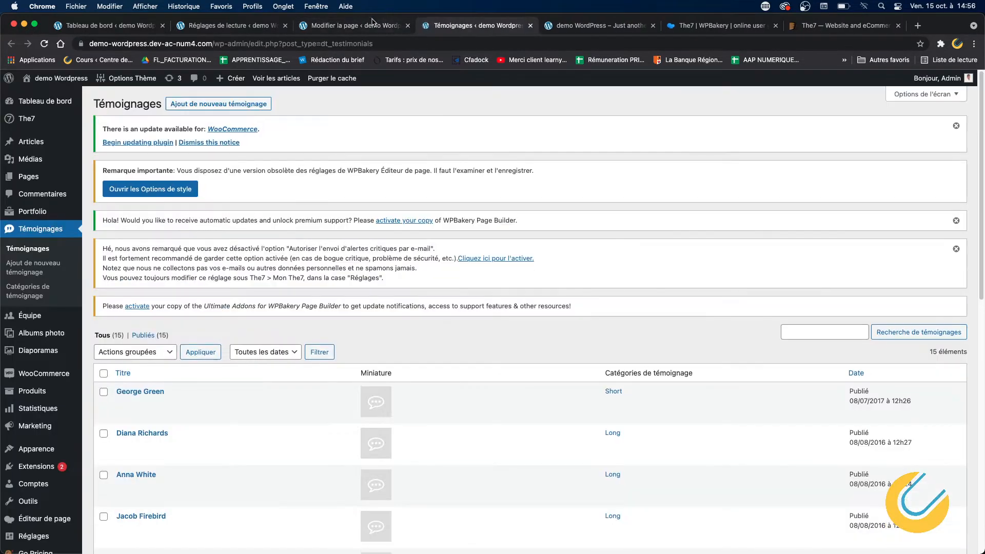
Compare the testimonials list with the live homepage carousel and recheck the Testimonials Carousel element's post source settings
{"action": "left_click", "coordinate": [605, 25]}
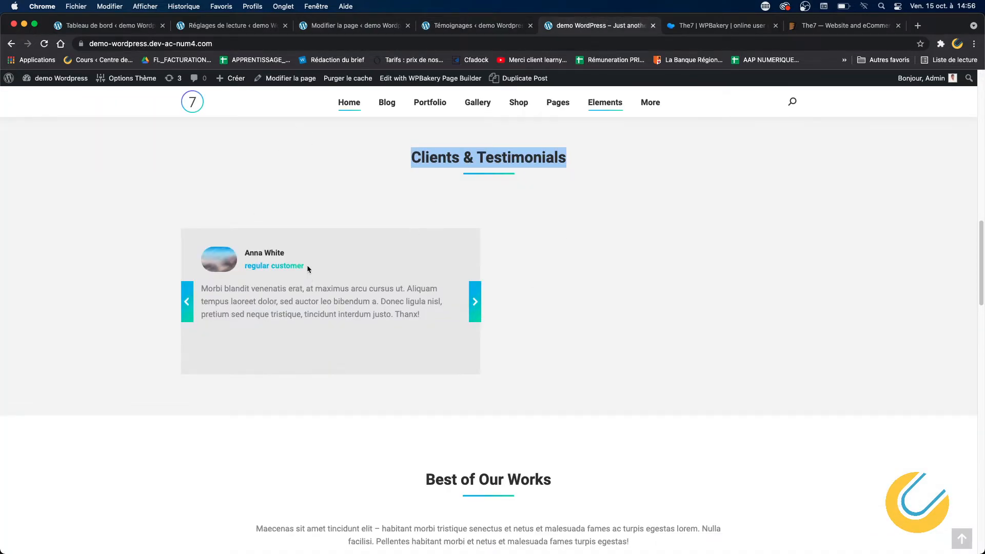
{"action": "left_click", "coordinate": [477, 26]}
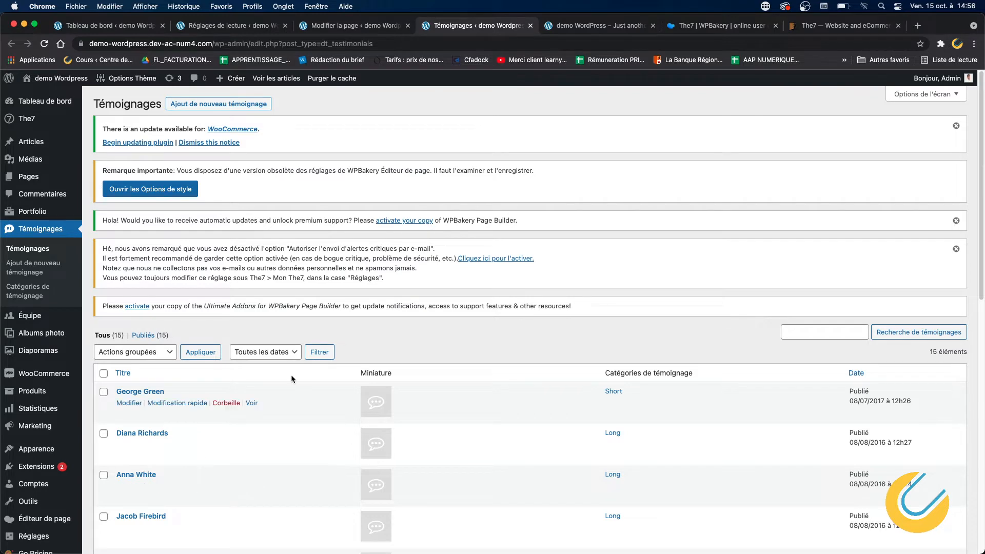
{"action": "left_click", "coordinate": [370, 28]}
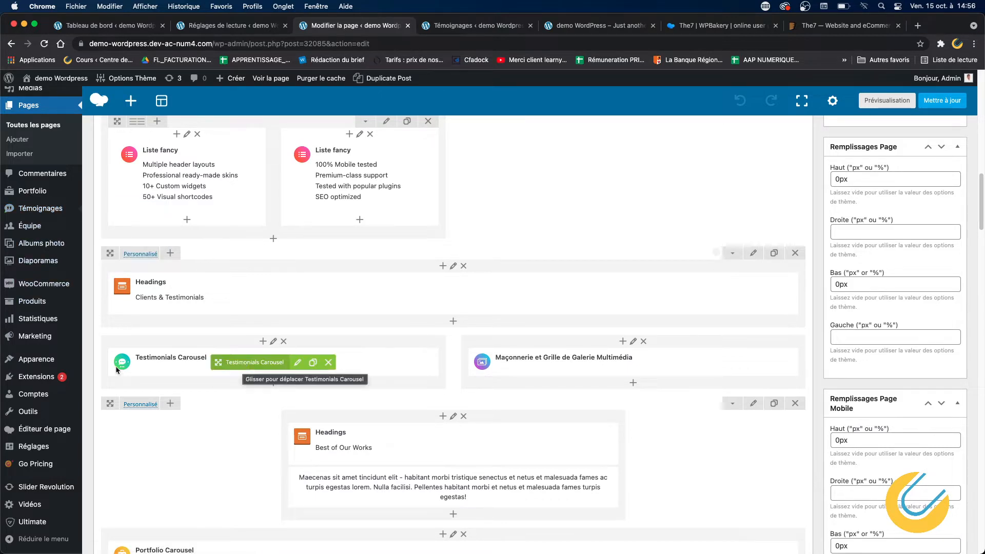
{"action": "mouse_move", "coordinate": [41, 209]}
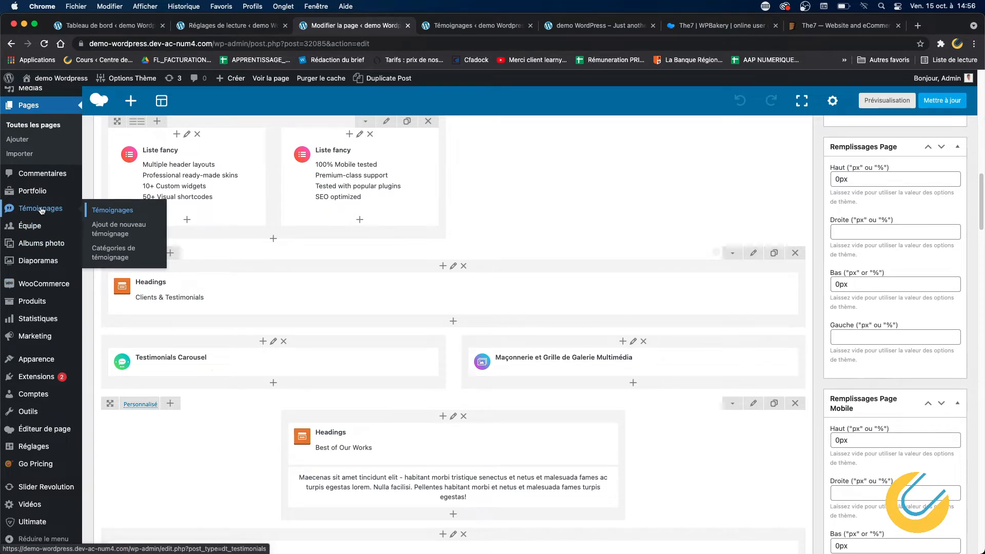
{"action": "left_click", "coordinate": [298, 362]}
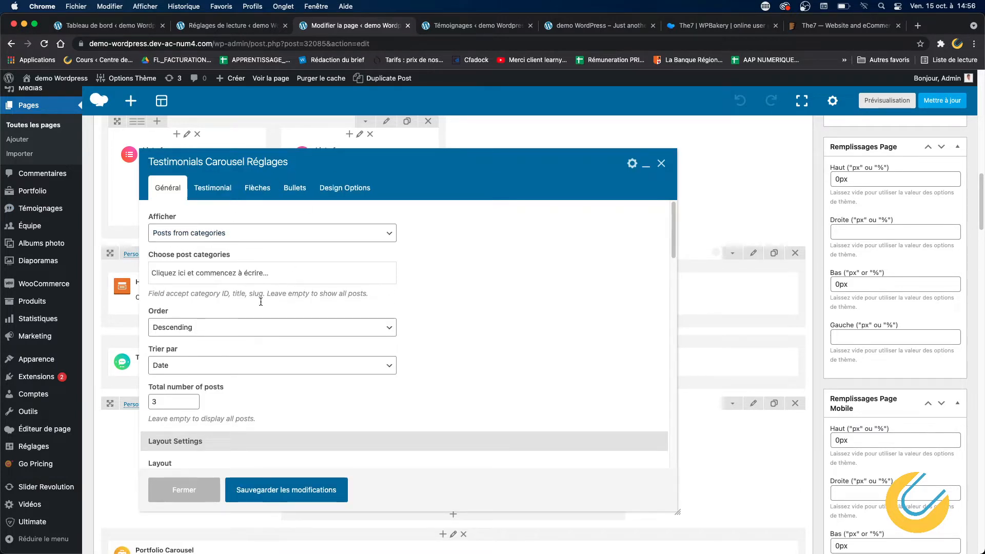
{"action": "left_click", "coordinate": [660, 164]}
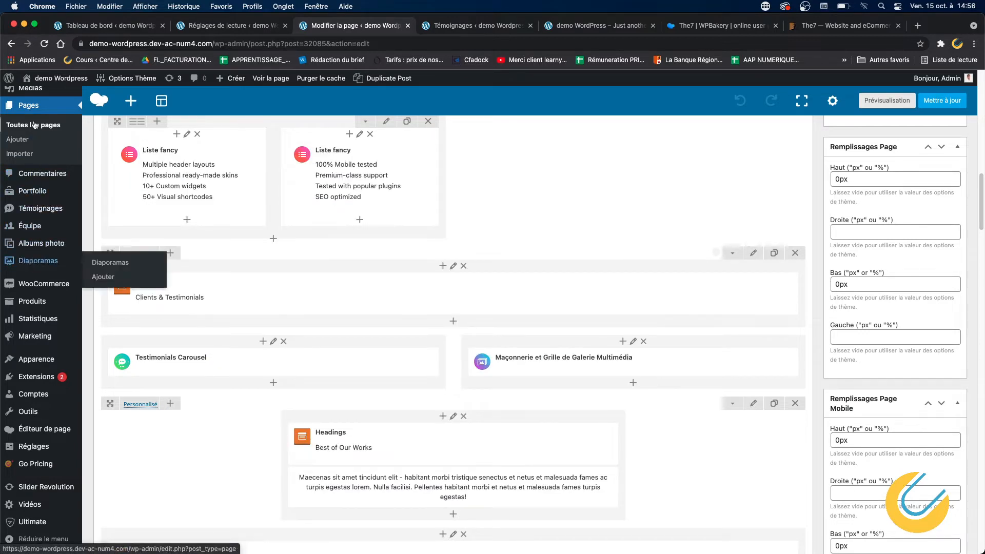
{"action": "mouse_move", "coordinate": [50, 359]}
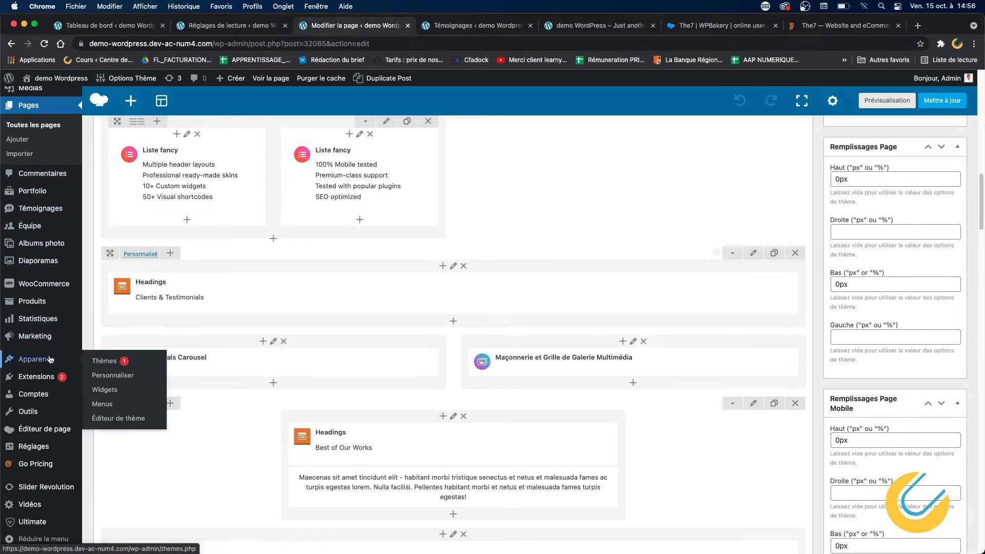
Open the third testimonial in the list for editing and review its content, position, excerpt and featured image options
{"action": "left_click", "coordinate": [40, 208]}
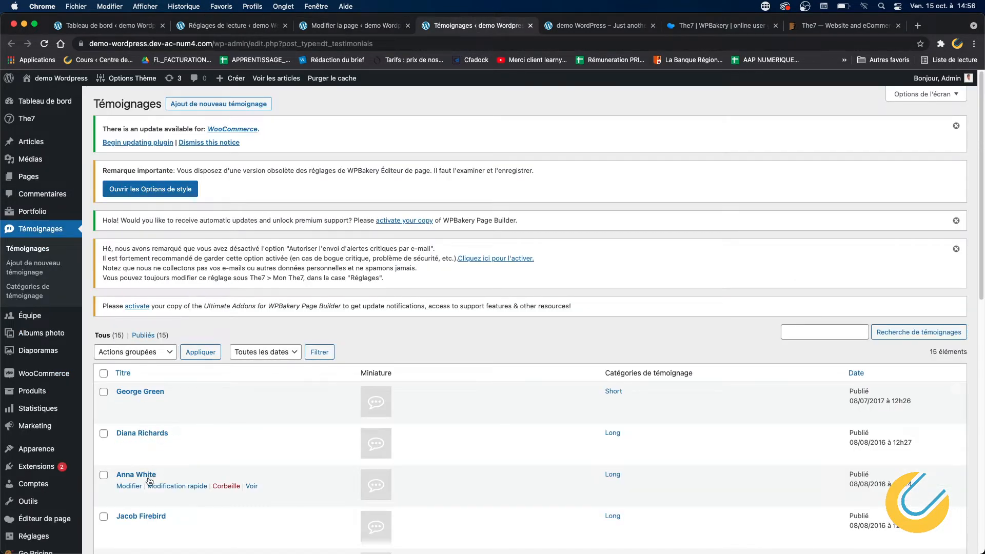
{"action": "left_click", "coordinate": [131, 486]}
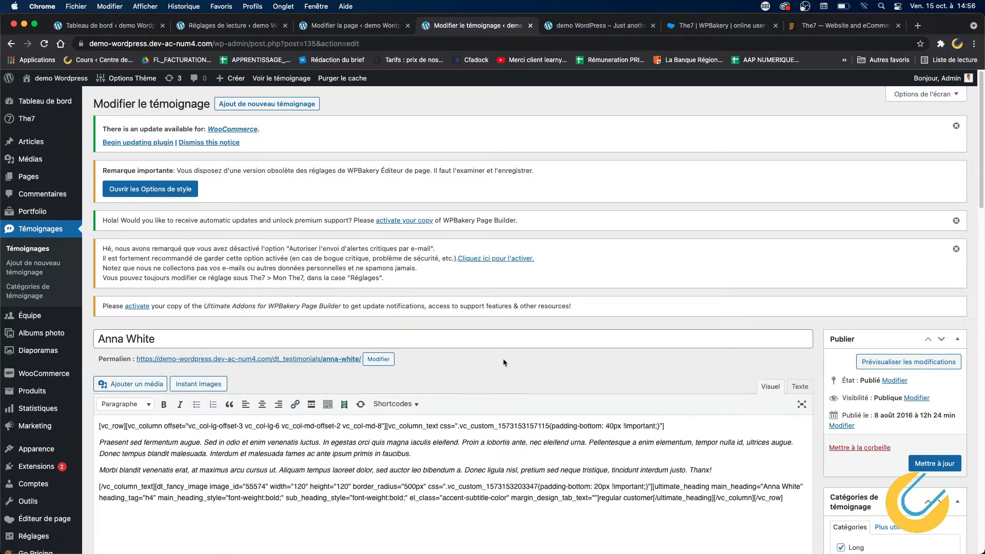
{"action": "scroll", "coordinate": [505, 351], "scroll_direction": "down", "scroll_amount": 3}
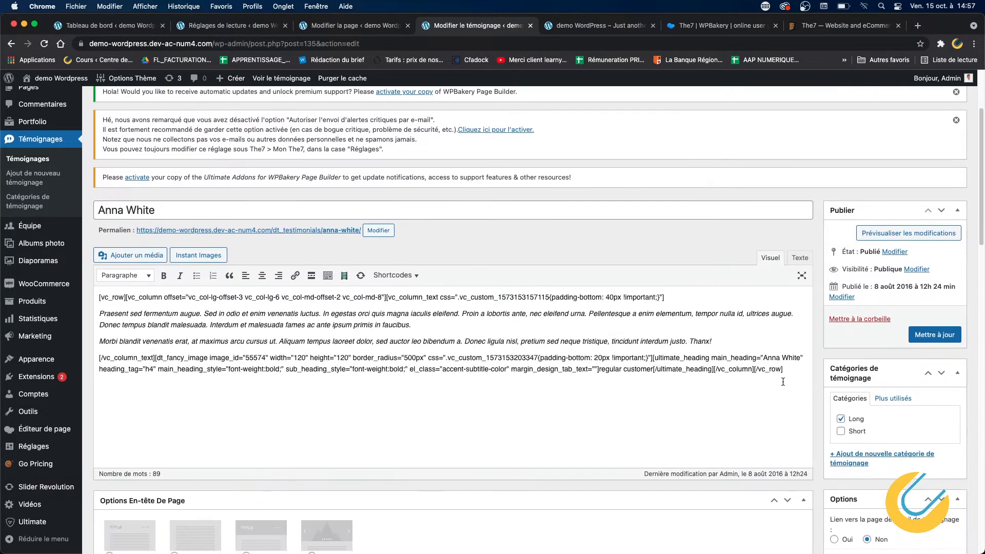
{"action": "scroll", "coordinate": [865, 465], "scroll_direction": "down", "scroll_amount": 10}
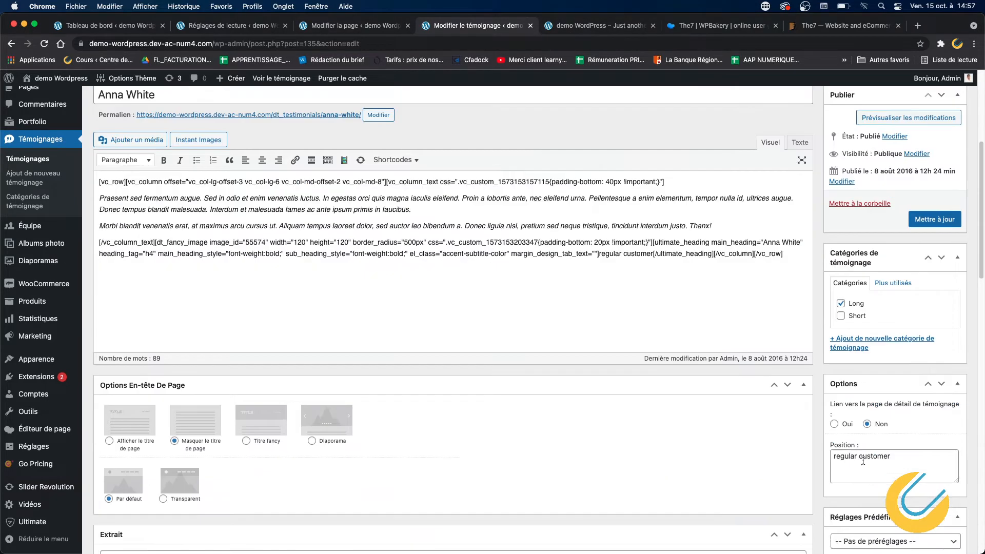
{"action": "scroll", "coordinate": [864, 465], "scroll_direction": "down", "scroll_amount": 15}
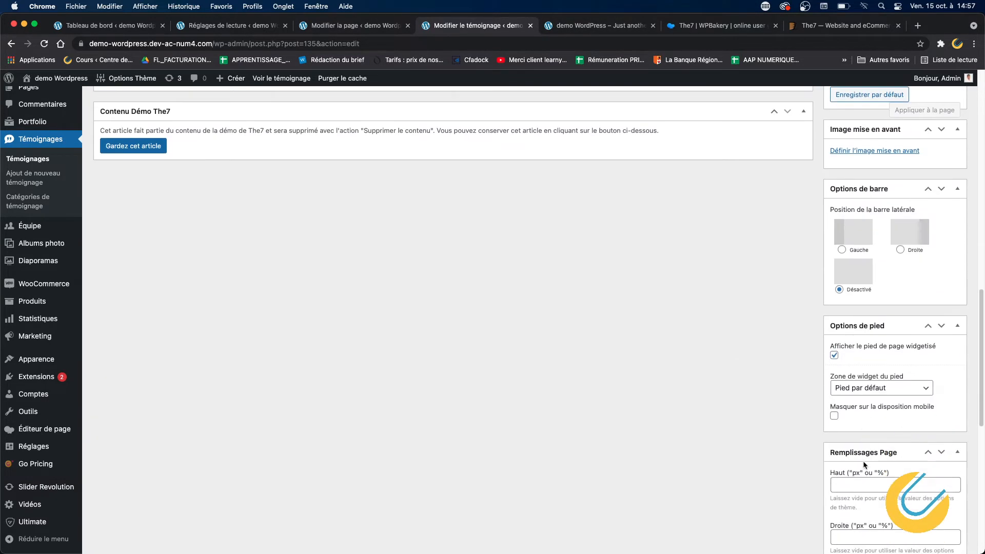
{"action": "scroll", "coordinate": [863, 462], "scroll_direction": "up", "scroll_amount": 20}
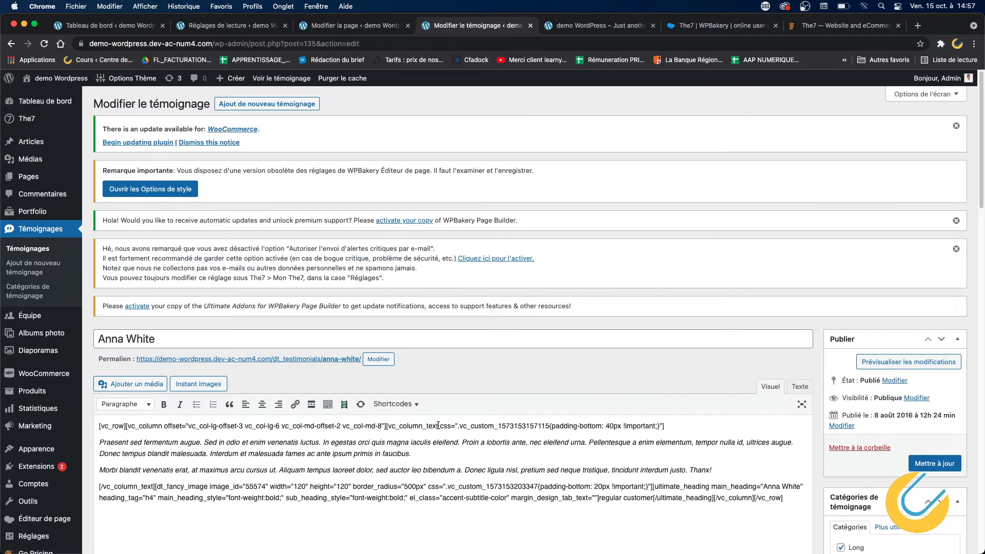
{"action": "scroll", "coordinate": [522, 427], "scroll_direction": "down", "scroll_amount": 3}
{"action": "scroll", "coordinate": [873, 457], "scroll_direction": "down", "scroll_amount": 9}
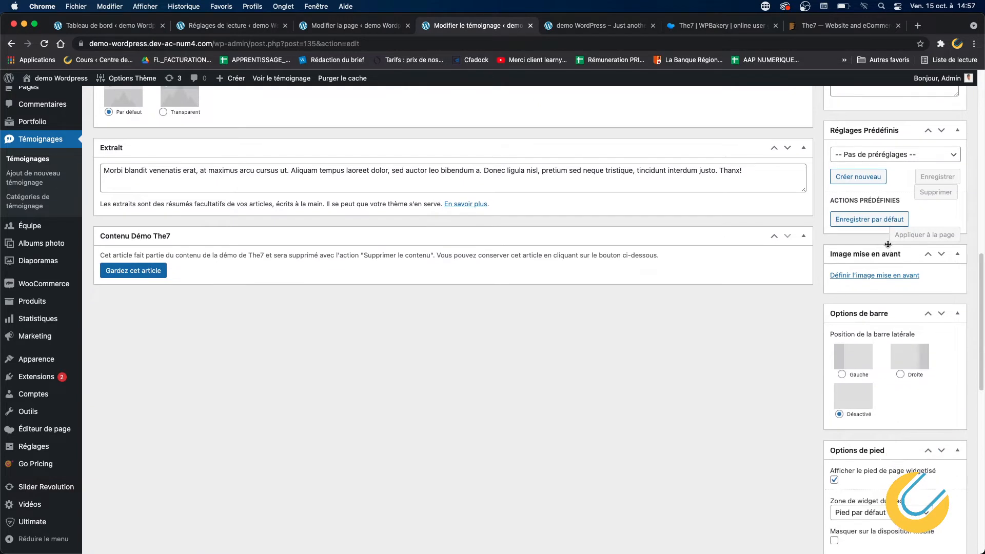
Set profil_picture_4.png from the unattached media as the testimonial's featured image and update the testimonial
{"action": "left_click", "coordinate": [887, 275]}
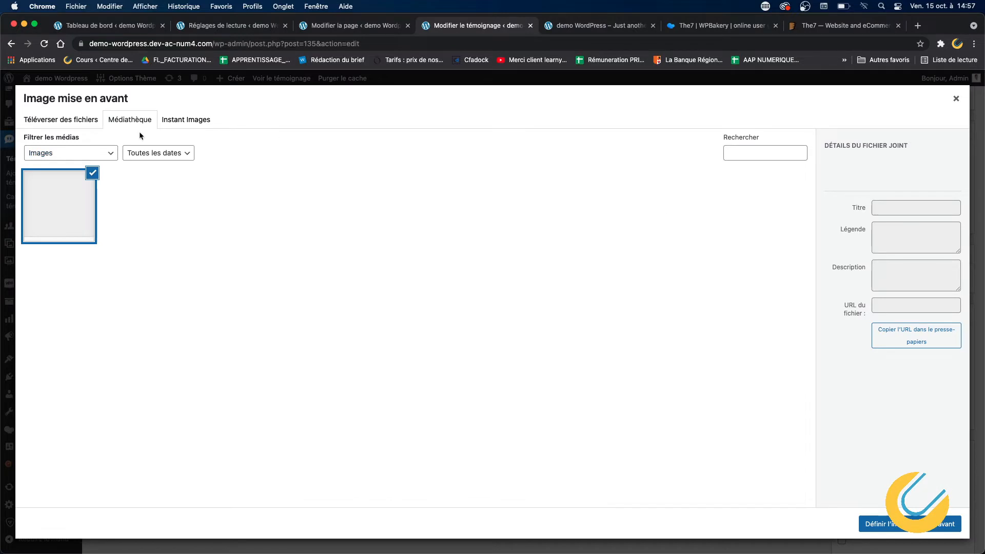
{"action": "left_click", "coordinate": [72, 153]}
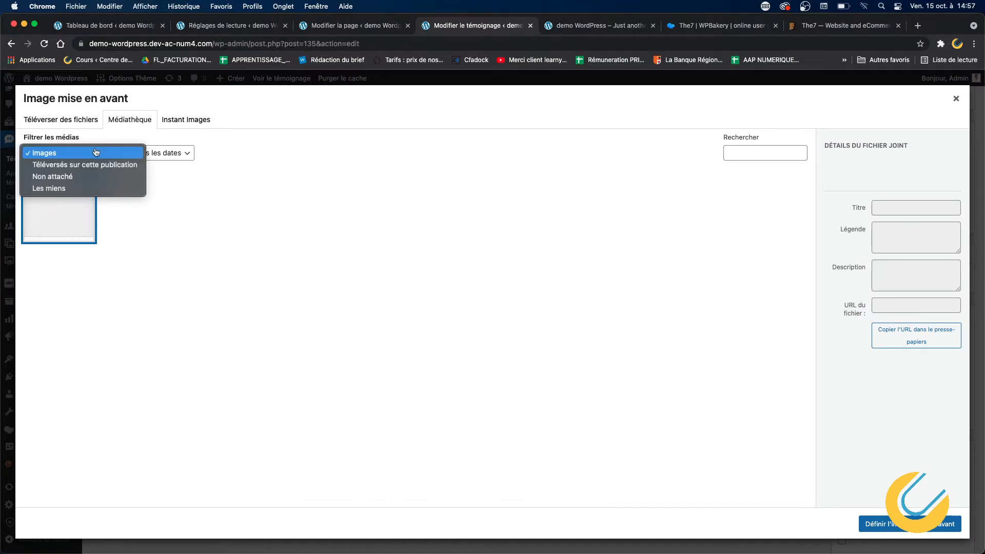
{"action": "left_click", "coordinate": [65, 178]}
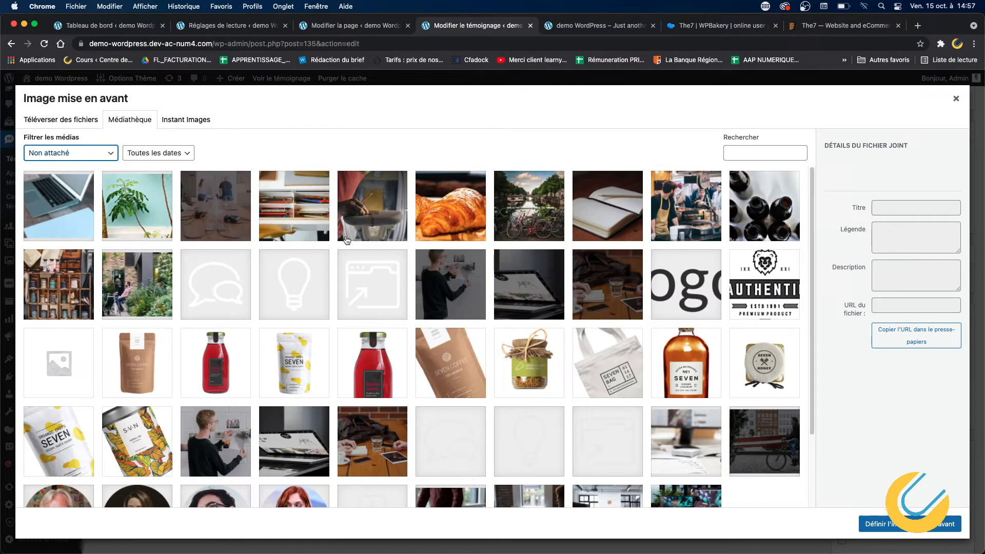
{"action": "scroll", "coordinate": [561, 292], "scroll_direction": "down", "scroll_amount": 3}
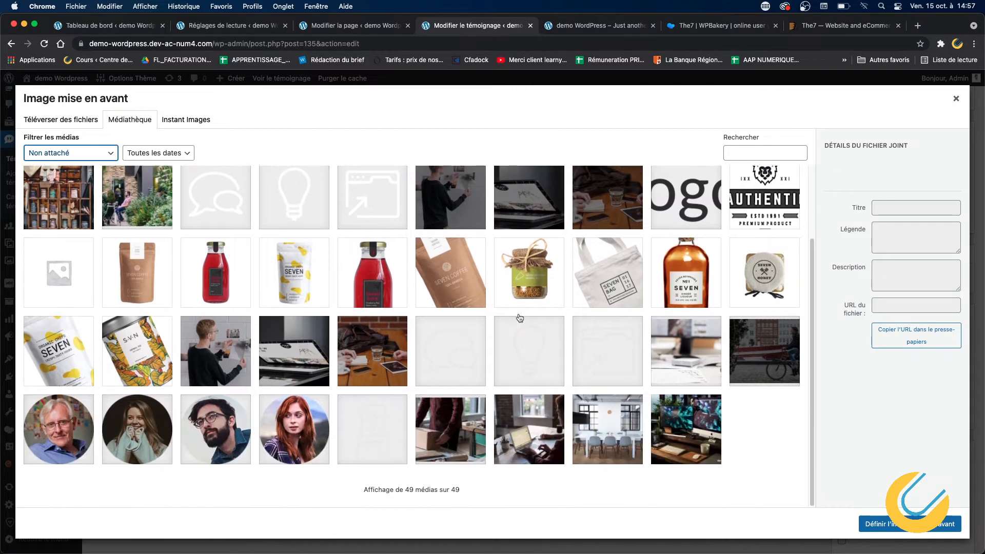
{"action": "left_click", "coordinate": [300, 424]}
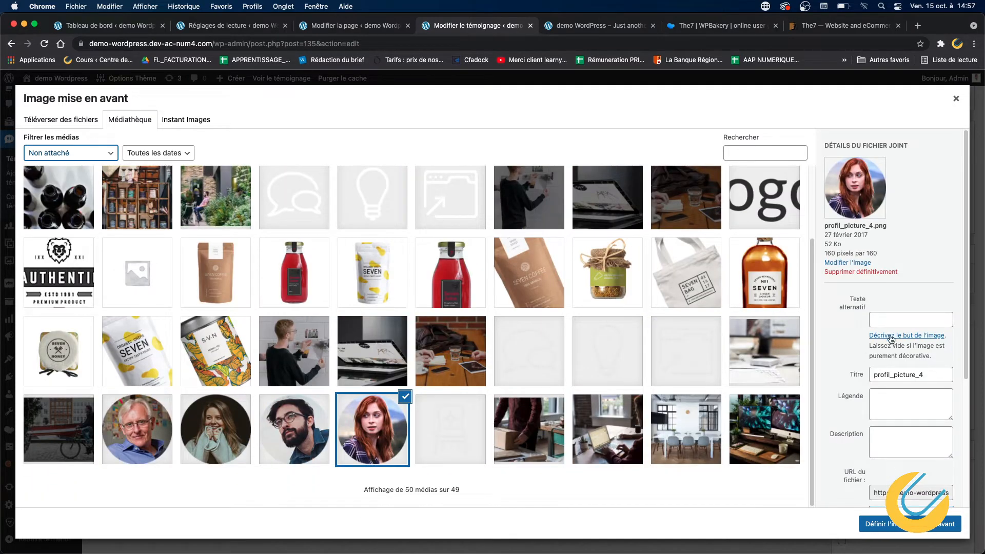
{"action": "left_click", "coordinate": [892, 524]}
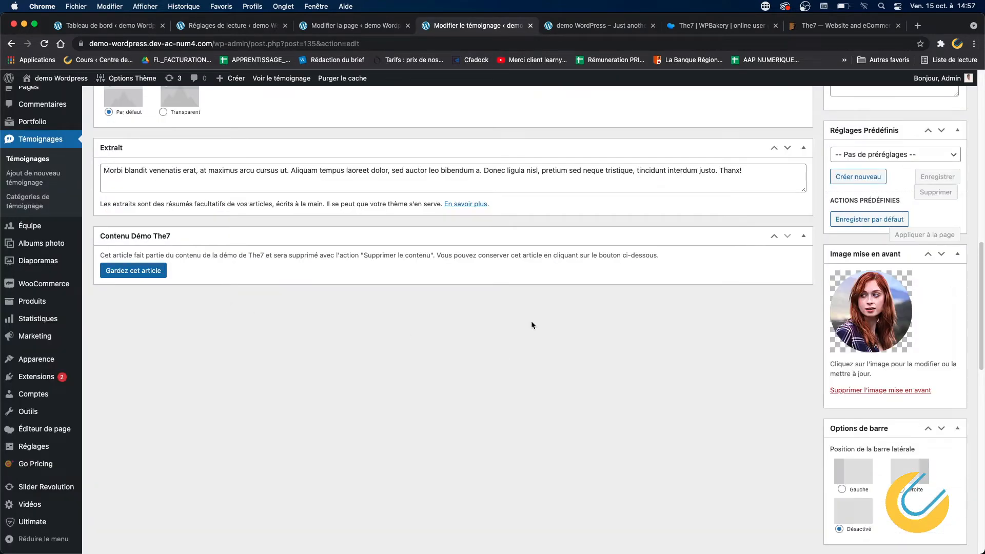
{"action": "scroll", "coordinate": [906, 296], "scroll_direction": "up", "scroll_amount": 7}
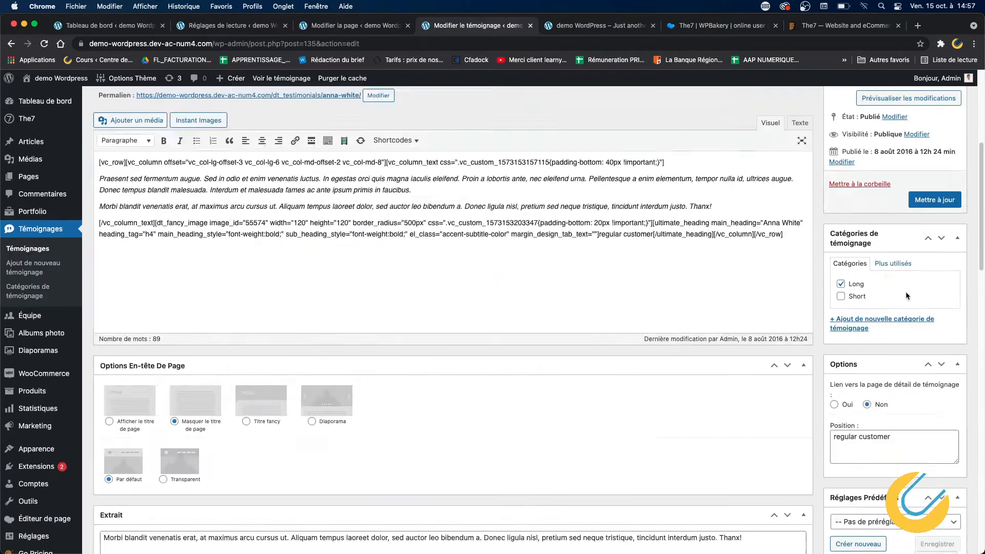
{"action": "scroll", "coordinate": [907, 296], "scroll_direction": "up", "scroll_amount": 4}
{"action": "left_click", "coordinate": [944, 425]}
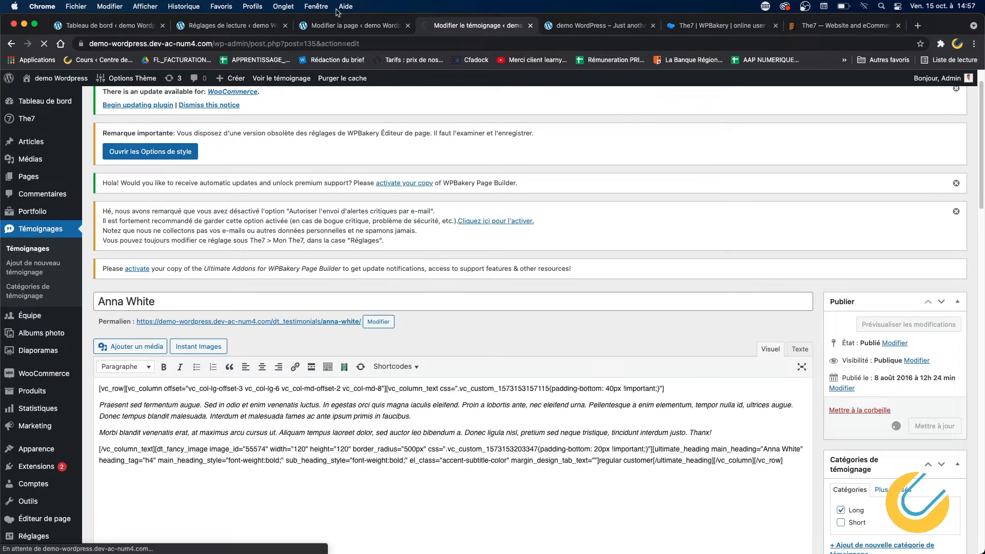
Reload the live homepage and advance the testimonials carousel to check the edited testimonial's new photo
{"action": "left_click", "coordinate": [593, 31]}
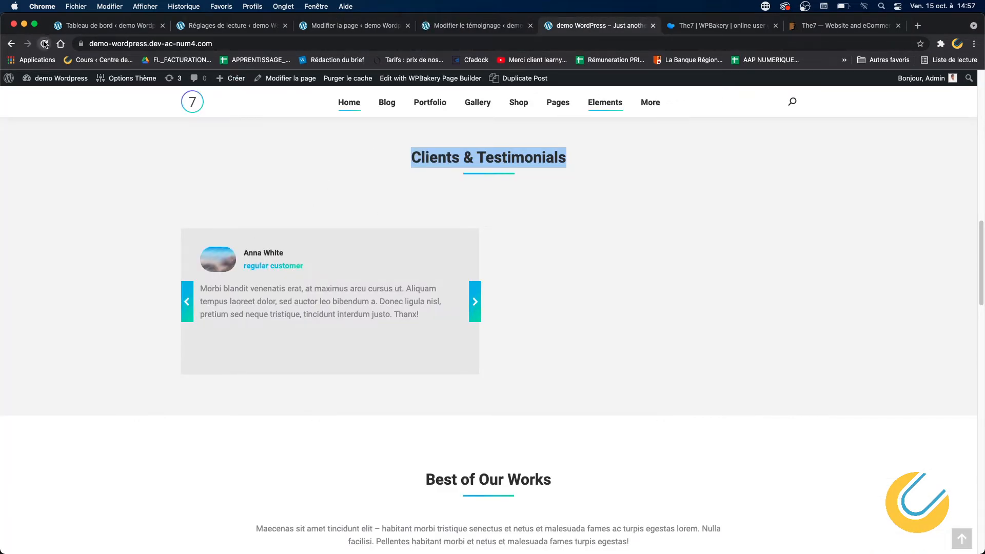
{"action": "left_click", "coordinate": [45, 43]}
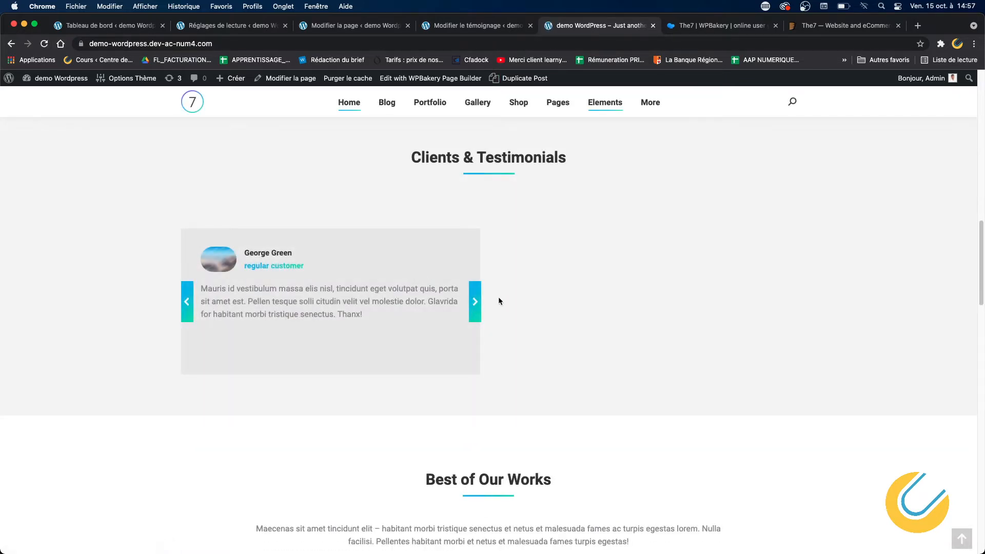
{"action": "left_click", "coordinate": [476, 303]}
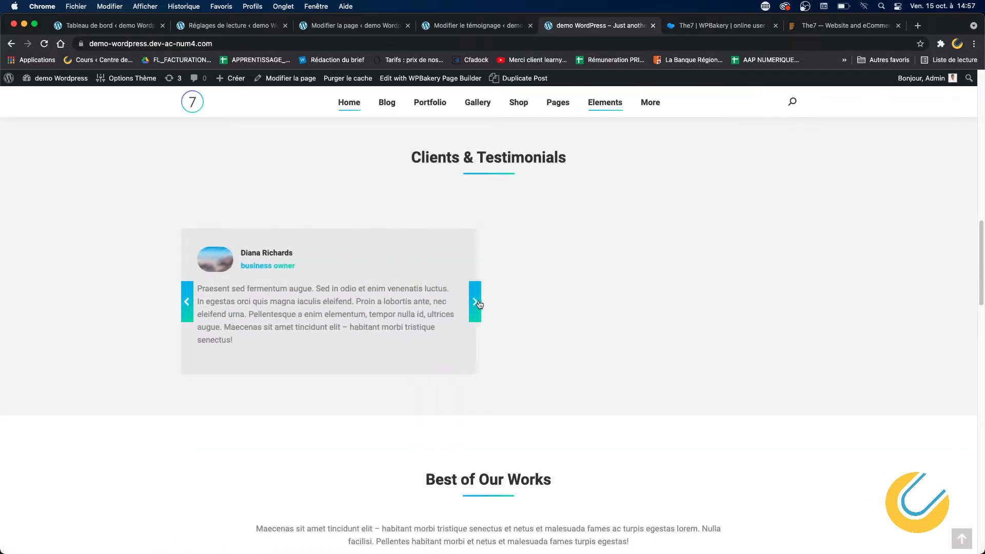
{"action": "left_click", "coordinate": [477, 303]}
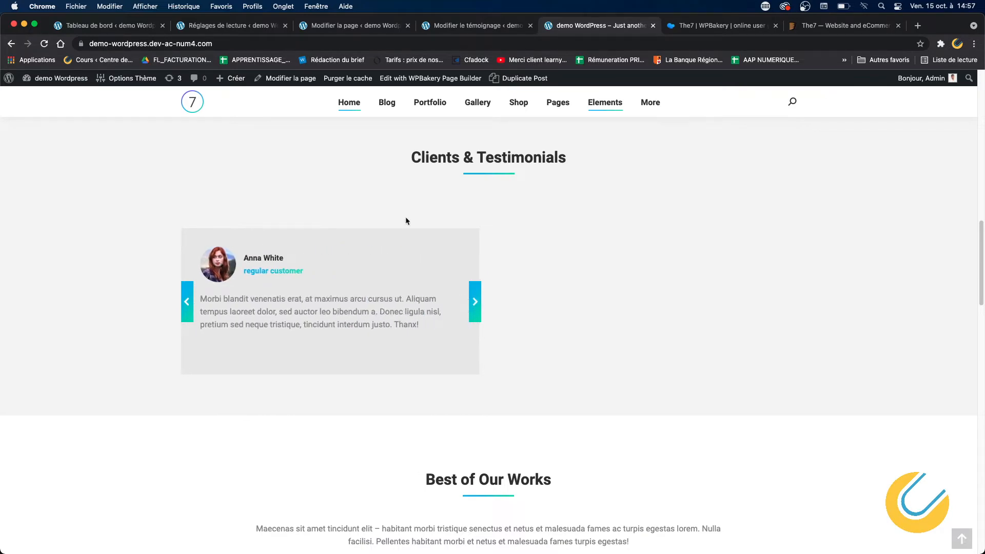
In the testimonial editor, replace the testimonial's title with the new customer's first name
{"action": "left_click", "coordinate": [483, 31]}
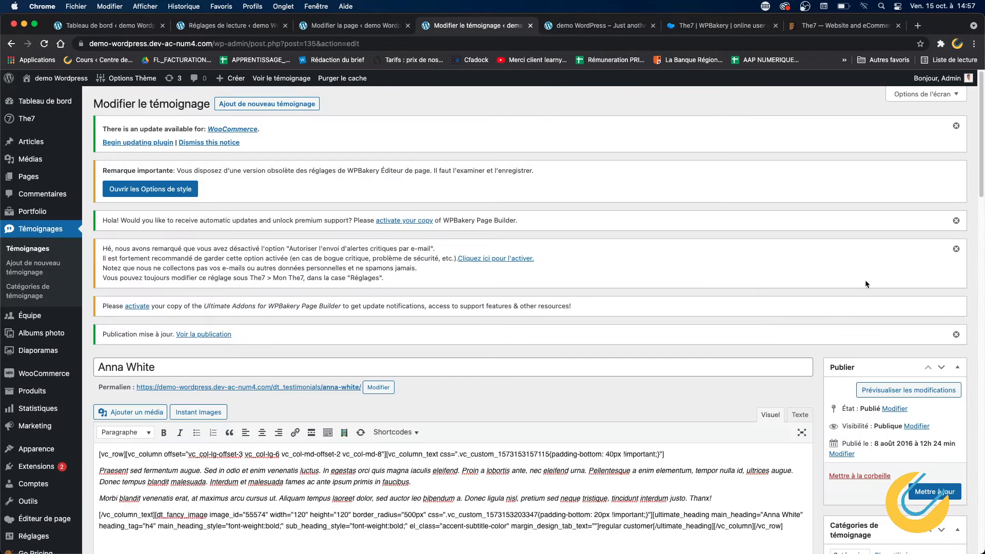
{"action": "scroll", "coordinate": [759, 300], "scroll_direction": "down", "scroll_amount": 5}
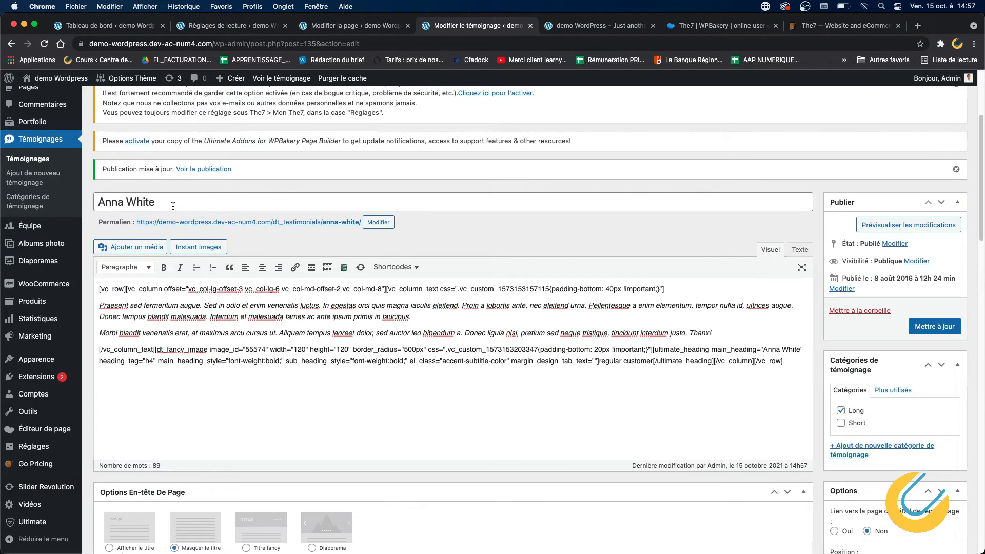
{"action": "left_click", "coordinate": [172, 206]}
{"action": "left_click_drag", "start_coordinate": [157, 202], "coordinate": [44, 198]}
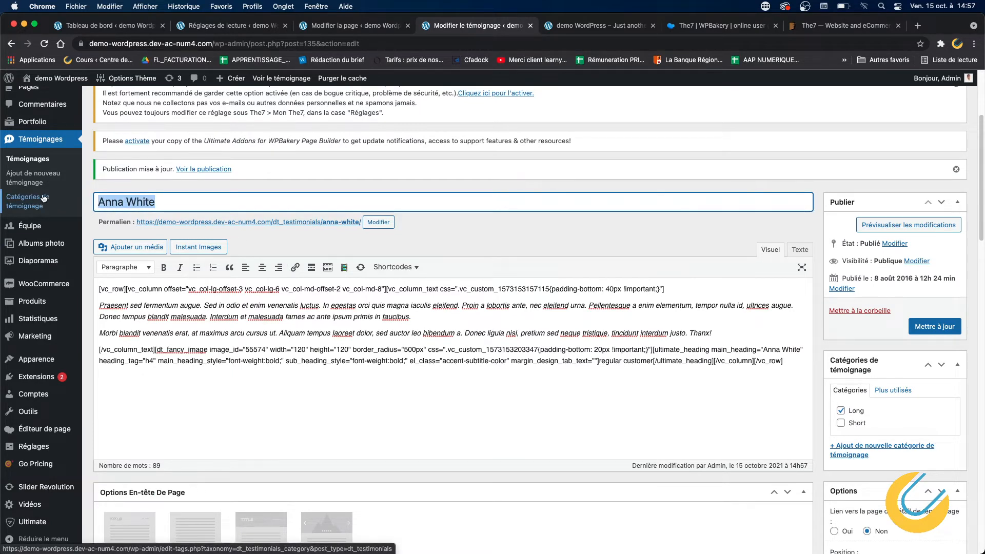
{"action": "type", "text": "Lisa"}
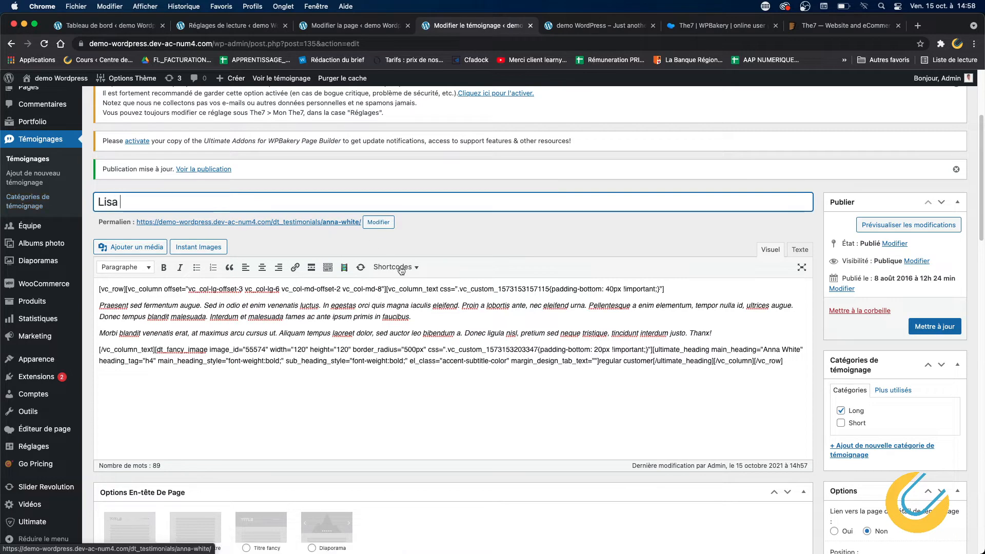
Compare the testimonial on the live homepage carousel with the content, excerpt and sidebar options in its editor
{"action": "left_click", "coordinate": [605, 30]}
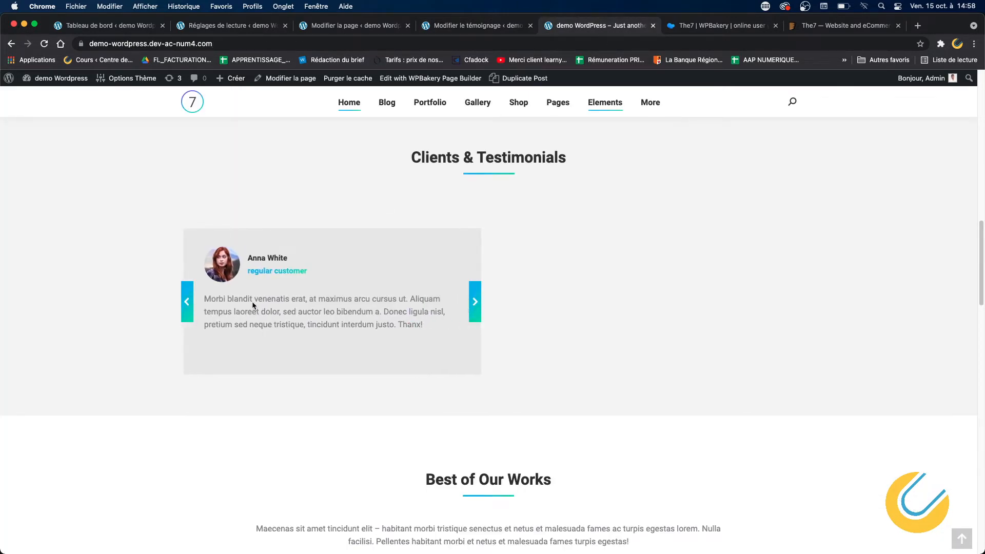
{"action": "left_click", "coordinate": [458, 29]}
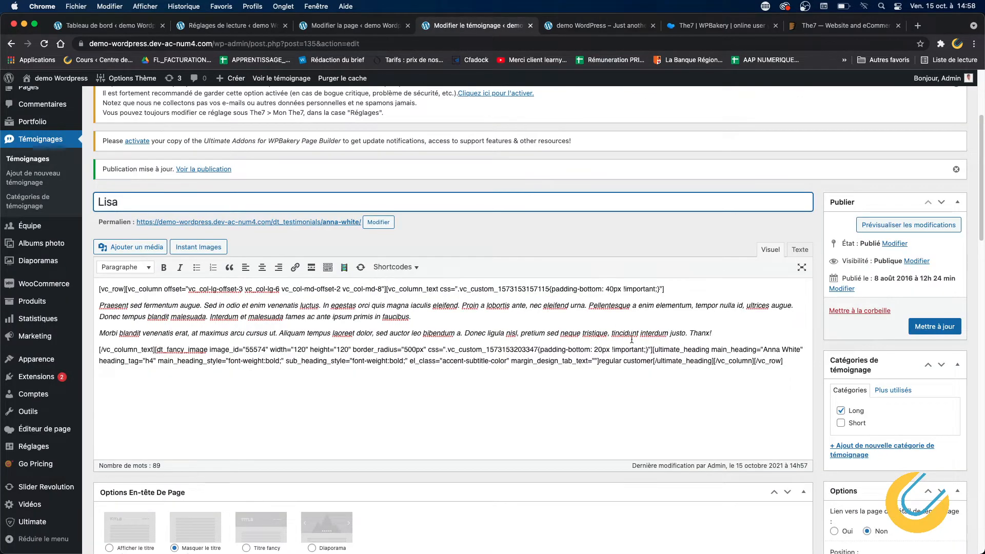
{"action": "scroll", "coordinate": [750, 369], "scroll_direction": "down", "scroll_amount": 8}
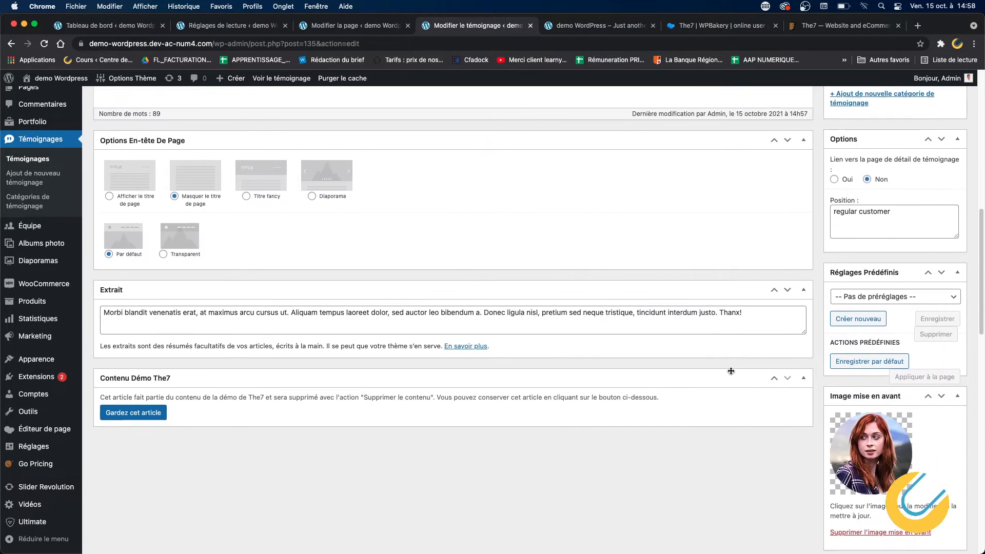
{"action": "scroll", "coordinate": [826, 303], "scroll_direction": "down", "scroll_amount": 10}
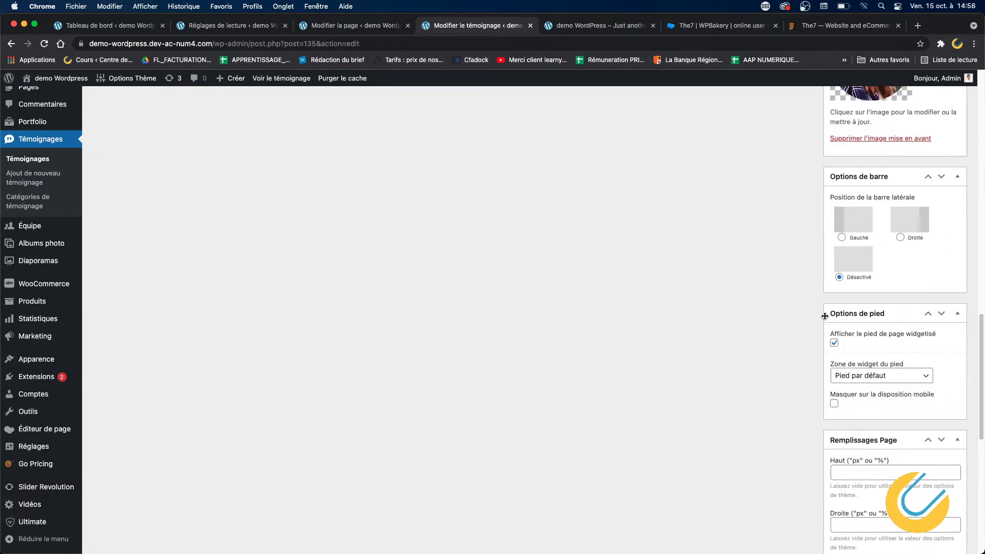
{"action": "scroll", "coordinate": [824, 314], "scroll_direction": "up", "scroll_amount": 20}
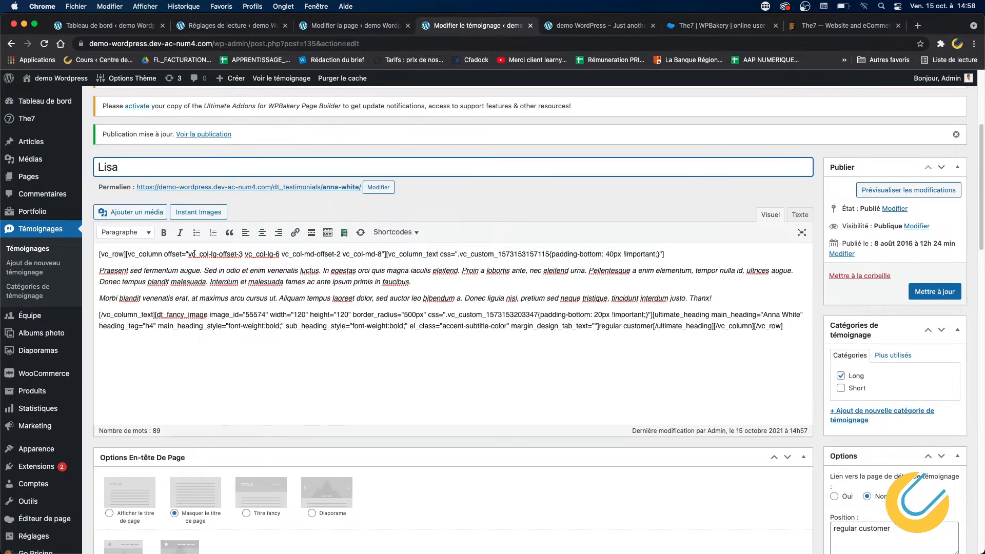
{"action": "scroll", "coordinate": [463, 297], "scroll_direction": "down", "scroll_amount": 1}
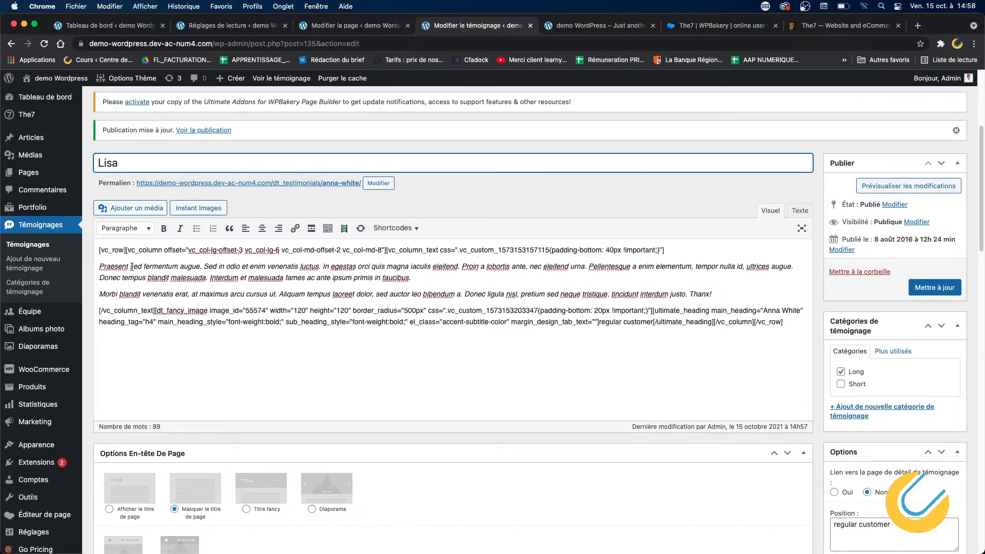
{"action": "left_click_drag", "start_coordinate": [132, 266], "coordinate": [221, 290]}
{"action": "left_click", "coordinate": [708, 26]}
{"action": "left_click", "coordinate": [577, 29]}
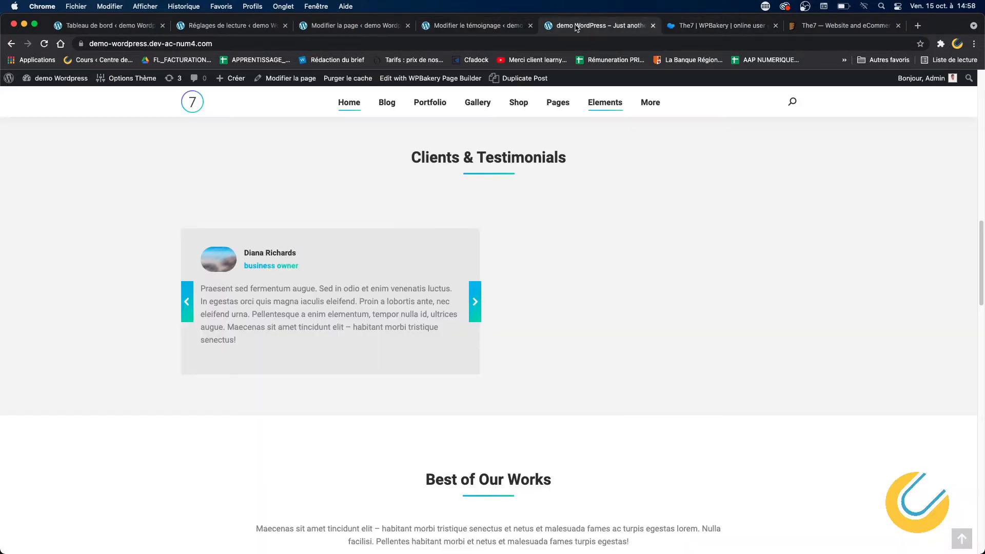
{"action": "left_click", "coordinate": [470, 25]}
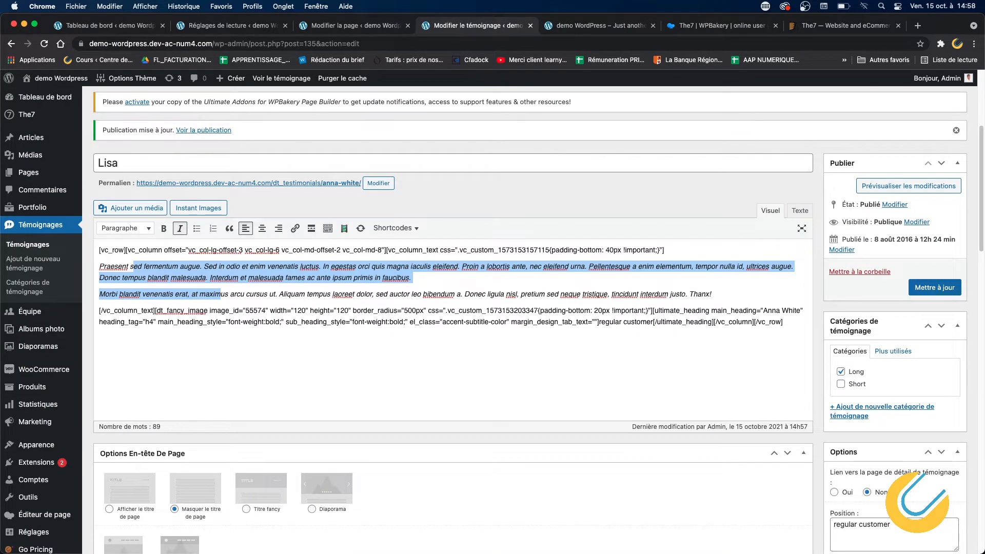
Set the testimonial's position to "Gestionnaire de compte", correcting the spelling of the first word
{"action": "scroll", "coordinate": [894, 375], "scroll_direction": "down", "scroll_amount": 5}
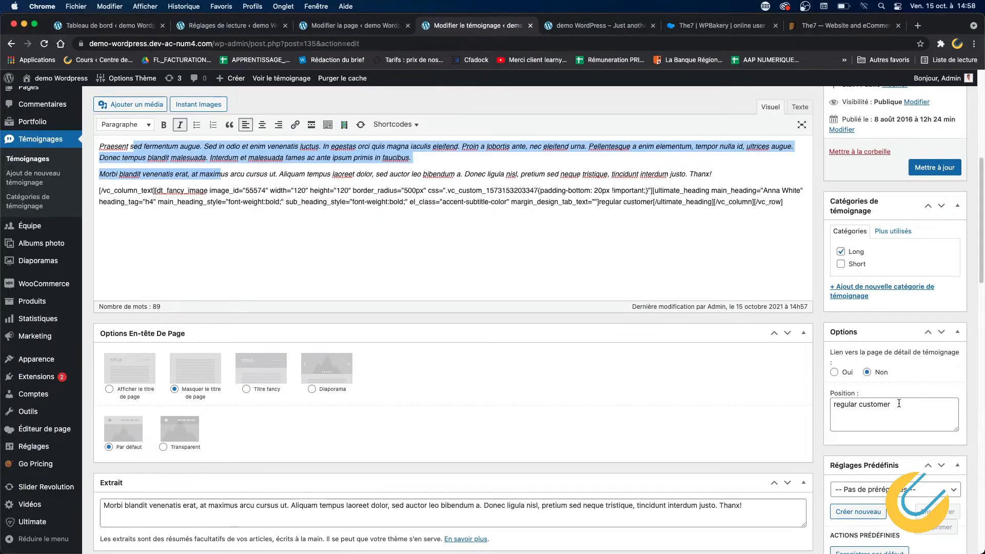
{"action": "left_click_drag", "start_coordinate": [898, 403], "coordinate": [828, 409]}
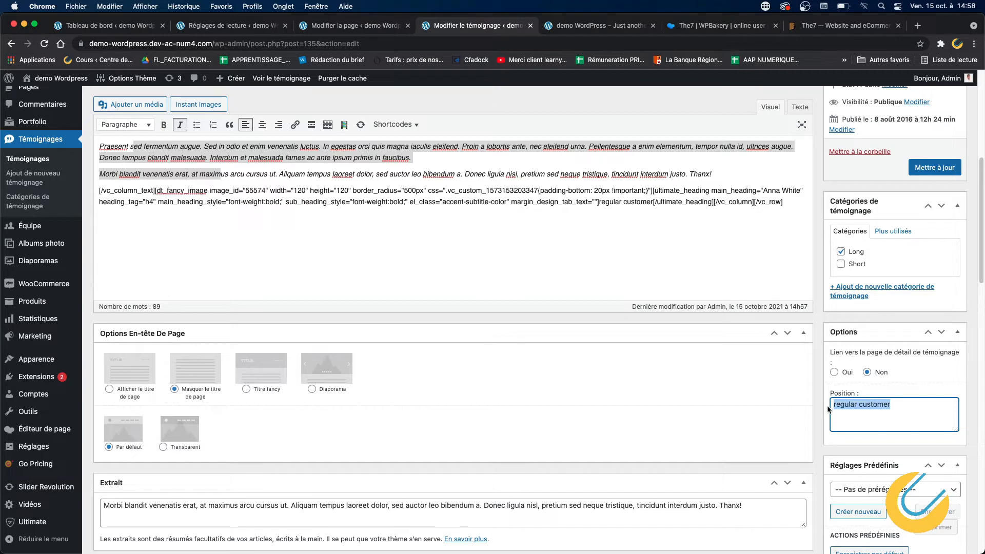
{"action": "type", "text": "Gestaionnaire"}
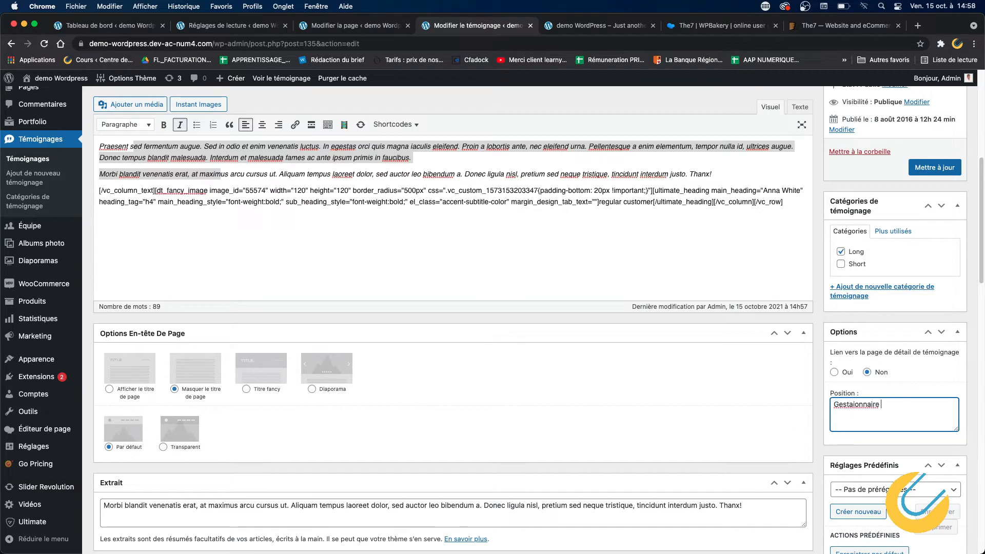
{"action": "right_click", "coordinate": [854, 405]}
{"action": "left_click", "coordinate": [801, 356]}
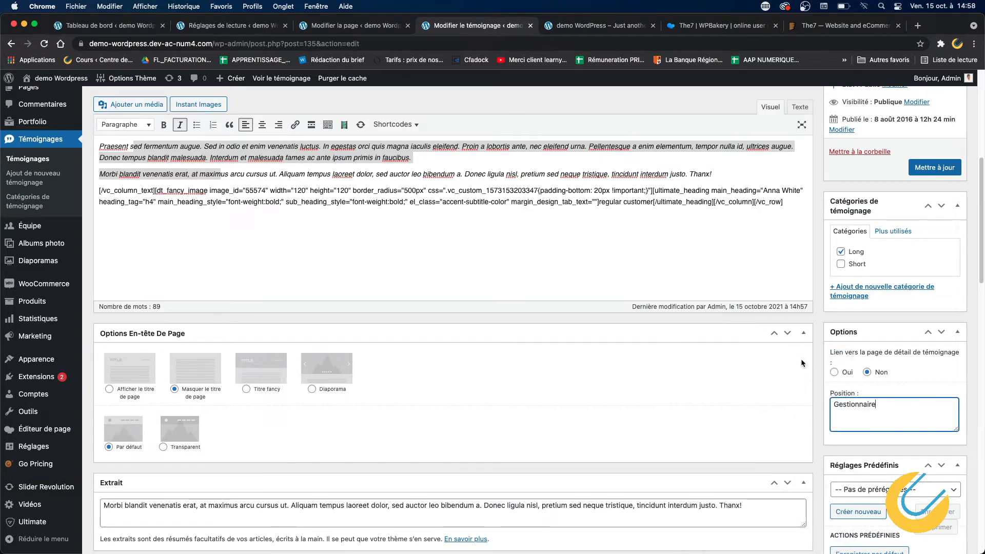
{"action": "type", "text": "de compte"}
Delete the shortcode lines above and below the testimonial's body text, keeping only the two text paragraphs, and update the testimonial
{"action": "scroll", "coordinate": [462, 224], "scroll_direction": "up", "scroll_amount": 5}
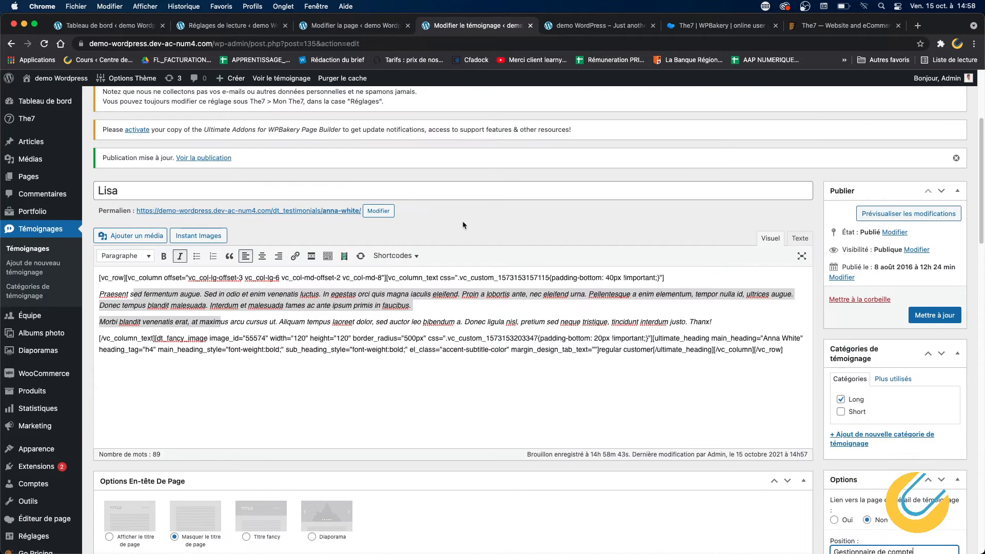
{"action": "triple_click", "coordinate": [400, 280]}
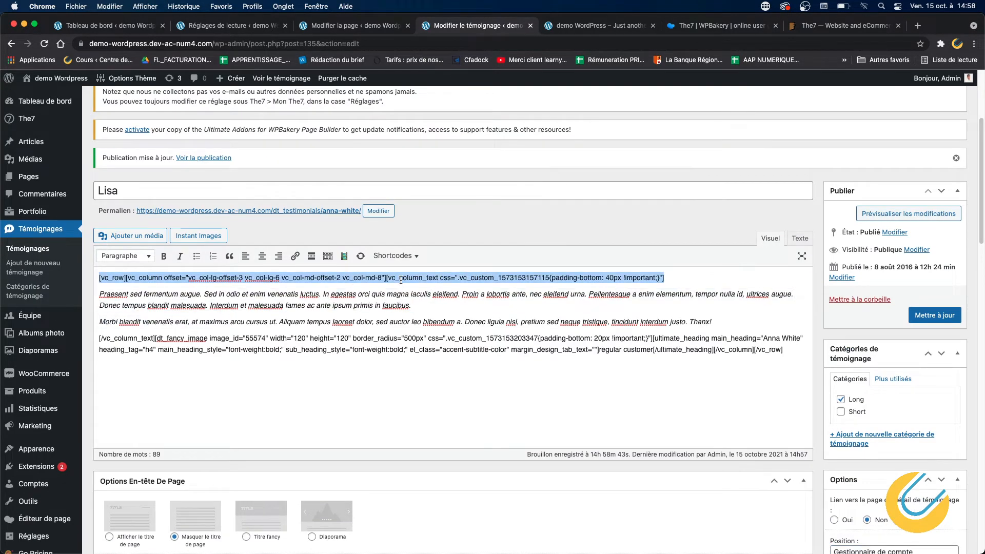
{"action": "key", "text": "BackSpace"}
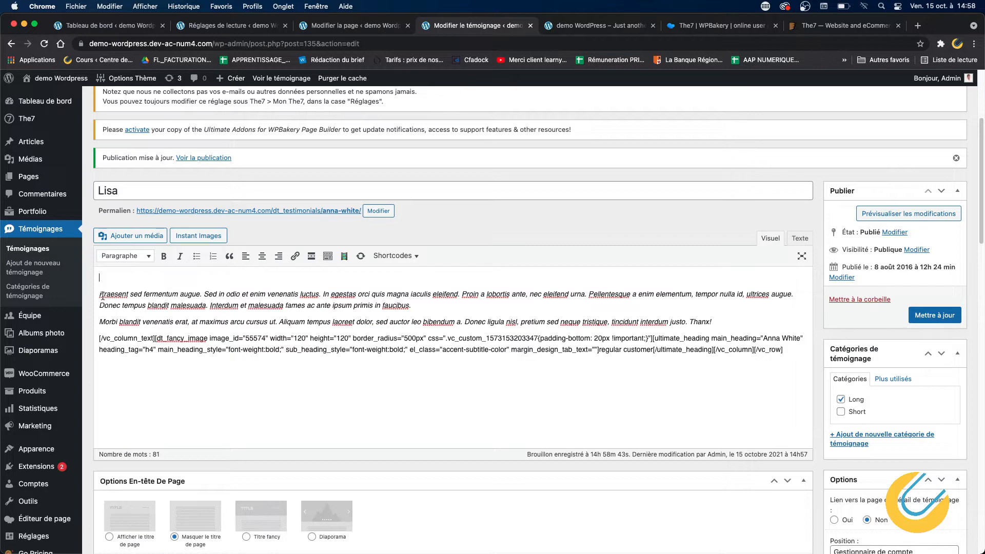
{"action": "left_click", "coordinate": [102, 295]}
{"action": "key", "text": "BackSpace"}
{"action": "key", "text": "BackSpace"}
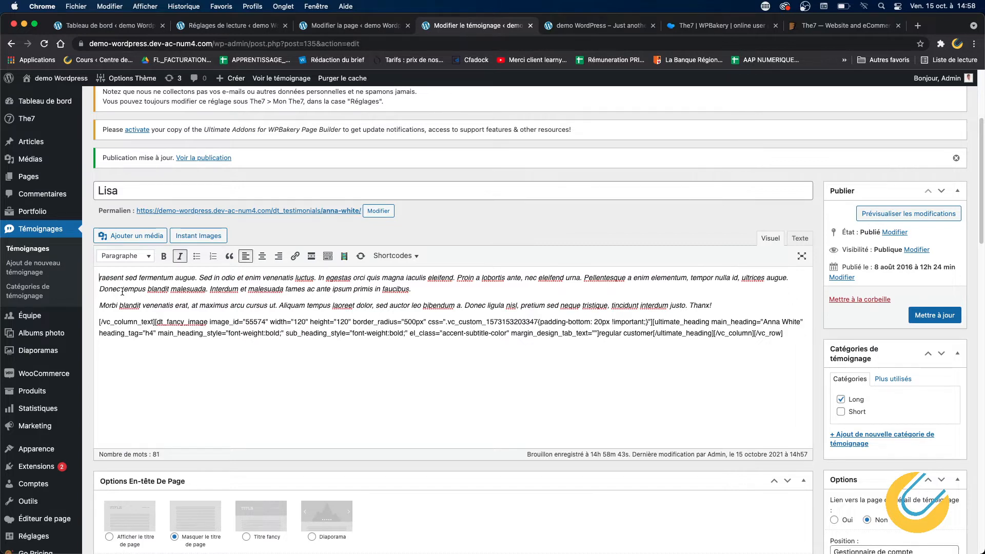
{"action": "type", "text": "P"}
{"action": "left_click", "coordinate": [172, 288]}
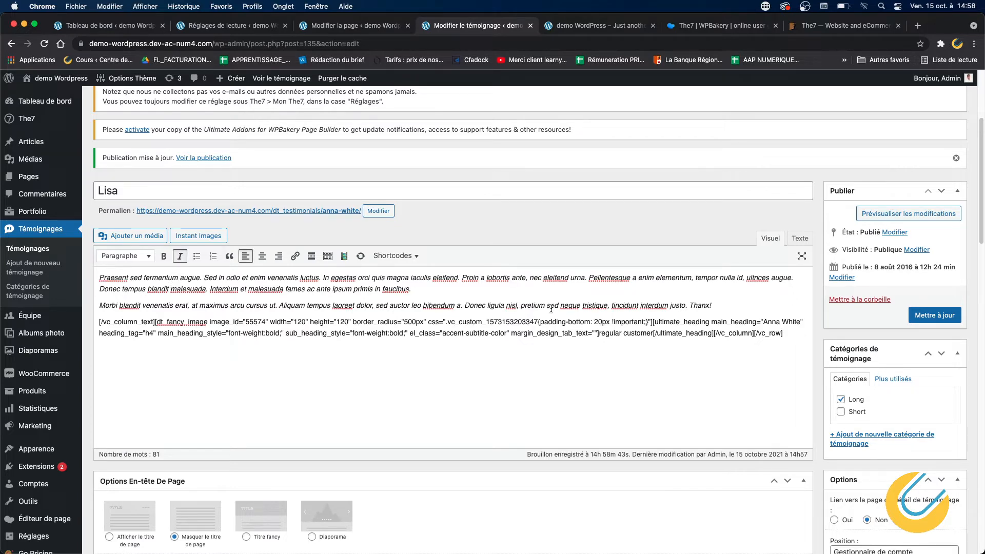
{"action": "triple_click", "coordinate": [776, 333]}
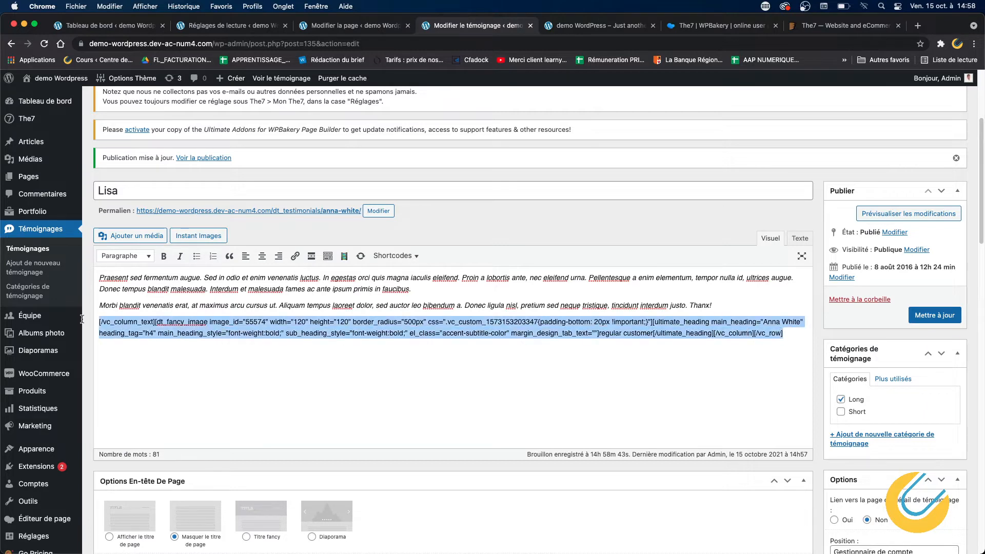
{"action": "key", "text": "BackSpace"}
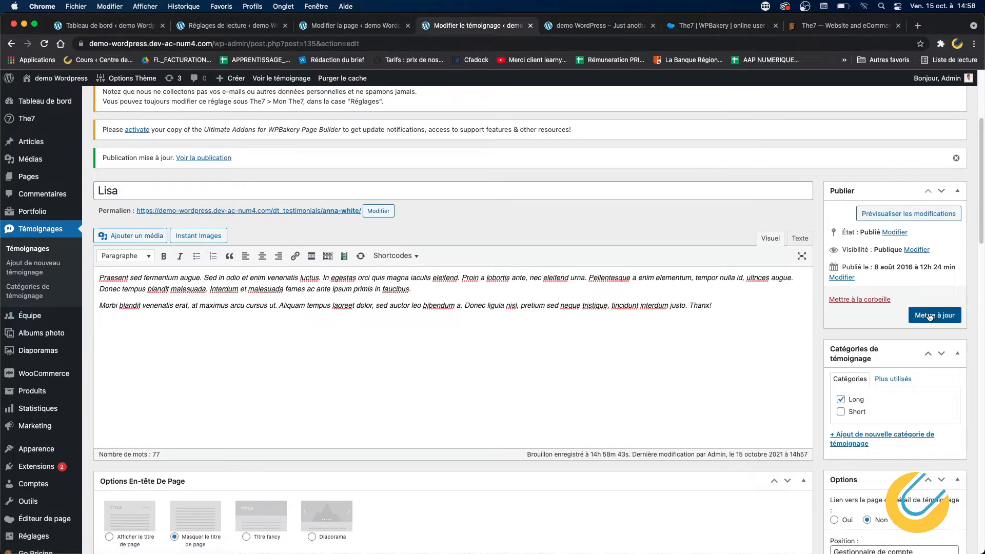
{"action": "left_click", "coordinate": [930, 315]}
Reload the live homepage and advance the carousel to check the testimonial's updated name and position
{"action": "left_click", "coordinate": [581, 27]}
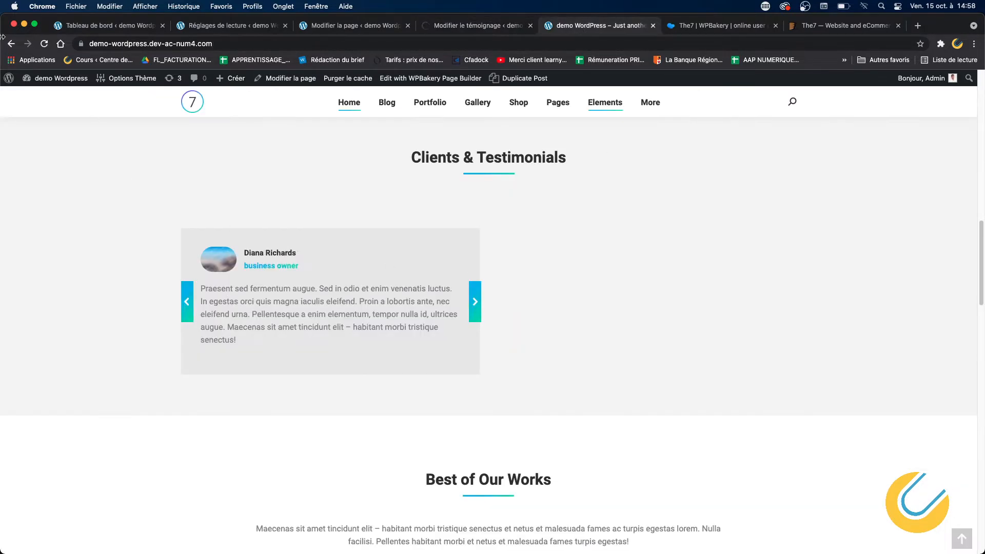
{"action": "left_click", "coordinate": [44, 44]}
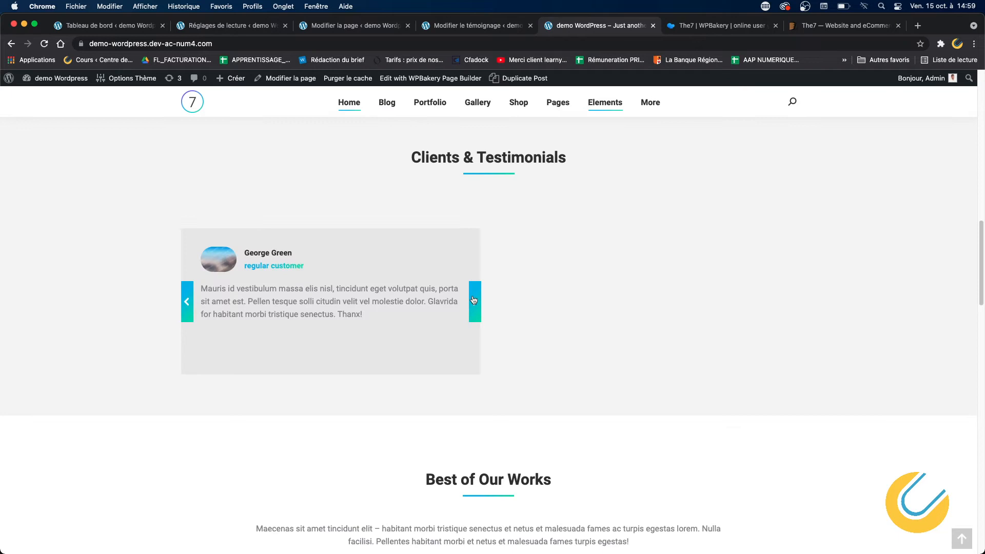
{"action": "left_click", "coordinate": [473, 301]}
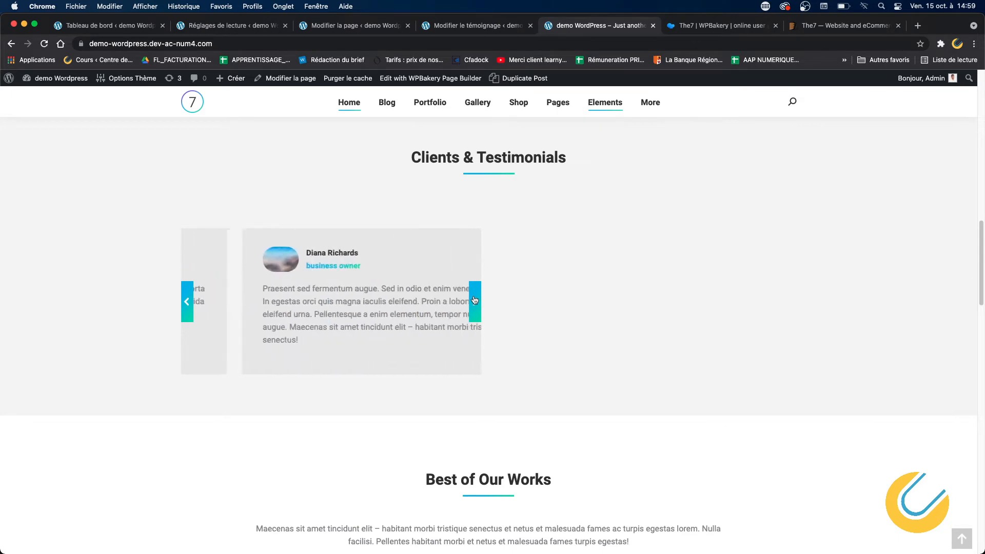
{"action": "left_click", "coordinate": [473, 301]}
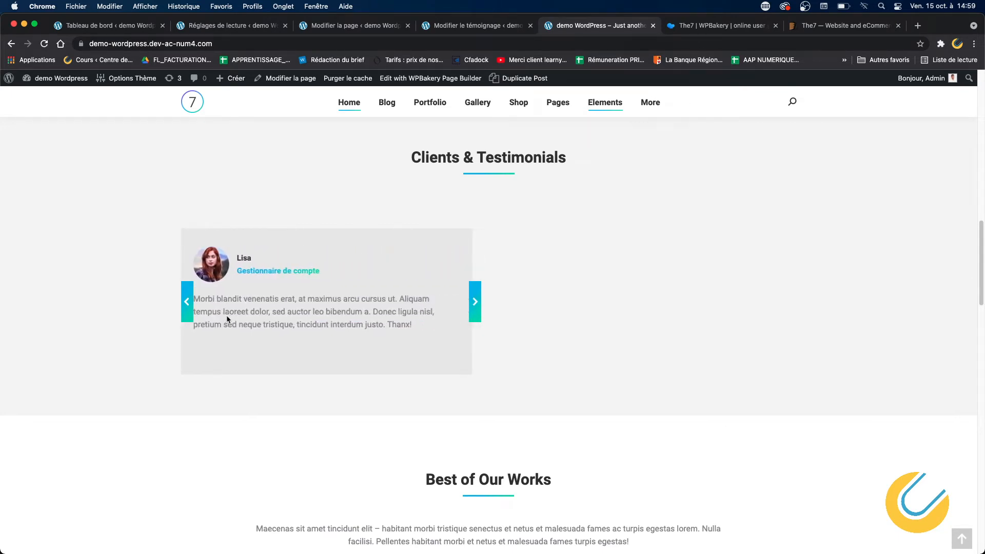
Look through all entries in the site's testimonials list and return to the homepage's page editor
{"action": "left_click", "coordinate": [483, 28]}
{"action": "left_click", "coordinate": [40, 249]}
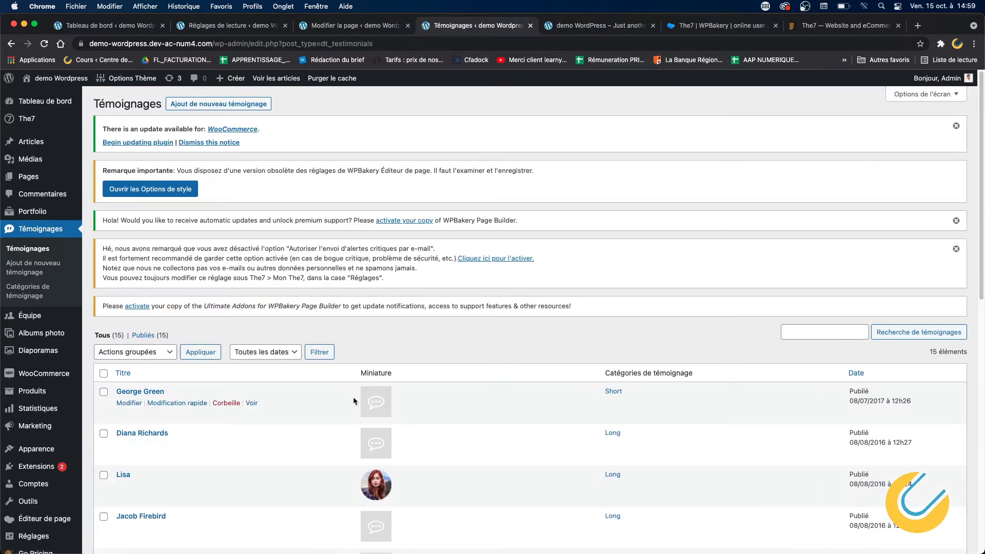
{"action": "scroll", "coordinate": [332, 382], "scroll_direction": "down", "scroll_amount": 3}
{"action": "scroll", "coordinate": [372, 378], "scroll_direction": "down", "scroll_amount": 6}
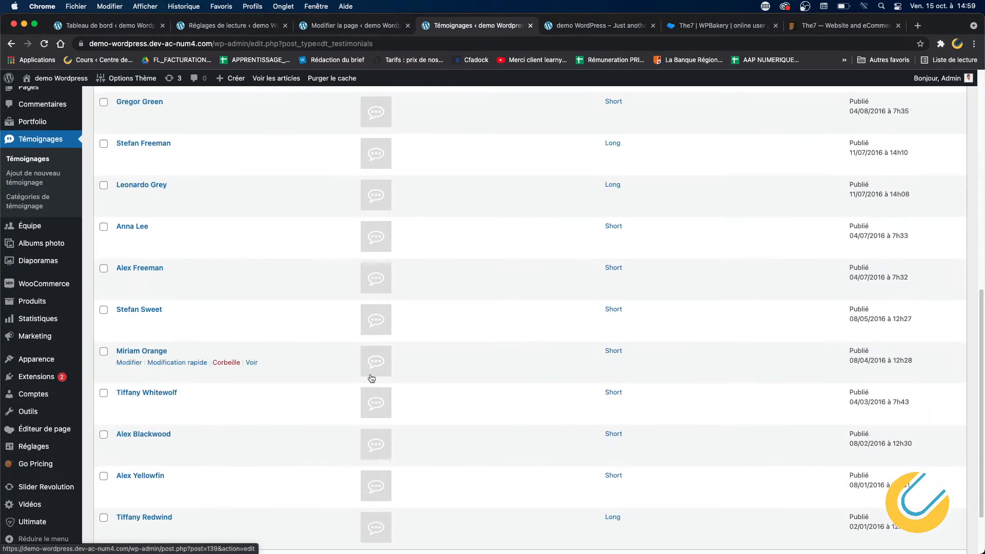
{"action": "scroll", "coordinate": [404, 316], "scroll_direction": "down", "scroll_amount": 1}
{"action": "scroll", "coordinate": [405, 317], "scroll_direction": "up", "scroll_amount": 10}
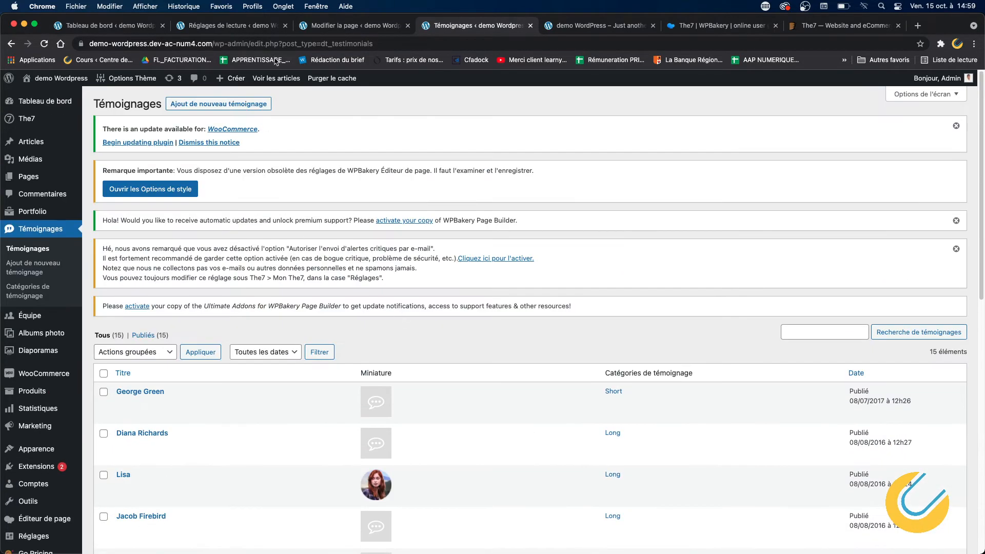
{"action": "left_click", "coordinate": [338, 27]}
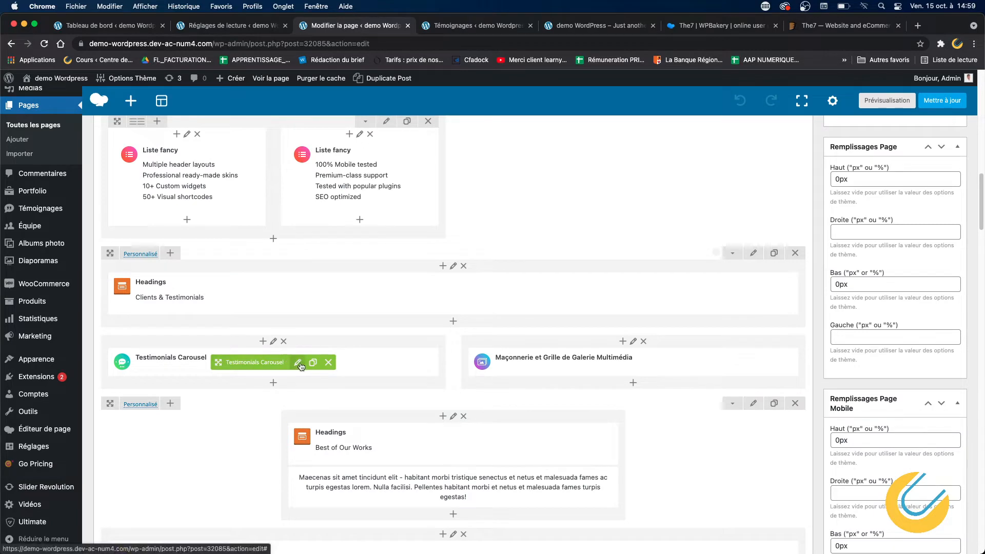
Set the Testimonials Carousel to display posts from categories, with a total number of 5 posts
{"action": "left_click", "coordinate": [301, 365]}
{"action": "left_click", "coordinate": [213, 235]}
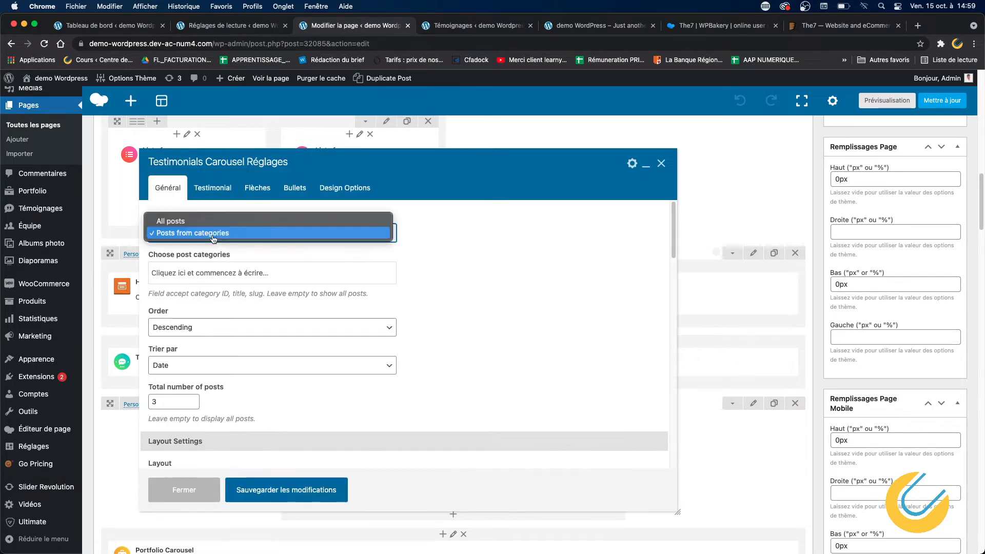
{"action": "left_click", "coordinate": [213, 234]}
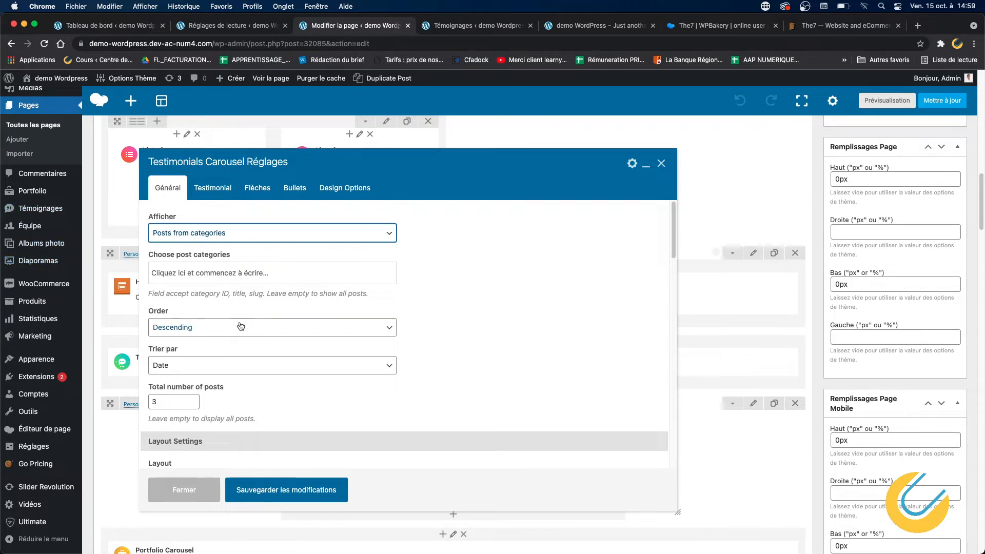
{"action": "left_click", "coordinate": [498, 338]}
{"action": "scroll", "coordinate": [497, 338], "scroll_direction": "up", "scroll_amount": 1}
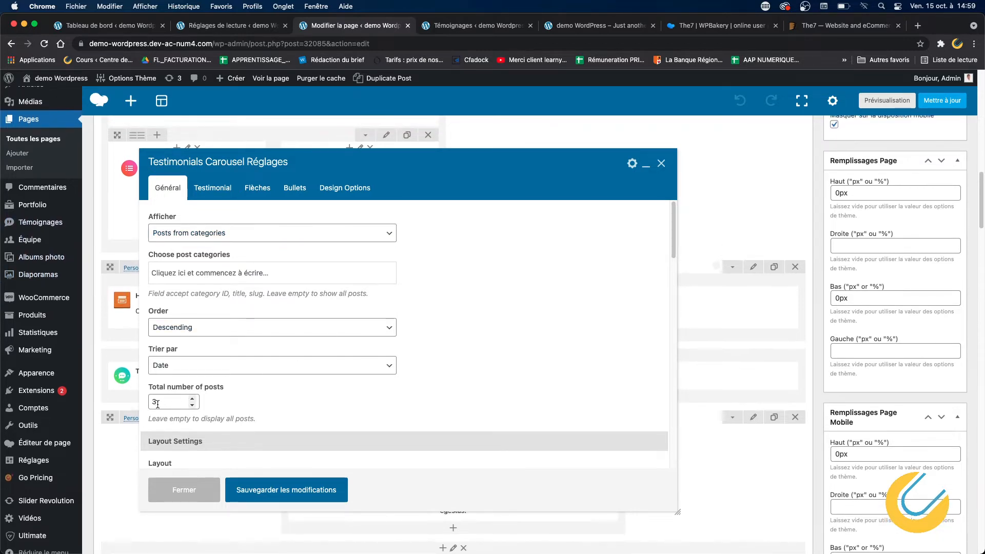
{"action": "left_click", "coordinate": [162, 405]}
{"action": "left_click", "coordinate": [470, 27]}
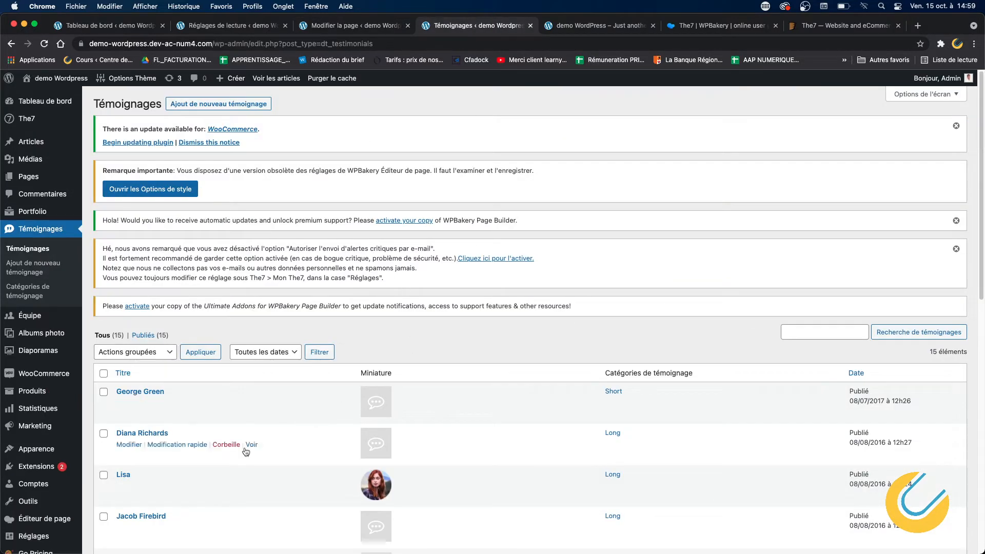
{"action": "left_click", "coordinate": [356, 27]}
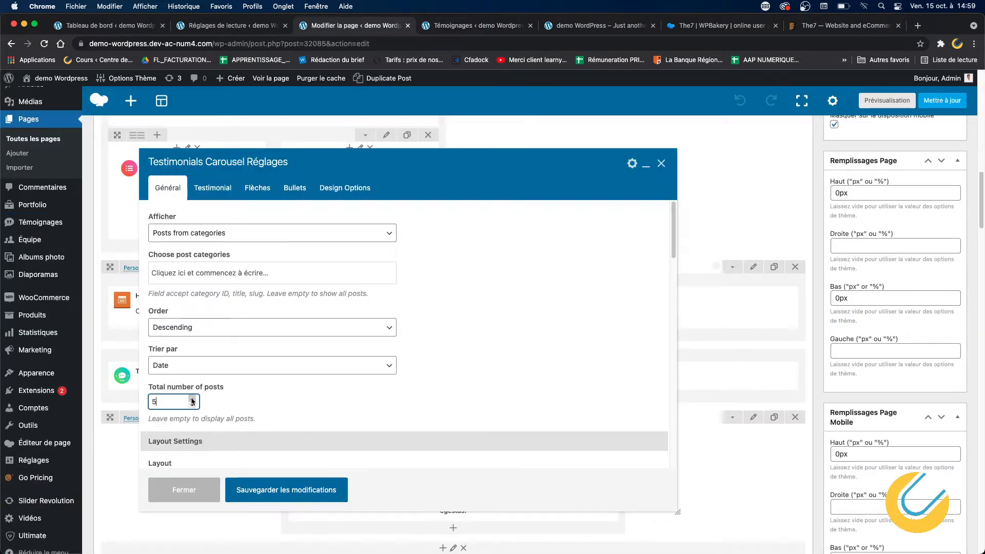
Review the carousel's layout, content area, image, testimonial, arrow and bullet settings, and save the element's changes
{"action": "scroll", "coordinate": [473, 319], "scroll_direction": "down", "scroll_amount": 5}
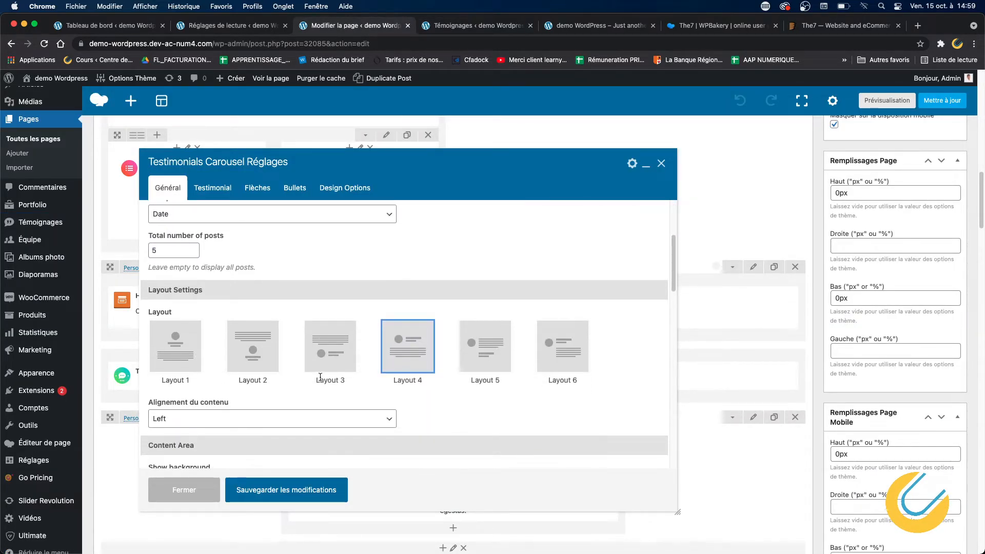
{"action": "scroll", "coordinate": [457, 352], "scroll_direction": "down", "scroll_amount": 7}
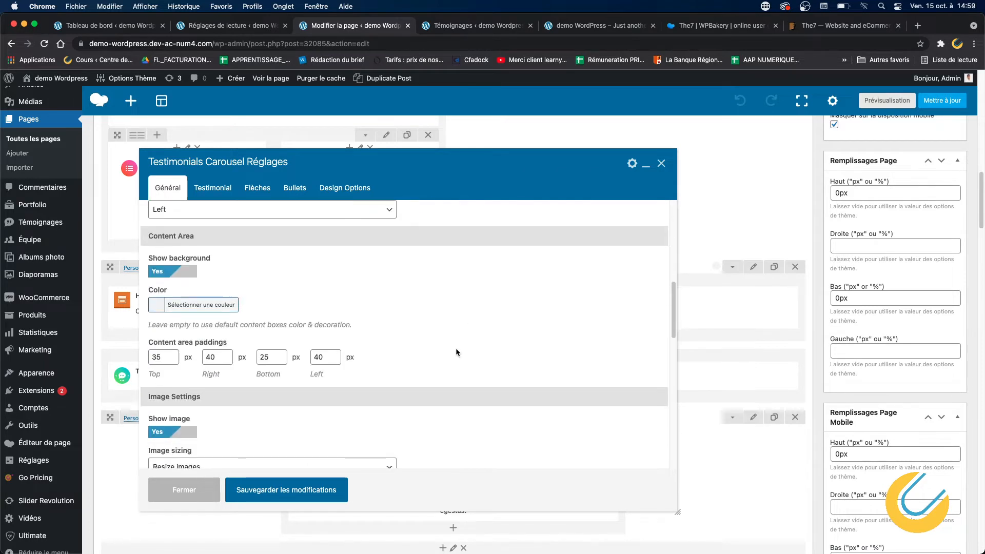
{"action": "scroll", "coordinate": [437, 326], "scroll_direction": "down", "scroll_amount": 5}
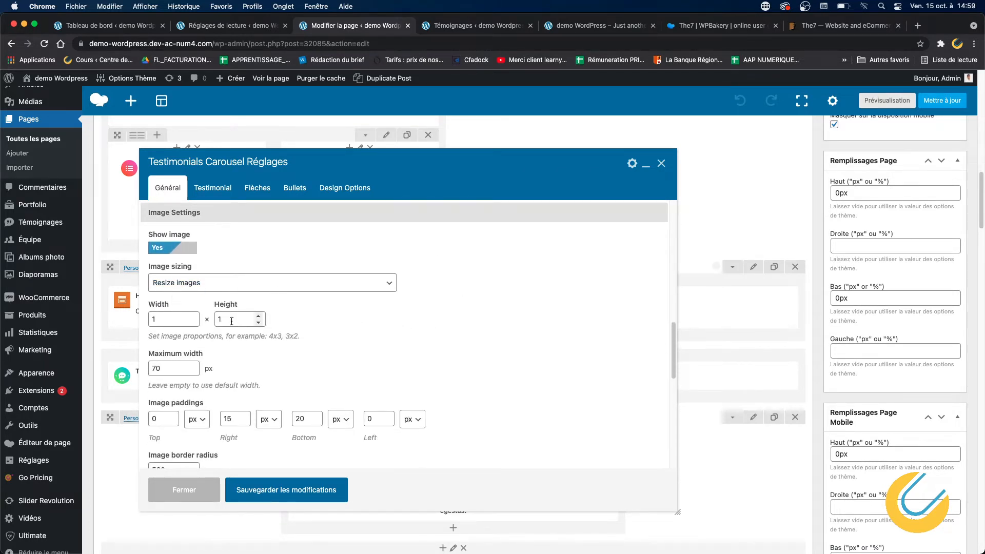
{"action": "scroll", "coordinate": [432, 309], "scroll_direction": "up", "scroll_amount": 2}
{"action": "left_click", "coordinate": [213, 187]}
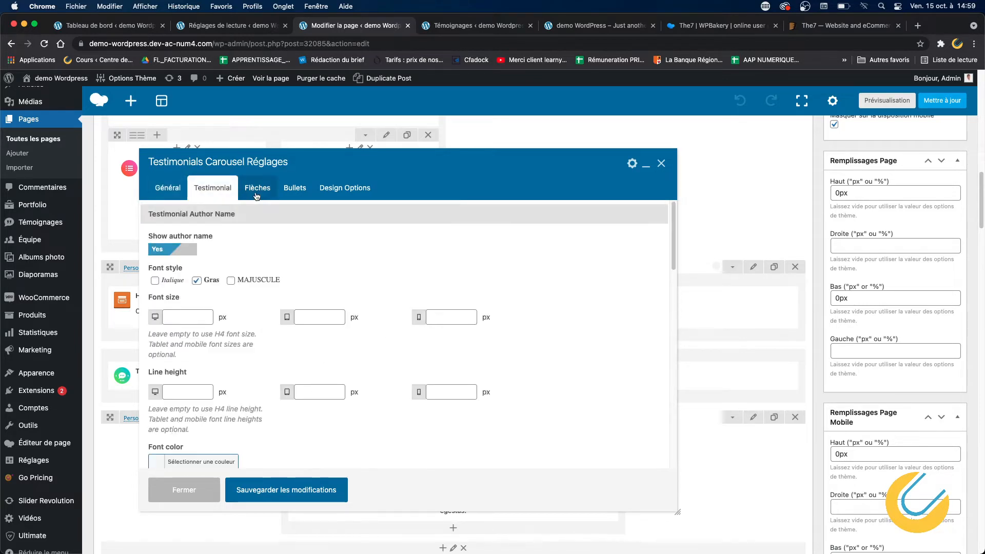
{"action": "left_click", "coordinate": [257, 189]}
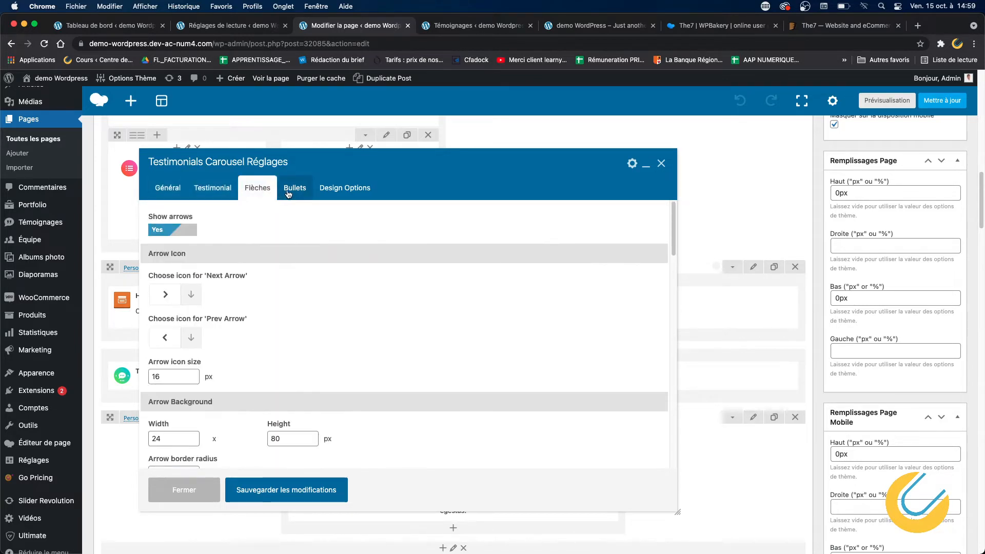
{"action": "left_click", "coordinate": [288, 192]}
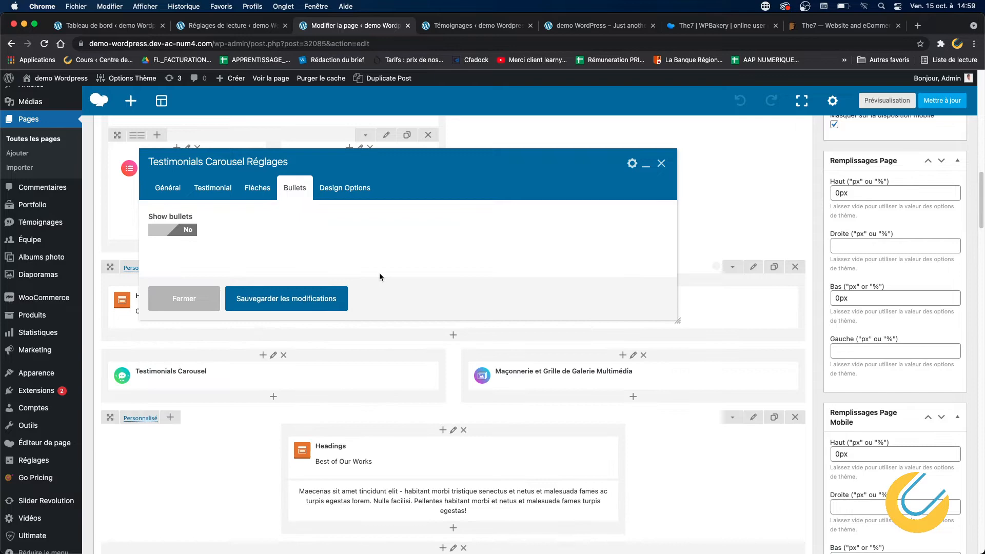
{"action": "left_click", "coordinate": [301, 299]}
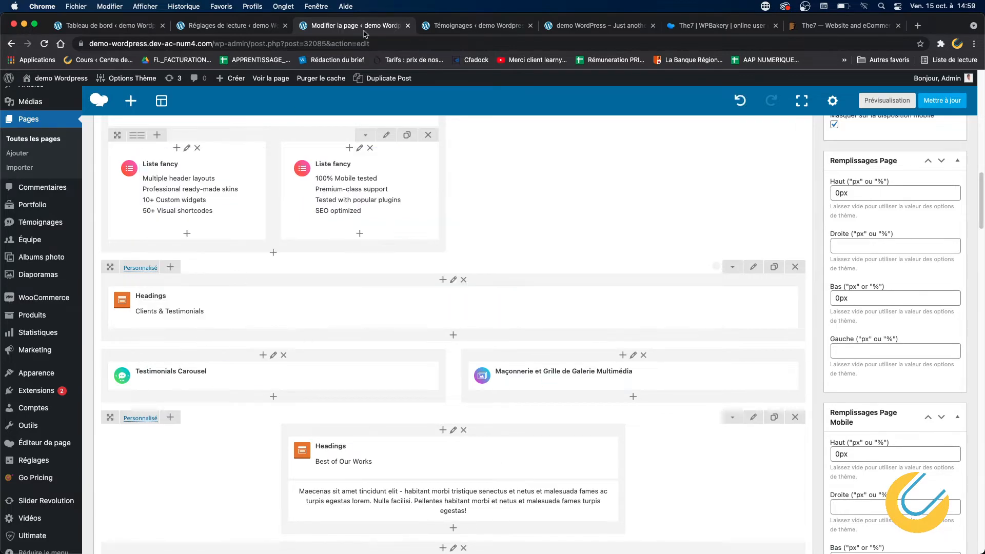
Check the Clients & Testimonials section on the live homepage, close the testimonials list and return to the page editor
{"action": "left_click", "coordinate": [459, 26]}
{"action": "left_click", "coordinate": [277, 26]}
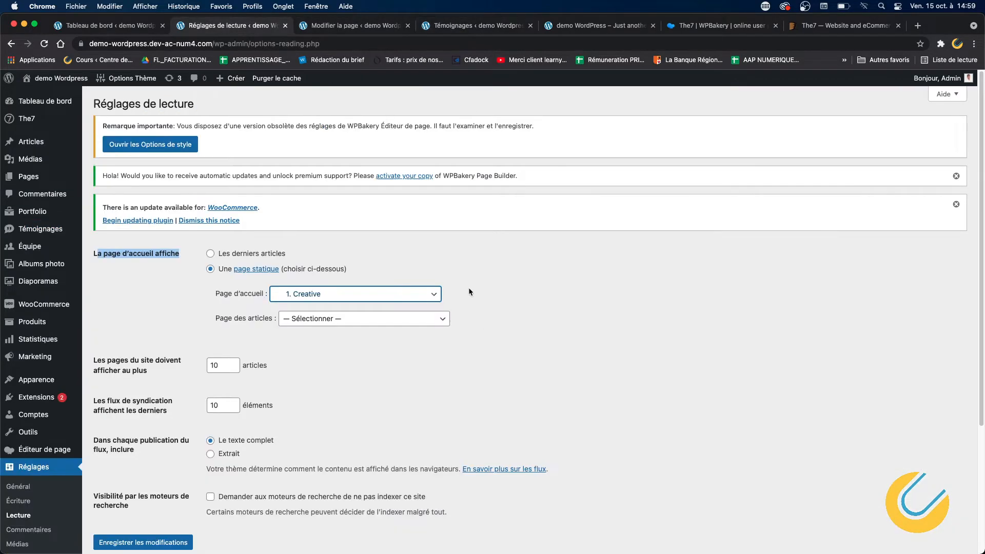
{"action": "left_click", "coordinate": [595, 26]}
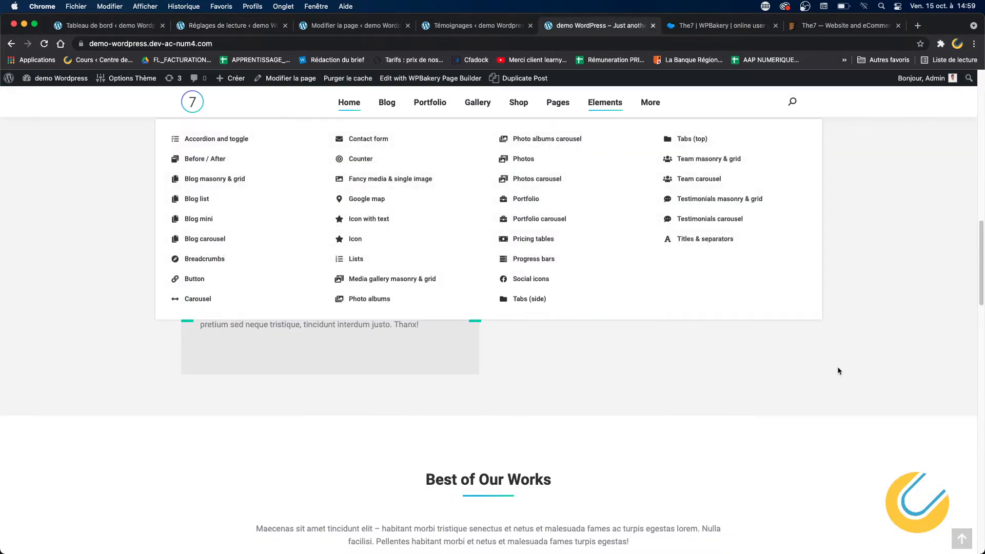
{"action": "left_click", "coordinate": [353, 25]}
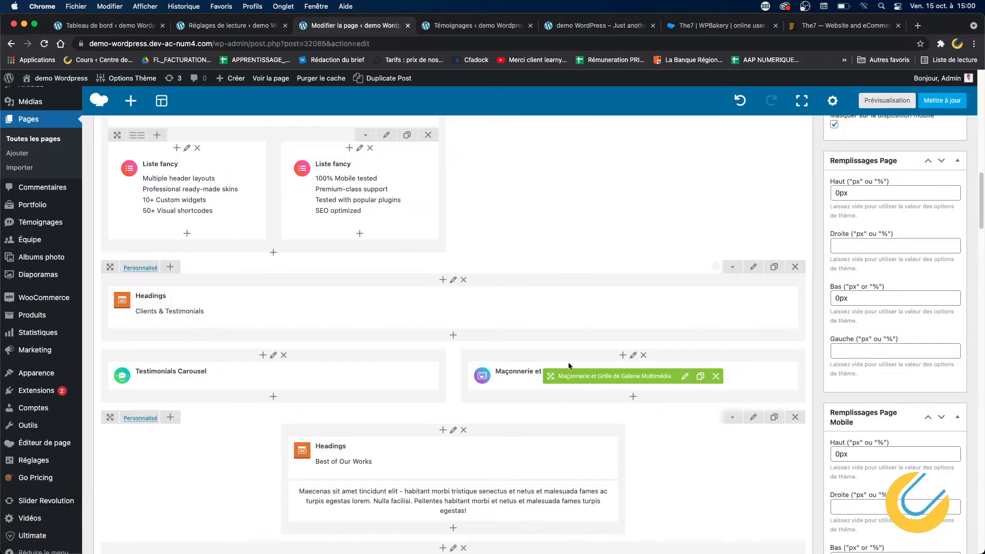
{"action": "left_click", "coordinate": [592, 26]}
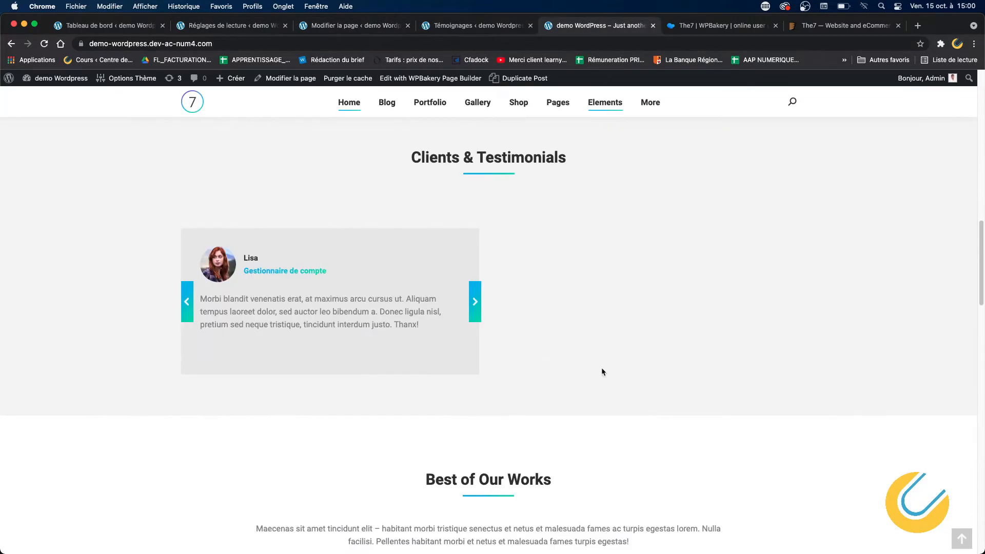
{"action": "left_click", "coordinate": [477, 26]}
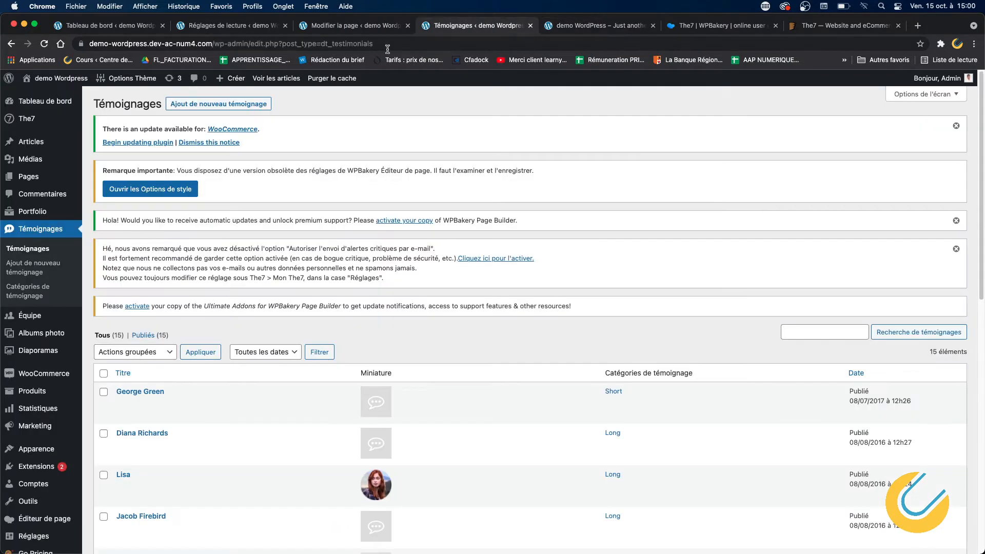
{"action": "left_click", "coordinate": [530, 25]}
{"action": "left_click", "coordinate": [356, 26]}
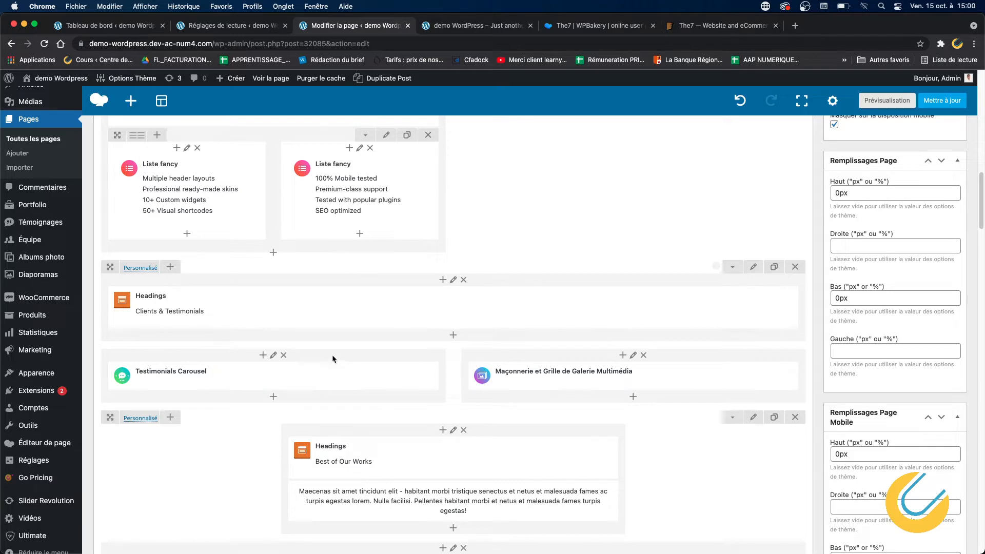
Open the image selection of the media gallery grid beside the testimonials carousel and filter the library to "Non attaché"
{"action": "mouse_move", "coordinate": [525, 375]}
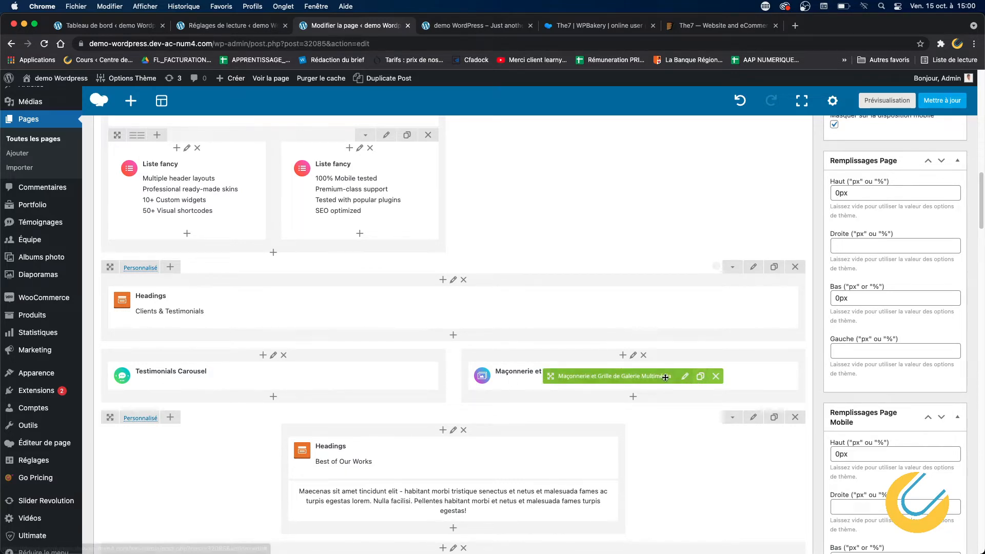
{"action": "left_click", "coordinate": [685, 375]}
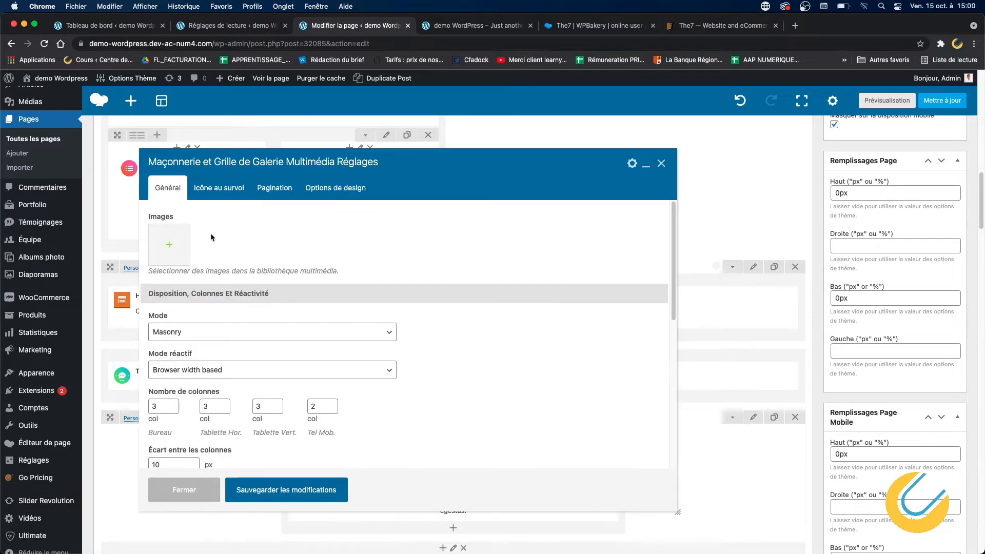
{"action": "left_click", "coordinate": [176, 245]}
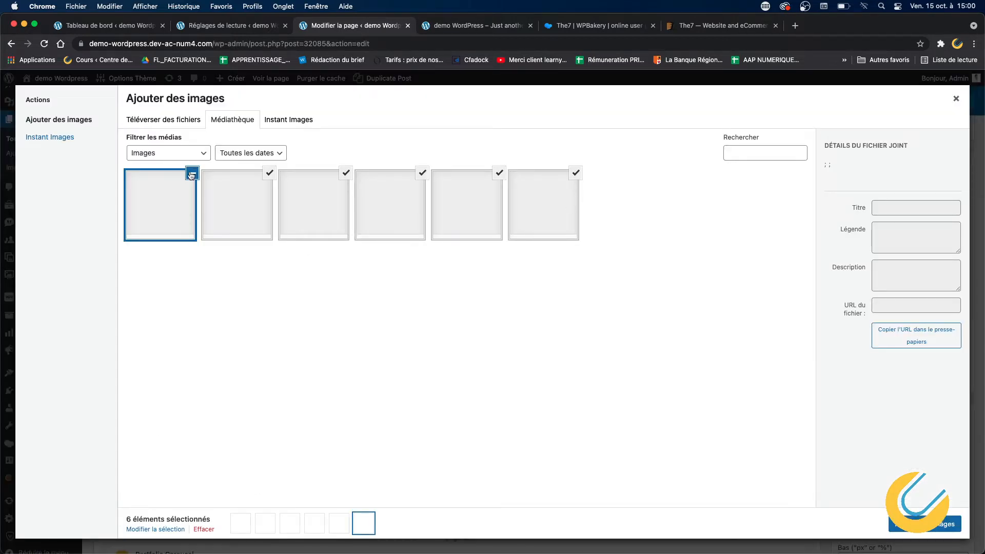
{"action": "left_click", "coordinate": [173, 154]}
{"action": "left_click", "coordinate": [164, 177]}
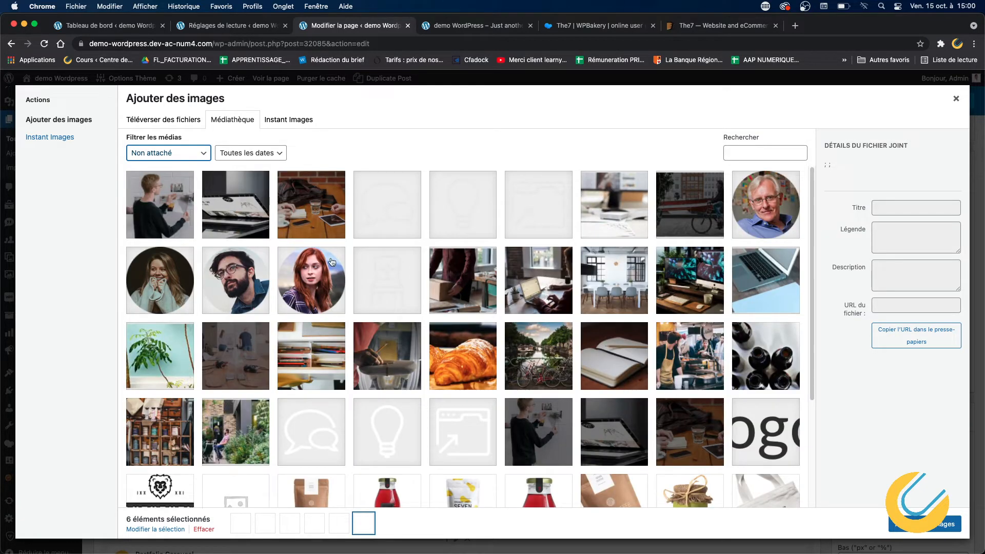
{"action": "left_click", "coordinate": [345, 224]}
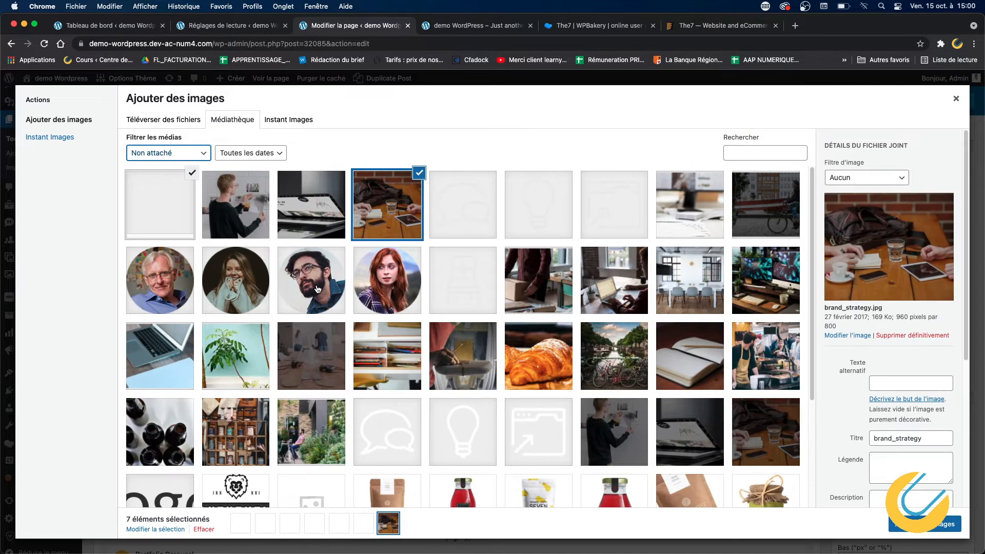
{"action": "left_click", "coordinate": [949, 523]}
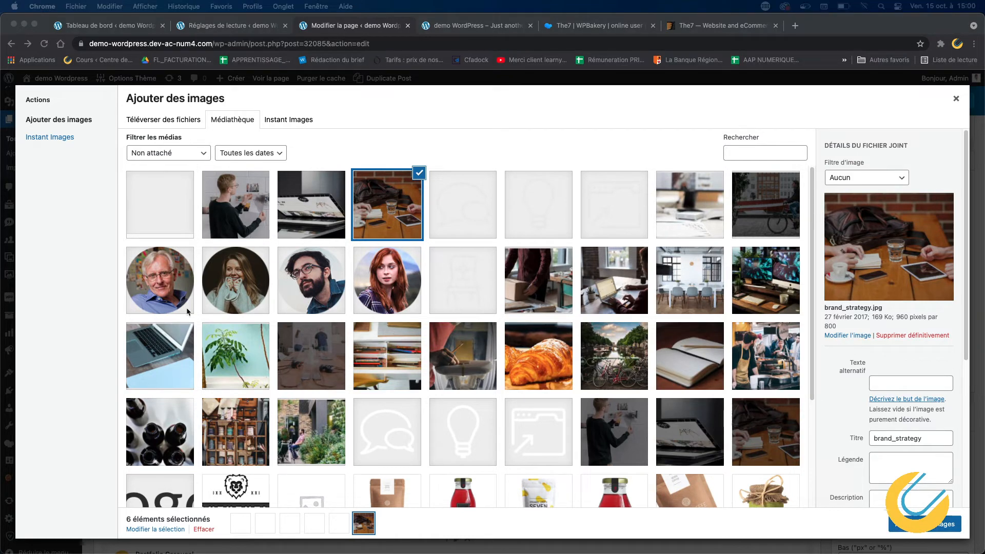
{"action": "left_click", "coordinate": [955, 101]}
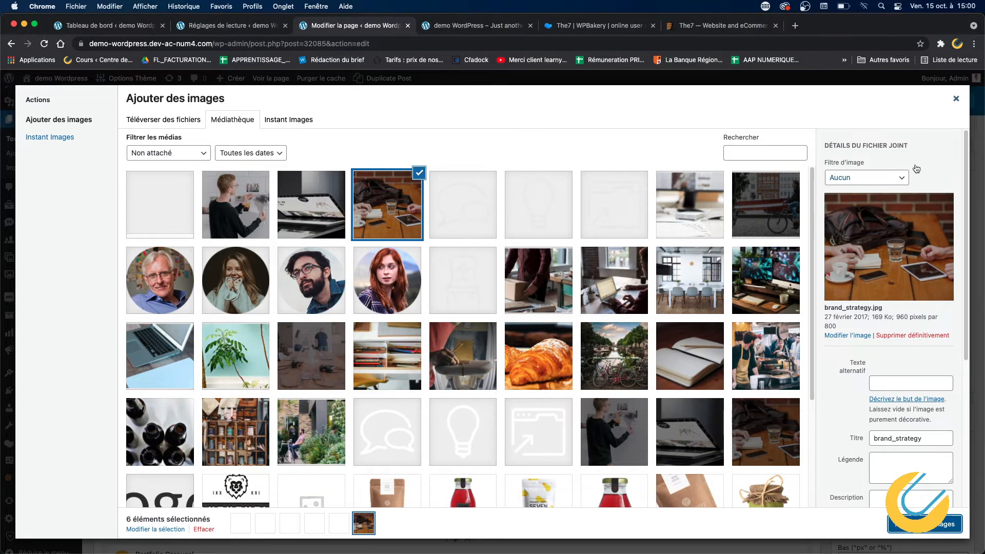
{"action": "left_click", "coordinate": [956, 99]}
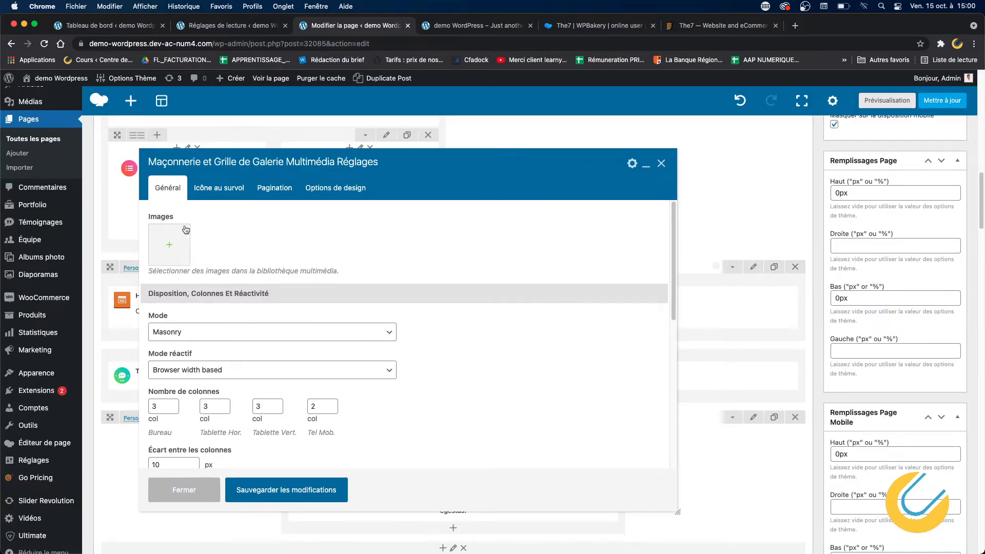
Reopen the gallery's image selection and deselect all six blank placeholder images
{"action": "left_click", "coordinate": [170, 244]}
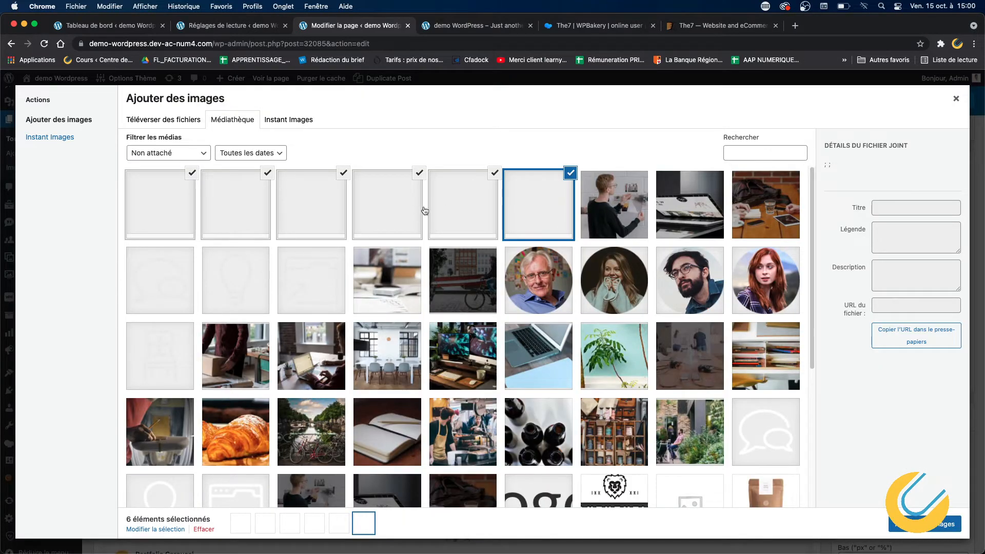
{"action": "left_click", "coordinate": [461, 203]}
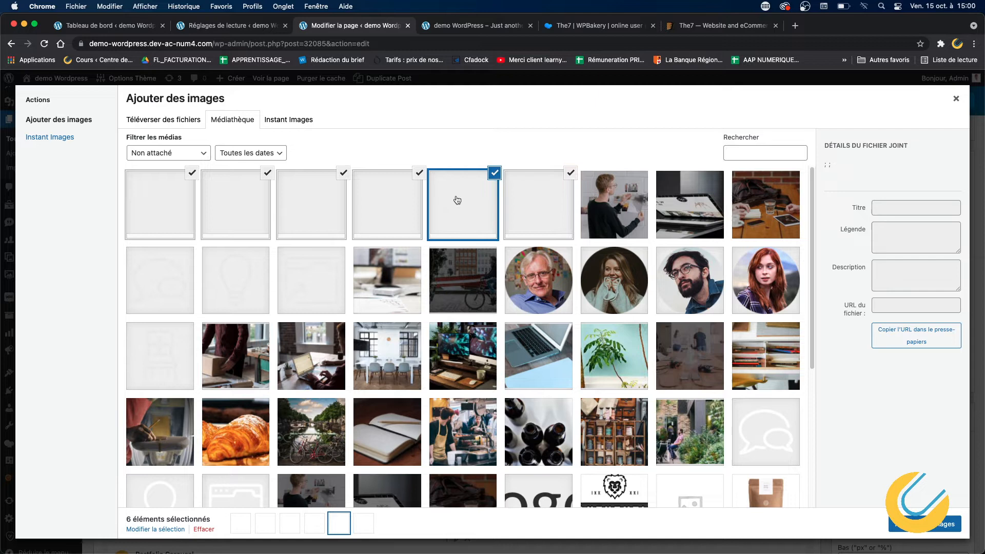
{"action": "left_click", "coordinate": [416, 199]}
{"action": "left_click", "coordinate": [343, 172]}
{"action": "left_click", "coordinate": [267, 173]}
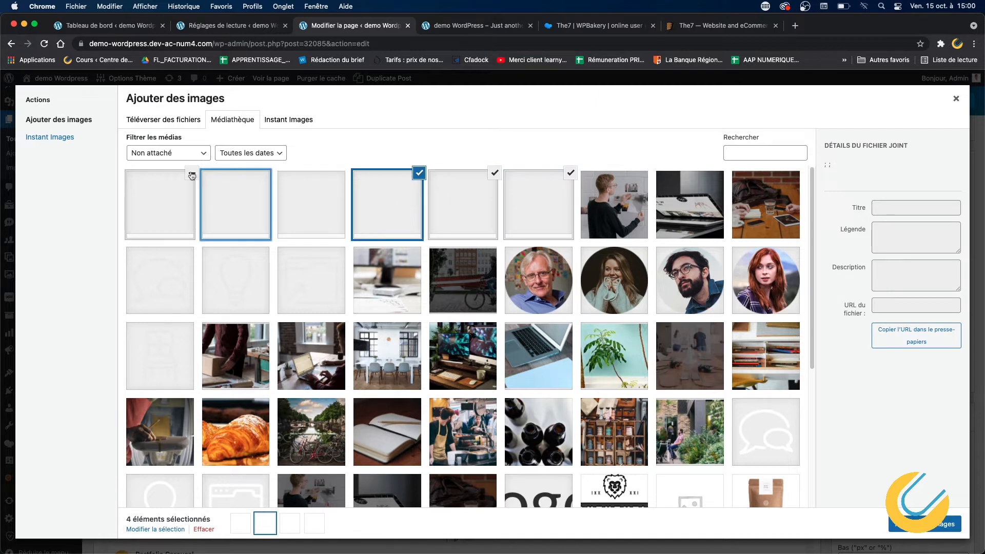
{"action": "left_click", "coordinate": [191, 173]}
{"action": "left_click", "coordinate": [419, 173]}
{"action": "left_click", "coordinate": [495, 172]}
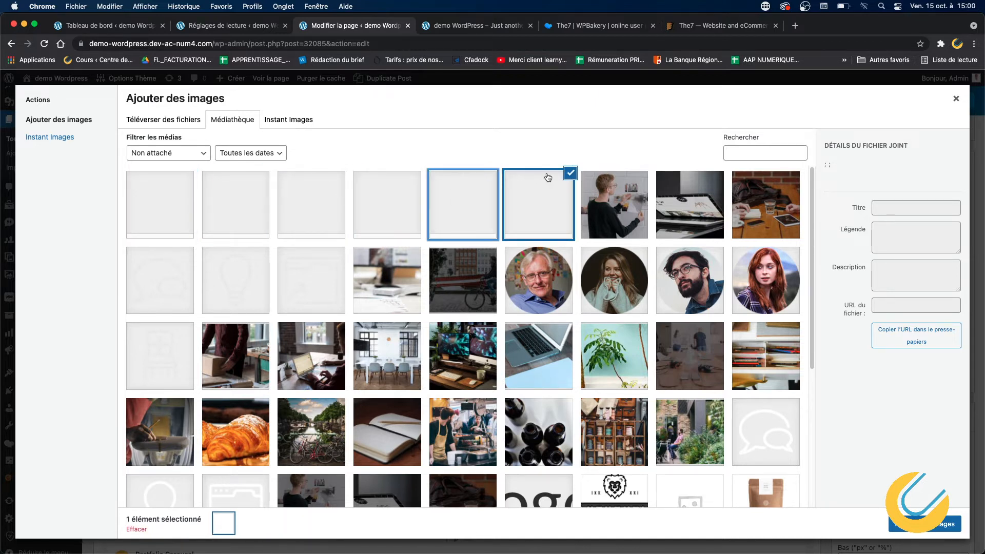
{"action": "left_click", "coordinate": [572, 177]}
Add create_identity.jpg, the adjacent black-and-white laptop photo and brand_strategy.jpg to the gallery, and save the element's settings
{"action": "left_click", "coordinate": [640, 210]}
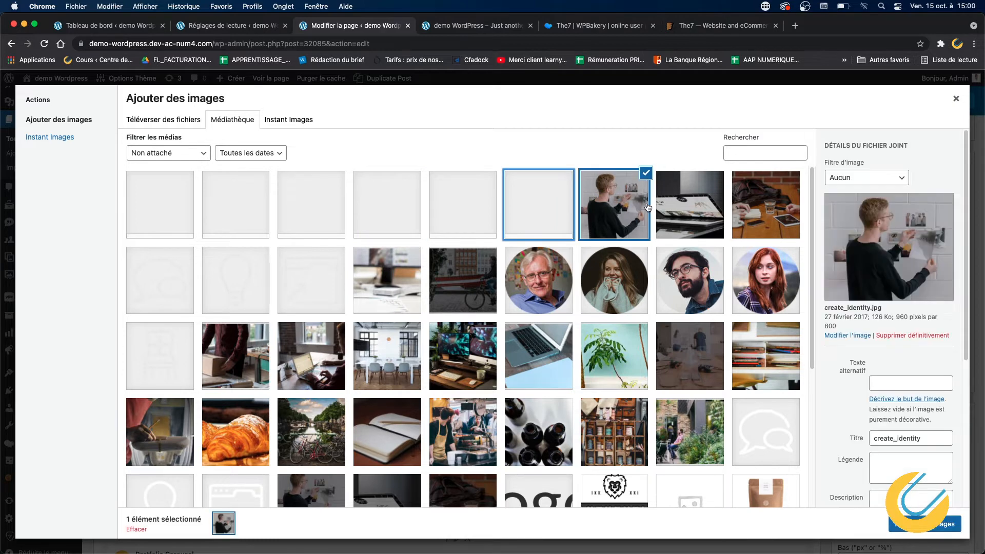
{"action": "left_click", "coordinate": [688, 208]}
{"action": "left_click", "coordinate": [740, 212]}
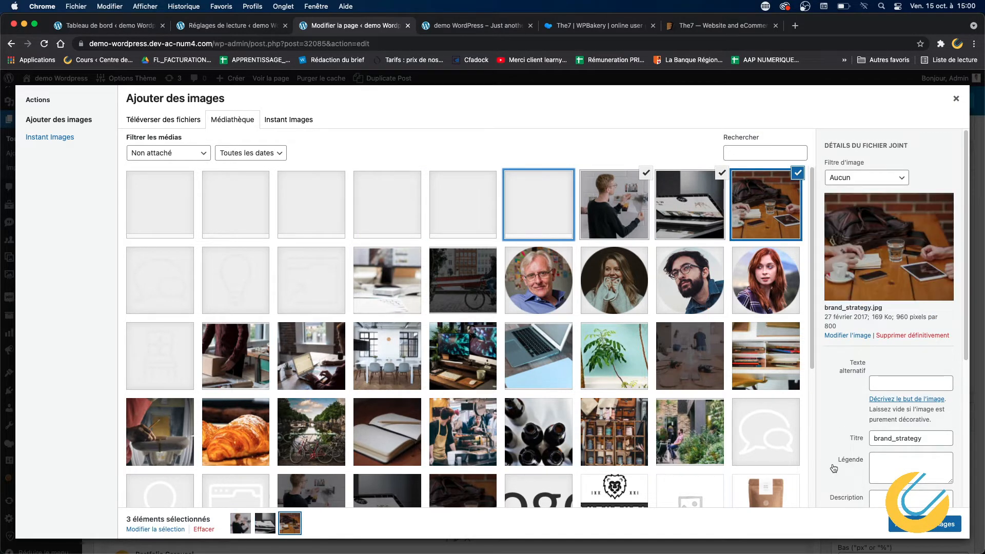
{"action": "left_click", "coordinate": [923, 523]}
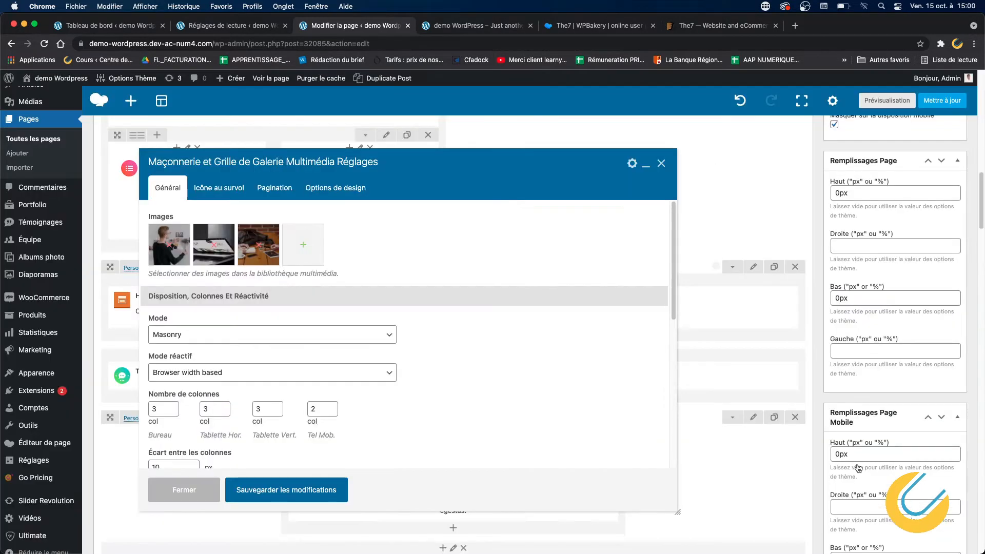
{"action": "left_click_drag", "start_coordinate": [188, 161], "coordinate": [268, 161]}
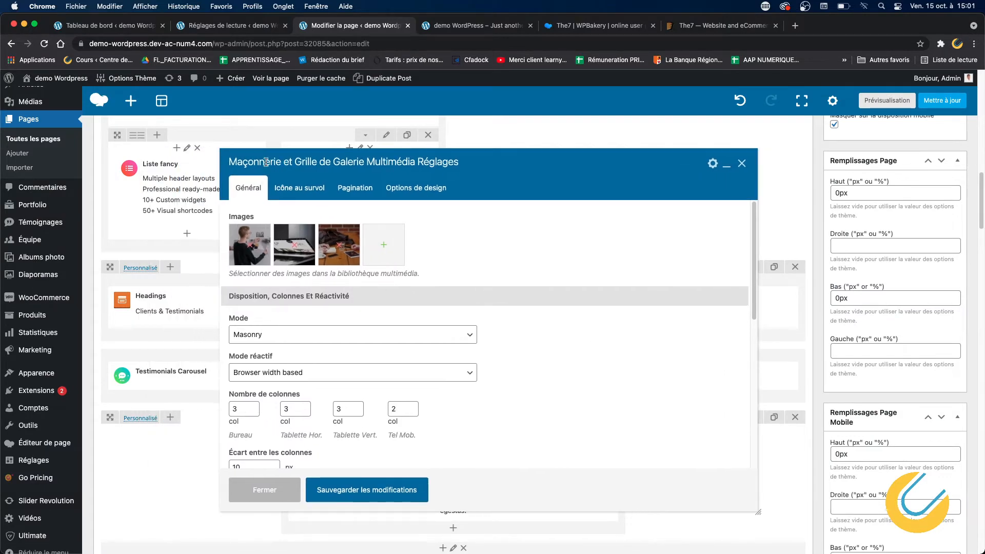
{"action": "left_click", "coordinate": [378, 490]}
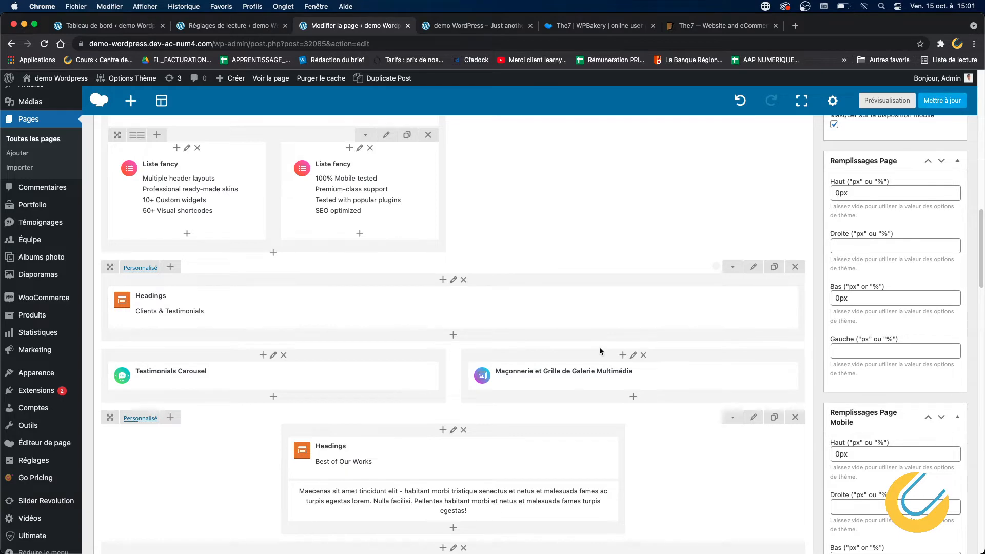
Check the Best of Our Works portfolio carousel on the live homepage and return to the page editor
{"action": "scroll", "coordinate": [601, 351], "scroll_direction": "up", "scroll_amount": 4}
{"action": "scroll", "coordinate": [601, 351], "scroll_direction": "down", "scroll_amount": 6}
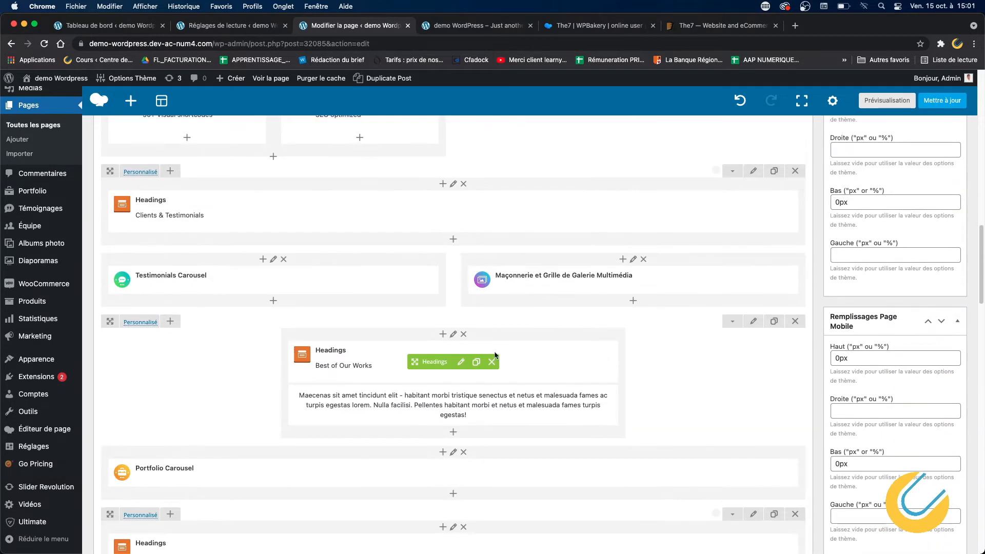
{"action": "left_click", "coordinate": [519, 21]}
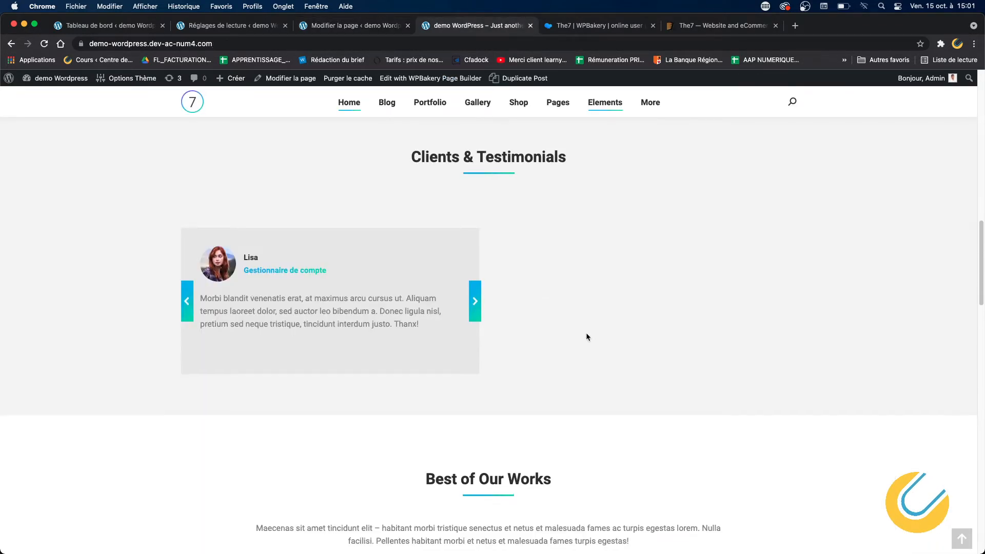
{"action": "scroll", "coordinate": [585, 332], "scroll_direction": "down", "scroll_amount": 6}
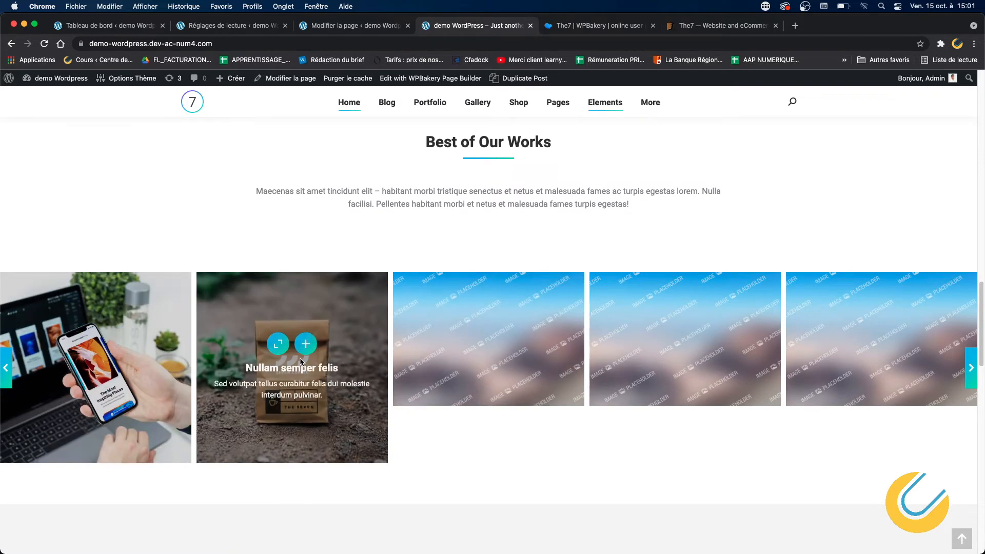
{"action": "left_click", "coordinate": [373, 31]}
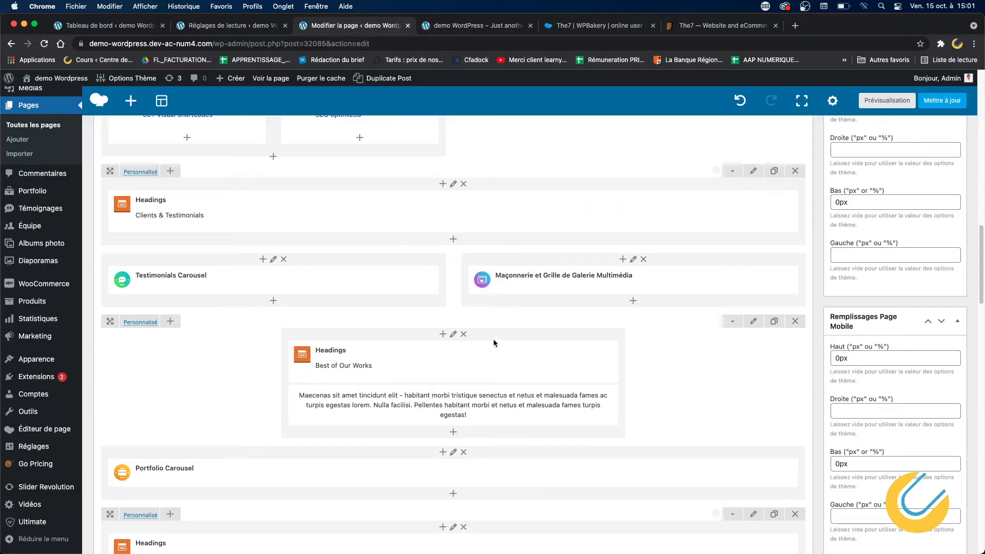
Inspect the general settings of the Portfolio Carousel element under Best of Our Works, then close them
{"action": "scroll", "coordinate": [477, 389], "scroll_direction": "down", "scroll_amount": 1}
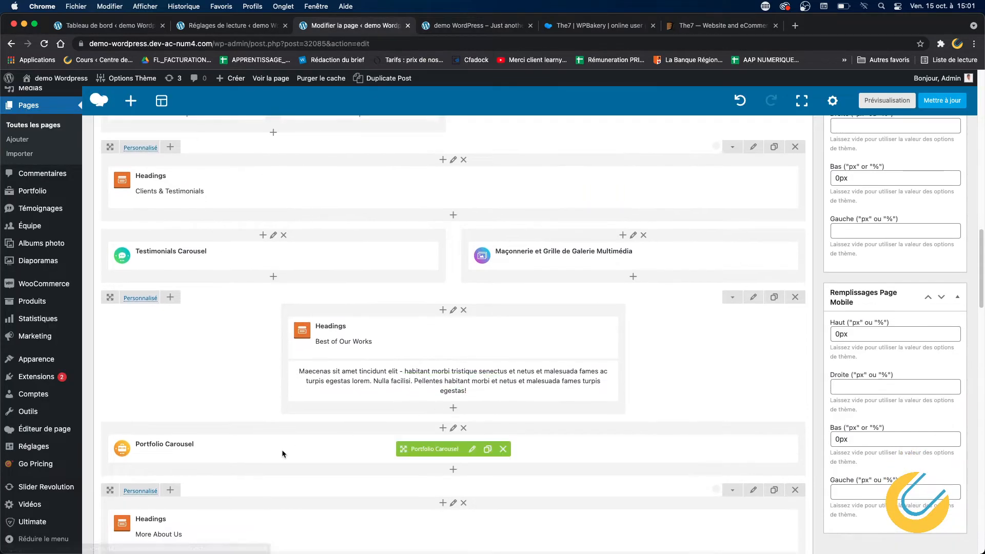
{"action": "left_click", "coordinate": [472, 449]}
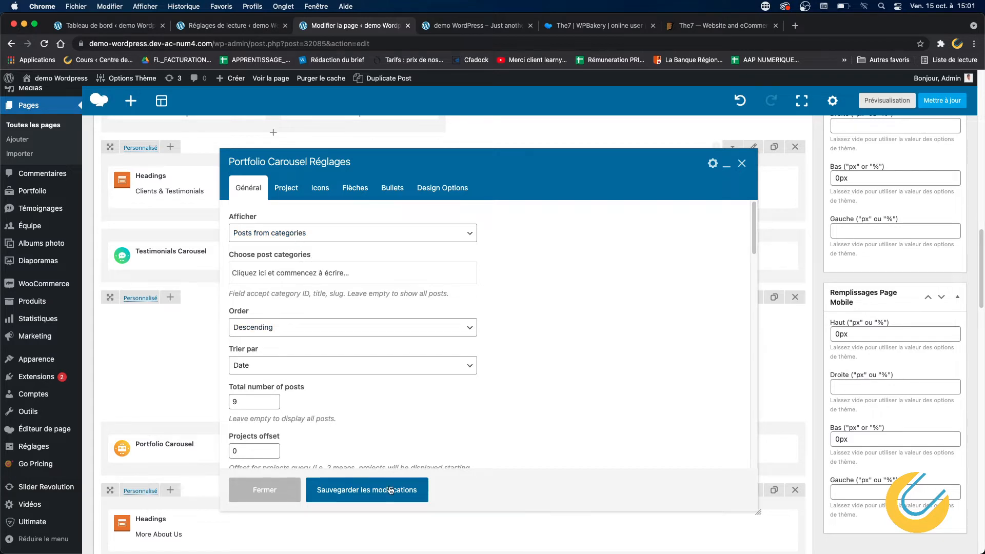
{"action": "left_click", "coordinate": [741, 164]}
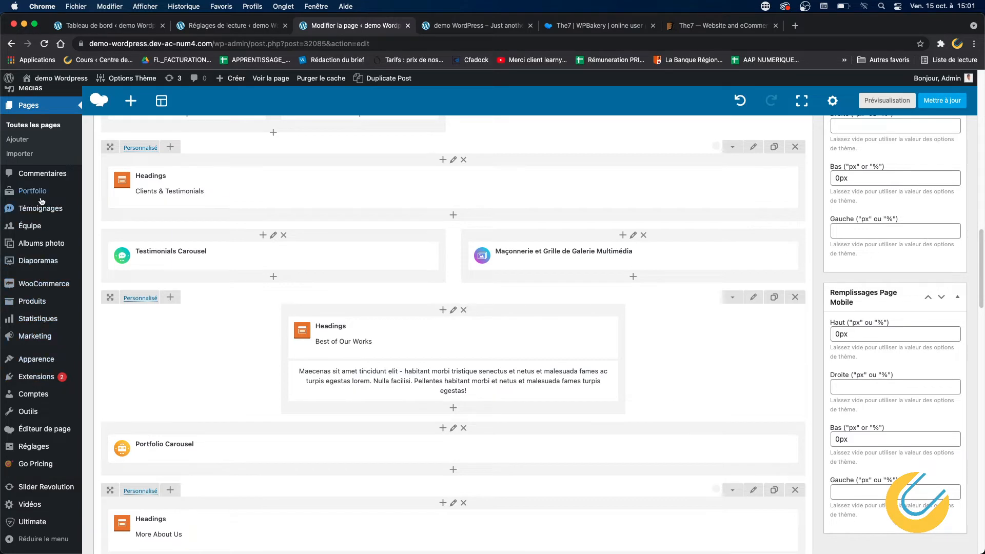
Update the page, then reload the live homepage to check the testimonials gallery and the Best of Our Works section
{"action": "left_click", "coordinate": [951, 102]}
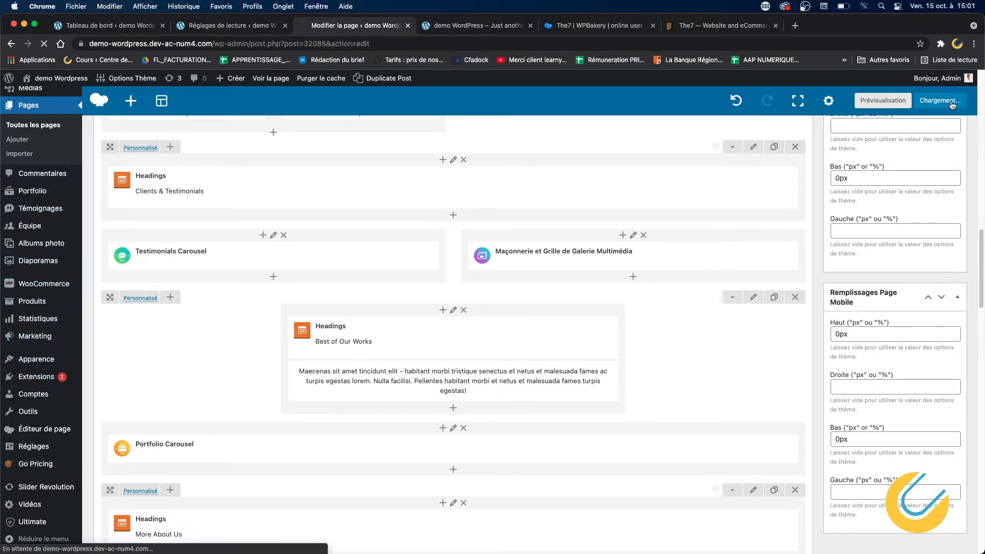
{"action": "left_click", "coordinate": [463, 26]}
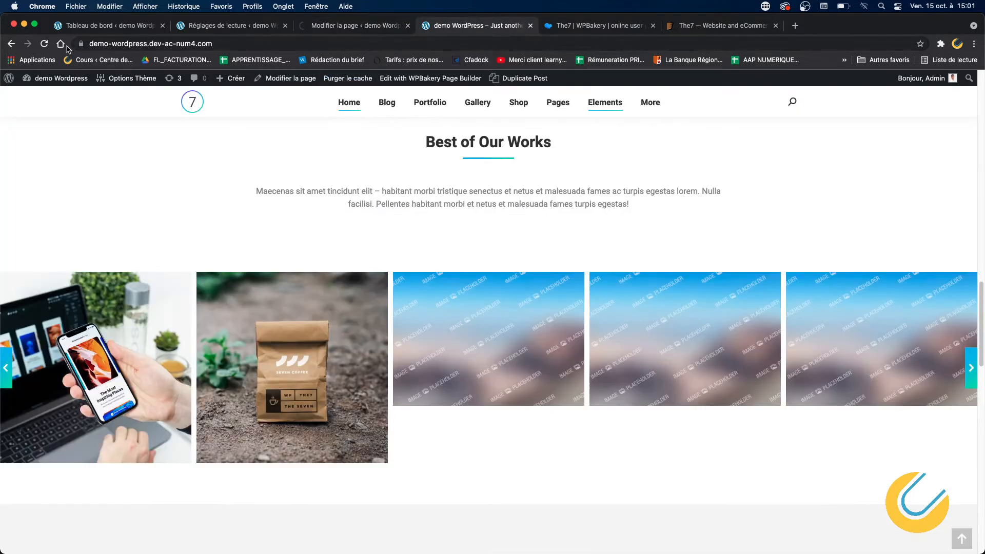
{"action": "left_click", "coordinate": [44, 43]}
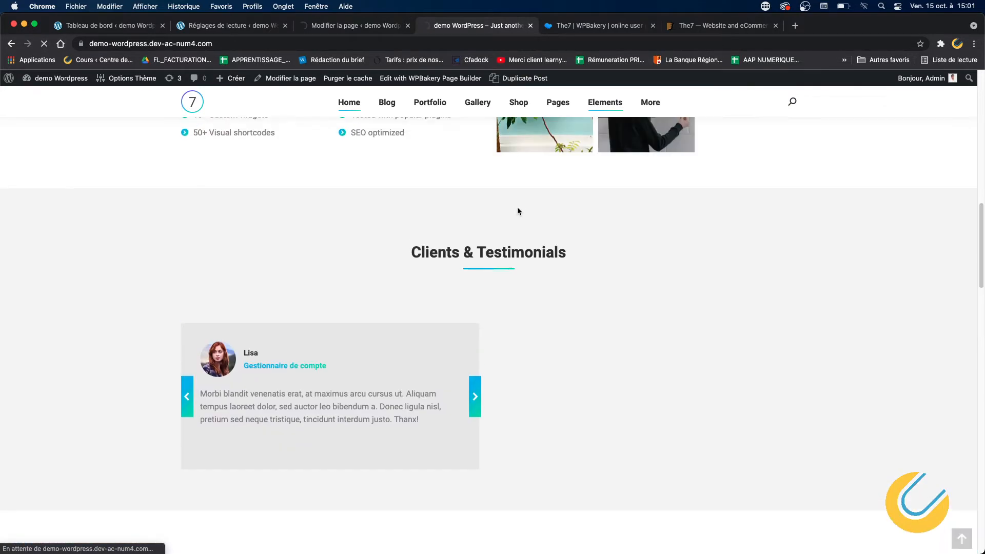
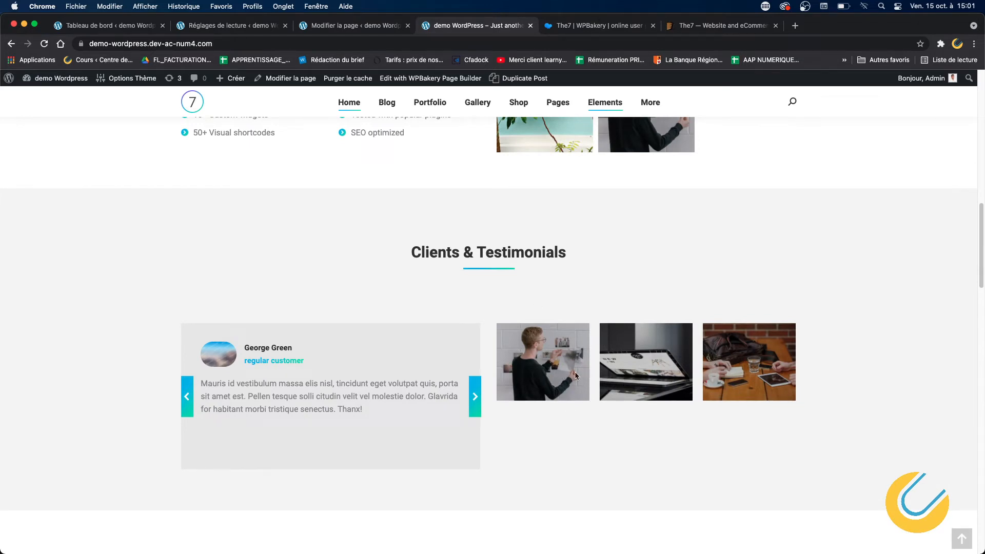
{"action": "scroll", "coordinate": [543, 352], "scroll_direction": "down", "scroll_amount": 5}
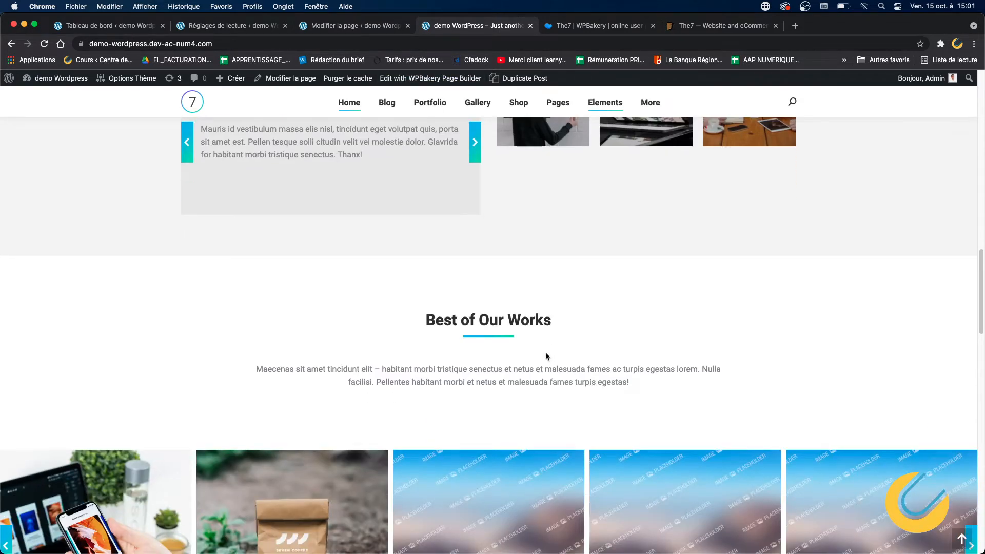
{"action": "scroll", "coordinate": [545, 356], "scroll_direction": "down", "scroll_amount": 3}
From the page editor, open the list of all Portfolio items in a new browser tab and switch to it
{"action": "left_click", "coordinate": [365, 26]}
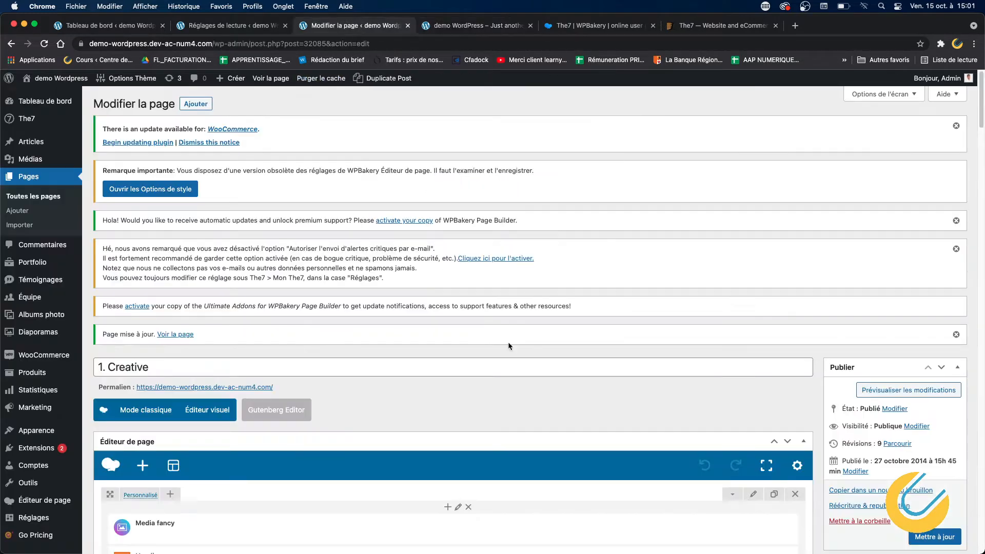
{"action": "scroll", "coordinate": [200, 304], "scroll_direction": "down", "scroll_amount": 7}
{"action": "scroll", "coordinate": [201, 304], "scroll_direction": "up", "scroll_amount": 4}
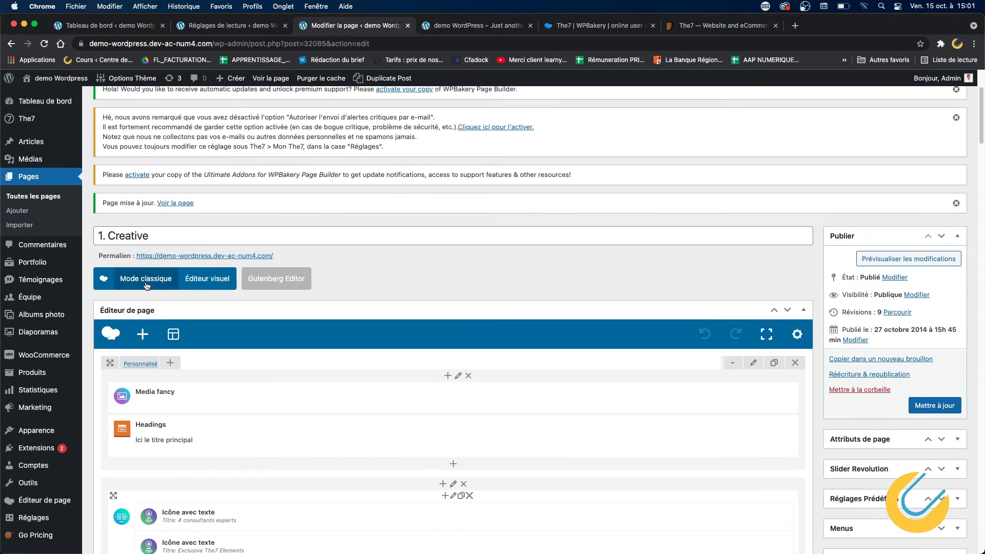
{"action": "mouse_move", "coordinate": [49, 266]}
{"action": "right_click", "coordinate": [100, 264]}
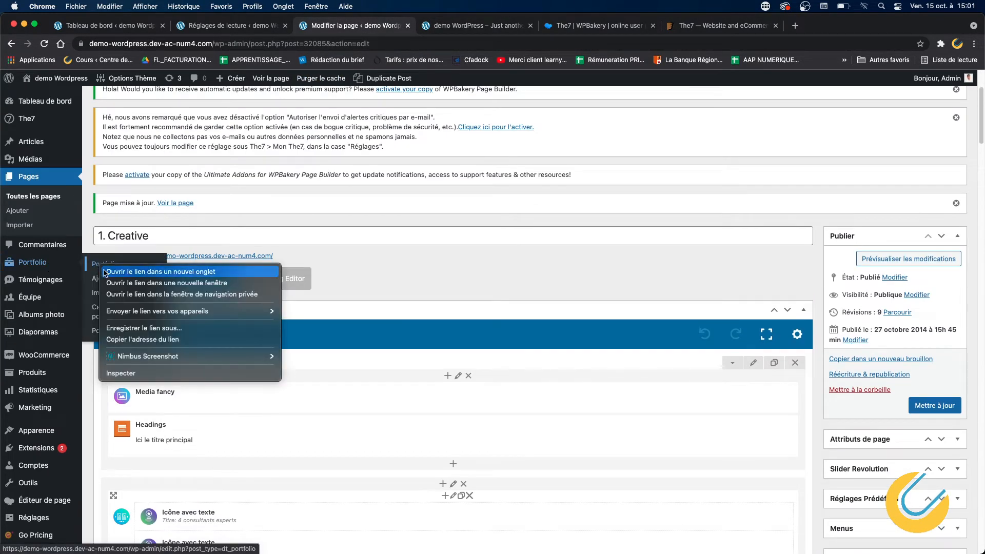
{"action": "left_click", "coordinate": [143, 271]}
{"action": "left_click", "coordinate": [462, 26]}
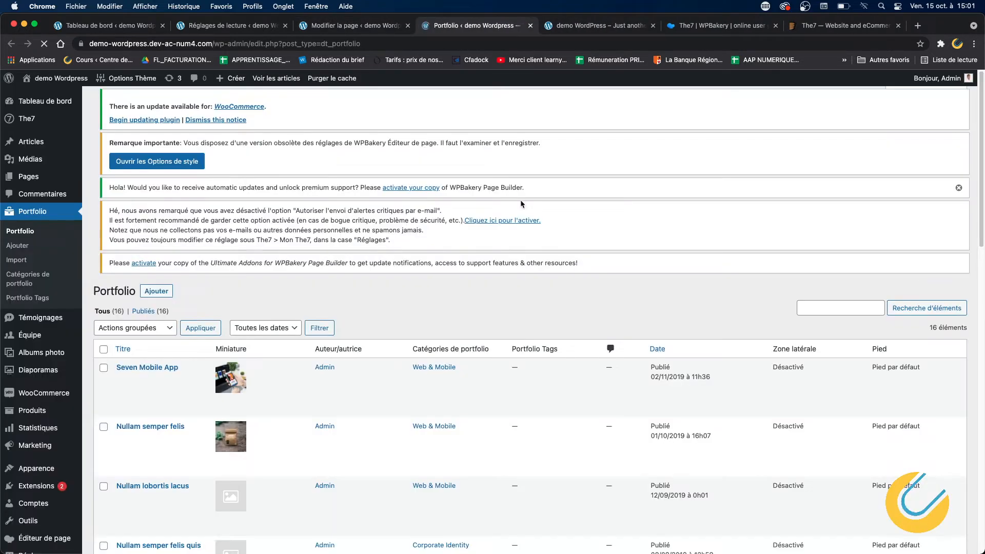
Open the "Nullam lobortis lacus" portfolio item for editing and change its title to "Projet Marketing Direct"
{"action": "scroll", "coordinate": [346, 311], "scroll_direction": "down", "scroll_amount": 6}
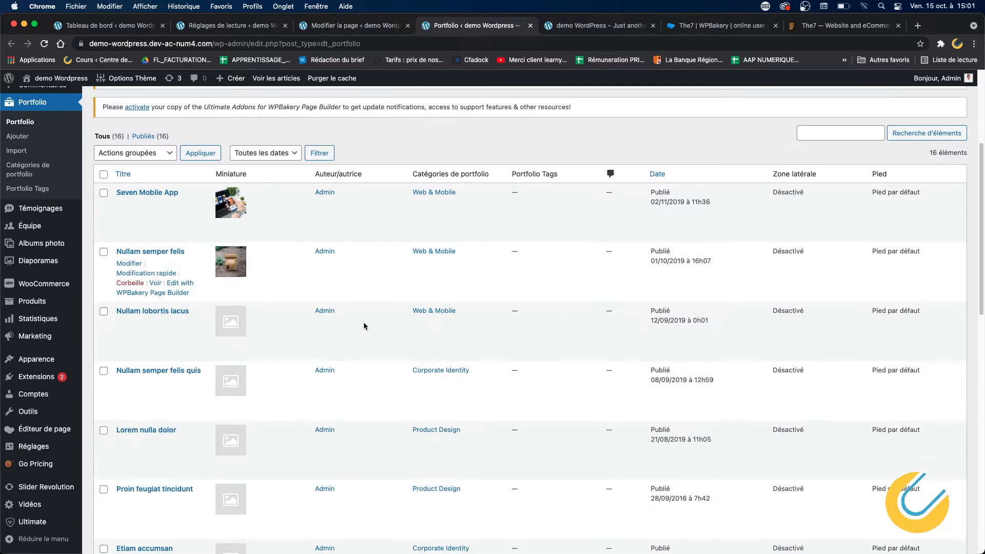
{"action": "scroll", "coordinate": [187, 214], "scroll_direction": "up", "scroll_amount": 2}
{"action": "left_click", "coordinate": [129, 302]}
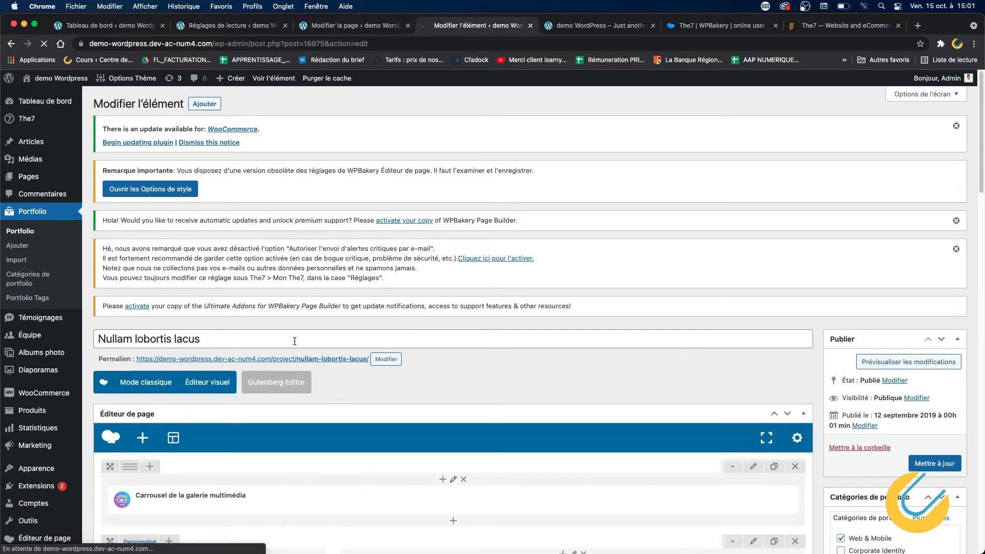
{"action": "triple_click", "coordinate": [276, 338]}
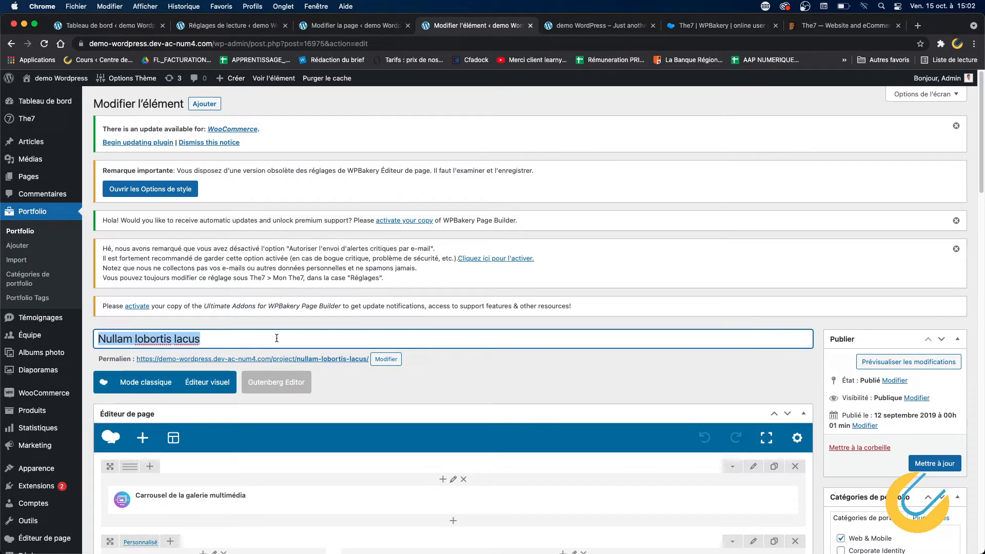
{"action": "type", "text": "Projet Marketing Direct"}
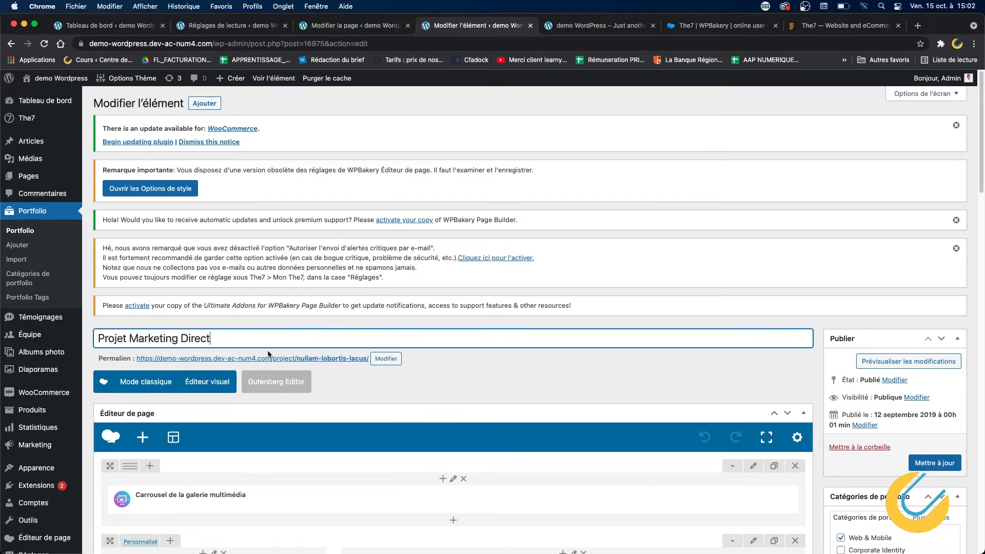
Look over the item's layout, then view the live Nullam semper felis project page from the homepage carousel
{"action": "scroll", "coordinate": [257, 308], "scroll_direction": "down", "scroll_amount": 10}
{"action": "scroll", "coordinate": [238, 256], "scroll_direction": "up", "scroll_amount": 8}
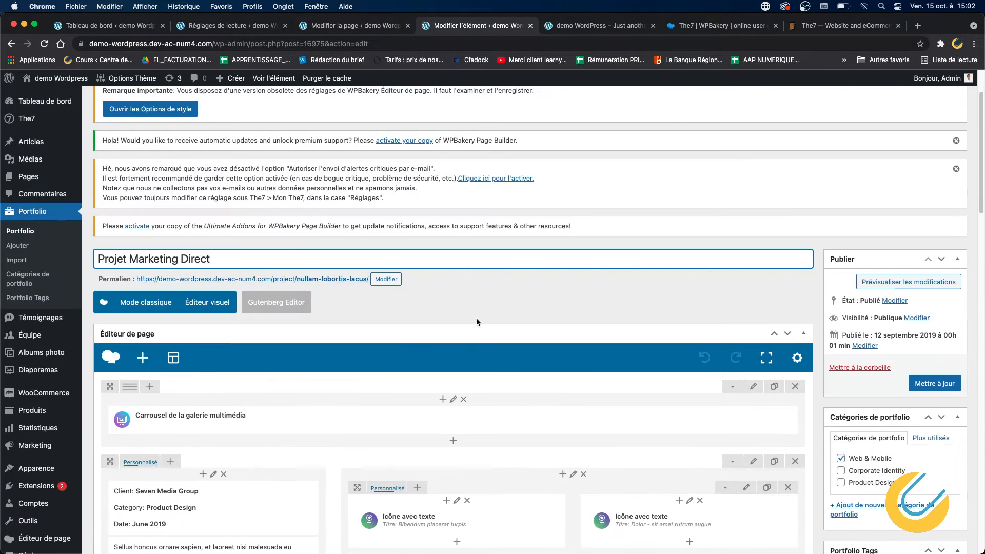
{"action": "scroll", "coordinate": [476, 321], "scroll_direction": "down", "scroll_amount": 3}
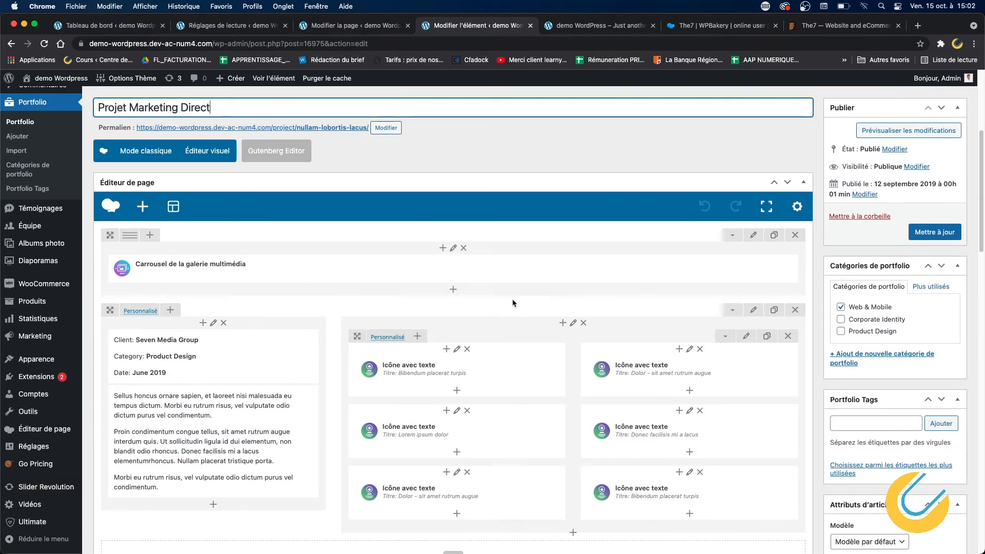
{"action": "left_click", "coordinate": [579, 26]}
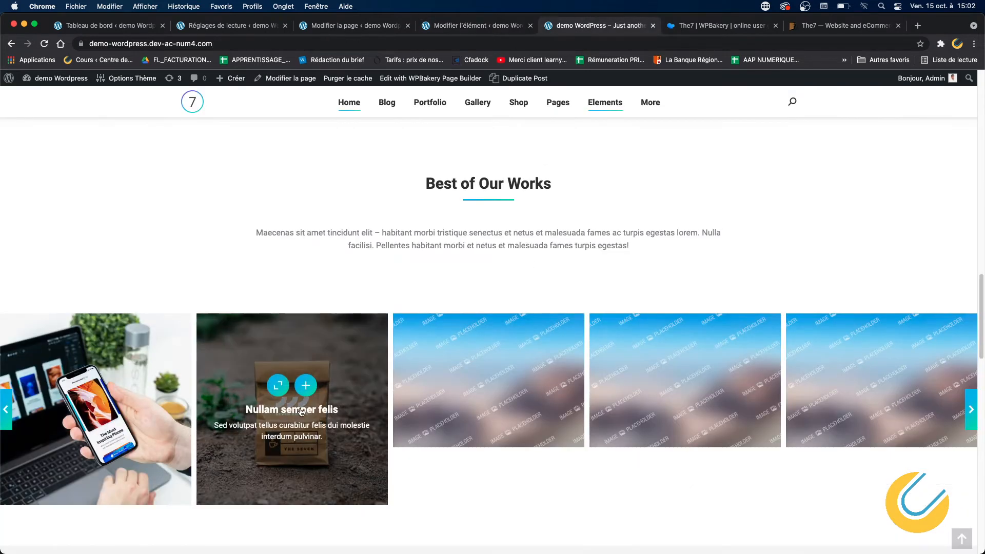
{"action": "left_click", "coordinate": [306, 388]}
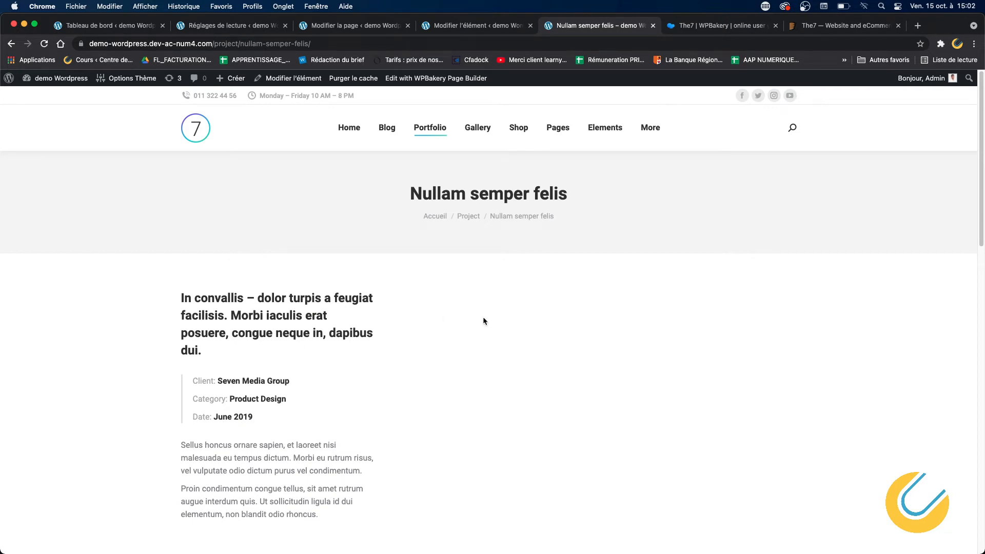
{"action": "scroll", "coordinate": [483, 318], "scroll_direction": "down", "scroll_amount": 5}
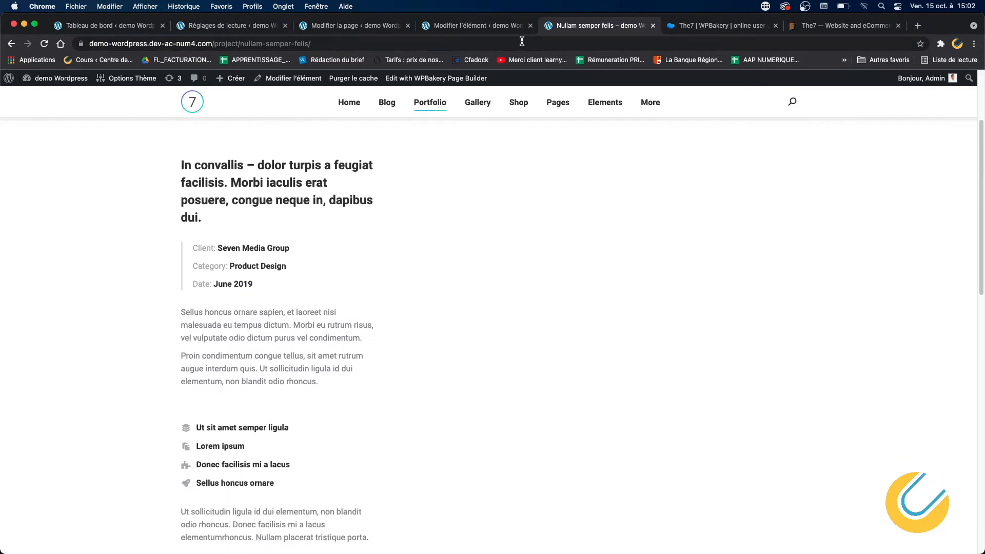
Compare the live Nullam semper felis page with the text blocks, icons and project options in the Projet Marketing Direct editor
{"action": "left_click", "coordinate": [512, 26]}
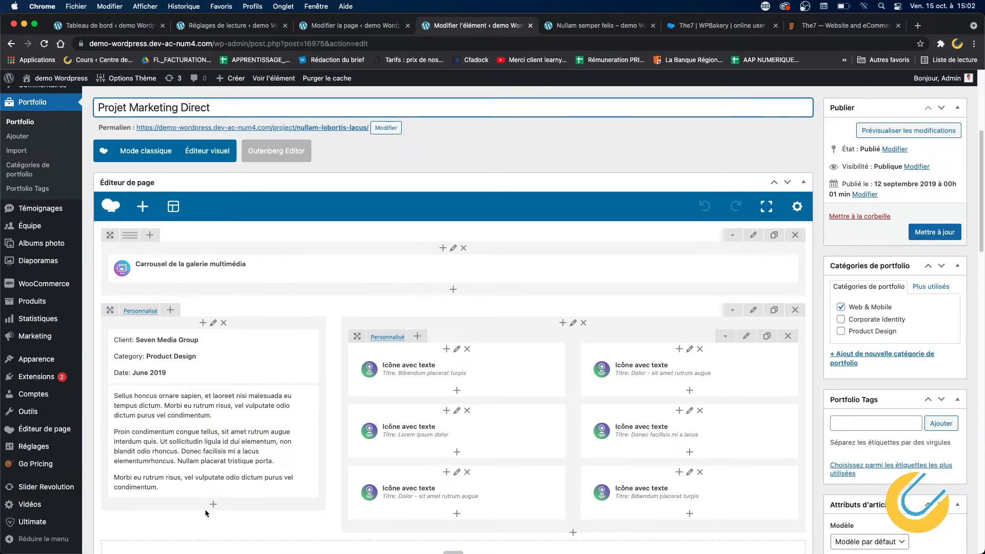
{"action": "left_click", "coordinate": [597, 29]}
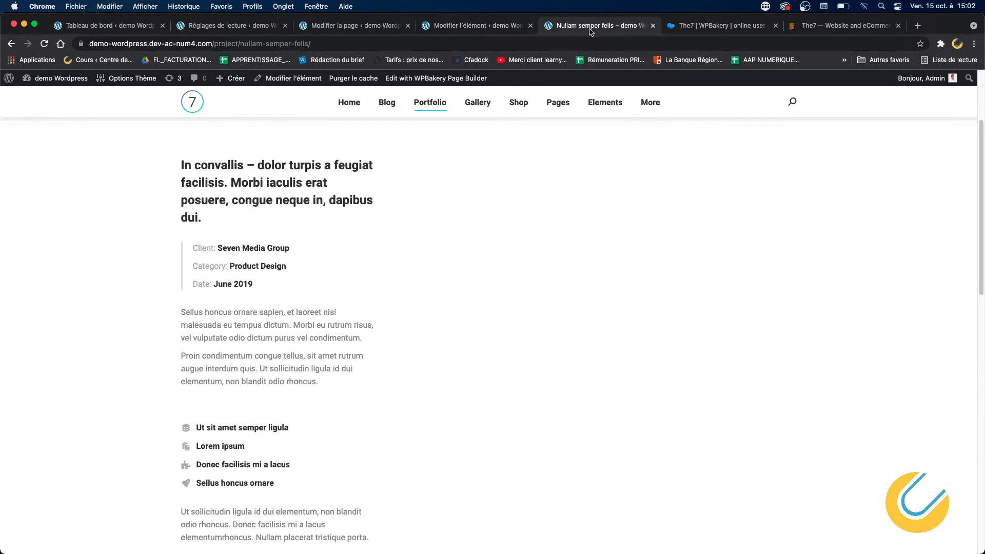
{"action": "left_click", "coordinate": [514, 26]}
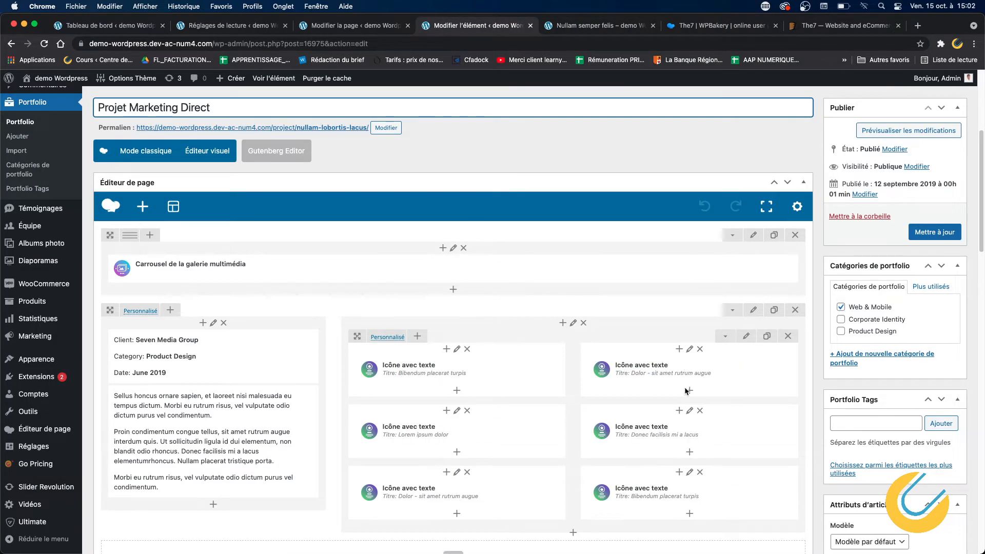
{"action": "left_click", "coordinate": [608, 26]}
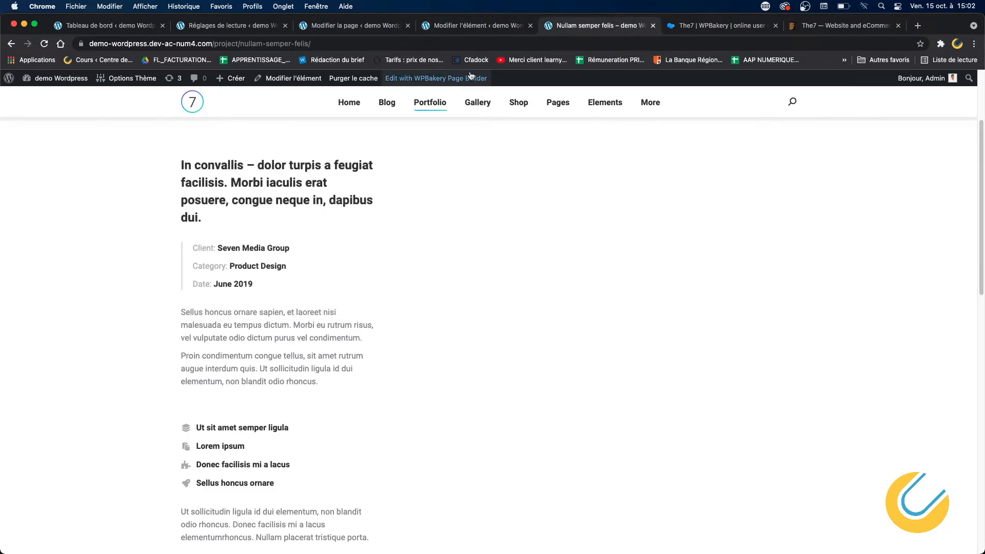
{"action": "left_click", "coordinate": [472, 26]}
{"action": "scroll", "coordinate": [454, 318], "scroll_direction": "down", "scroll_amount": 2}
{"action": "scroll", "coordinate": [453, 318], "scroll_direction": "down", "scroll_amount": 10}
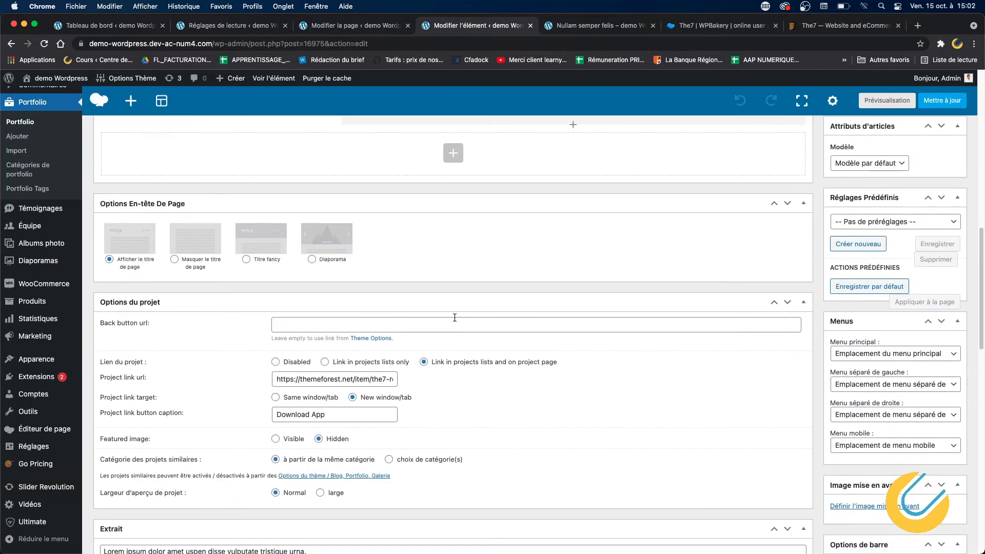
{"action": "left_click", "coordinate": [595, 26]}
{"action": "scroll", "coordinate": [578, 293], "scroll_direction": "down", "scroll_amount": 10}
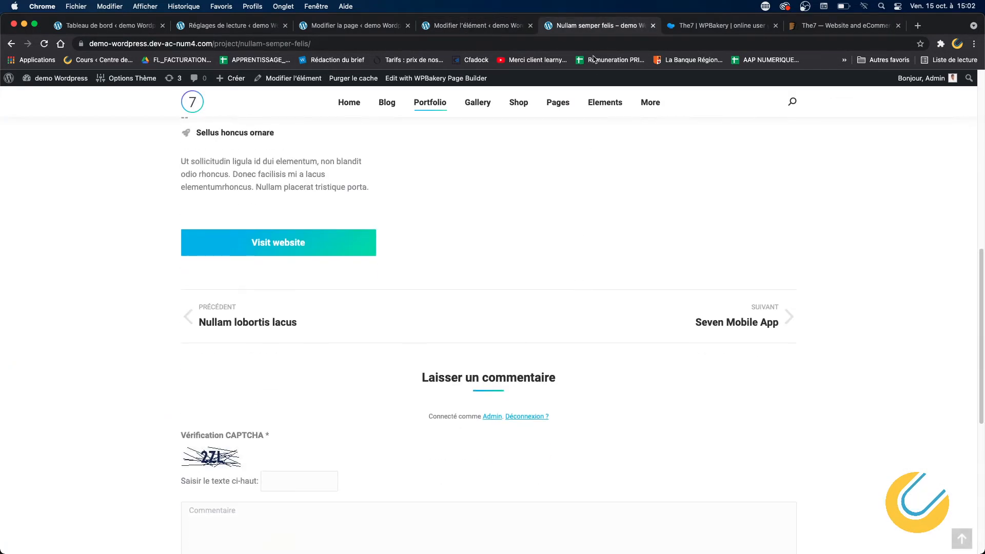
{"action": "left_click", "coordinate": [506, 29]}
{"action": "scroll", "coordinate": [429, 291], "scroll_direction": "up", "scroll_amount": 8}
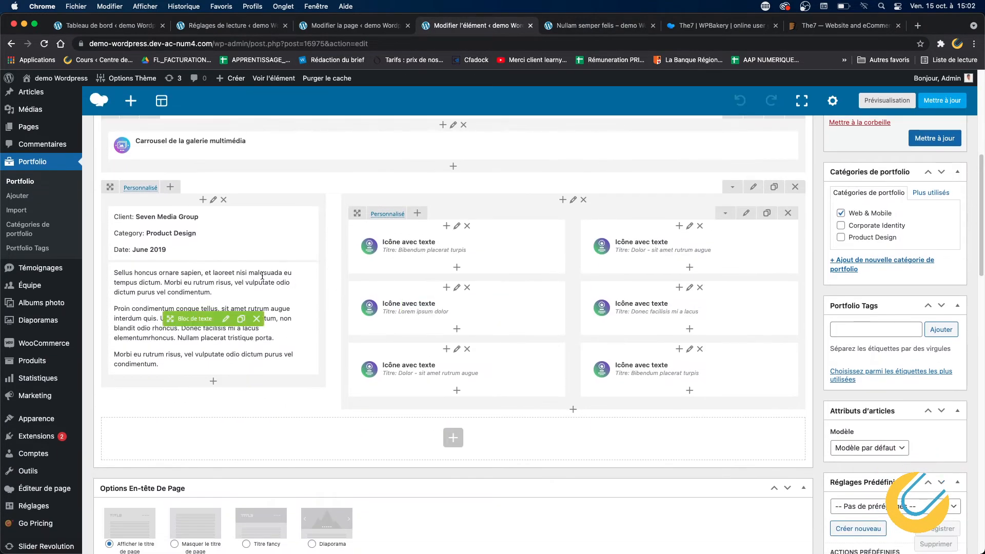
{"action": "left_click", "coordinate": [593, 29]}
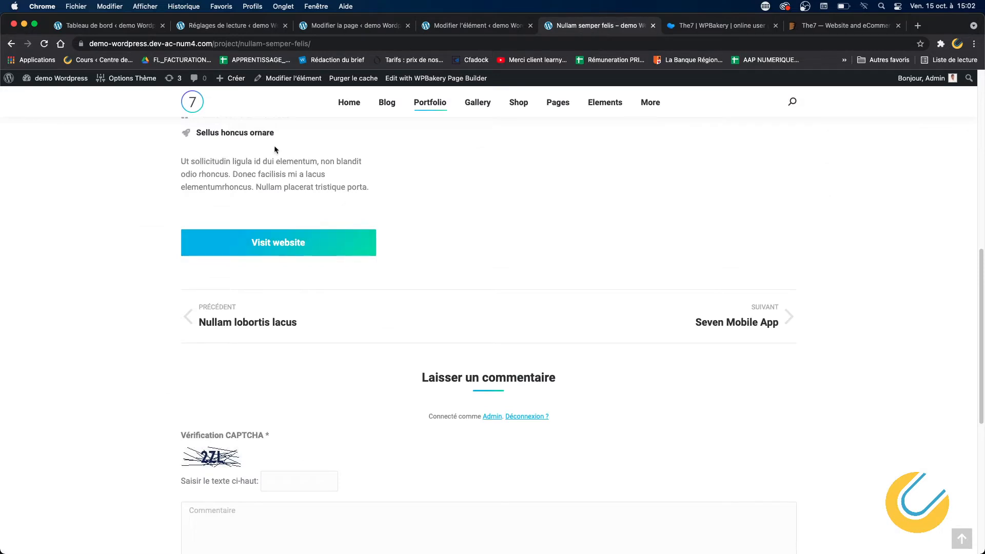
Open the live Seven Mobile App project from the homepage carousel and compare it with the Projet Marketing Direct editor
{"action": "left_click", "coordinate": [11, 43]}
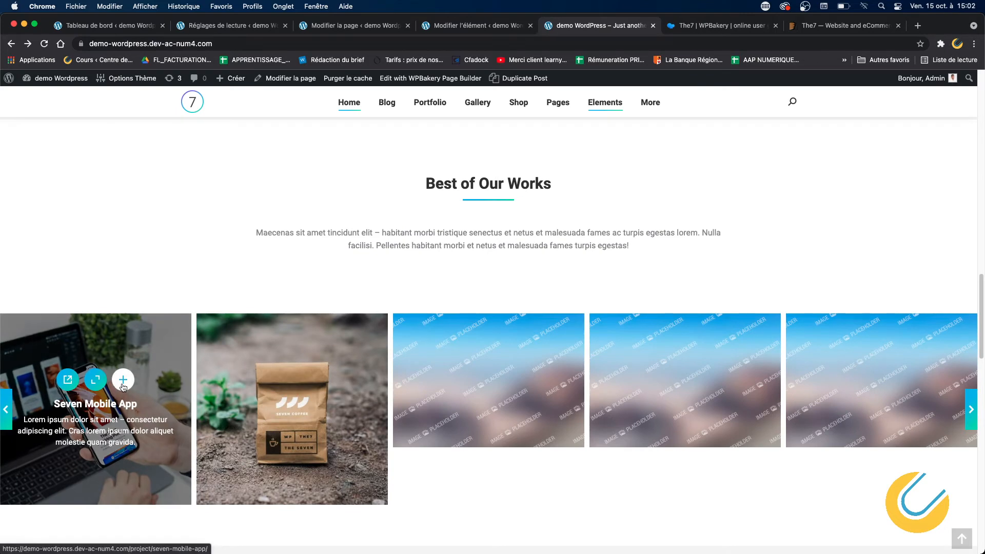
{"action": "left_click", "coordinate": [126, 384]}
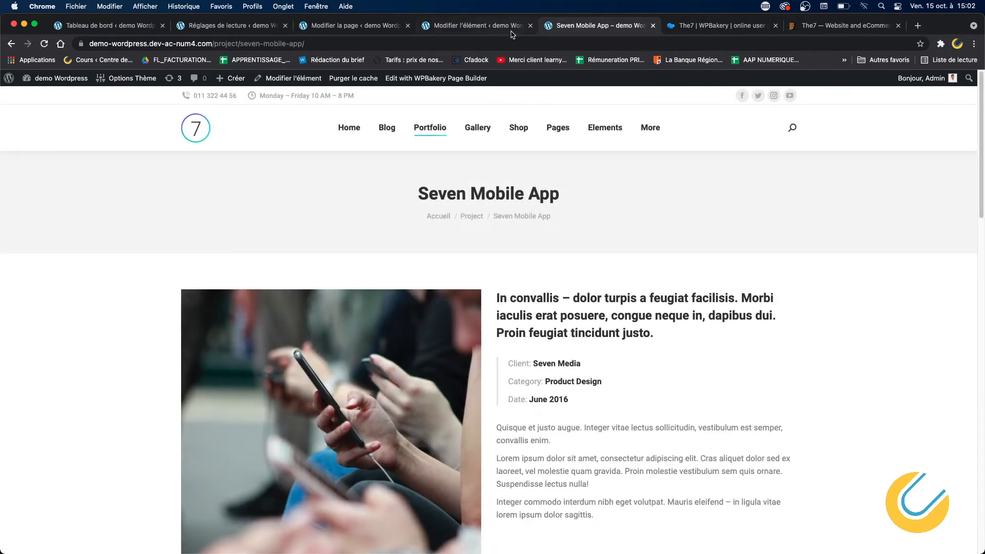
{"action": "left_click", "coordinate": [506, 28]}
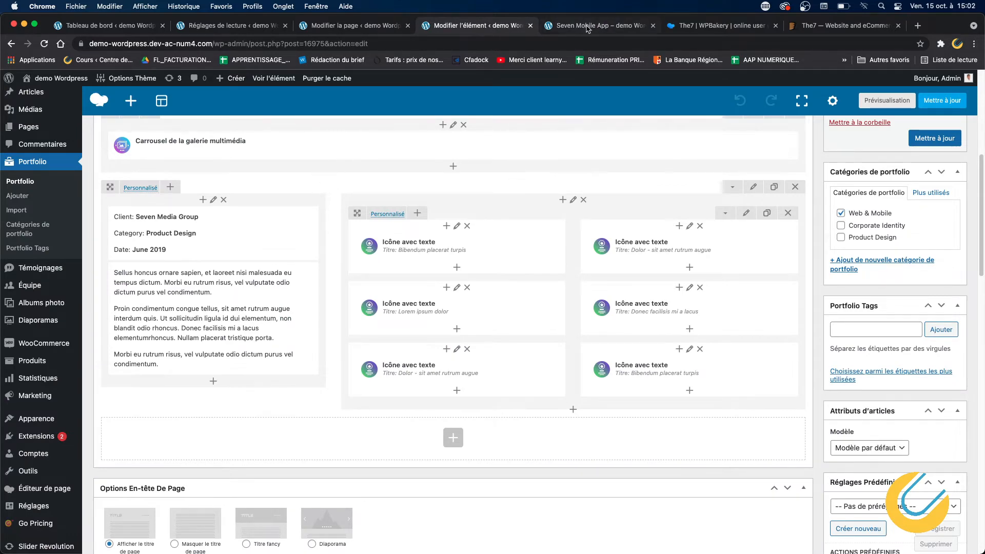
{"action": "left_click", "coordinate": [587, 29]}
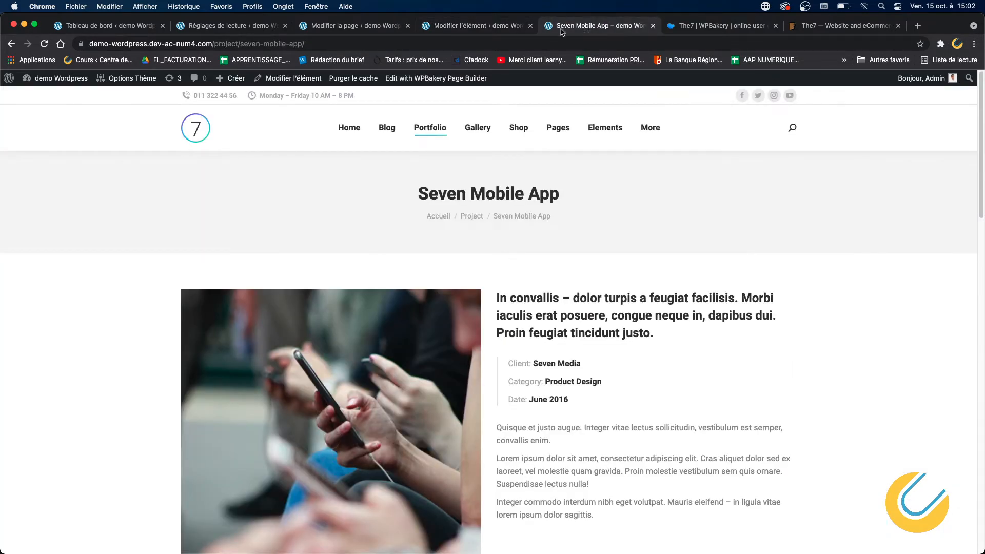
{"action": "left_click", "coordinate": [477, 26]}
{"action": "scroll", "coordinate": [386, 174], "scroll_direction": "down", "scroll_amount": 3}
{"action": "scroll", "coordinate": [385, 180], "scroll_direction": "up", "scroll_amount": 10}
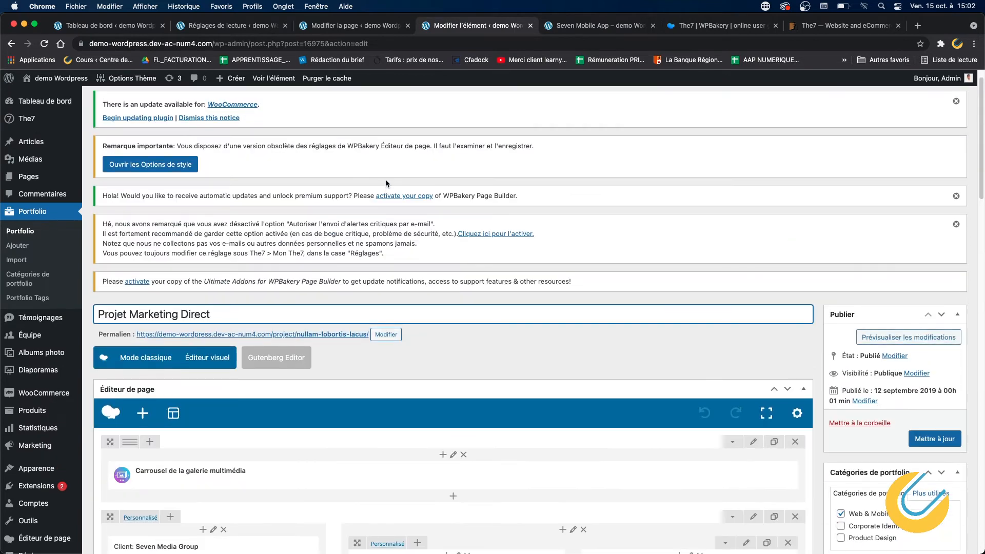
Open the Seven Mobile App portfolio item for editing, leaving the current item without saving it
{"action": "scroll", "coordinate": [386, 183], "scroll_direction": "down", "scroll_amount": 2}
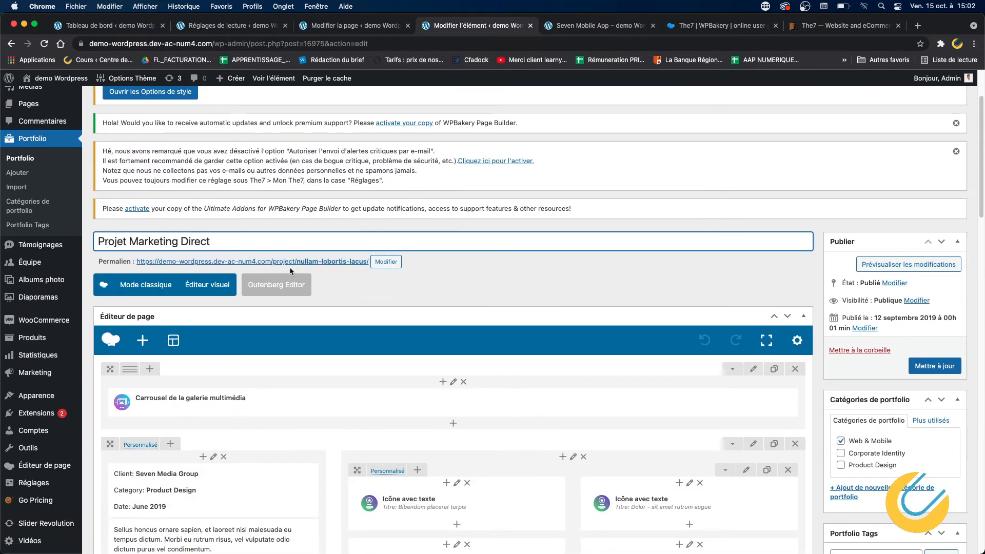
{"action": "left_click", "coordinate": [29, 162]}
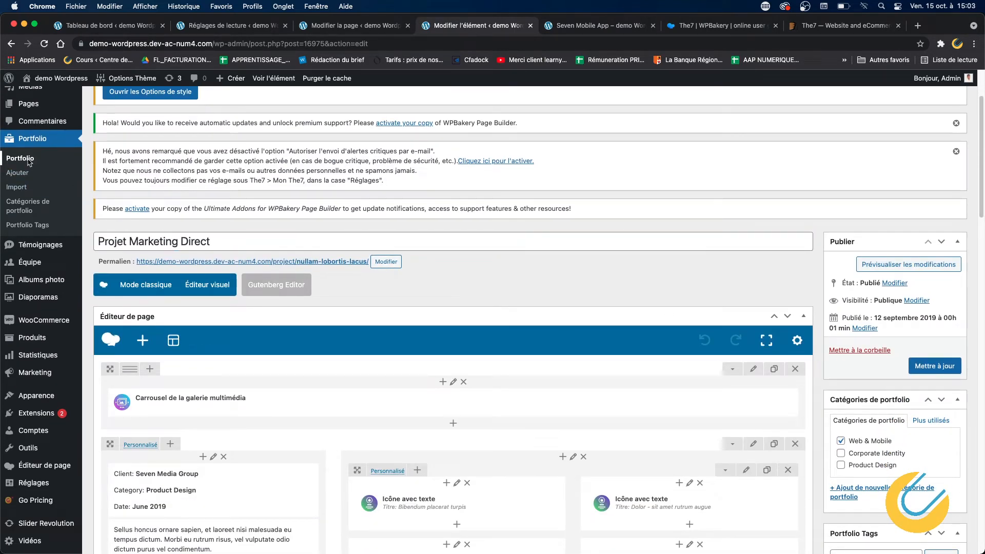
{"action": "left_click", "coordinate": [543, 221]}
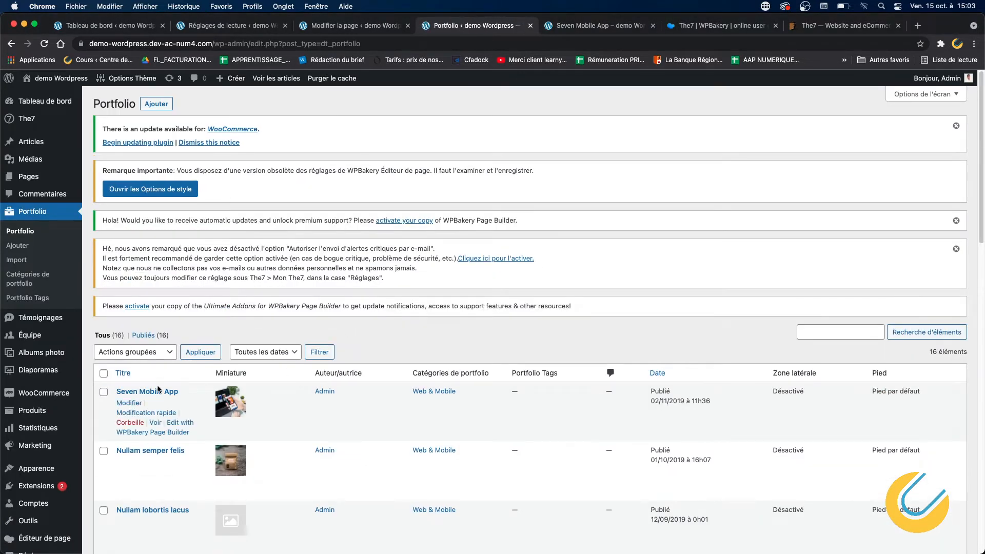
{"action": "left_click", "coordinate": [134, 404]}
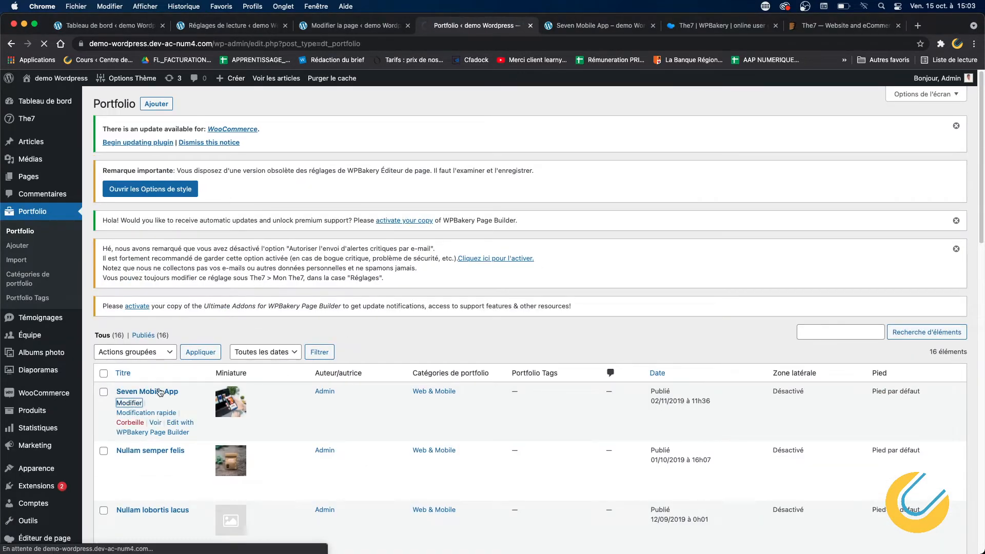
{"action": "left_click", "coordinate": [577, 26]}
{"action": "left_click", "coordinate": [476, 26]}
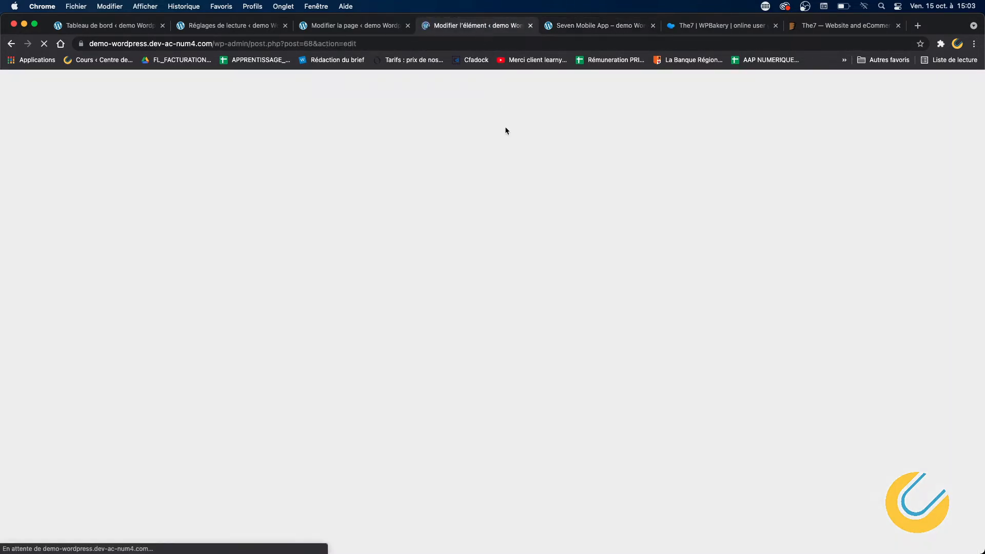
{"action": "scroll", "coordinate": [425, 267], "scroll_direction": "down", "scroll_amount": 3}
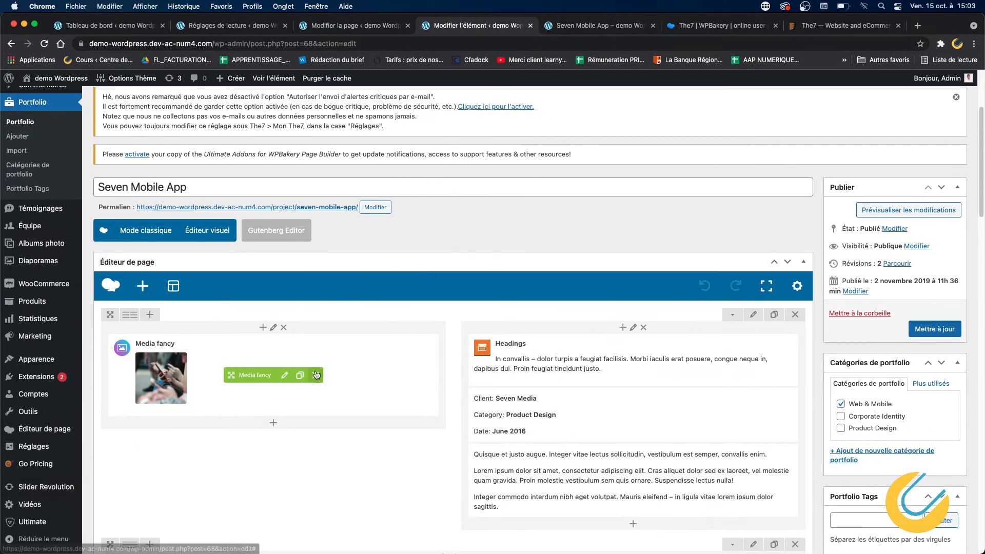
Compare the Seven Mobile App public page, section by section, with the corresponding blocks in its page editor
{"action": "left_click", "coordinate": [597, 26]}
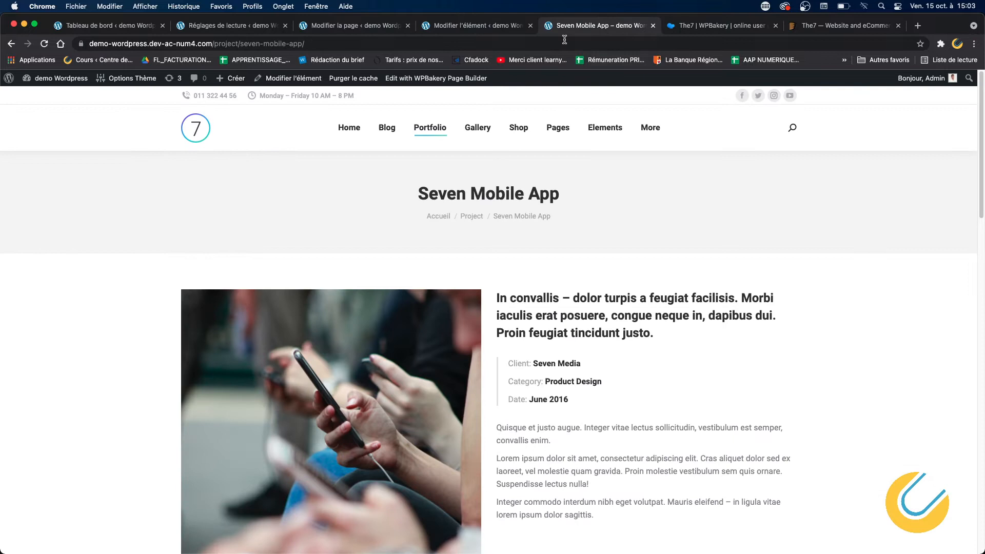
{"action": "left_click", "coordinate": [477, 26]}
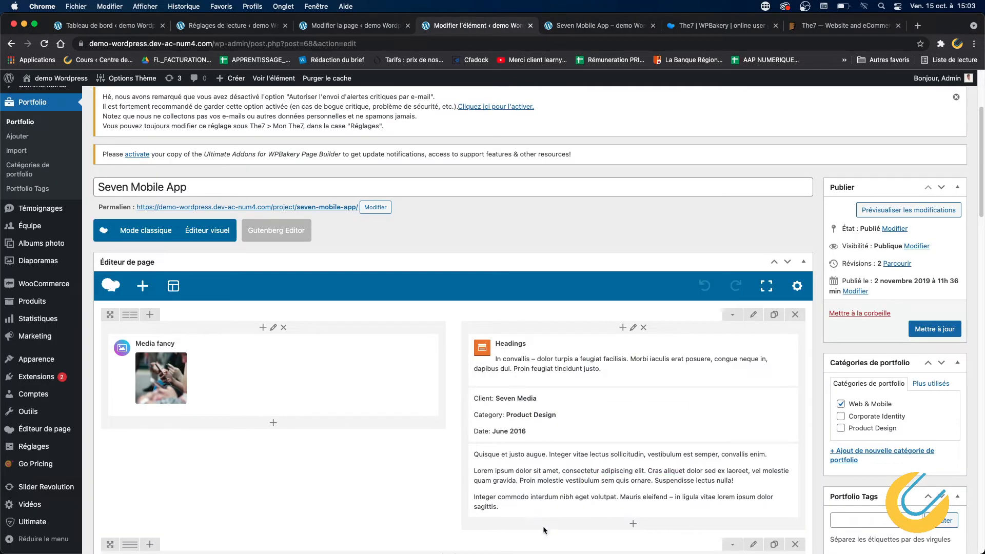
{"action": "left_click", "coordinate": [603, 25]}
{"action": "scroll", "coordinate": [601, 366], "scroll_direction": "down", "scroll_amount": 3}
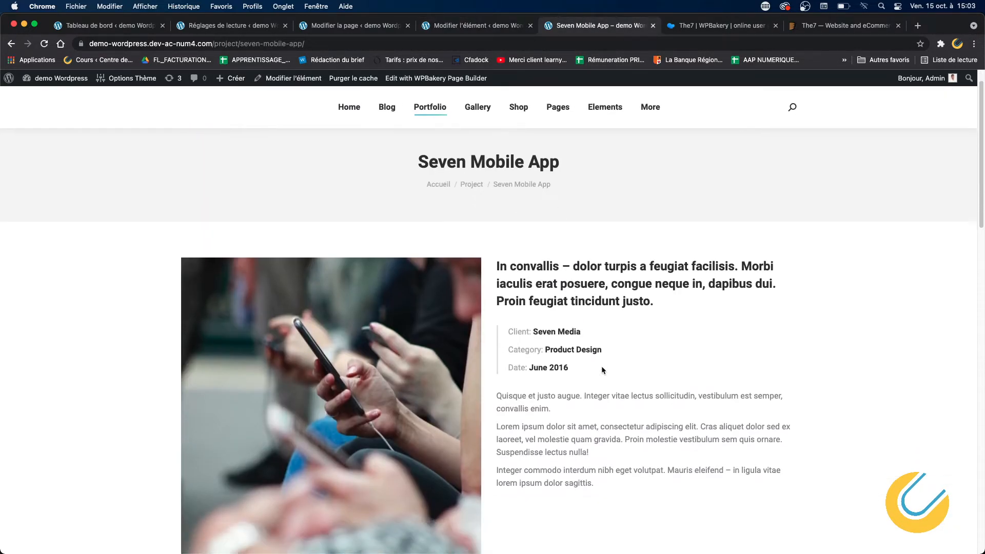
{"action": "scroll", "coordinate": [587, 405], "scroll_direction": "down", "scroll_amount": 3}
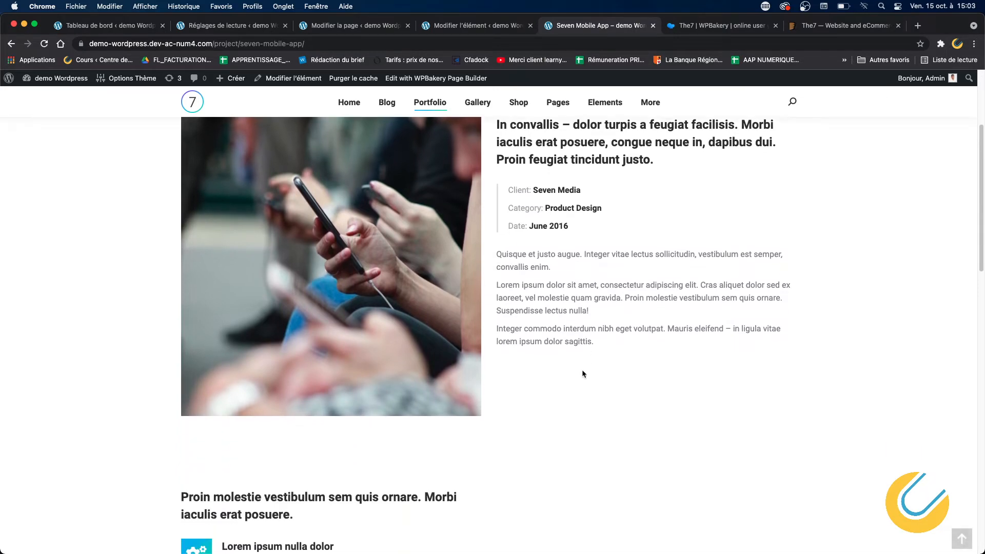
{"action": "left_click", "coordinate": [499, 27]}
{"action": "scroll", "coordinate": [424, 352], "scroll_direction": "down", "scroll_amount": 10}
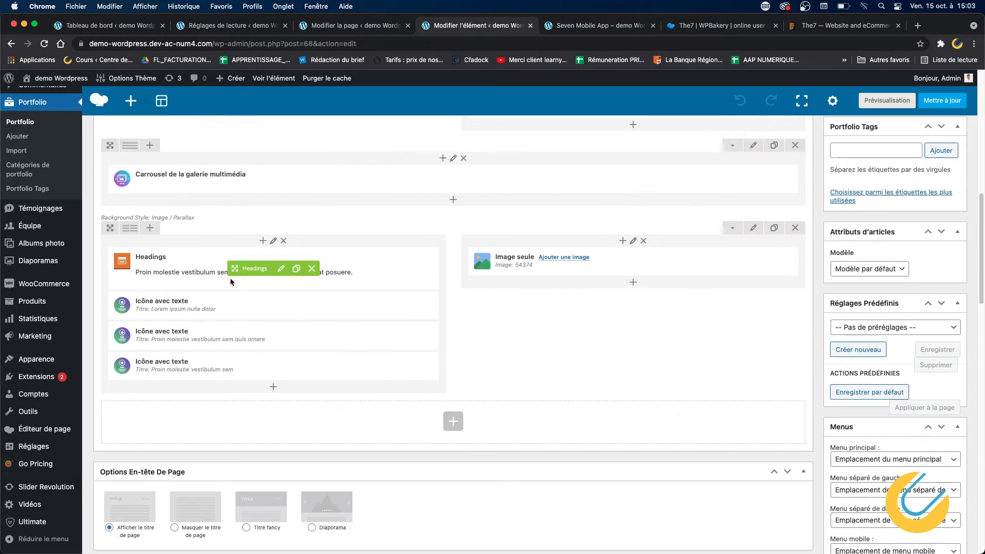
{"action": "left_click", "coordinate": [560, 28]}
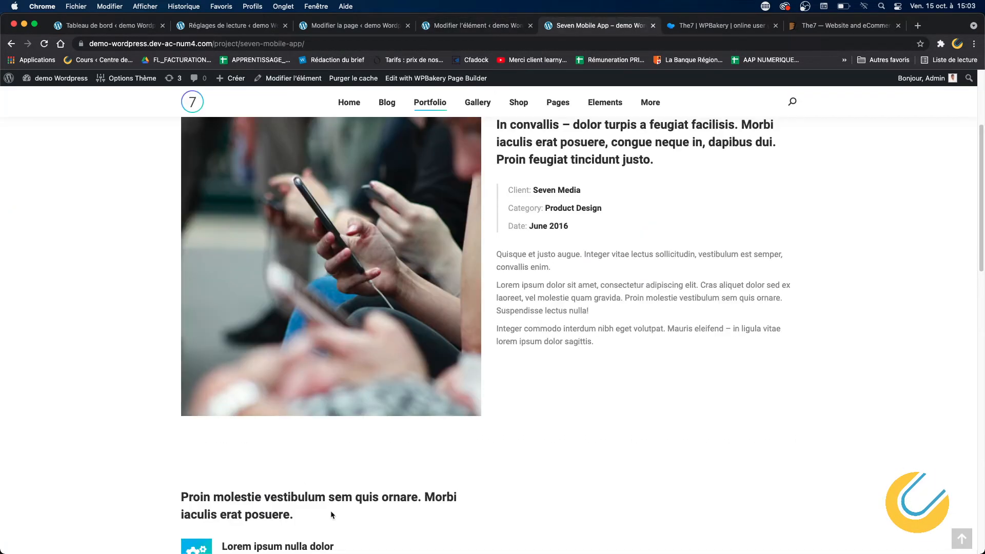
{"action": "scroll", "coordinate": [338, 507], "scroll_direction": "down", "scroll_amount": 5}
{"action": "scroll", "coordinate": [407, 384], "scroll_direction": "down", "scroll_amount": 5}
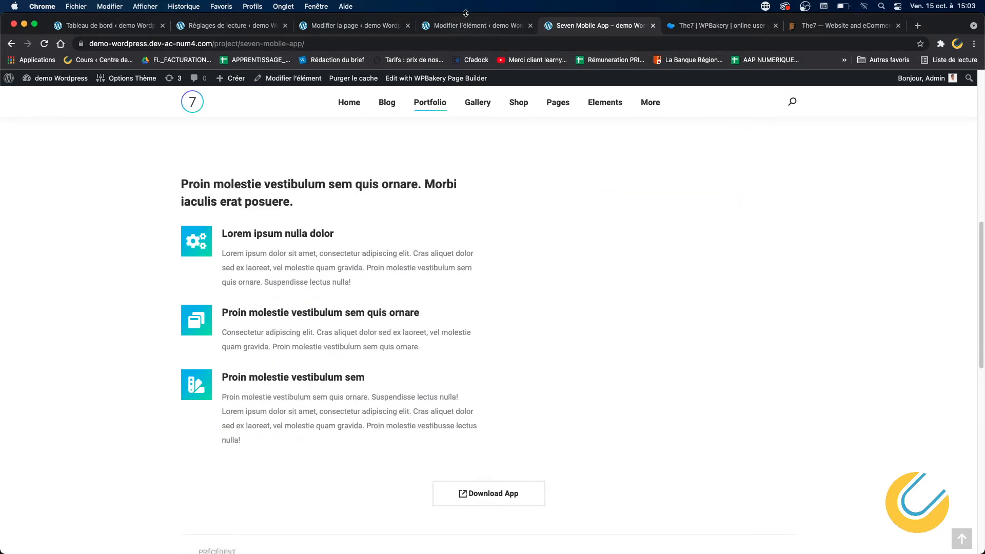
{"action": "left_click", "coordinate": [470, 29]}
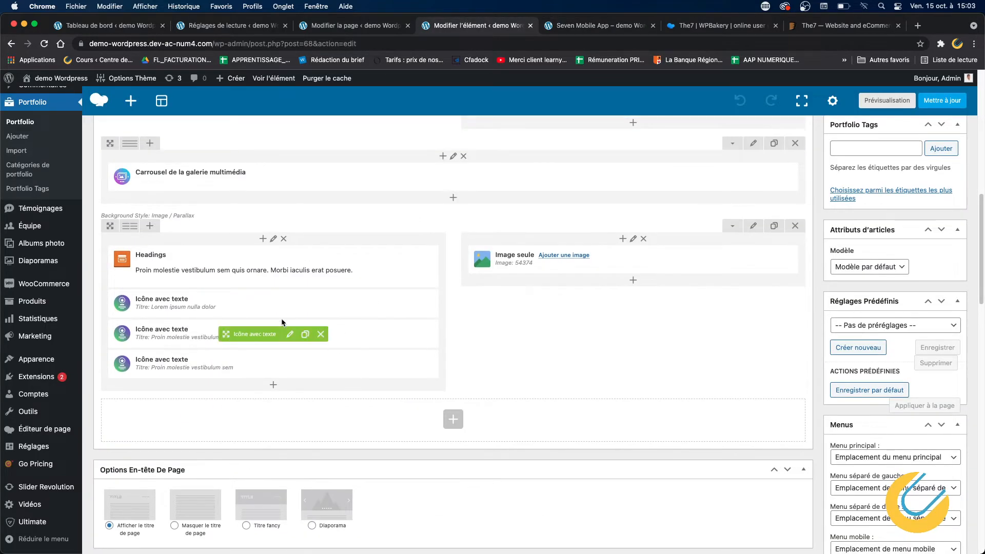
{"action": "left_click", "coordinate": [584, 24]}
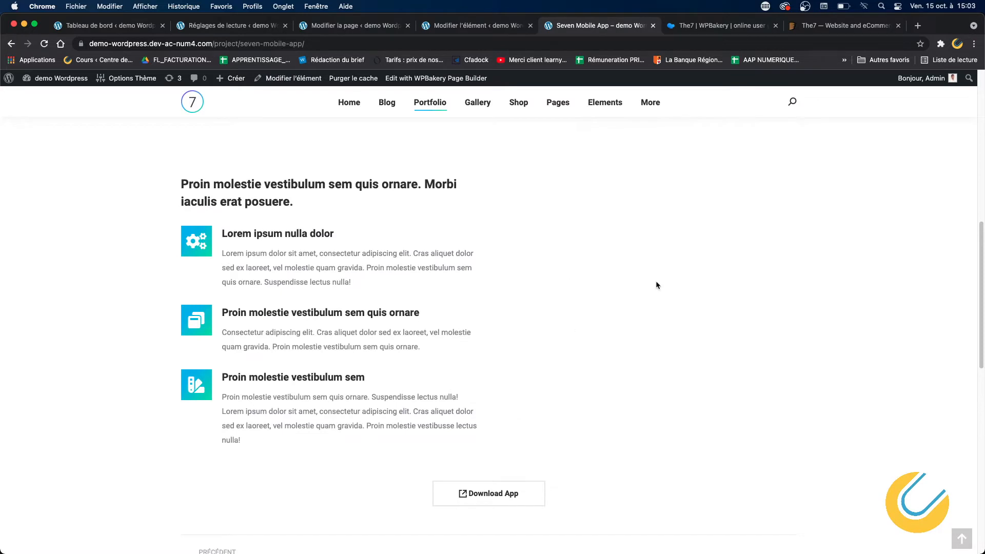
{"action": "left_click", "coordinate": [495, 29]}
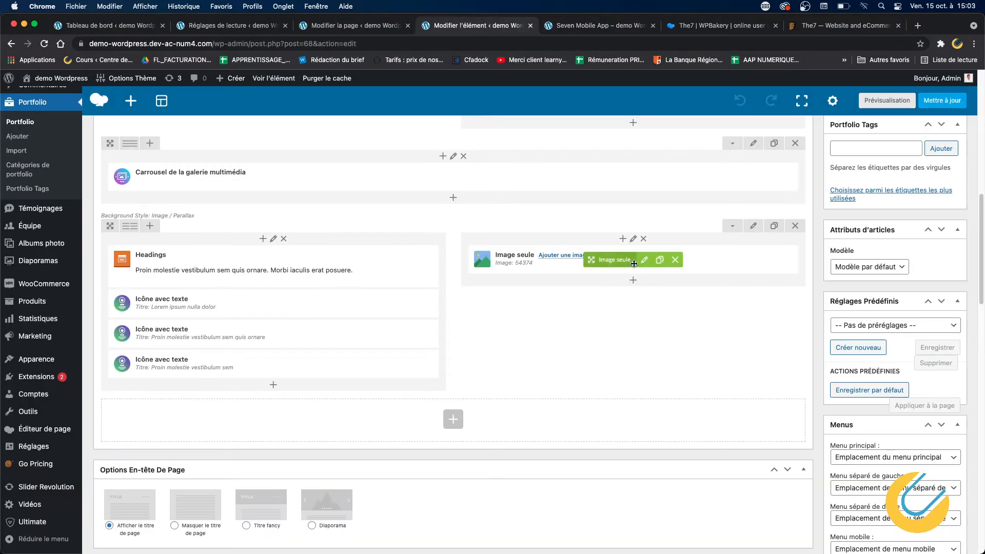
Open image selection for the Image seule block, deselect its current image and filter the media library to Non attaché
{"action": "left_click", "coordinate": [645, 262]}
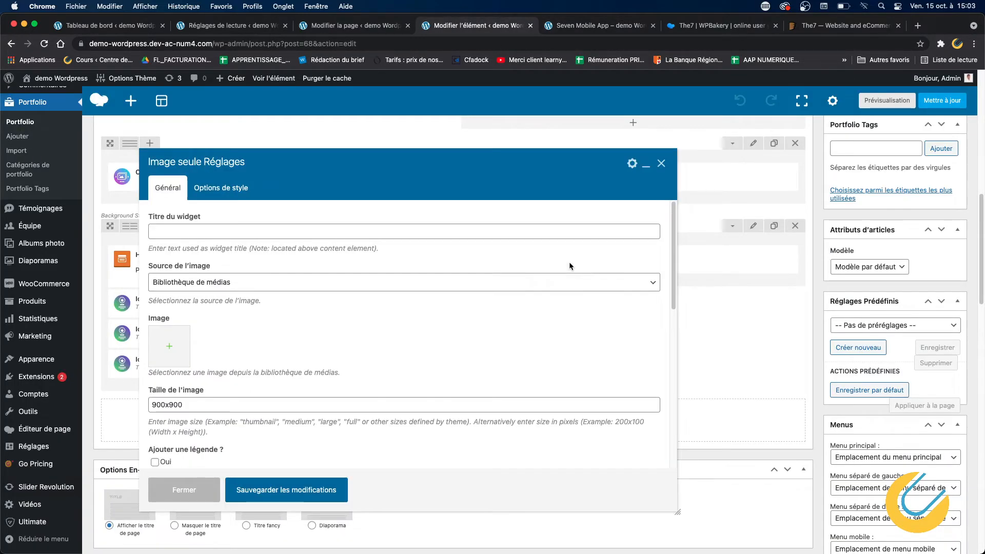
{"action": "left_click", "coordinate": [170, 348]}
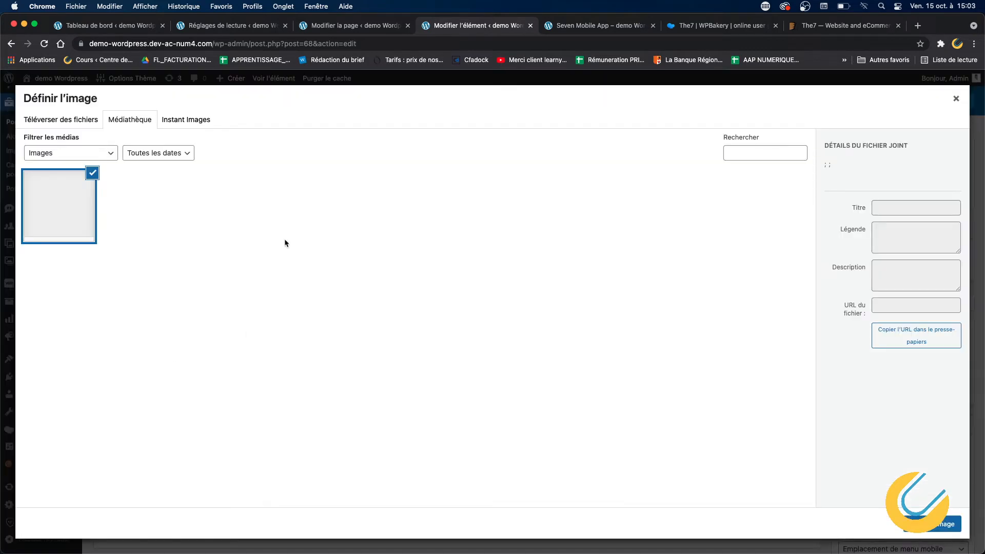
{"action": "left_click", "coordinate": [81, 178]}
{"action": "left_click", "coordinate": [61, 153]}
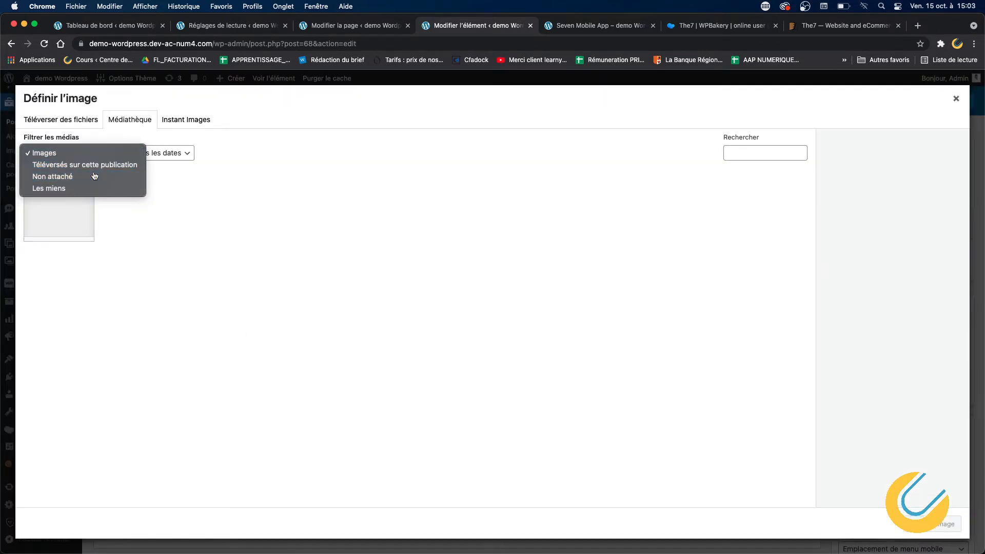
{"action": "left_click", "coordinate": [77, 176]}
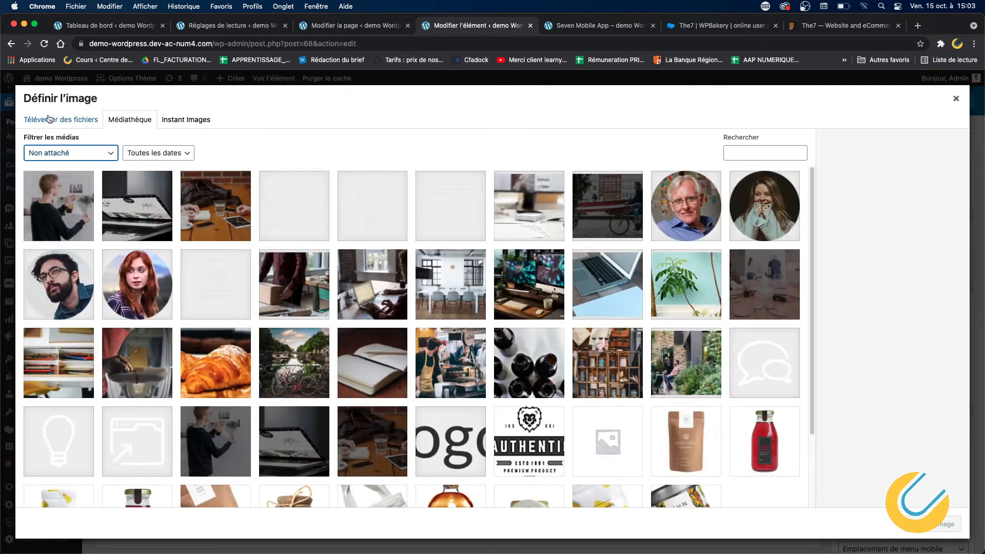
{"action": "left_click", "coordinate": [50, 120]}
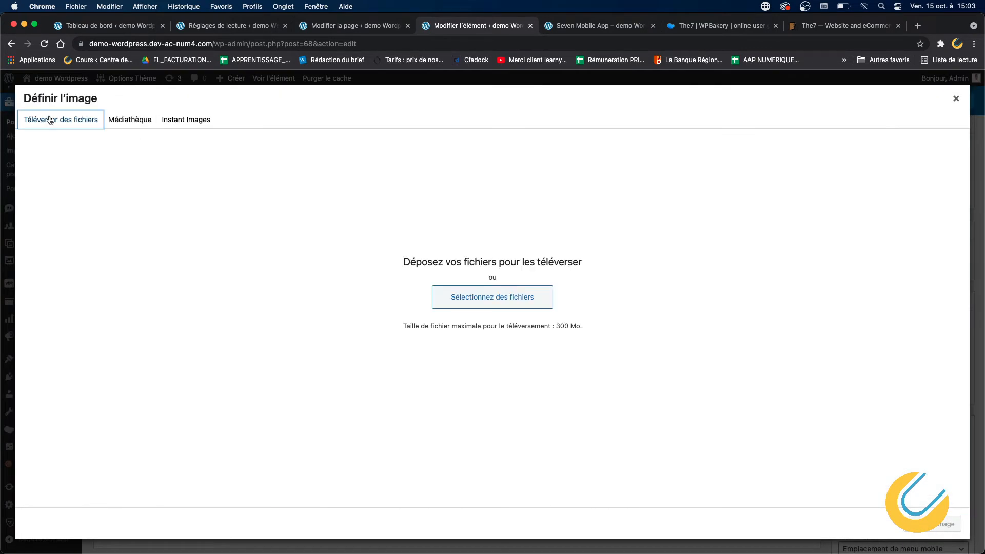
{"action": "left_click", "coordinate": [138, 121]}
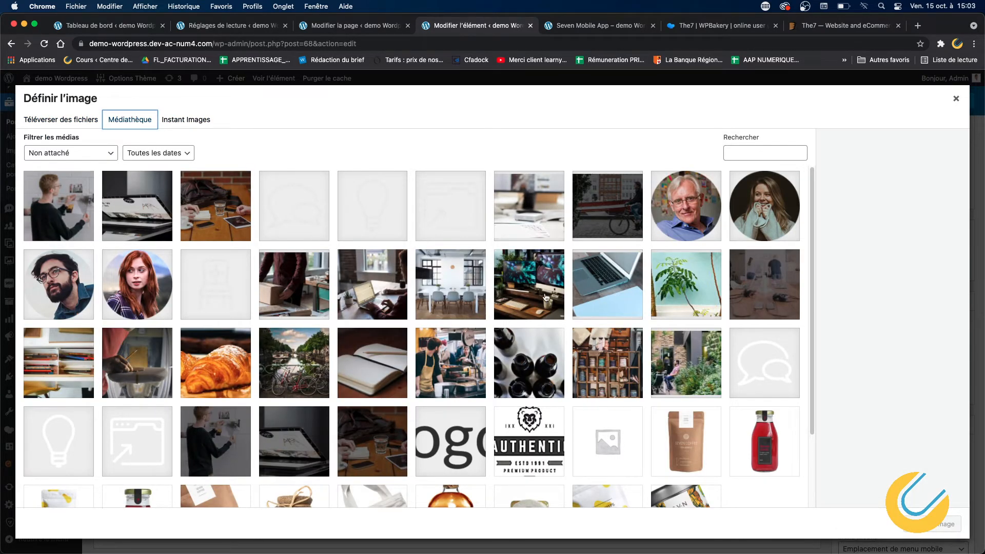
Set contact_gallery_3.jpg as the Image seule block's image and save the block's settings
{"action": "left_click", "coordinate": [464, 282]}
{"action": "left_click", "coordinate": [522, 281]}
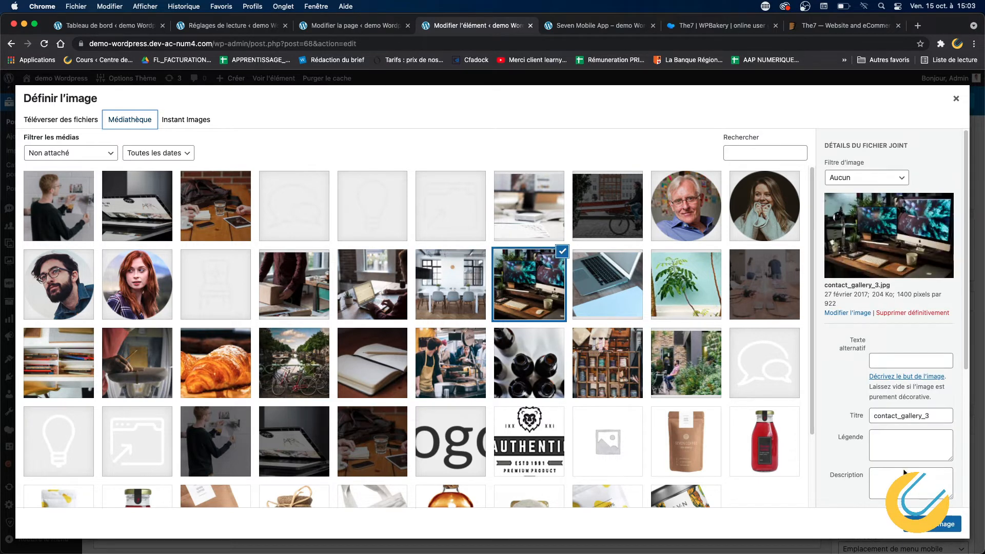
{"action": "left_click", "coordinate": [916, 523]}
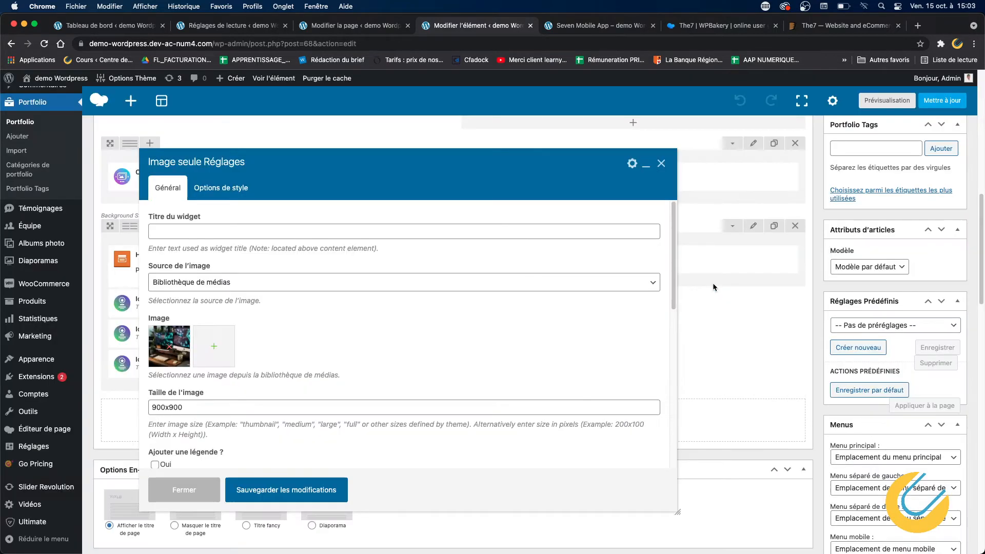
{"action": "left_click", "coordinate": [279, 487]}
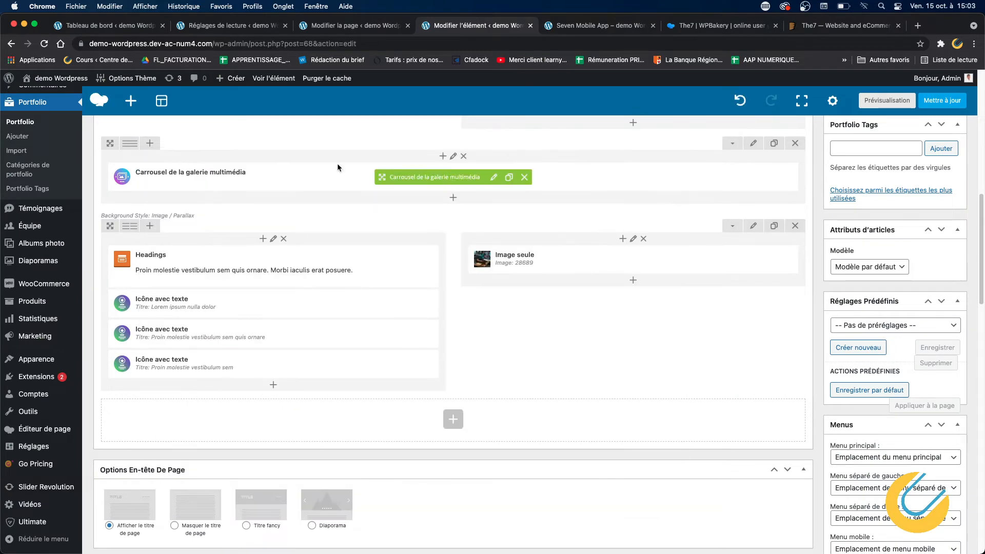
Check the Download App button on the public page, and look for its settings below the item's content blocks
{"action": "left_click", "coordinate": [573, 26]}
{"action": "scroll", "coordinate": [549, 283], "scroll_direction": "down", "scroll_amount": 1}
{"action": "scroll", "coordinate": [550, 283], "scroll_direction": "down", "scroll_amount": 5}
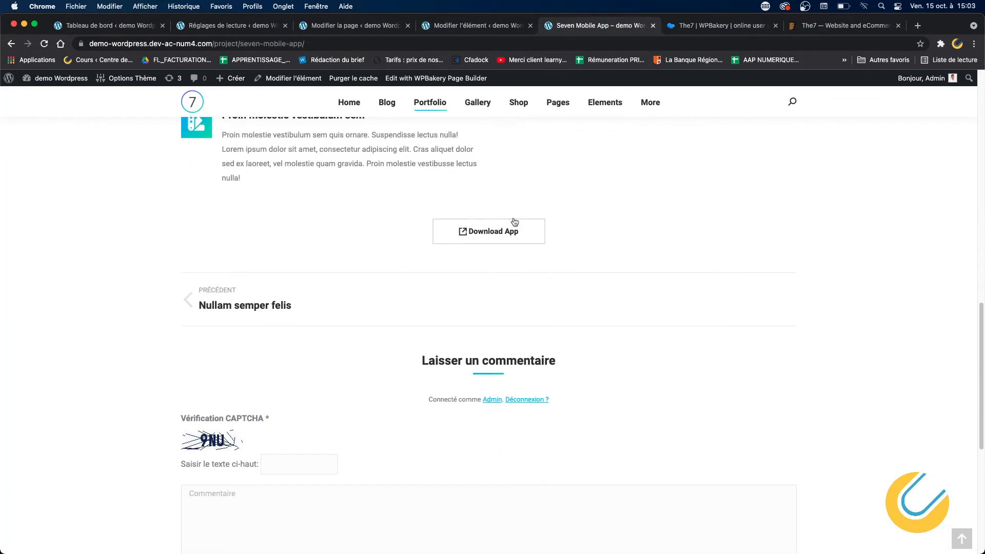
{"action": "left_click", "coordinate": [477, 26]}
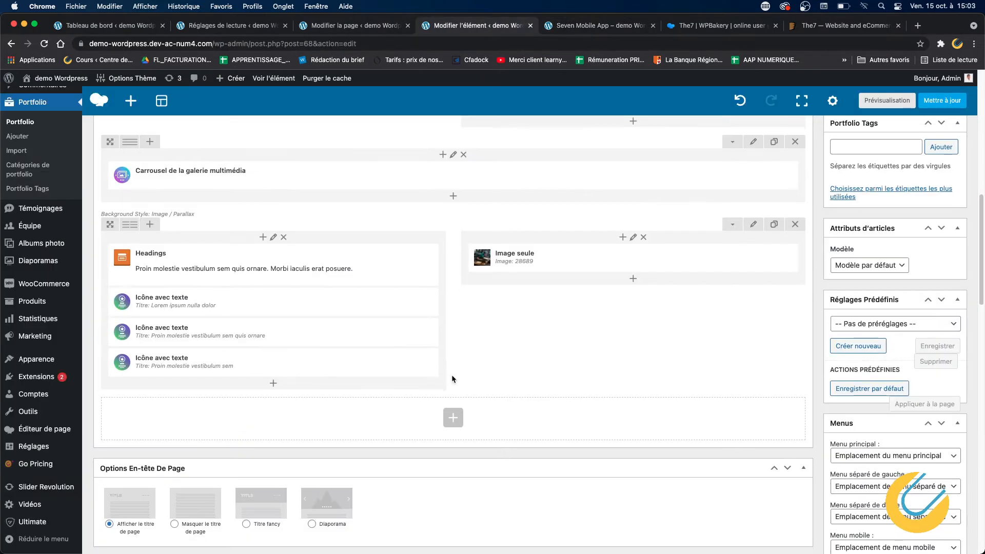
{"action": "scroll", "coordinate": [451, 376], "scroll_direction": "down", "scroll_amount": 4}
Review the content blocks of the 1. Creative page down to its Portfolio Carousel
{"action": "left_click", "coordinate": [382, 26]}
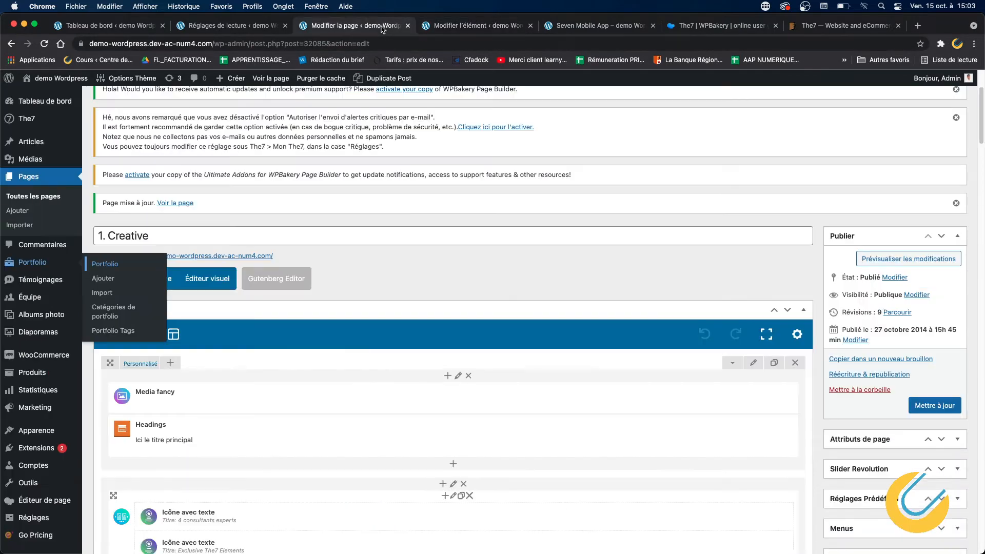
{"action": "scroll", "coordinate": [475, 257], "scroll_direction": "down", "scroll_amount": 10}
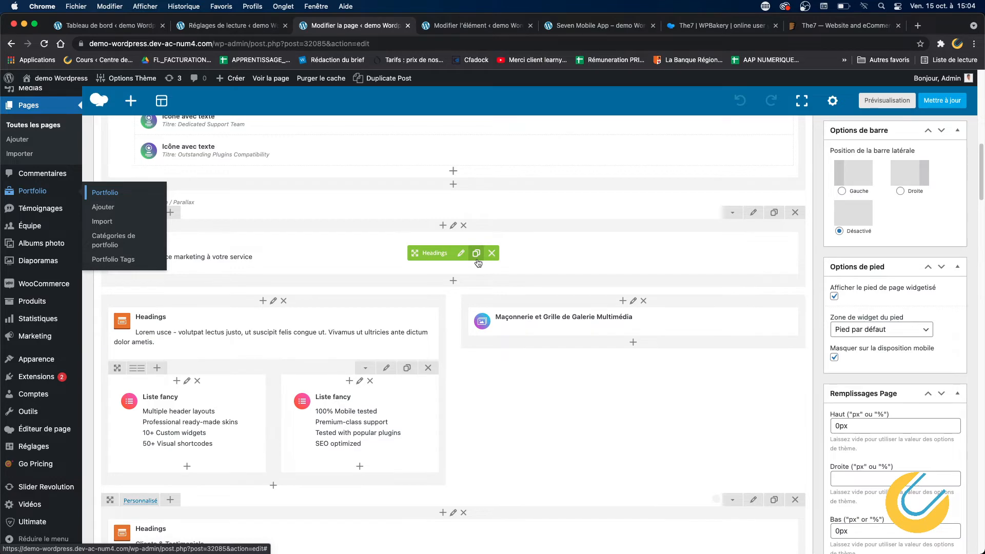
{"action": "scroll", "coordinate": [477, 261], "scroll_direction": "down", "scroll_amount": 5}
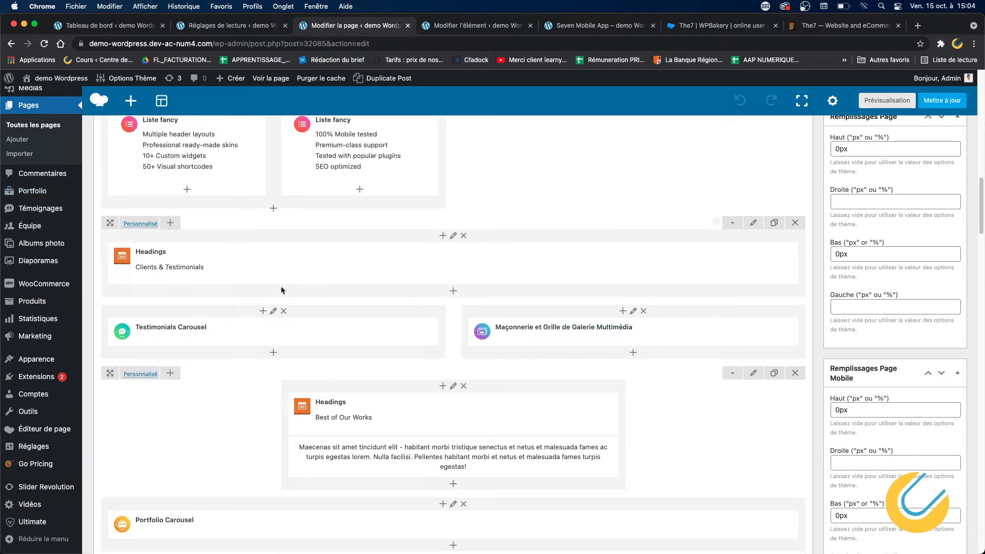
Return to the Seven Mobile App item and compare its project options and content blocks with the public page
{"action": "left_click", "coordinate": [251, 25]}
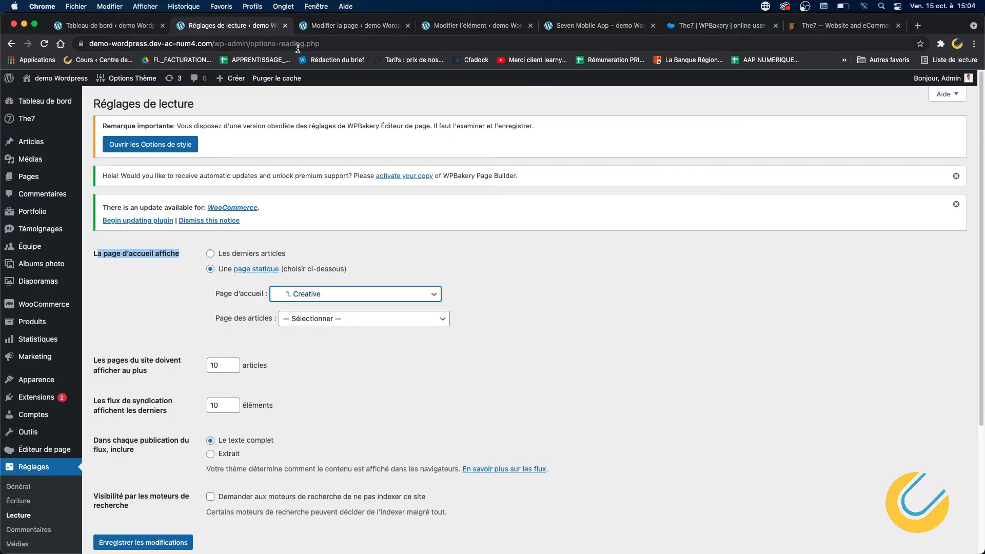
{"action": "left_click", "coordinate": [488, 27]}
{"action": "left_click", "coordinate": [578, 27]}
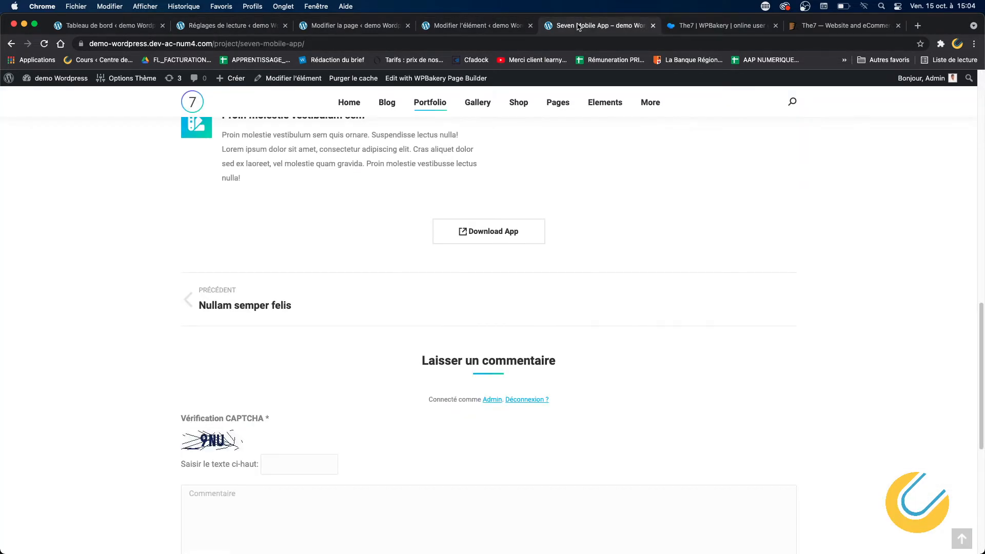
{"action": "left_click", "coordinate": [476, 27]}
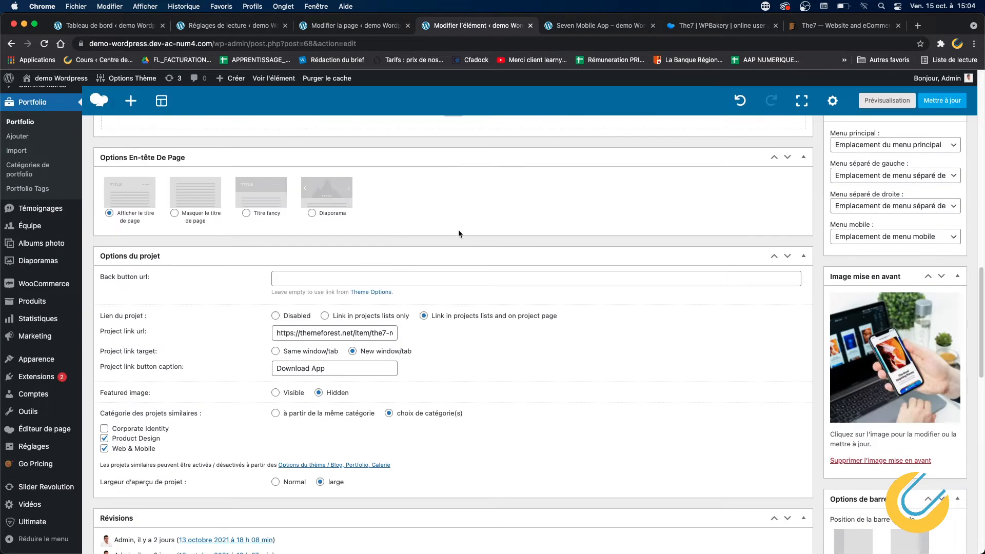
{"action": "scroll", "coordinate": [467, 236], "scroll_direction": "up", "scroll_amount": 9}
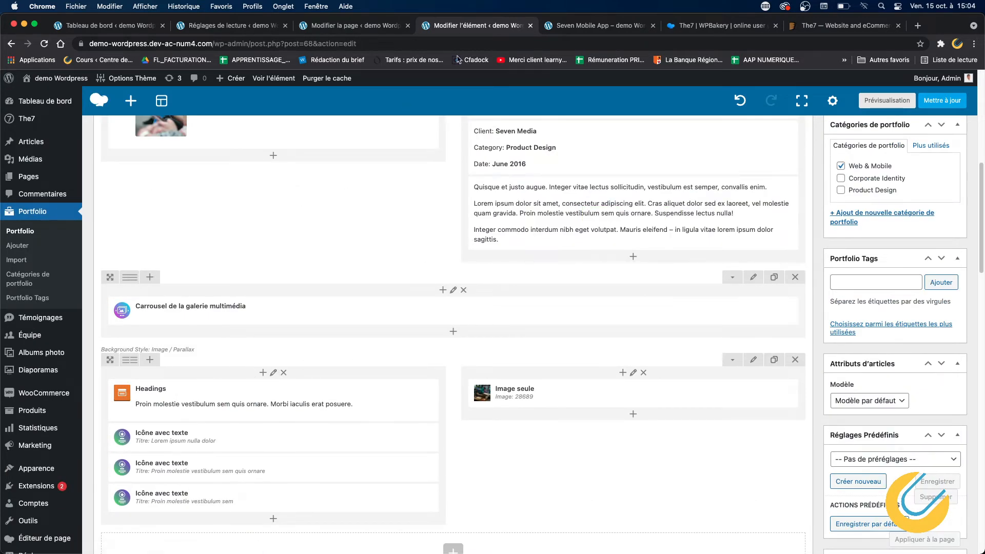
{"action": "left_click", "coordinate": [590, 25]}
{"action": "scroll", "coordinate": [387, 287], "scroll_direction": "up", "scroll_amount": 6}
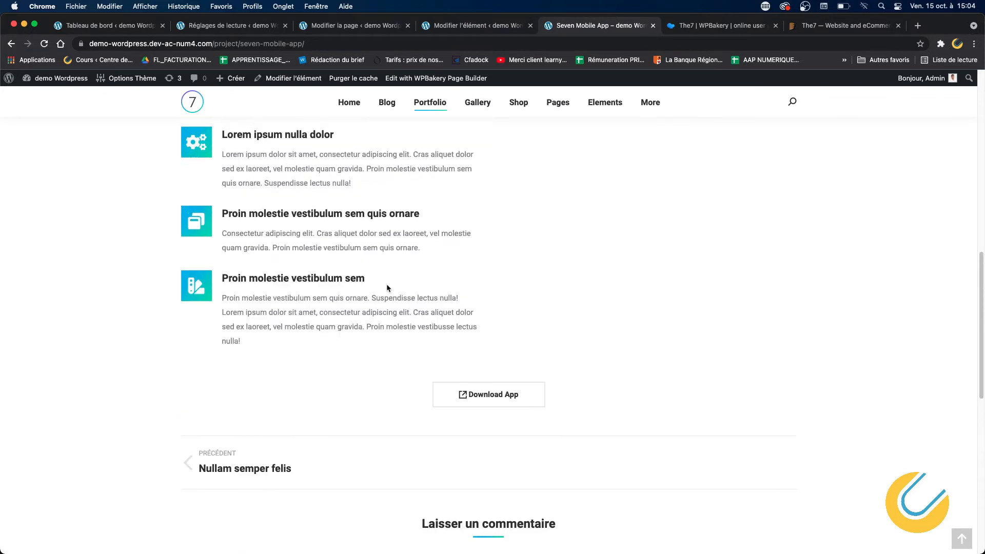
Check the end of the public project page against the item's blocks and update the Seven Mobile App portfolio item
{"action": "scroll", "coordinate": [386, 288], "scroll_direction": "down", "scroll_amount": 3}
{"action": "scroll", "coordinate": [386, 290], "scroll_direction": "down", "scroll_amount": 4}
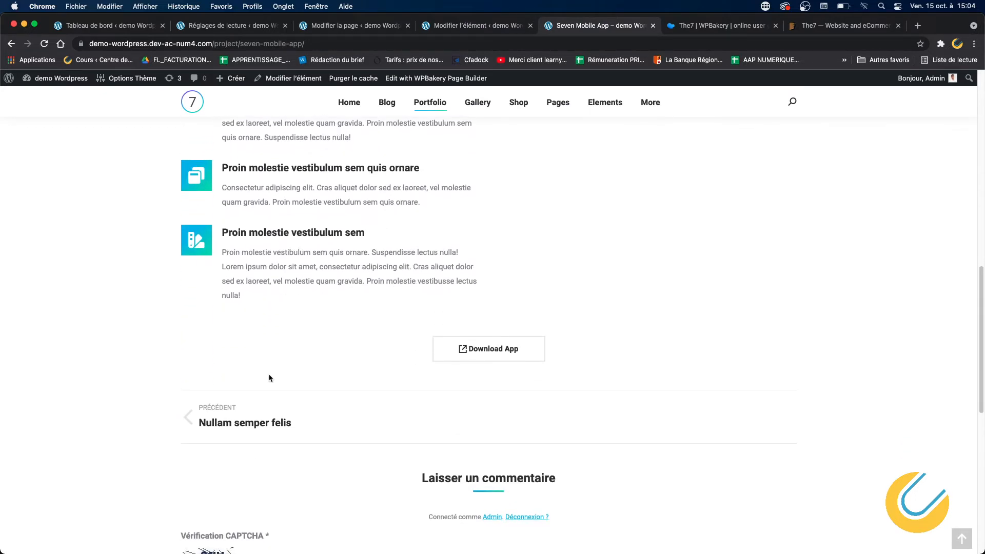
{"action": "left_click", "coordinate": [482, 26]}
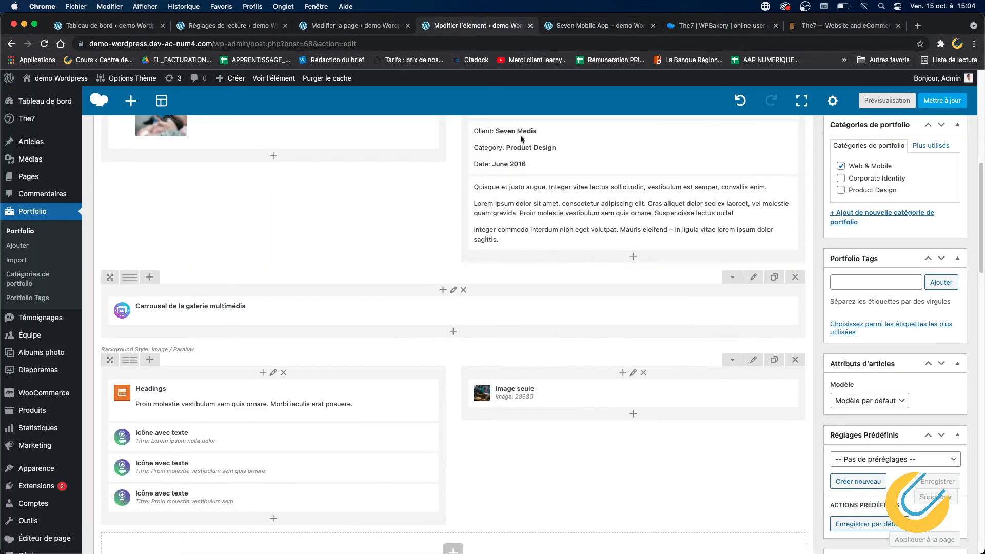
{"action": "scroll", "coordinate": [570, 259], "scroll_direction": "down", "scroll_amount": 3}
{"action": "scroll", "coordinate": [521, 267], "scroll_direction": "down", "scroll_amount": 8}
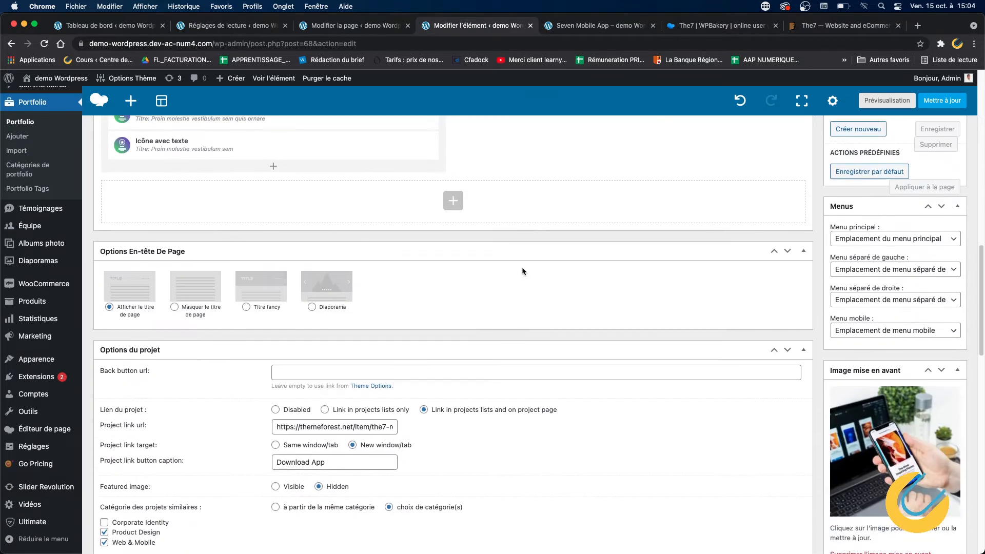
{"action": "scroll", "coordinate": [521, 267], "scroll_direction": "up", "scroll_amount": 3}
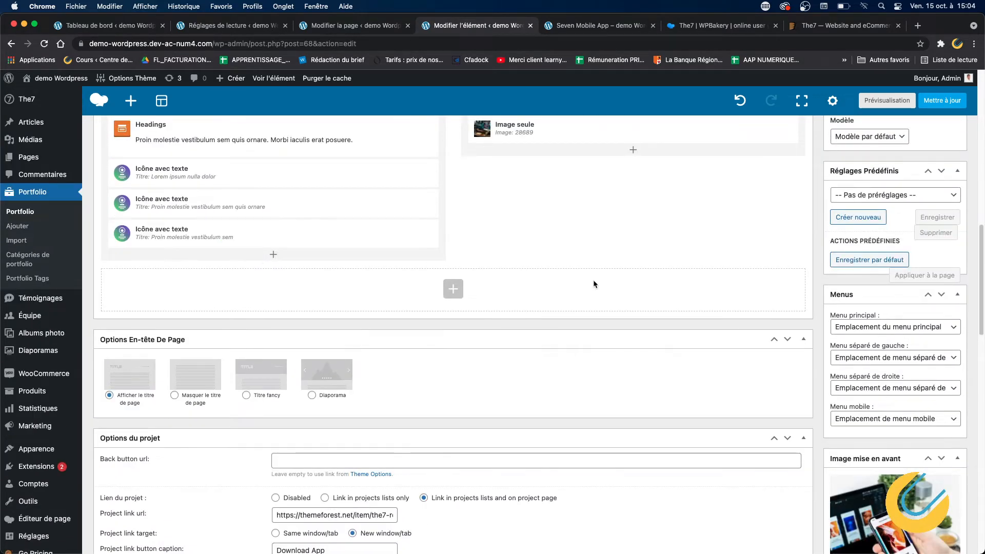
{"action": "scroll", "coordinate": [718, 231], "scroll_direction": "up", "scroll_amount": 1}
{"action": "left_click", "coordinate": [940, 102]}
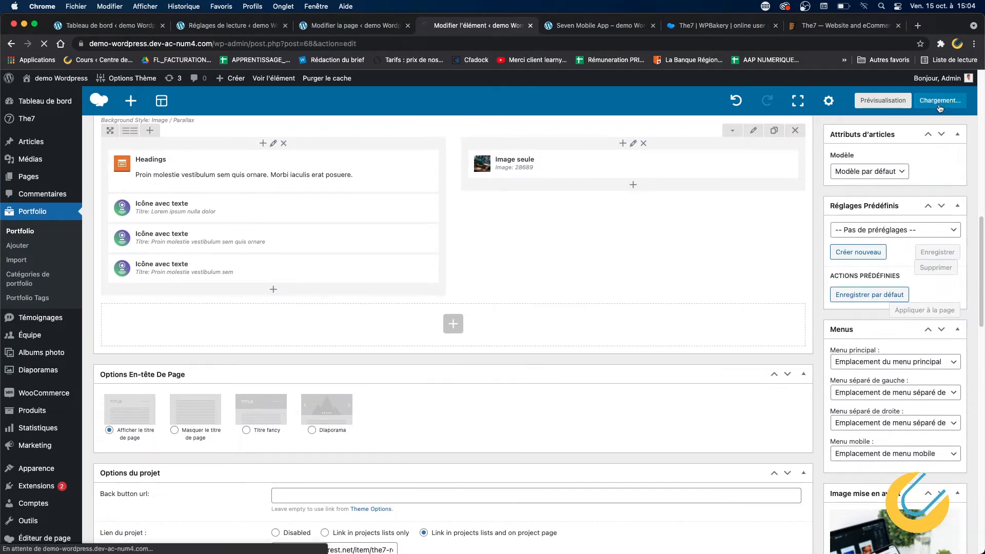
Reload the public Seven Mobile App page and check the replaced image beside the icon texts
{"action": "left_click", "coordinate": [610, 30]}
{"action": "left_click", "coordinate": [44, 45]}
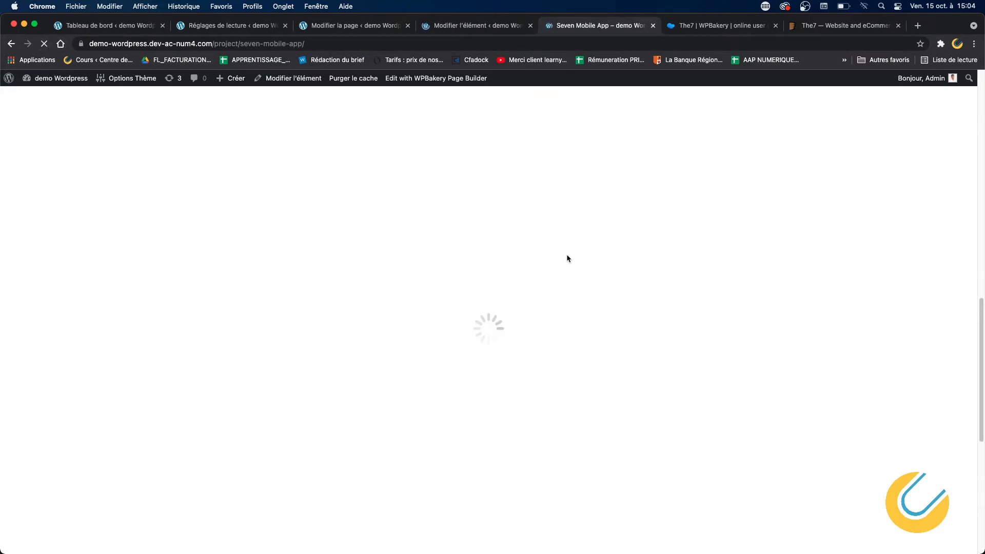
{"action": "scroll", "coordinate": [590, 282], "scroll_direction": "down", "scroll_amount": 5}
{"action": "scroll", "coordinate": [590, 281], "scroll_direction": "up", "scroll_amount": 10}
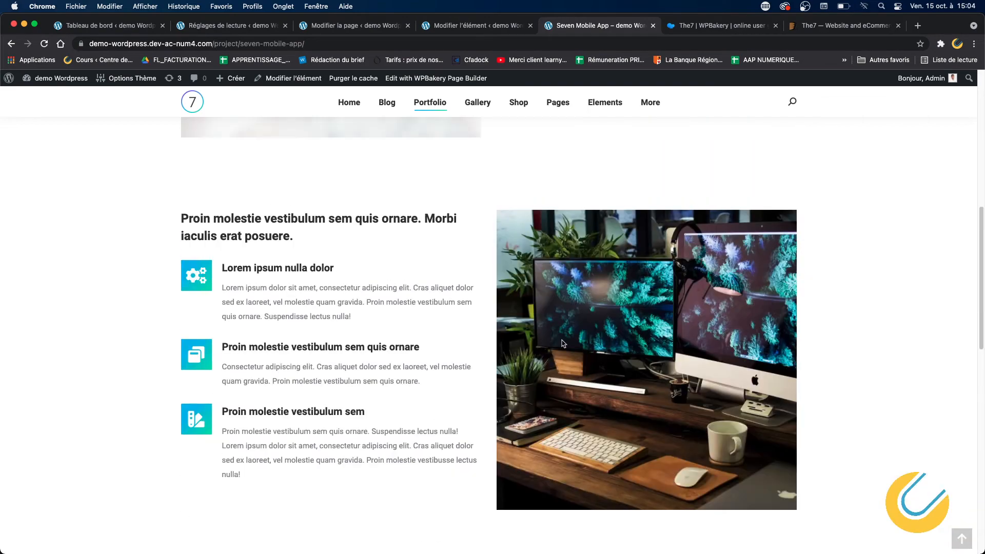
{"action": "scroll", "coordinate": [568, 342], "scroll_direction": "down", "scroll_amount": 5}
{"action": "scroll", "coordinate": [701, 323], "scroll_direction": "up", "scroll_amount": 10}
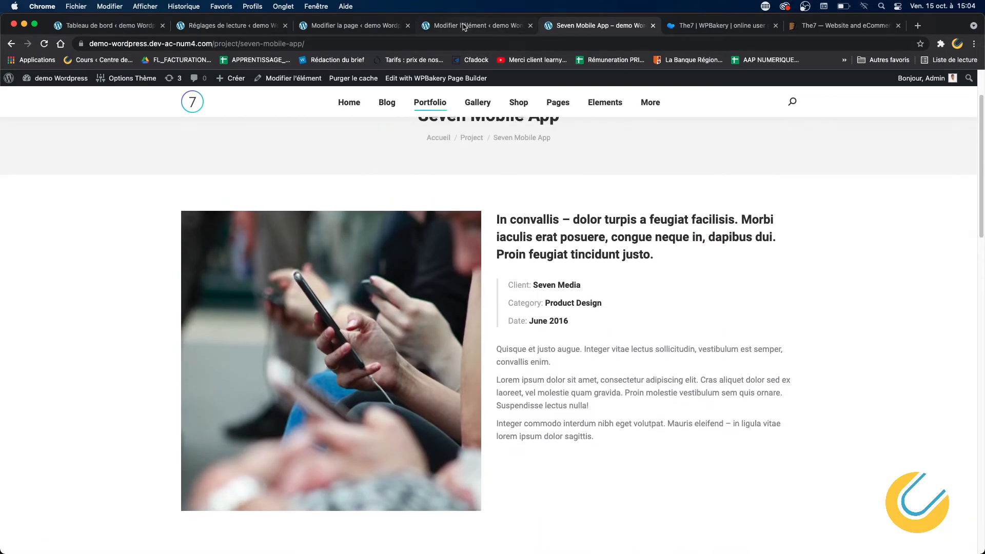
Return to the list of portfolio items and open Nullam lobortis lacus for editing
{"action": "left_click", "coordinate": [463, 26]}
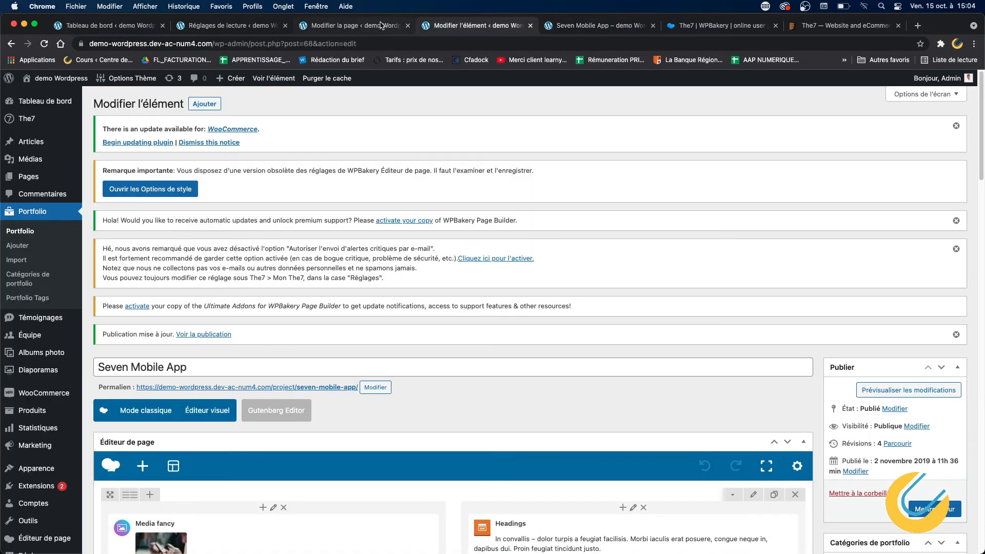
{"action": "left_click", "coordinate": [381, 25]}
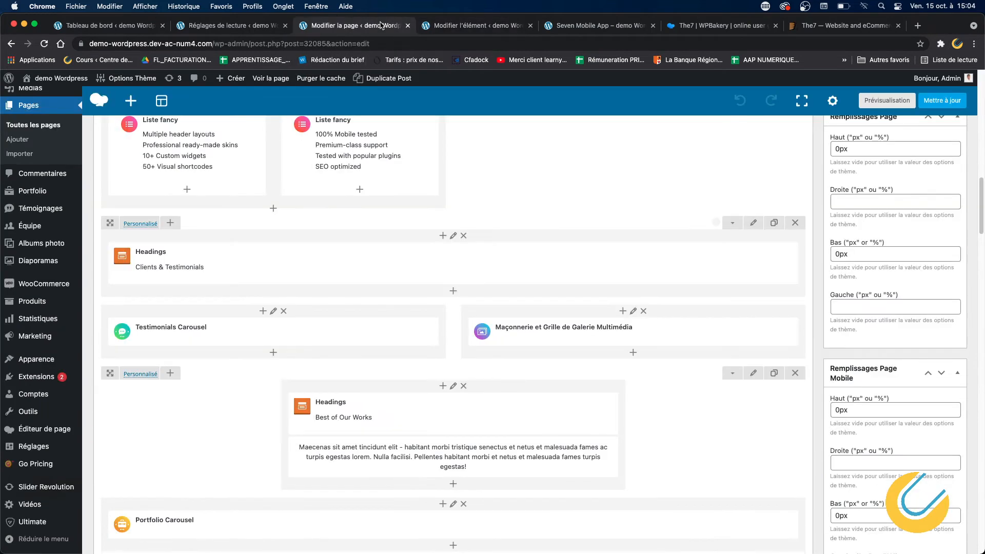
{"action": "left_click", "coordinate": [473, 25]}
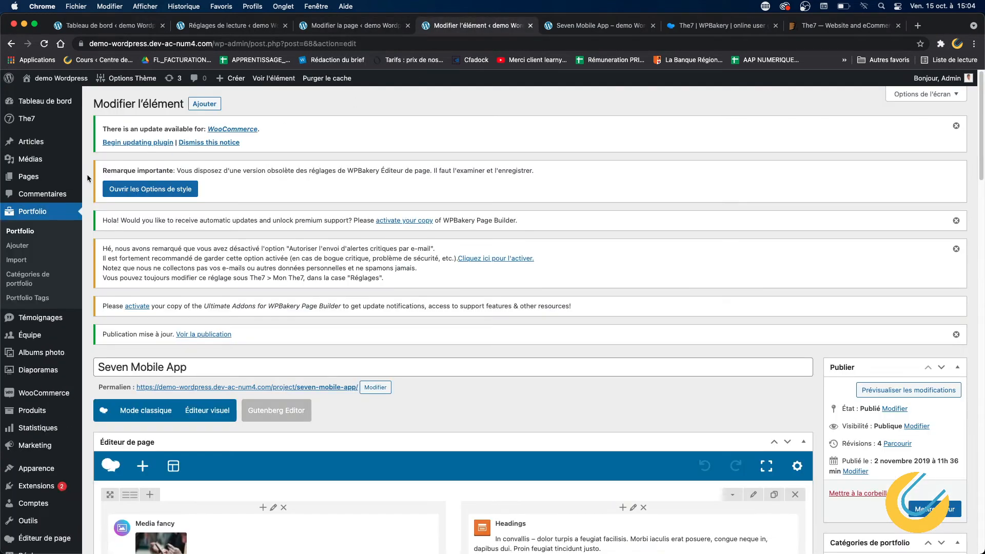
{"action": "left_click", "coordinate": [15, 232]}
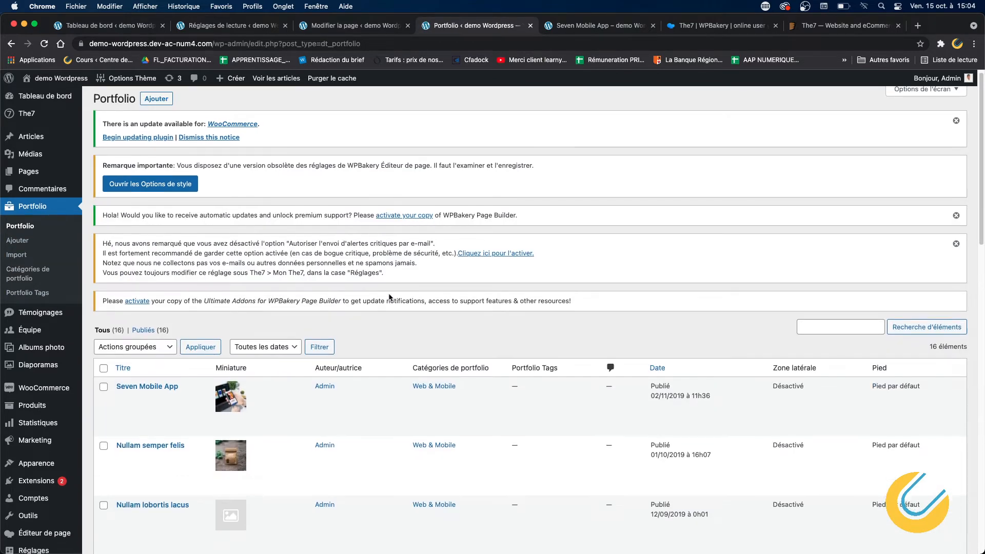
{"action": "scroll", "coordinate": [390, 297], "scroll_direction": "down", "scroll_amount": 3}
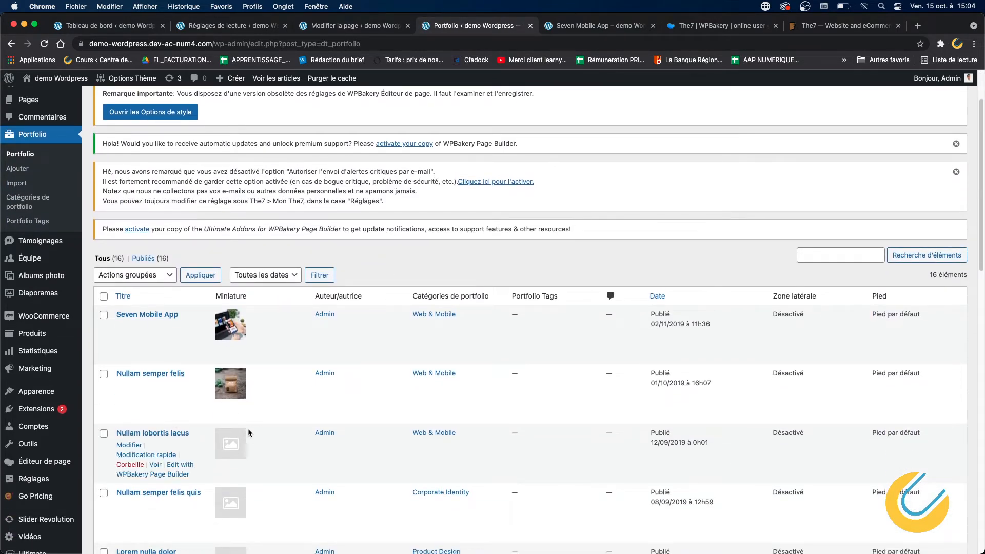
{"action": "left_click", "coordinate": [129, 446]}
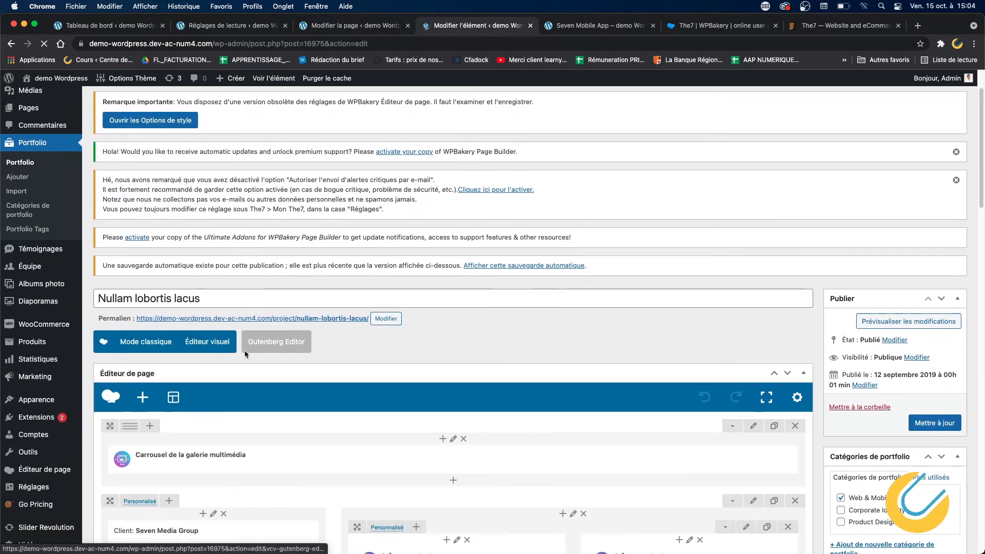
Change the portfolio item's title to Projet Marketing
{"action": "scroll", "coordinate": [244, 349], "scroll_direction": "down", "scroll_amount": 2}
{"action": "left_click", "coordinate": [222, 261]}
{"action": "triple_click", "coordinate": [222, 261]}
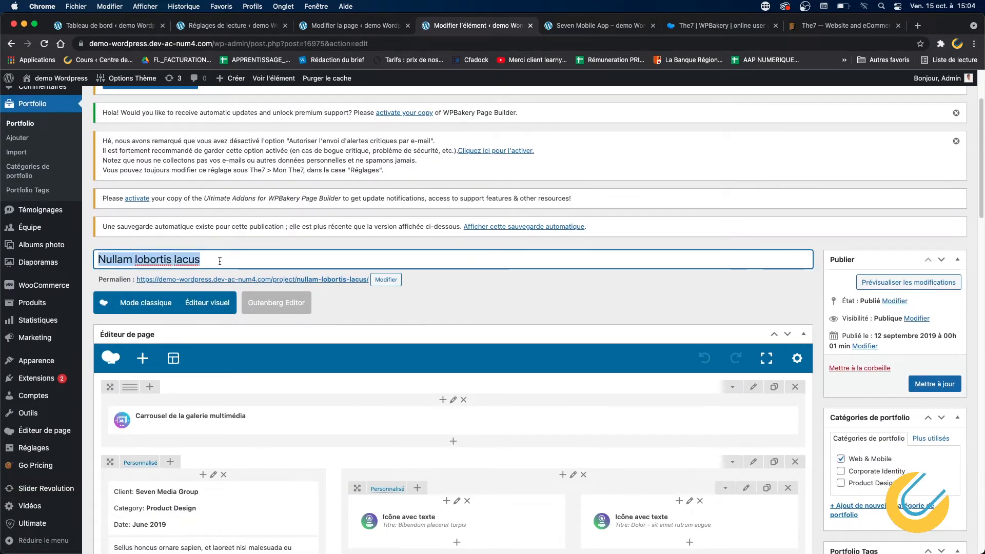
{"action": "type", "text": "Projet "}
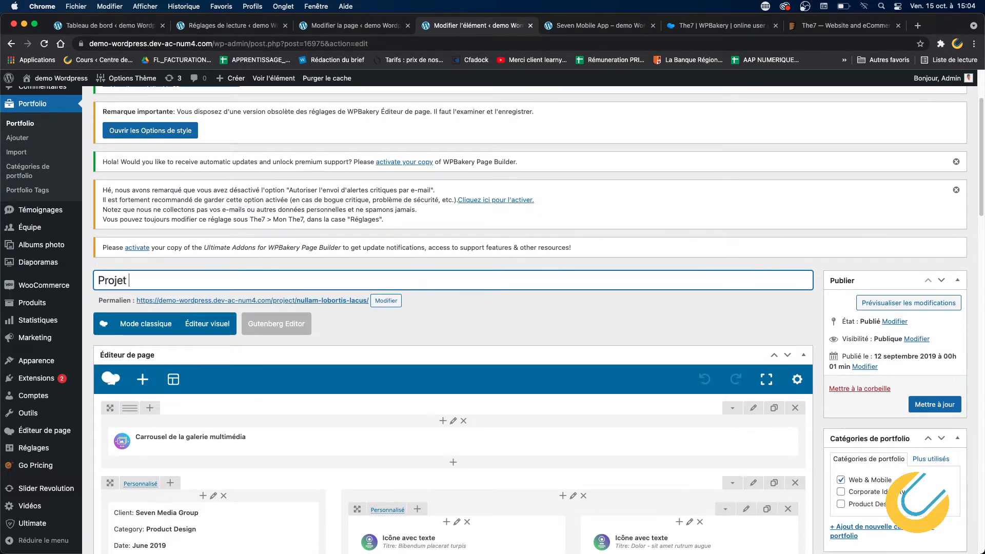
{"action": "type", "text": "Marketing"}
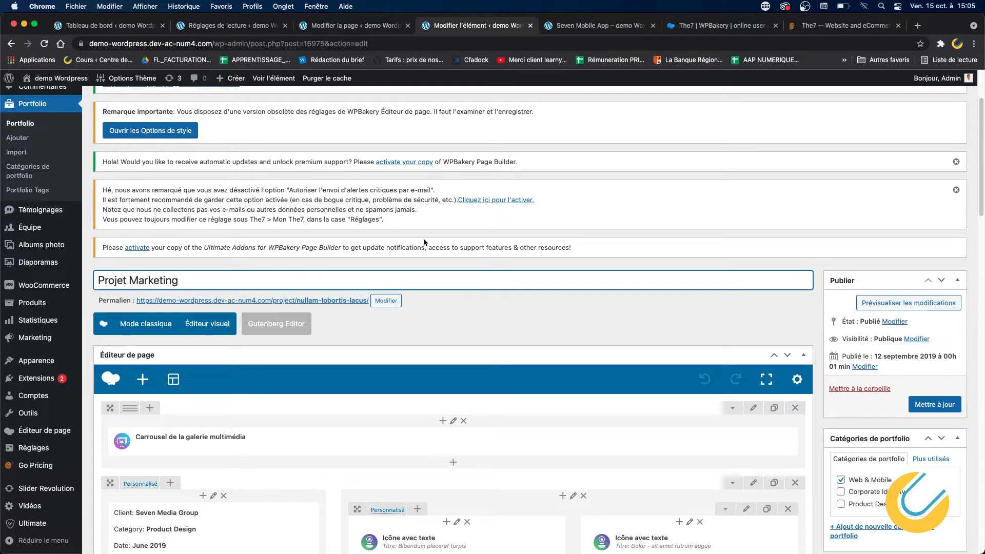
Look over the item's content blocks and project options, and open the selection of its featured image (Image mise en avant)
{"action": "scroll", "coordinate": [468, 248], "scroll_direction": "down", "scroll_amount": 5}
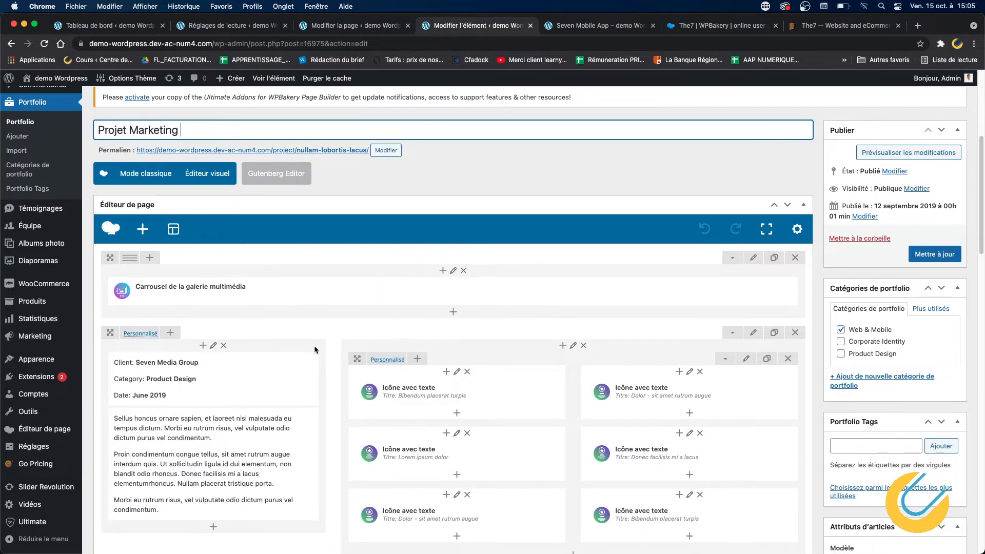
{"action": "mouse_move", "coordinate": [456, 392]}
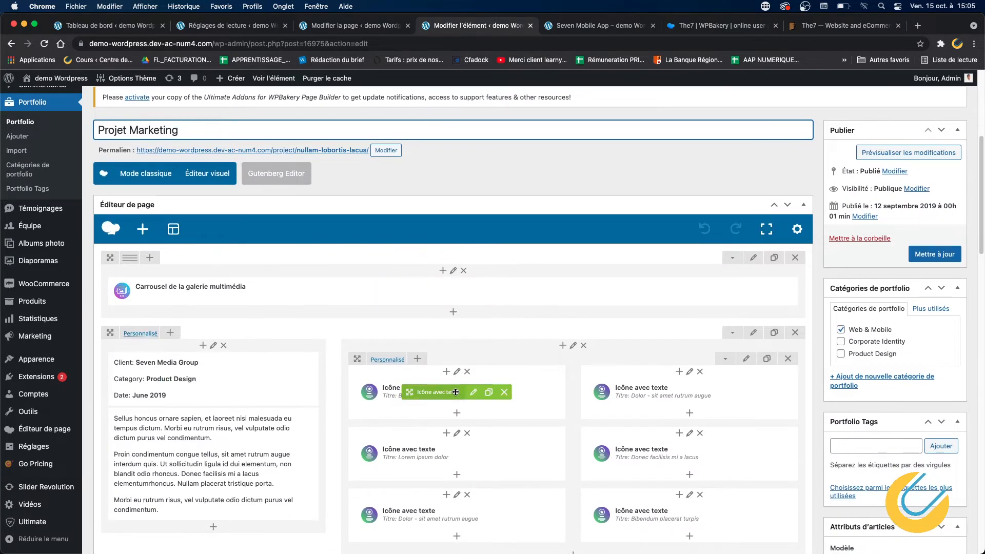
{"action": "left_click_drag", "start_coordinate": [455, 392], "coordinate": [558, 329]}
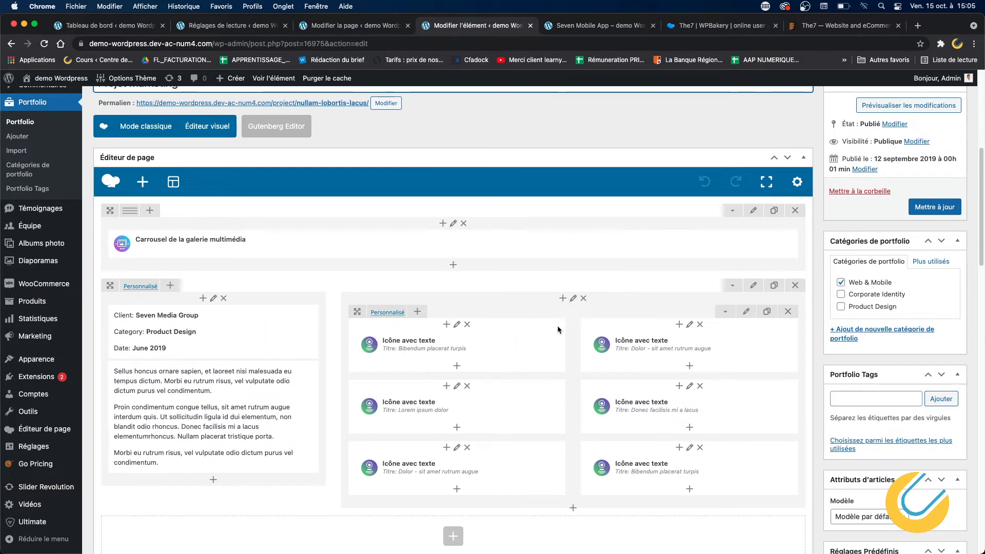
{"action": "scroll", "coordinate": [558, 329], "scroll_direction": "down", "scroll_amount": 7}
{"action": "scroll", "coordinate": [906, 379], "scroll_direction": "down", "scroll_amount": 10}
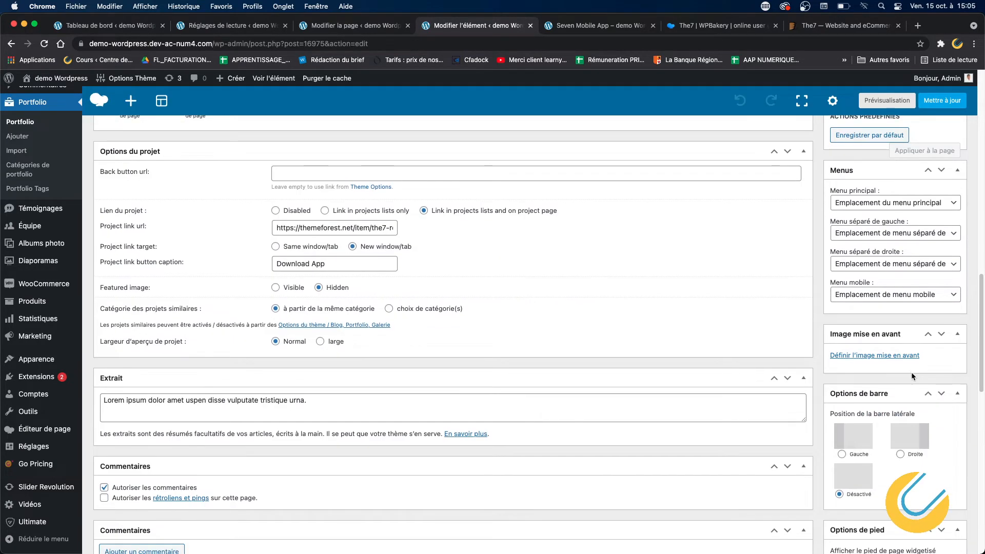
{"action": "left_click", "coordinate": [891, 357]}
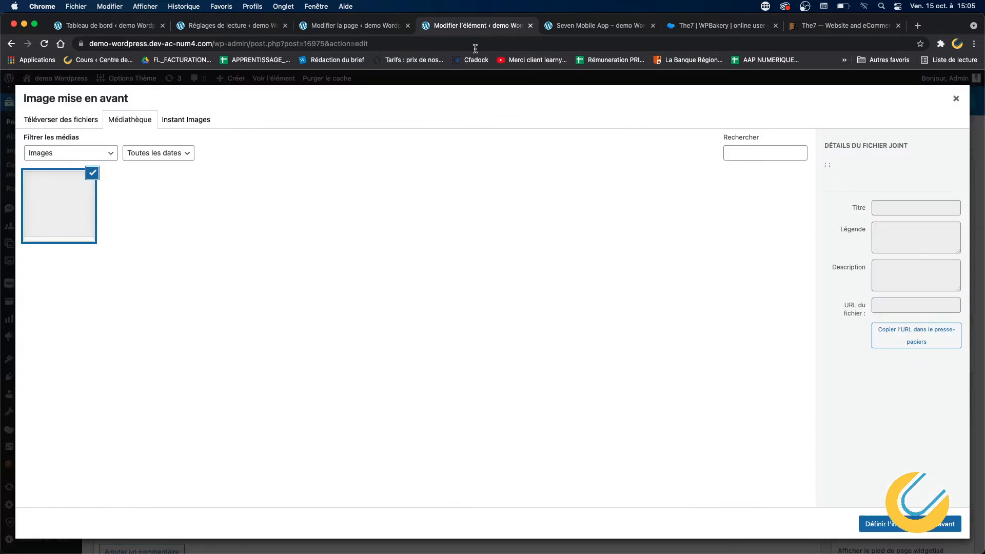
Open the public home page in a new tab and examine the Nullam lobortis lacus entry in its portfolio carousel
{"action": "left_click", "coordinate": [333, 26]}
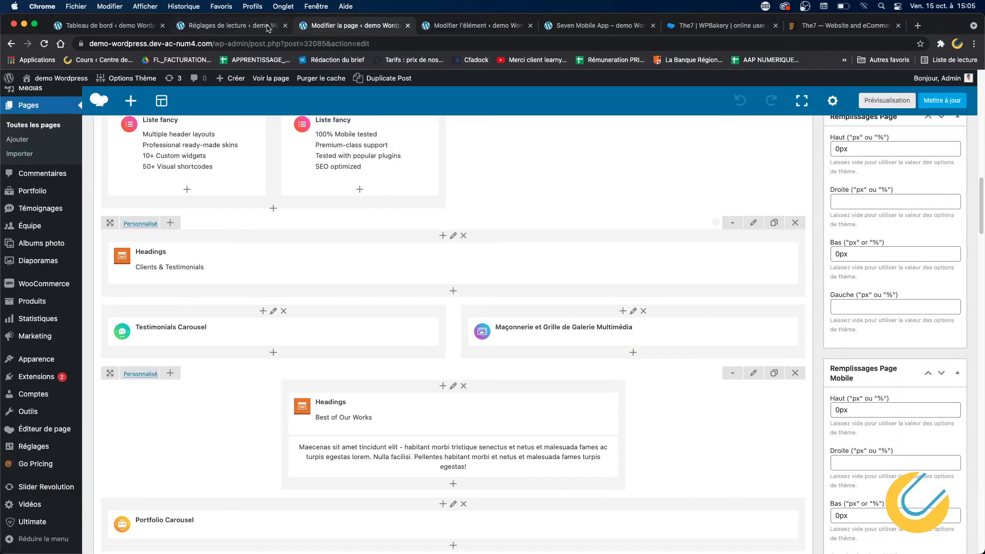
{"action": "left_click", "coordinate": [237, 26]}
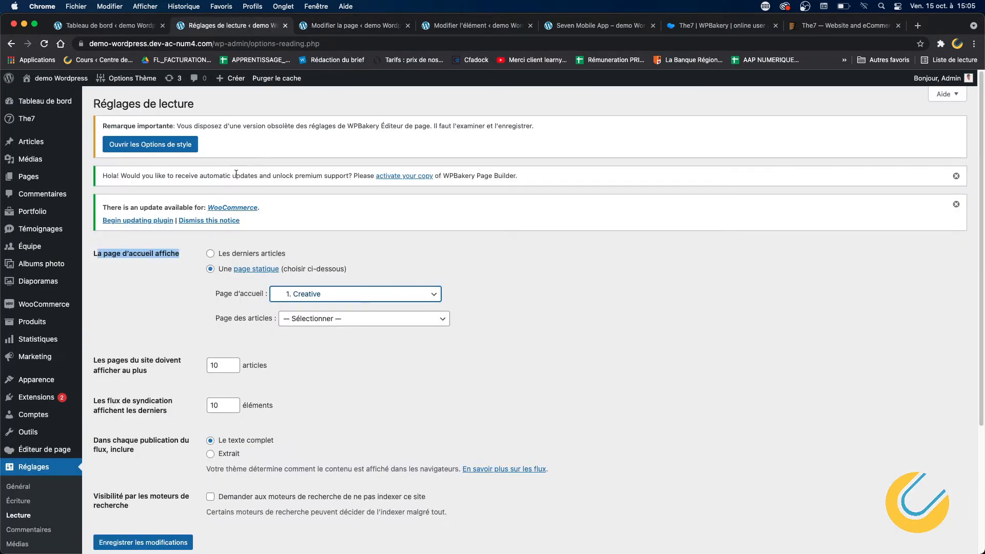
{"action": "left_click", "coordinate": [566, 26]}
{"action": "left_click", "coordinate": [482, 27]}
{"action": "left_click", "coordinate": [354, 27]}
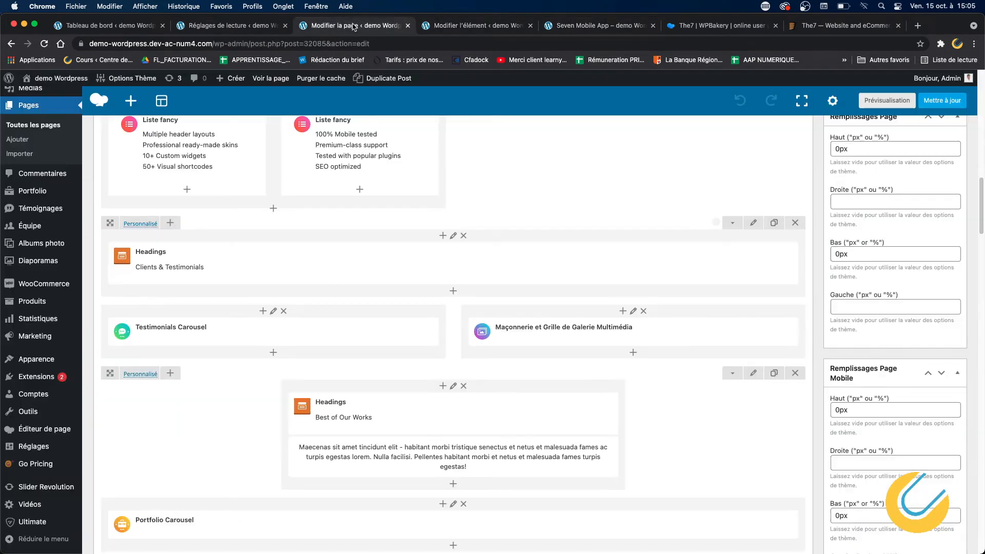
{"action": "mouse_move", "coordinate": [53, 78]}
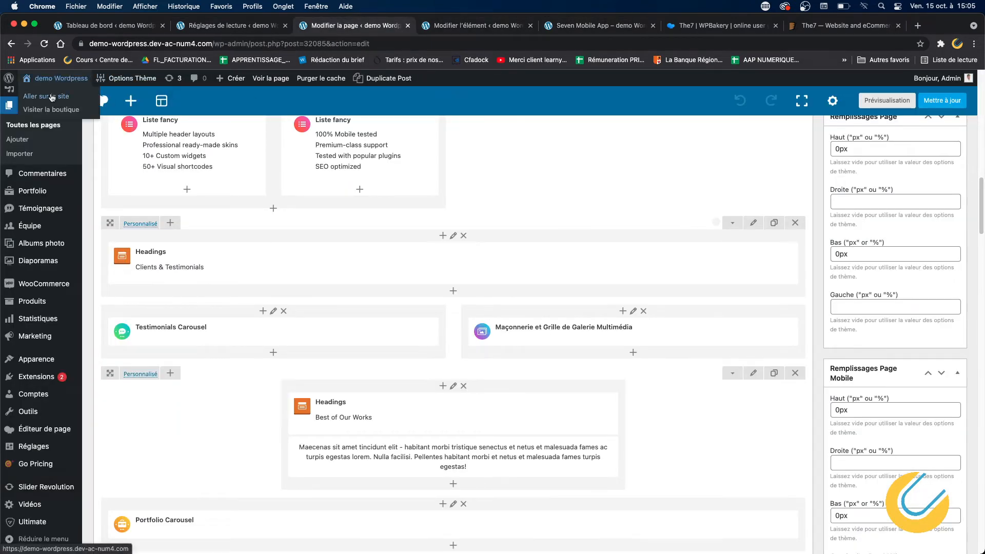
{"action": "right_click", "coordinate": [51, 96]}
{"action": "left_click", "coordinate": [65, 101]}
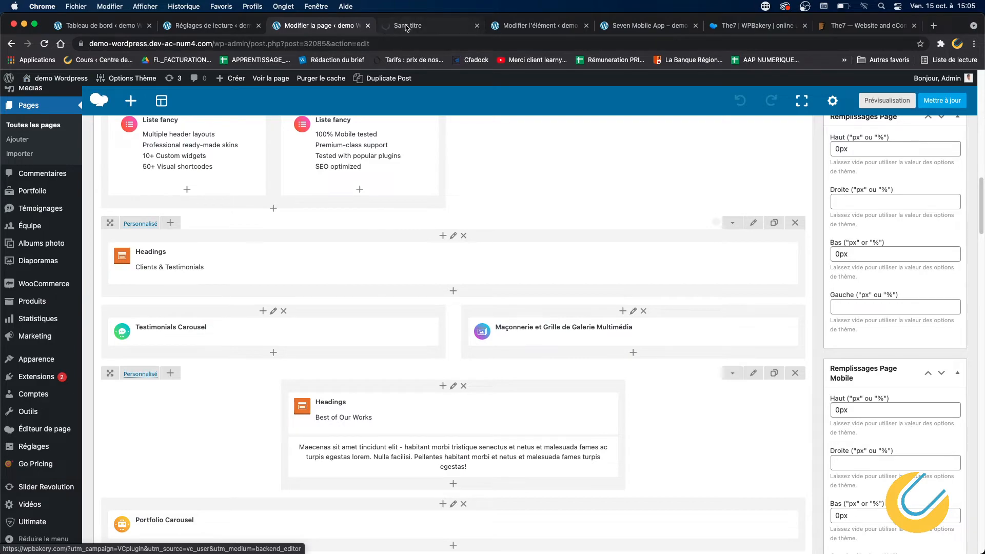
{"action": "left_click", "coordinate": [441, 26]}
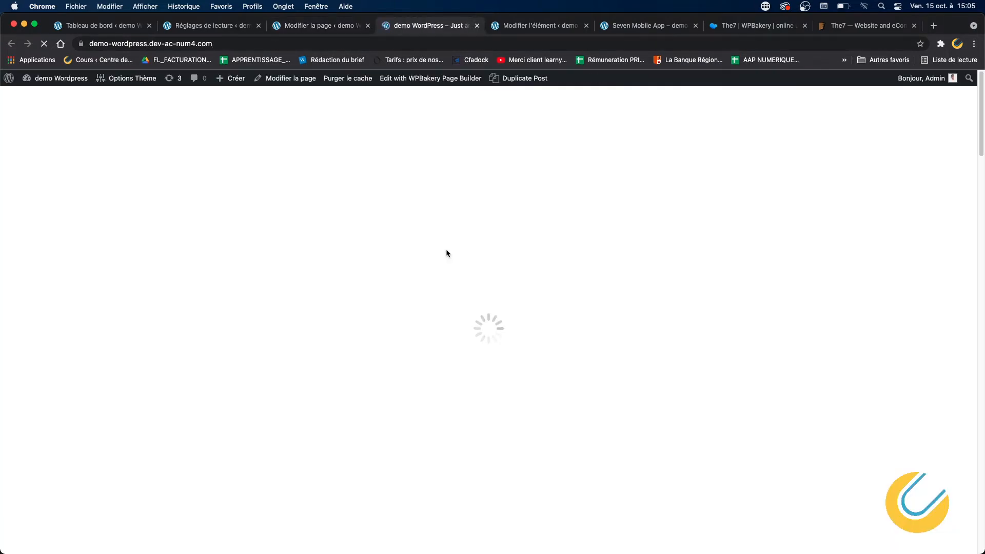
{"action": "scroll", "coordinate": [441, 261], "scroll_direction": "down", "scroll_amount": 20}
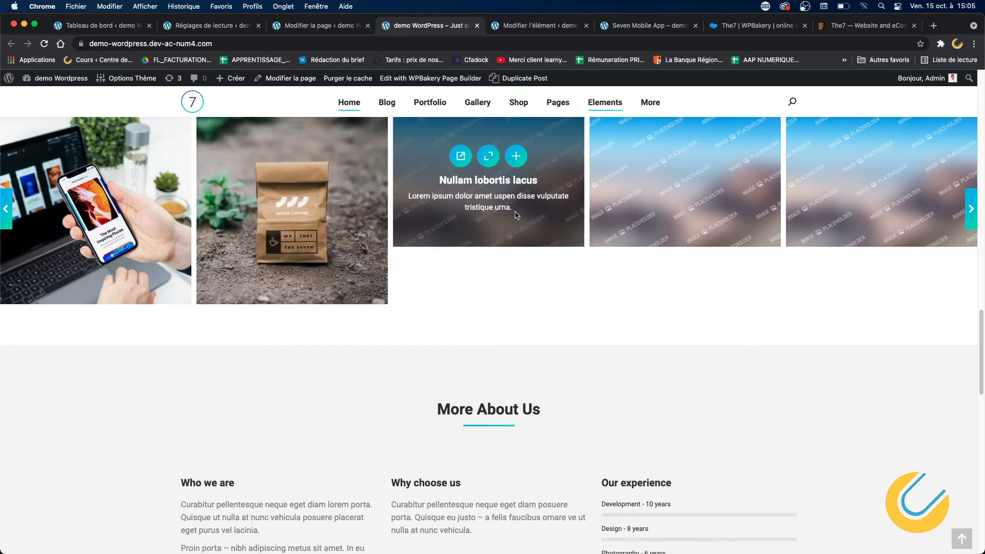
{"action": "left_click", "coordinate": [333, 25]}
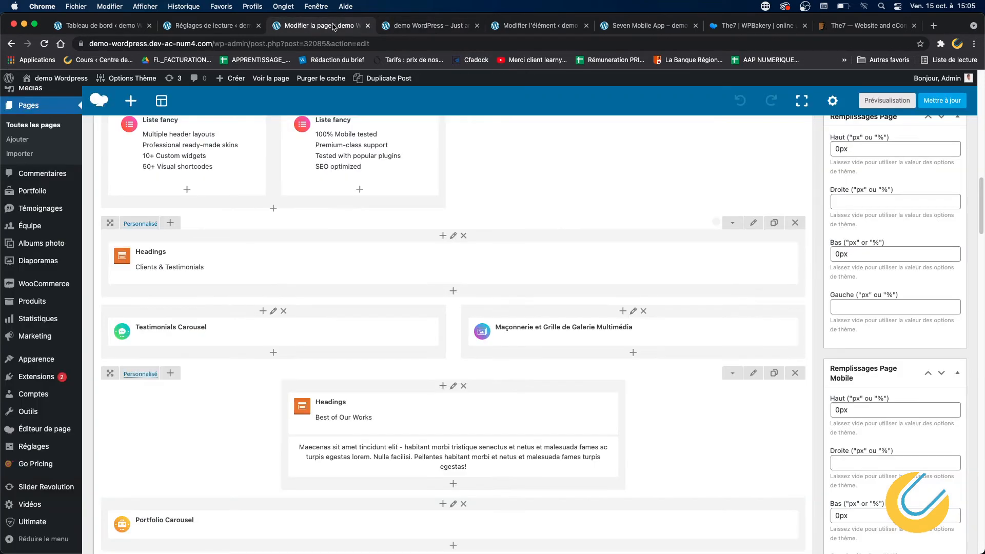
Browse the featured image choices with the media filters Non attaché and Les miens, trying contact_gallery_1.jpg
{"action": "left_click", "coordinate": [533, 25]}
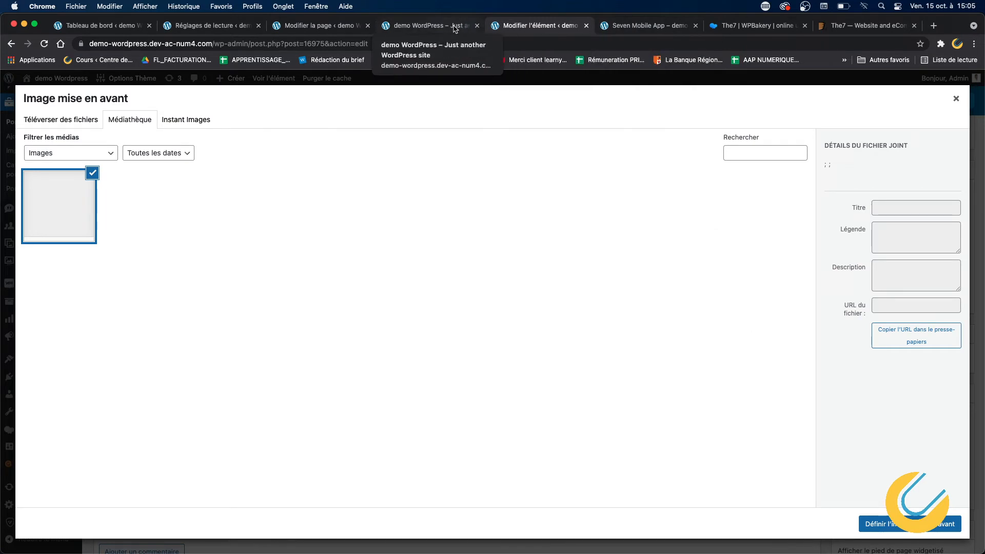
{"action": "left_click", "coordinate": [99, 173]}
{"action": "left_click", "coordinate": [91, 154]}
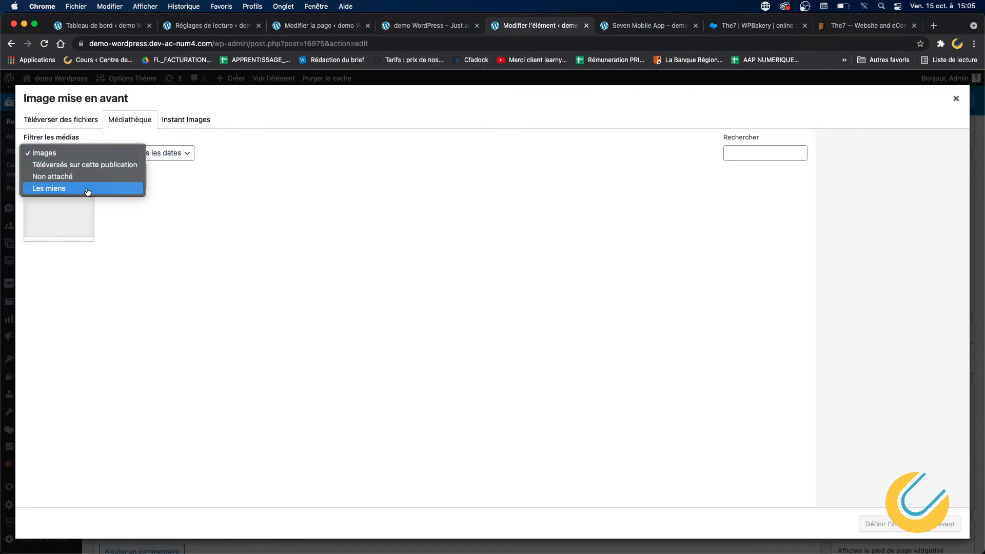
{"action": "left_click", "coordinate": [82, 177]}
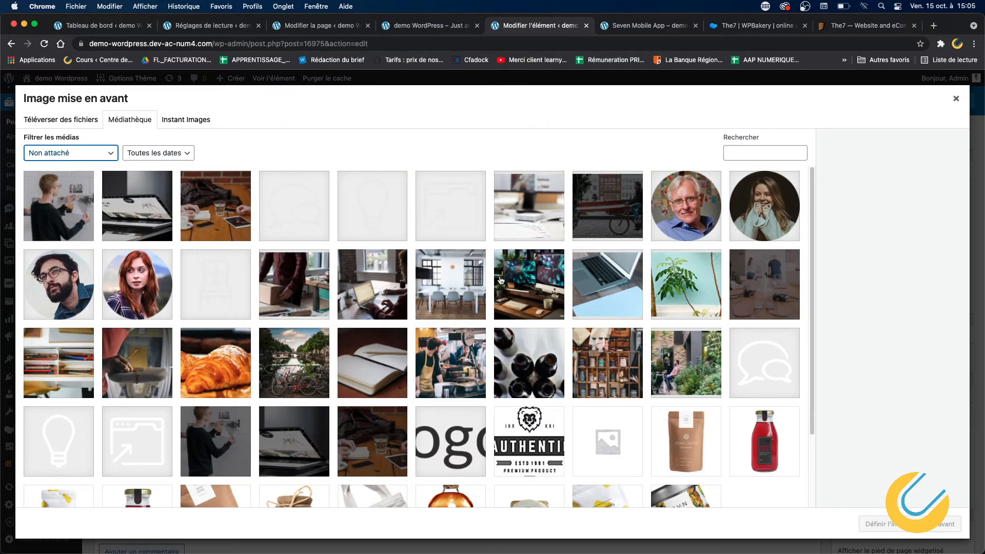
{"action": "left_click", "coordinate": [387, 293]}
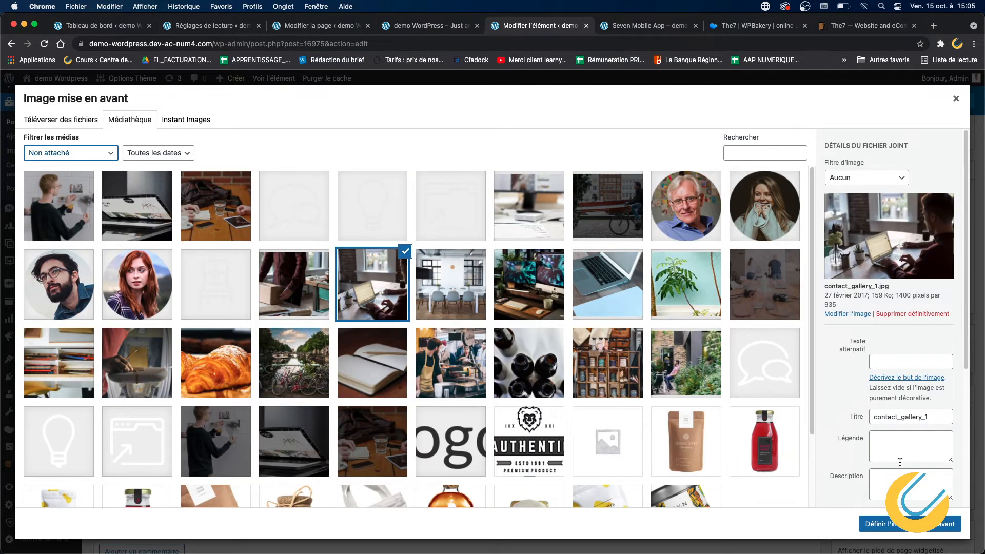
{"action": "scroll", "coordinate": [414, 335], "scroll_direction": "down", "scroll_amount": 4}
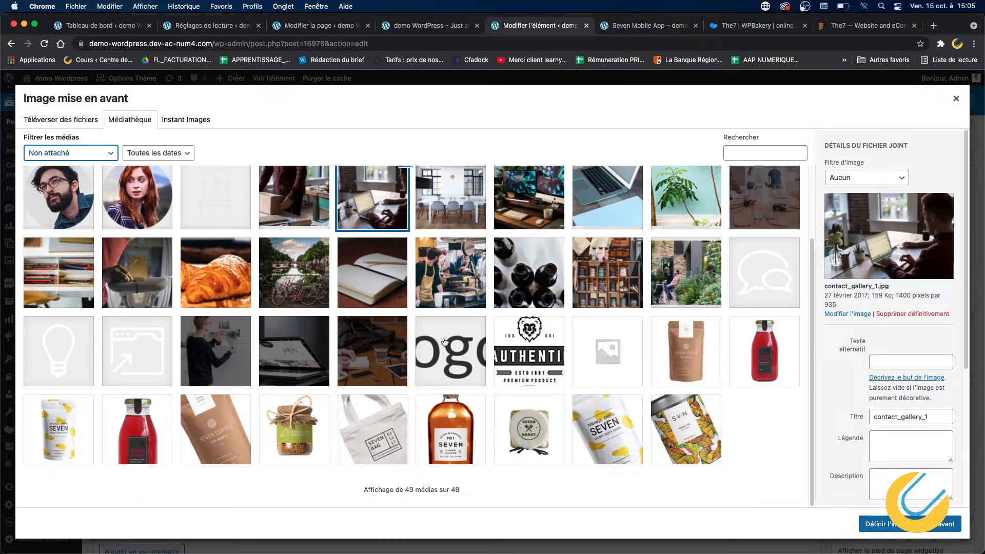
{"action": "left_click", "coordinate": [82, 152]}
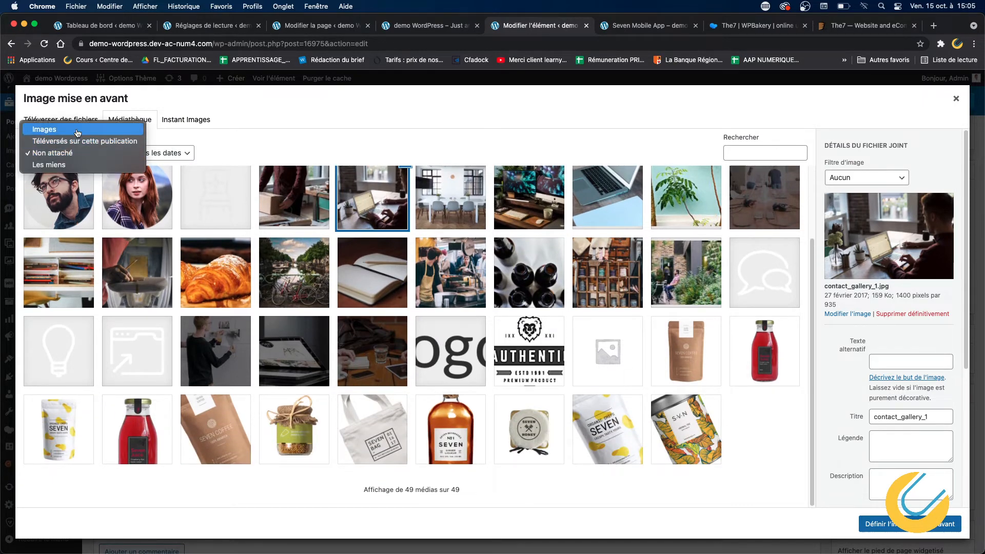
{"action": "left_click", "coordinate": [68, 166]}
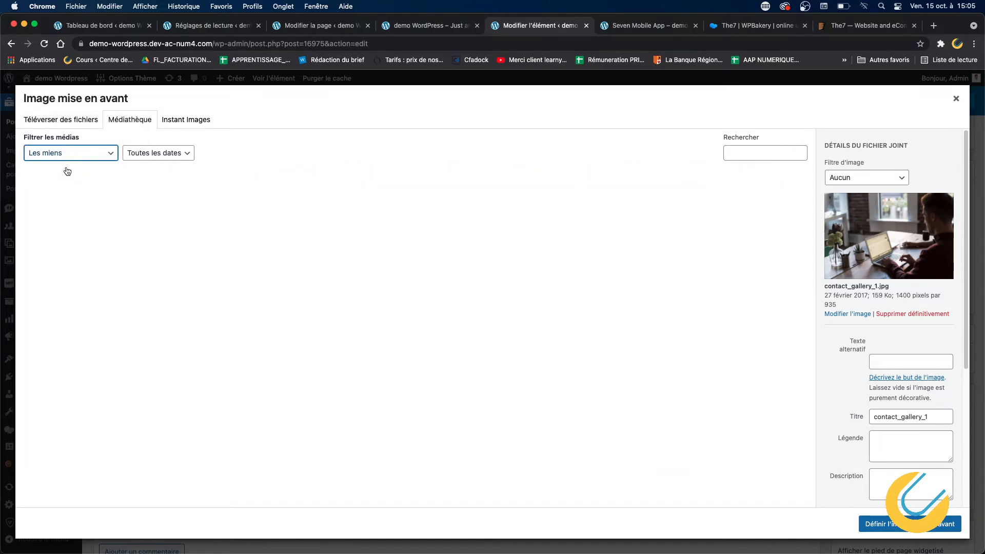
Filter the media library by Images and set p-305-900x1200-1.jpeg as the portfolio item's featured image
{"action": "left_click", "coordinate": [72, 153]}
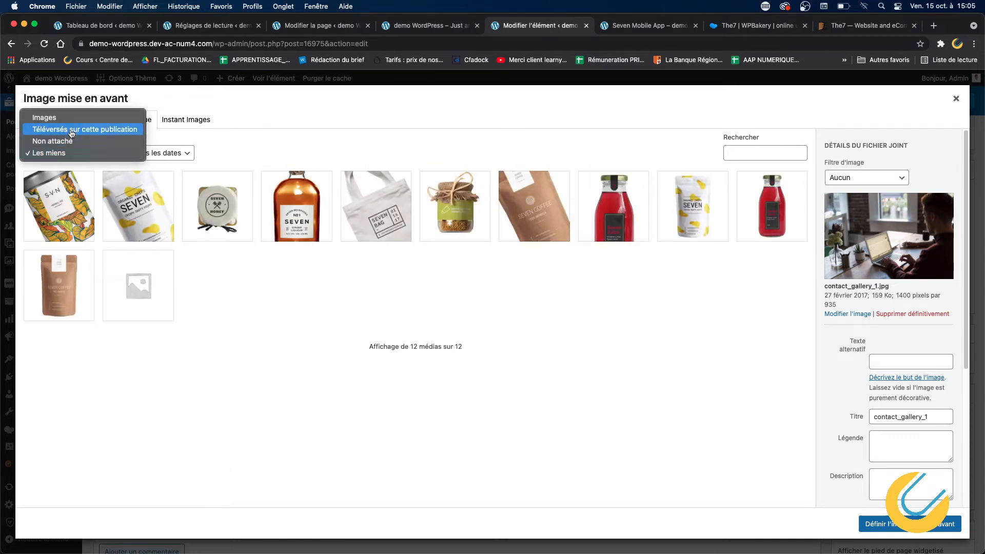
{"action": "left_click", "coordinate": [67, 119]}
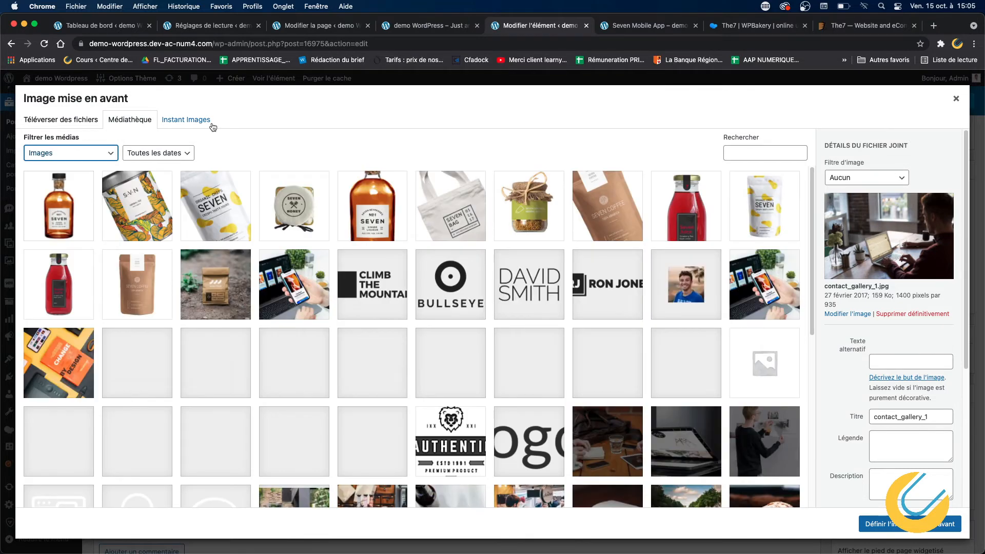
{"action": "scroll", "coordinate": [534, 355], "scroll_direction": "down", "scroll_amount": 2}
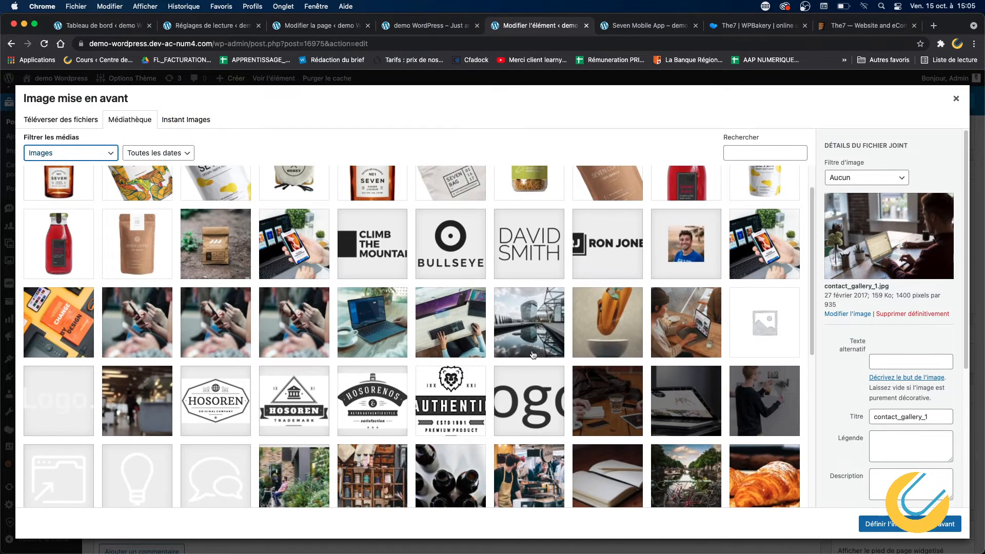
{"action": "left_click", "coordinate": [66, 324]}
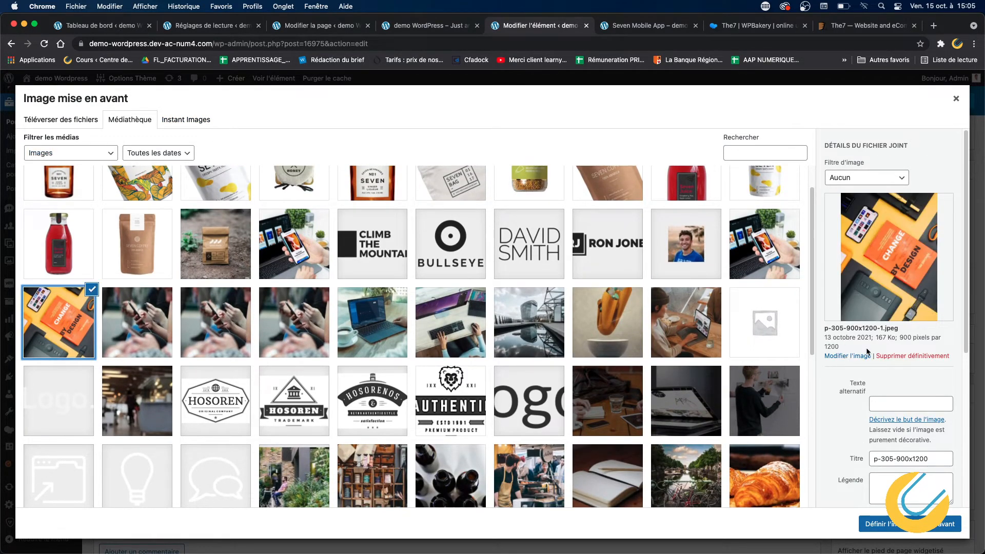
{"action": "left_click", "coordinate": [922, 530]}
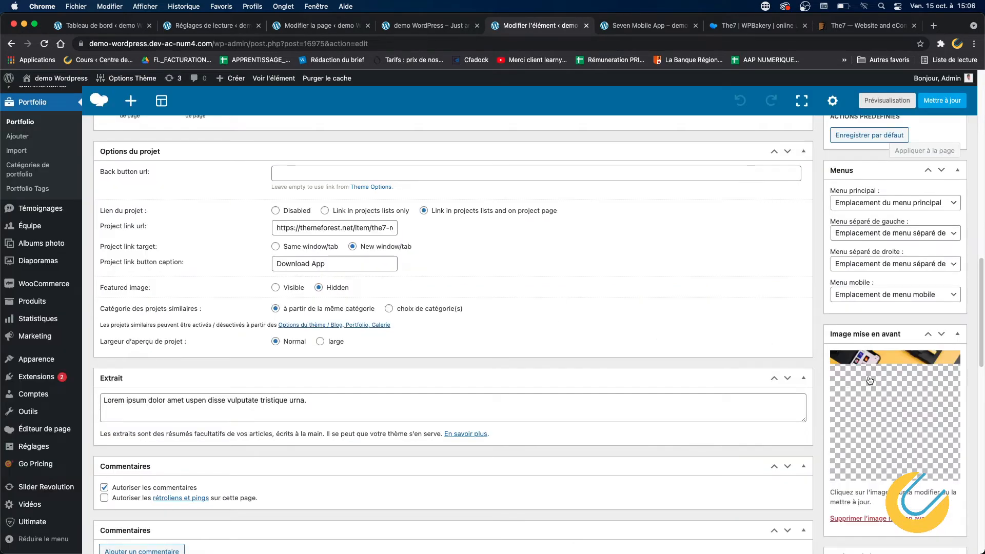
{"action": "left_click", "coordinate": [439, 29]}
{"action": "left_click", "coordinate": [494, 27]}
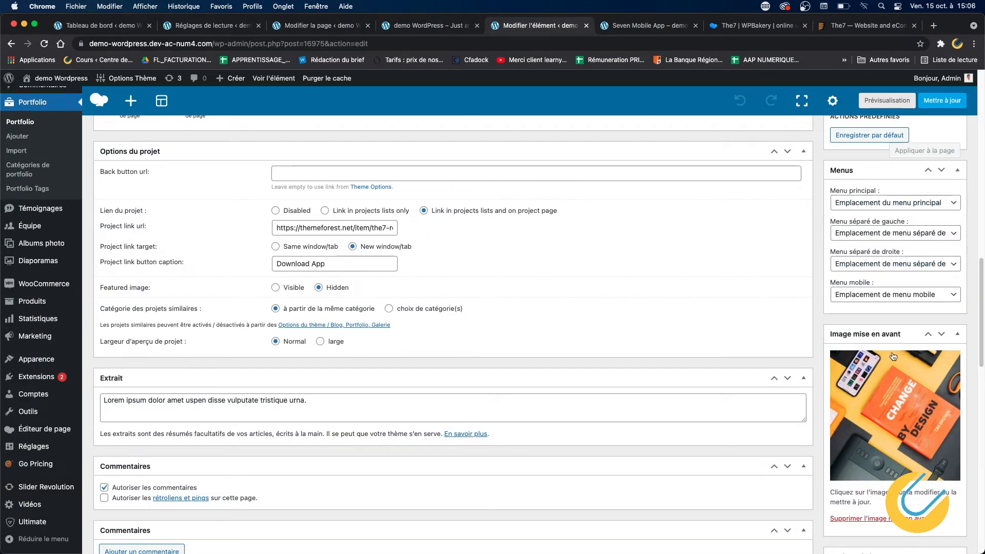
Update the Projet Marketing portfolio item and reload the public home page to check its image in the portfolio carousel
{"action": "scroll", "coordinate": [486, 260], "scroll_direction": "up", "scroll_amount": 15}
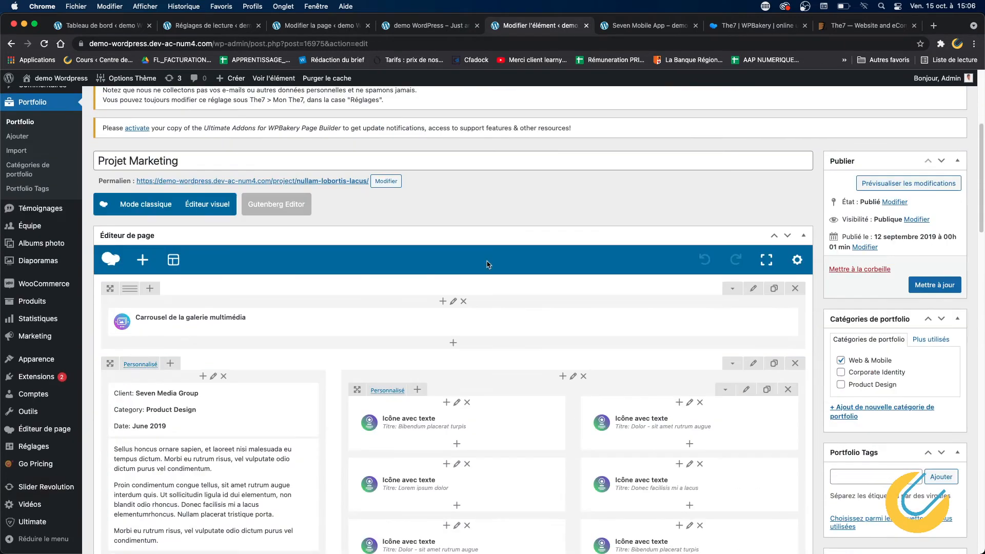
{"action": "scroll", "coordinate": [487, 264], "scroll_direction": "down", "scroll_amount": 2}
{"action": "left_click", "coordinate": [925, 217]}
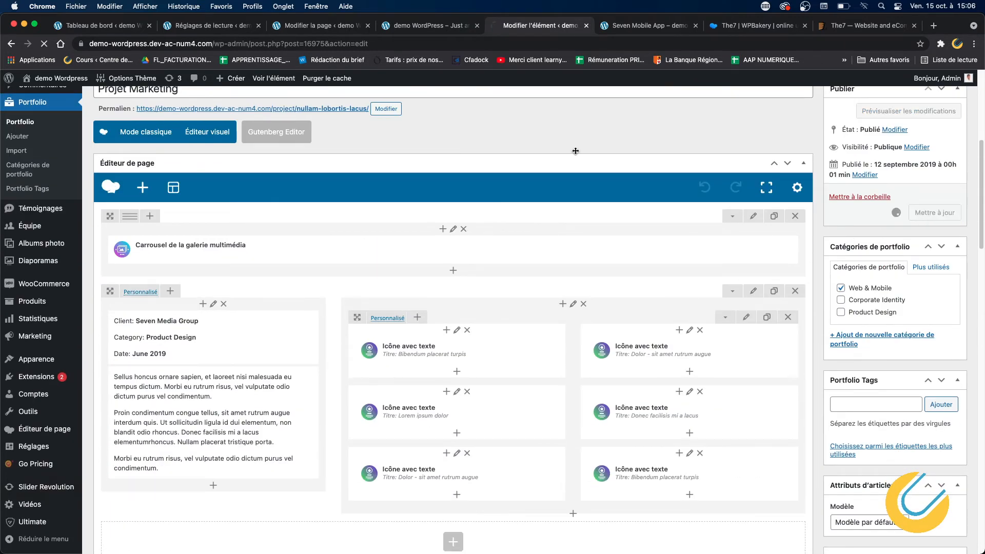
{"action": "left_click", "coordinate": [442, 31]}
{"action": "left_click", "coordinate": [45, 44]}
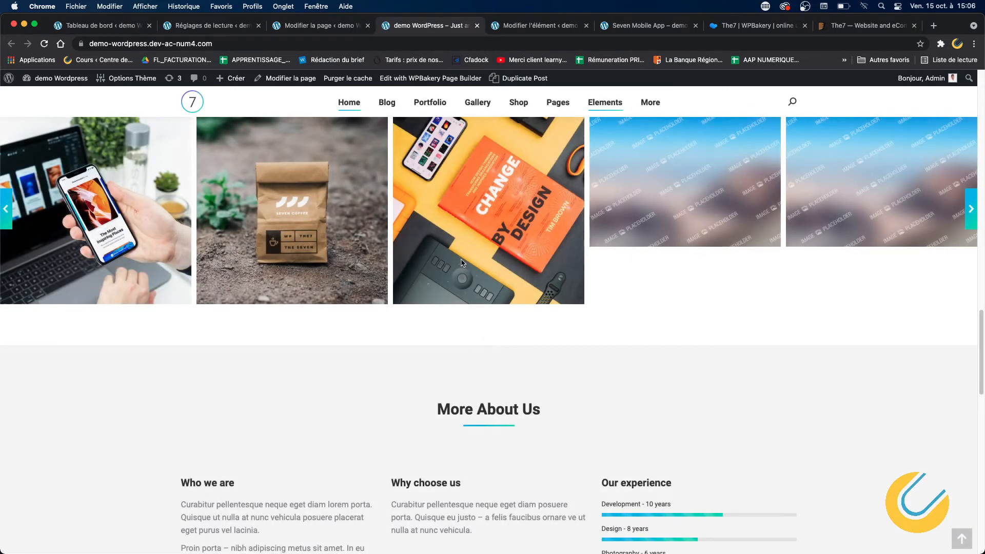
{"action": "scroll", "coordinate": [575, 277], "scroll_direction": "down", "scroll_amount": 1}
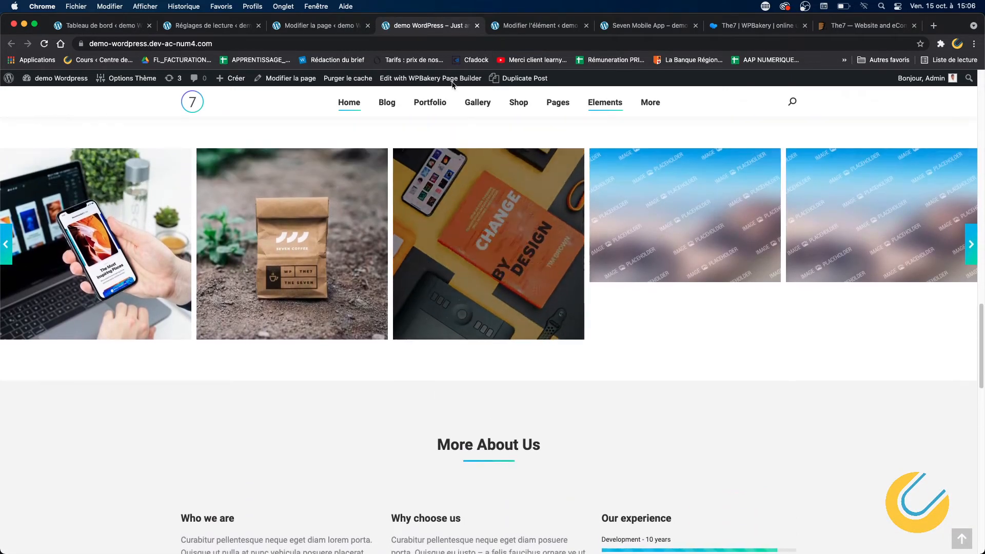
Return to the home page's editor and open the settings of the Portfolio Carousel block under Best of Our Works
{"action": "left_click", "coordinate": [333, 26]}
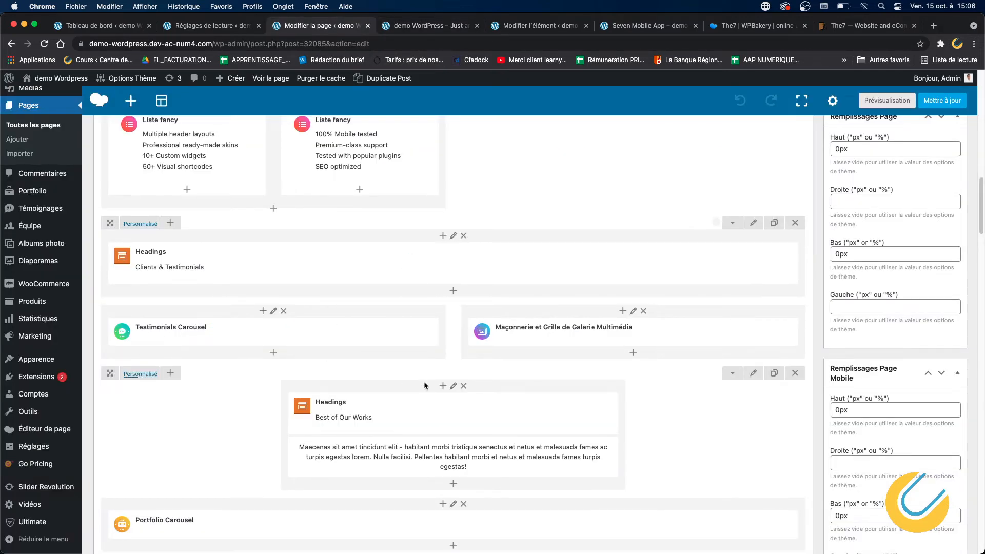
{"action": "scroll", "coordinate": [424, 383], "scroll_direction": "up", "scroll_amount": 1}
{"action": "scroll", "coordinate": [423, 384], "scroll_direction": "up", "scroll_amount": 5}
{"action": "scroll", "coordinate": [423, 383], "scroll_direction": "down", "scroll_amount": 12}
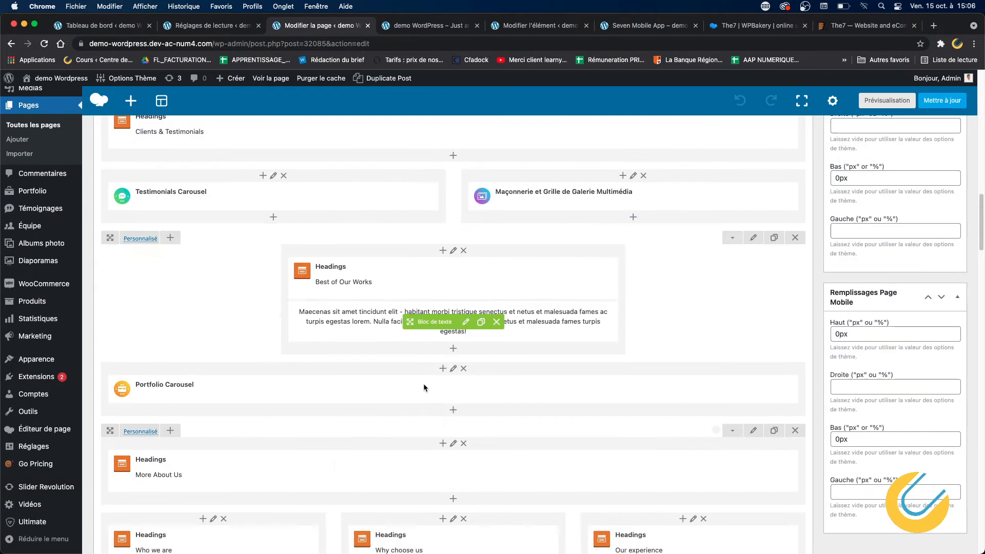
{"action": "scroll", "coordinate": [423, 385], "scroll_direction": "up", "scroll_amount": 6}
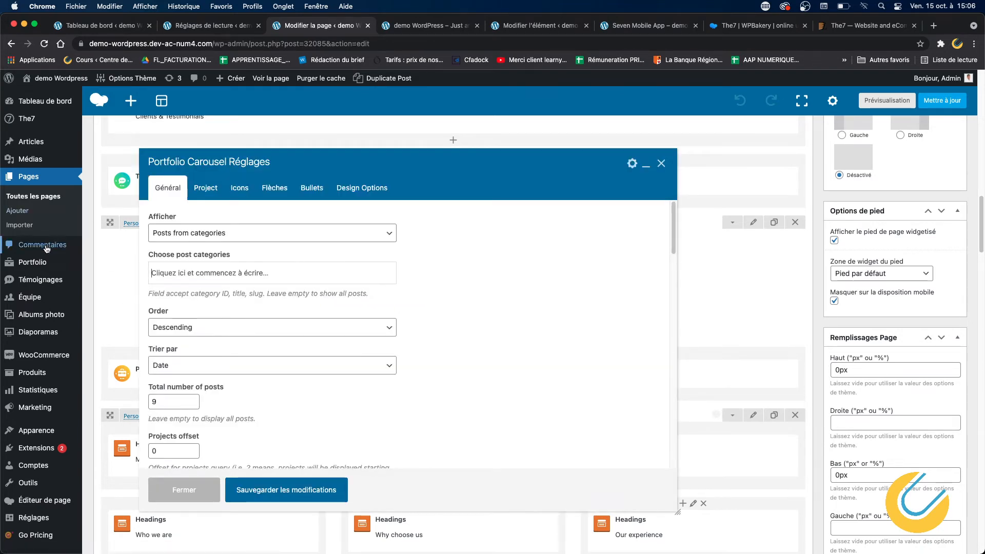
{"action": "mouse_move", "coordinate": [41, 262]}
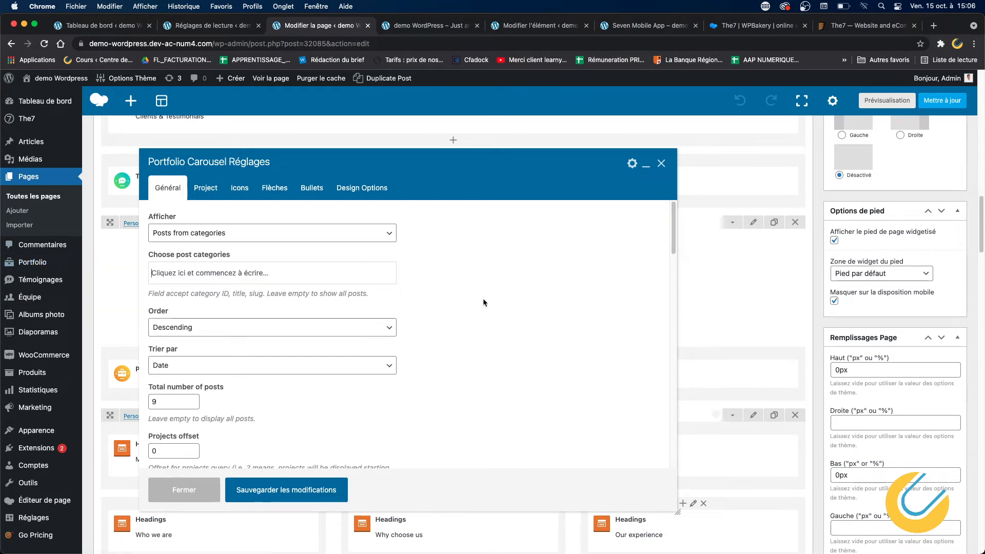
Set the Portfolio Carousel's total number of posts to 5, check the public carousel, and save the block's settings
{"action": "left_click", "coordinate": [163, 399]}
{"action": "left_click", "coordinate": [449, 29]}
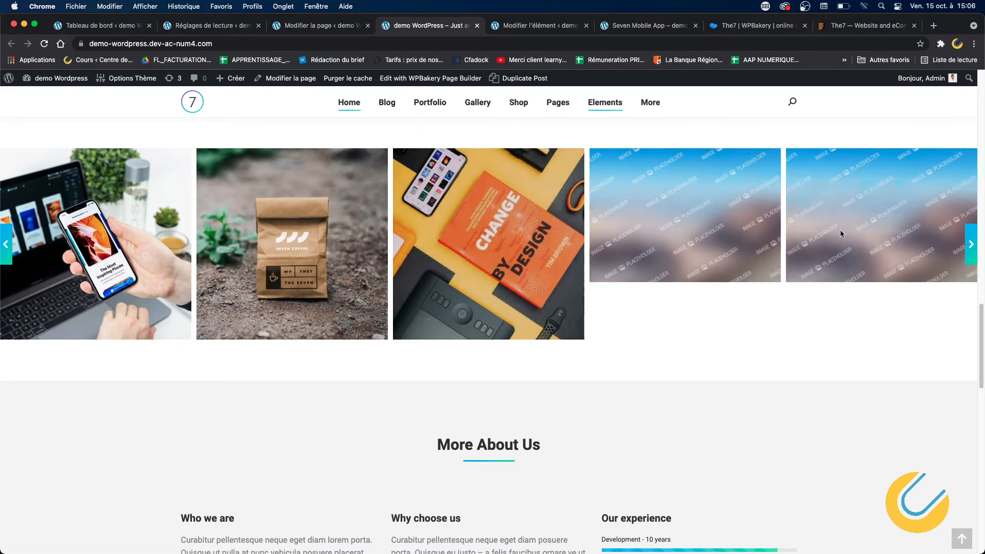
{"action": "left_click", "coordinate": [970, 249]}
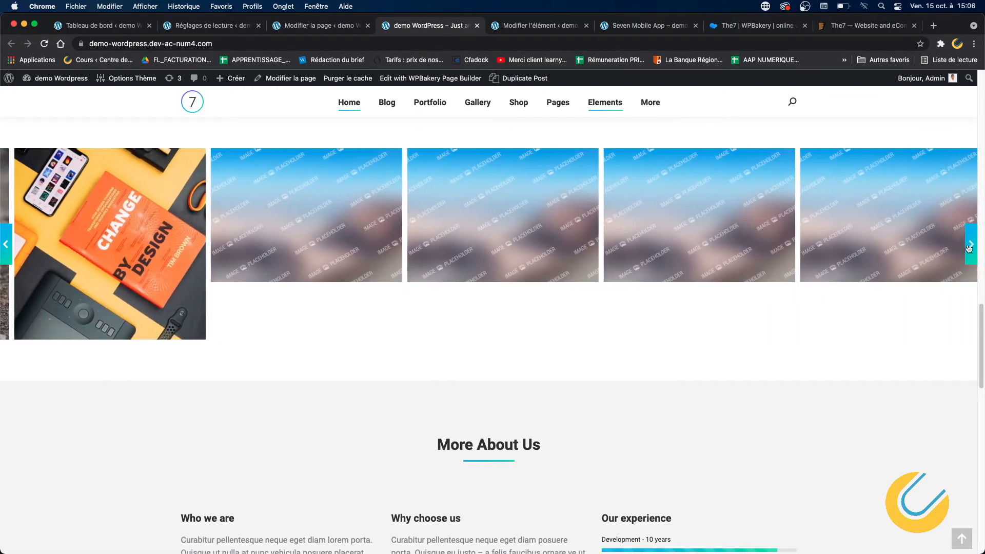
{"action": "left_click", "coordinate": [348, 27]}
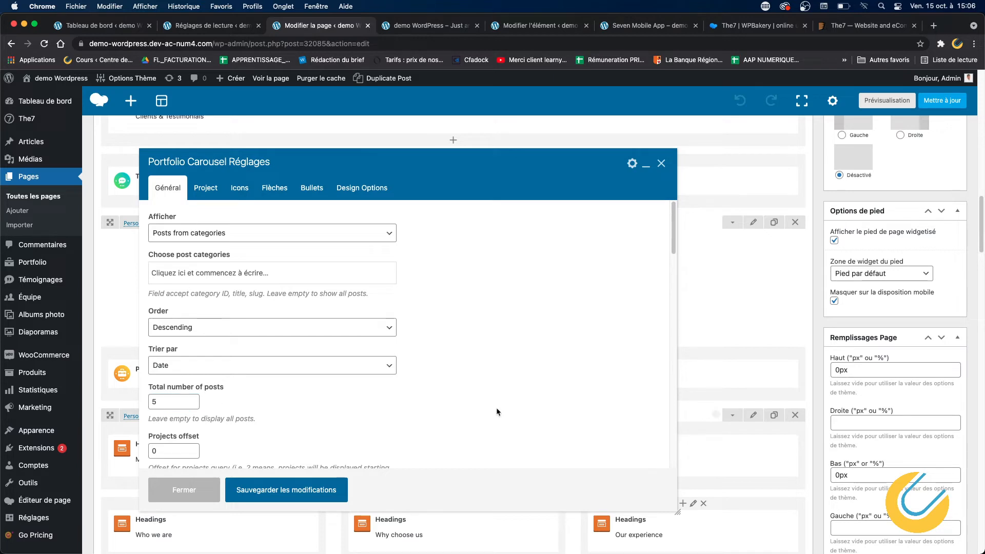
{"action": "left_click", "coordinate": [277, 491]}
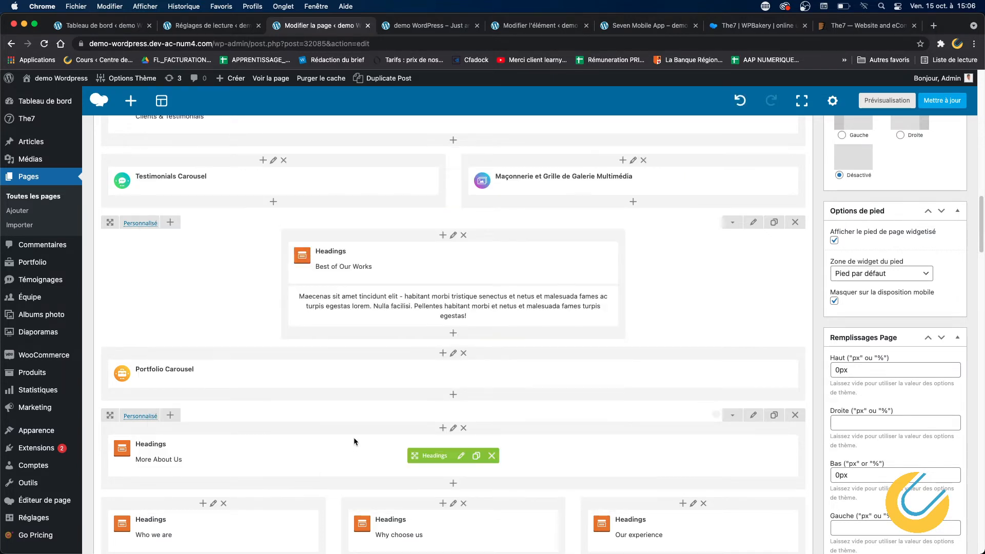
Update the home page in the editor and reload the public page to check its portfolio carousel
{"action": "left_click", "coordinate": [425, 28]}
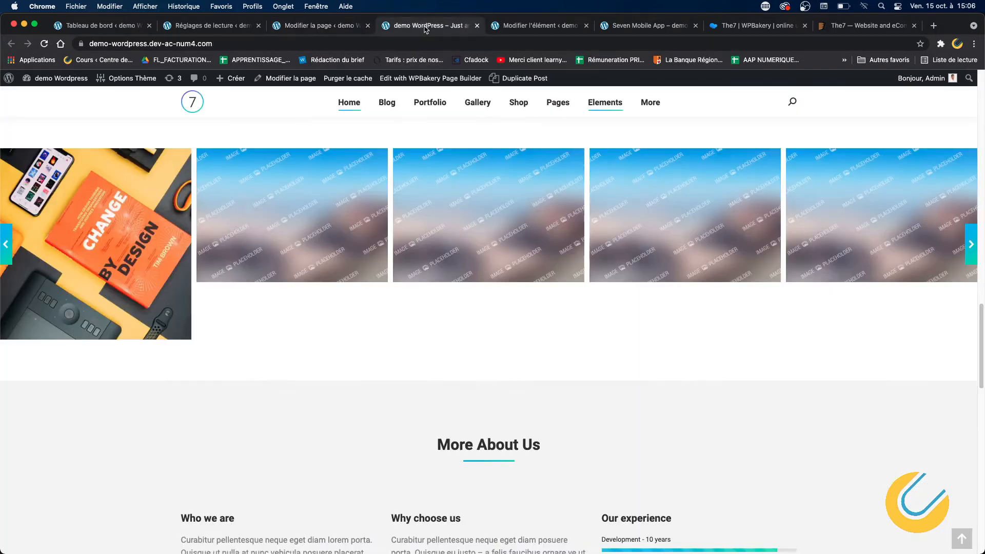
{"action": "left_click", "coordinate": [343, 28]}
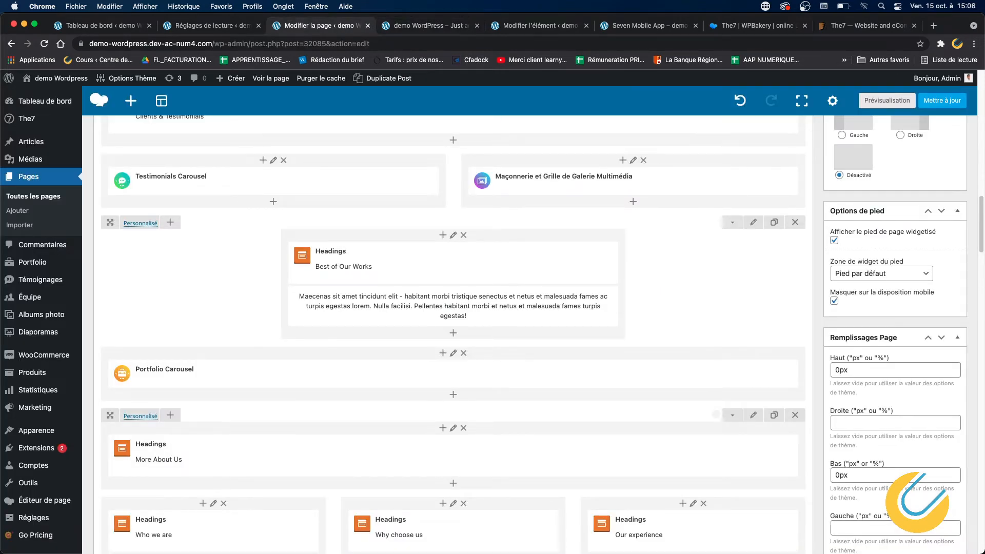
{"action": "left_click", "coordinate": [957, 102]}
{"action": "left_click", "coordinate": [409, 28]}
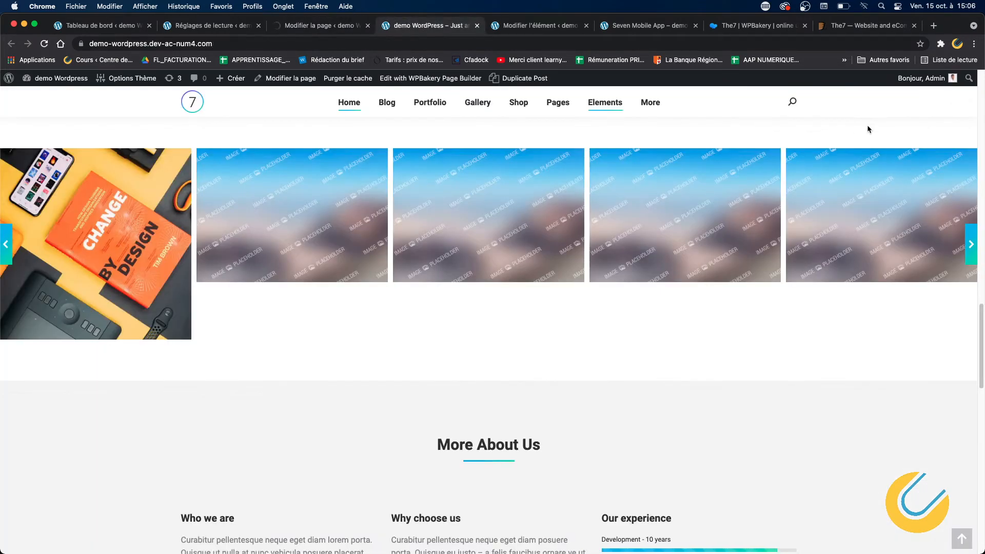
{"action": "left_click", "coordinate": [43, 45]}
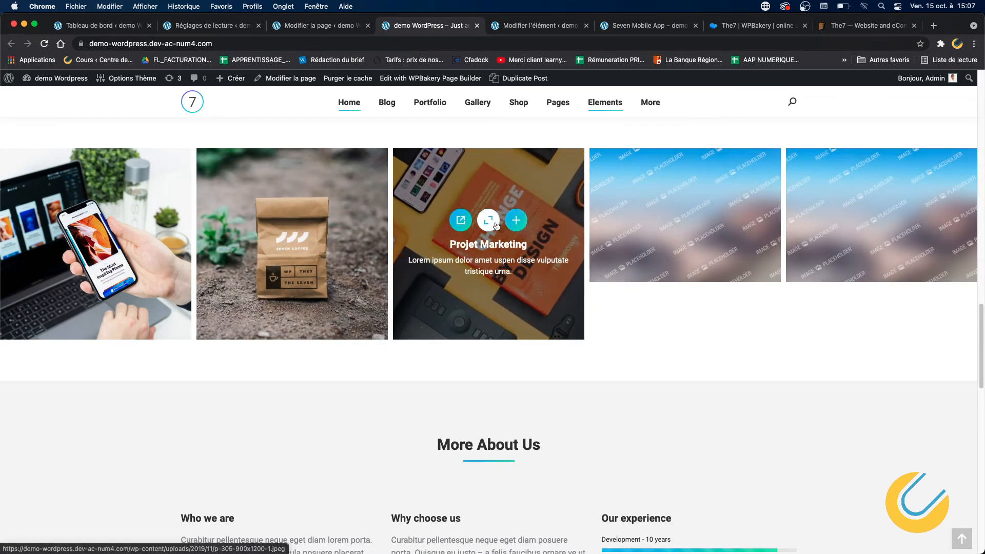
Open the Projet Marketing project page from the home page's carousel and look over its content
{"action": "left_click", "coordinate": [460, 221]}
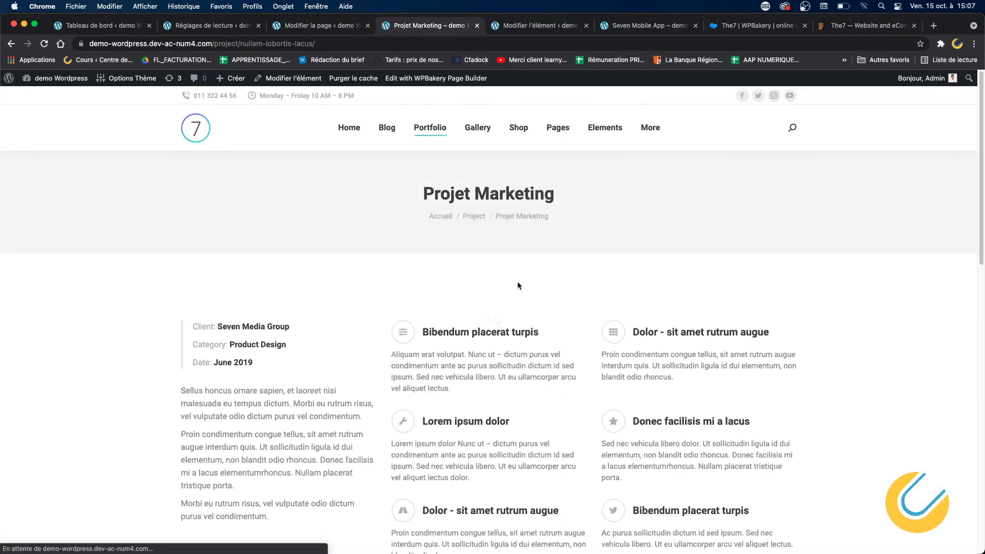
{"action": "scroll", "coordinate": [506, 318], "scroll_direction": "down", "scroll_amount": 10}
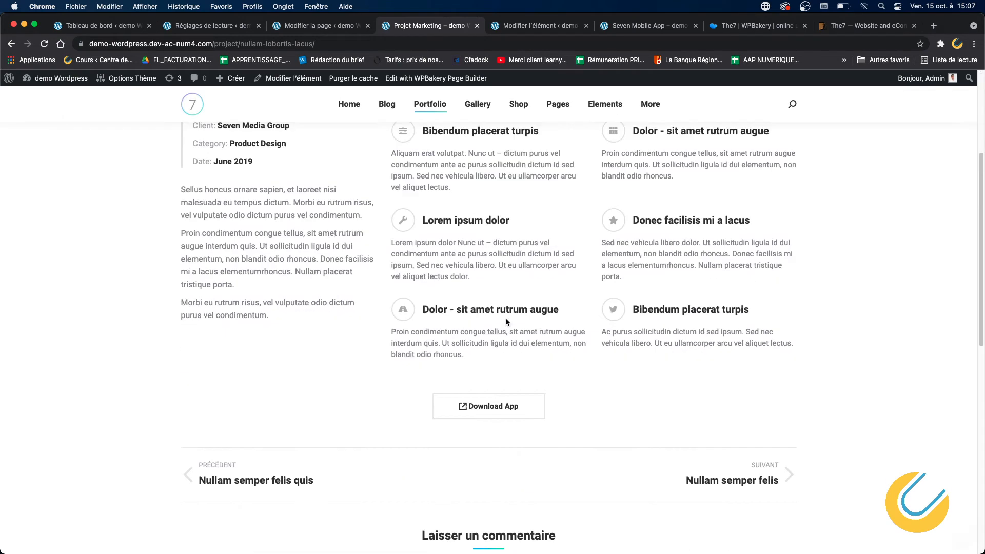
{"action": "scroll", "coordinate": [506, 320], "scroll_direction": "up", "scroll_amount": 10}
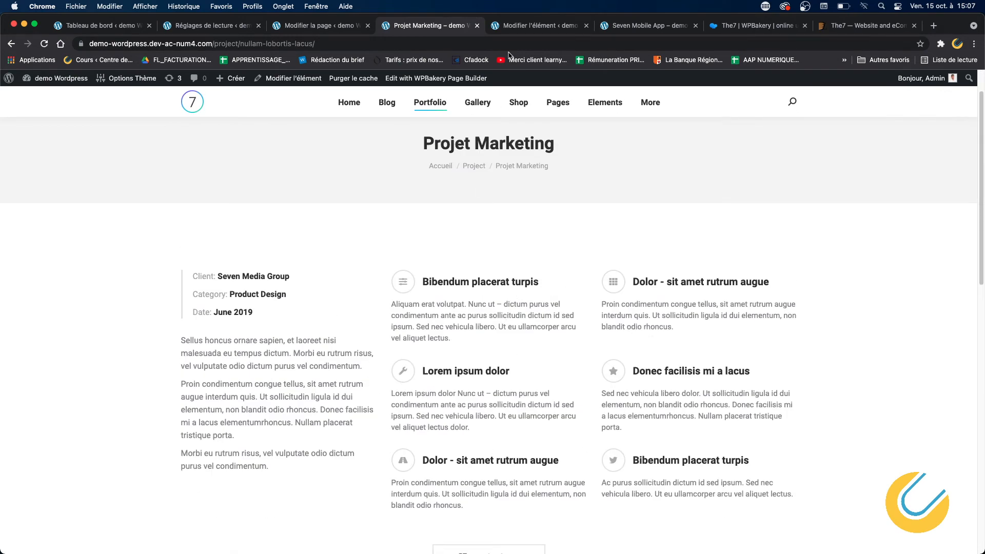
Open the Projet Marketing project's editor and compare its media gallery carousel block with the public project pages
{"action": "right_click", "coordinate": [289, 78]}
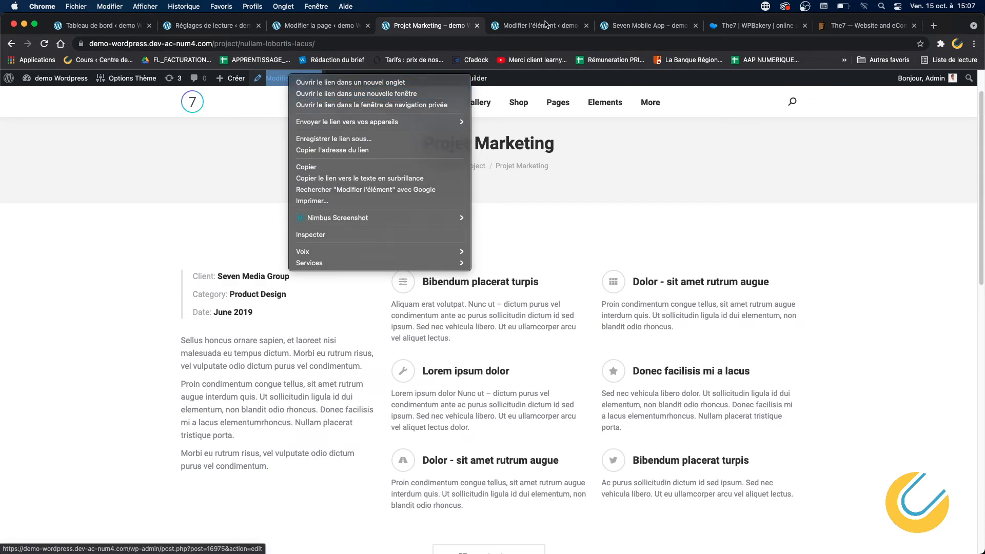
{"action": "left_click", "coordinate": [547, 25]}
{"action": "left_click", "coordinate": [546, 25]}
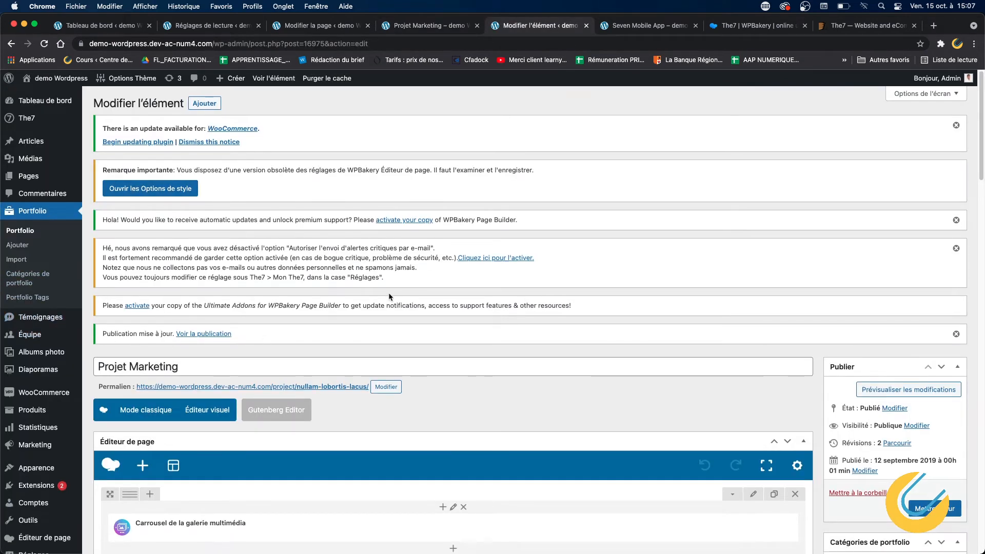
{"action": "scroll", "coordinate": [388, 297], "scroll_direction": "down", "scroll_amount": 5}
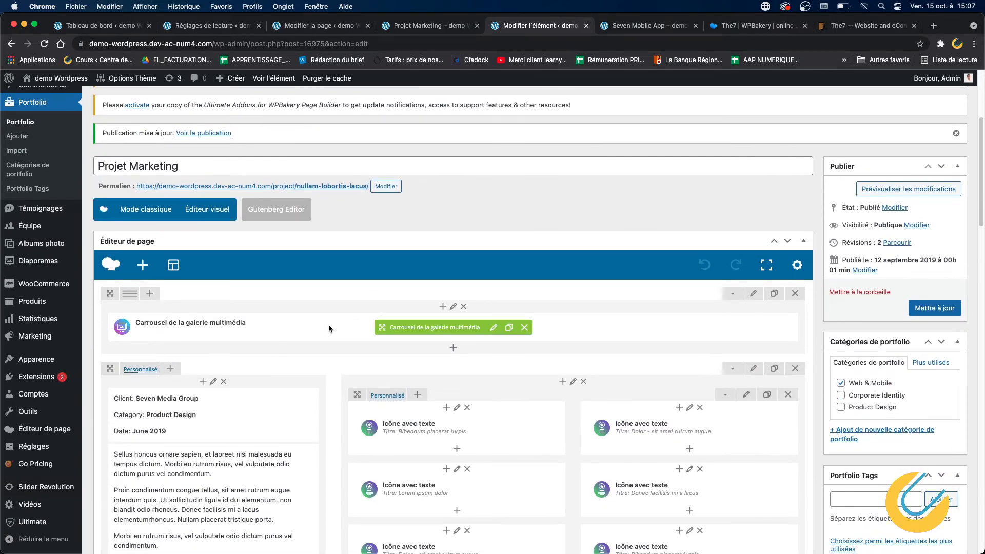
{"action": "left_click", "coordinate": [644, 27]}
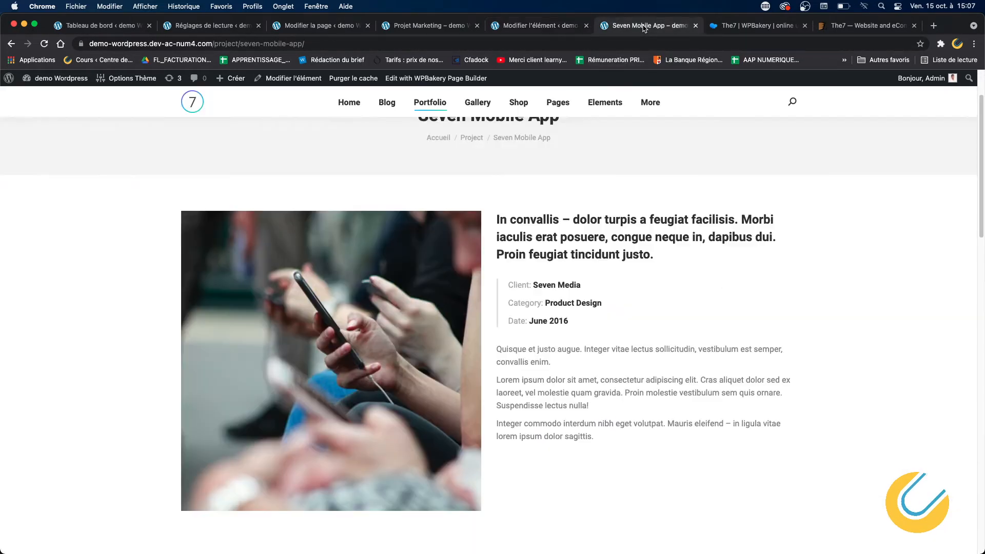
{"action": "left_click", "coordinate": [532, 27]}
{"action": "left_click", "coordinate": [453, 27]}
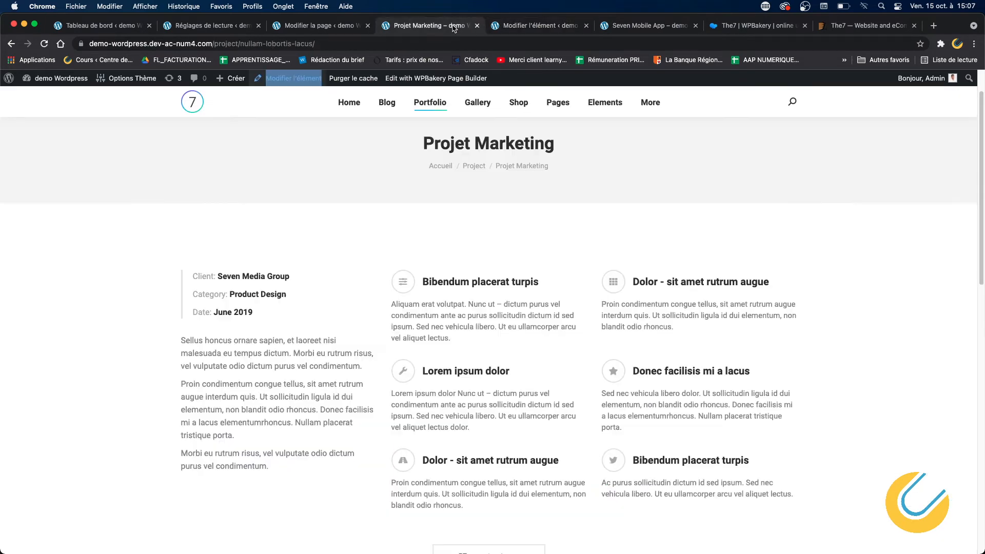
{"action": "left_click", "coordinate": [532, 27]}
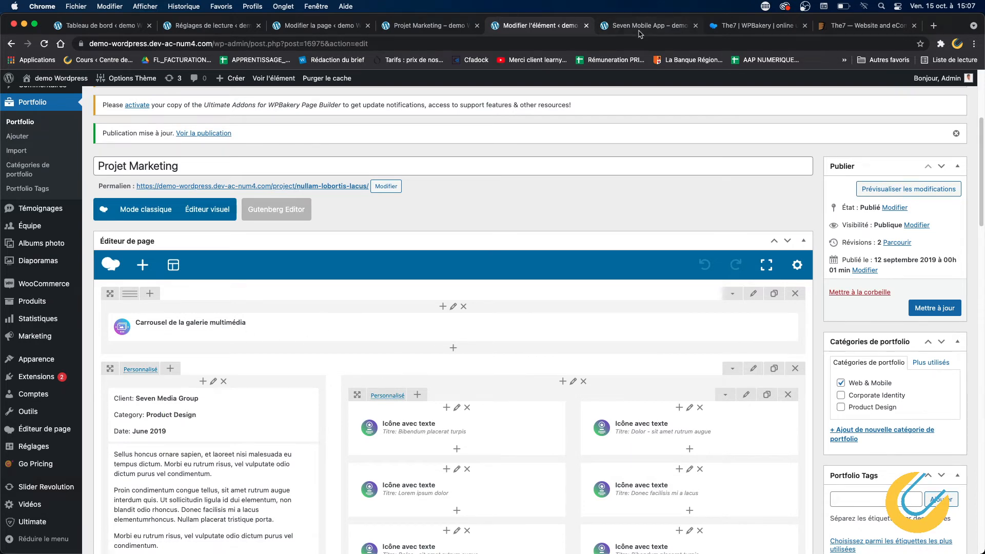
{"action": "left_click", "coordinate": [429, 26]}
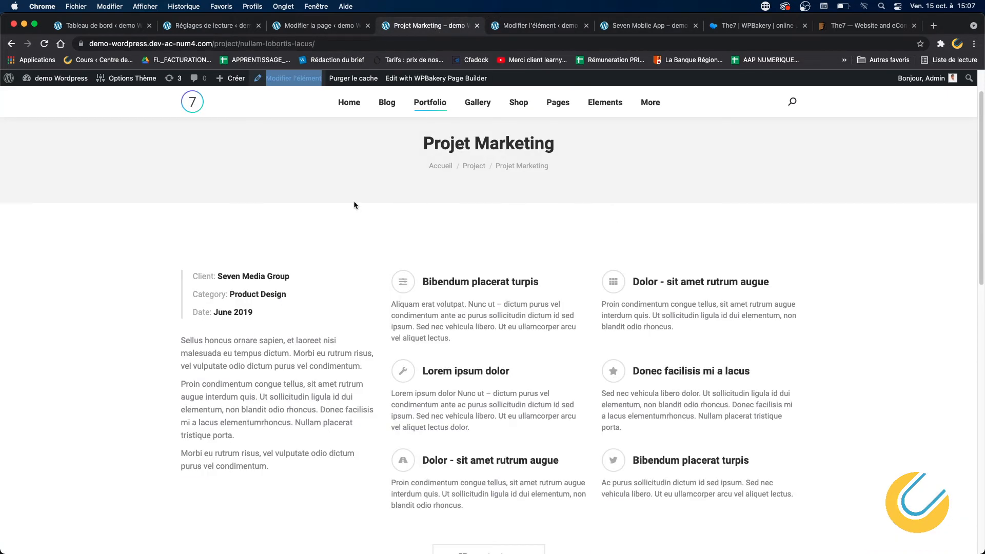
{"action": "left_click", "coordinate": [549, 26]}
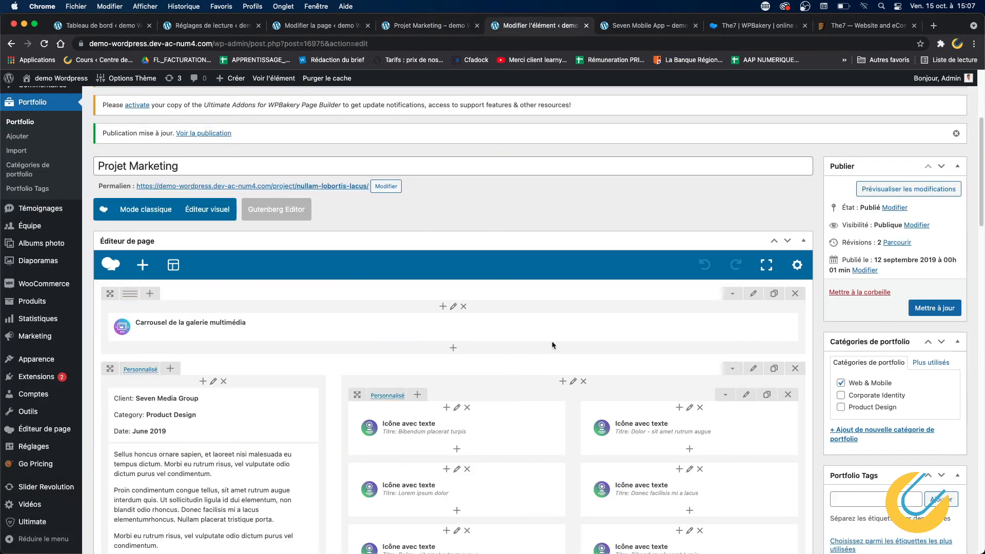
Open the image selection of the Carrousel de la galerie multimédia block and deselect all five blank images
{"action": "left_click", "coordinate": [493, 327]}
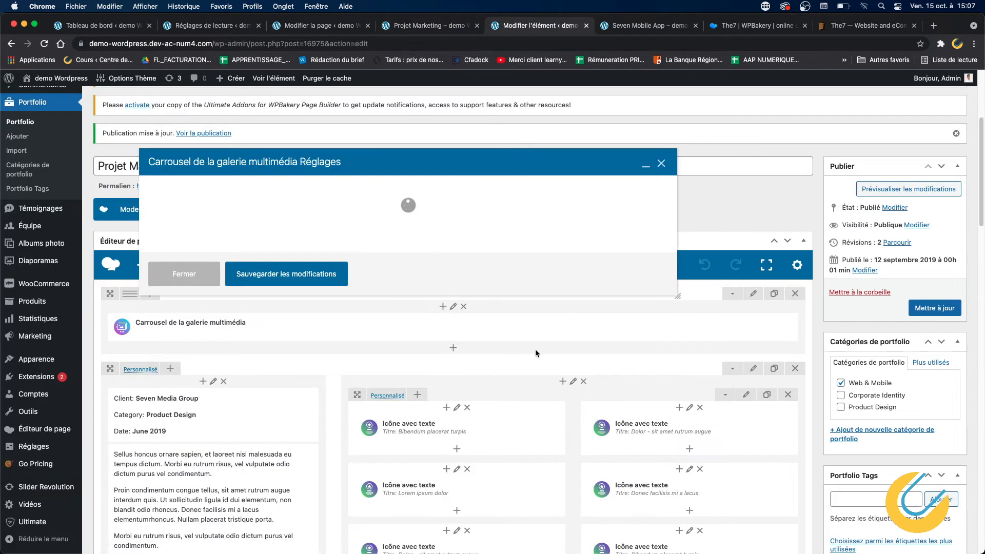
{"action": "left_click", "coordinate": [169, 245]}
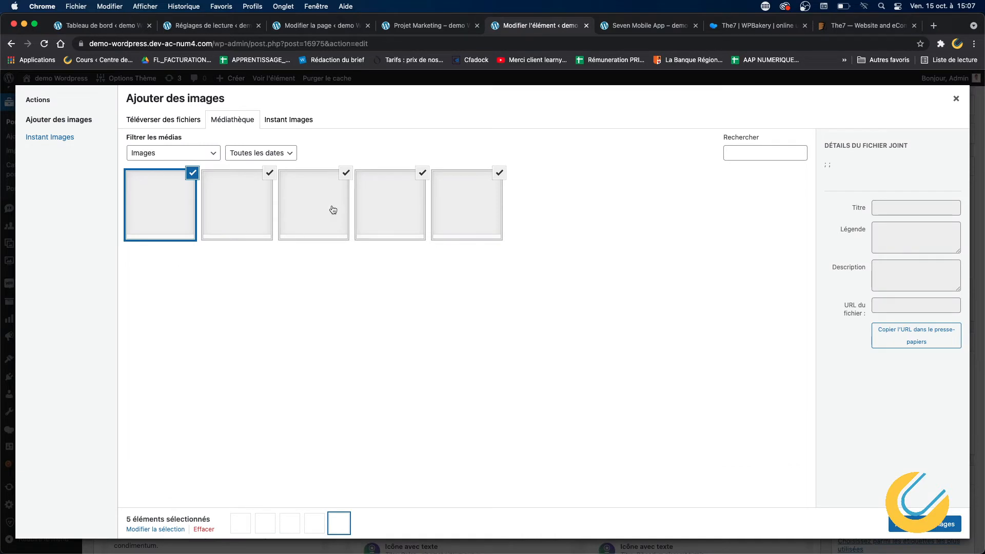
{"action": "left_click", "coordinate": [191, 174]}
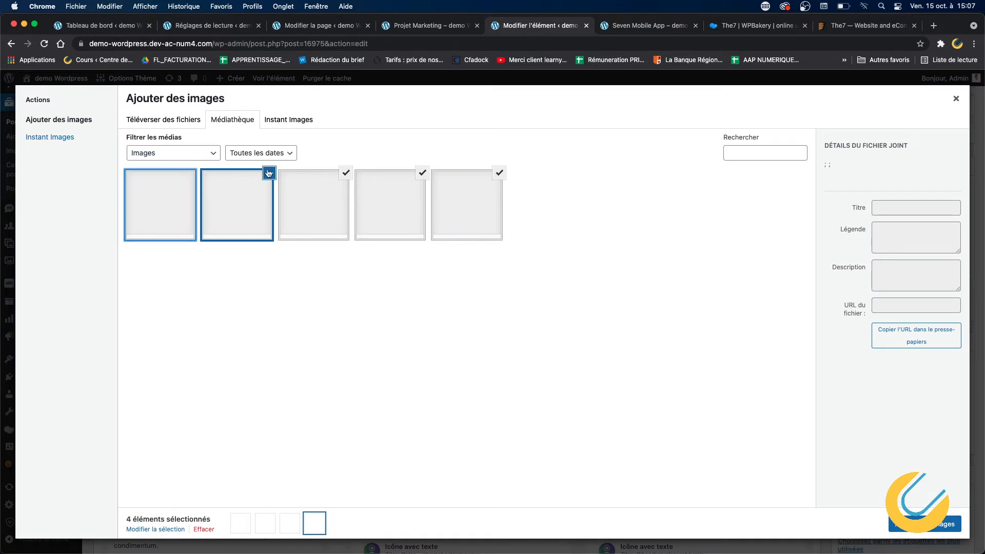
{"action": "left_click", "coordinate": [269, 173]}
{"action": "left_click", "coordinate": [346, 174]}
{"action": "left_click", "coordinate": [422, 175]}
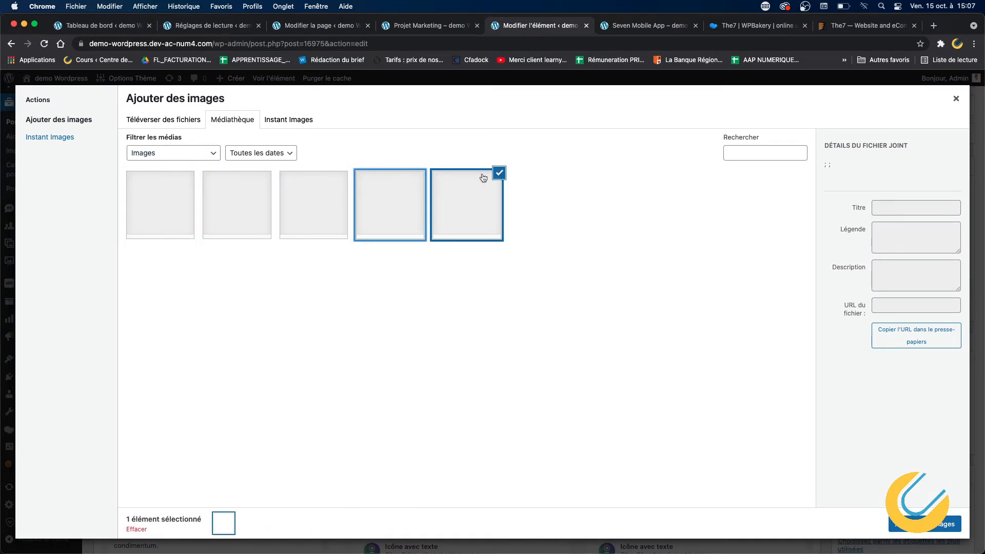
{"action": "left_click", "coordinate": [499, 173]}
Choose four unattached office photos for the carousel, including header_slide_2, contact_gallery_1 and contact_gallery_2, and save the block's settings
{"action": "left_click", "coordinate": [193, 157]}
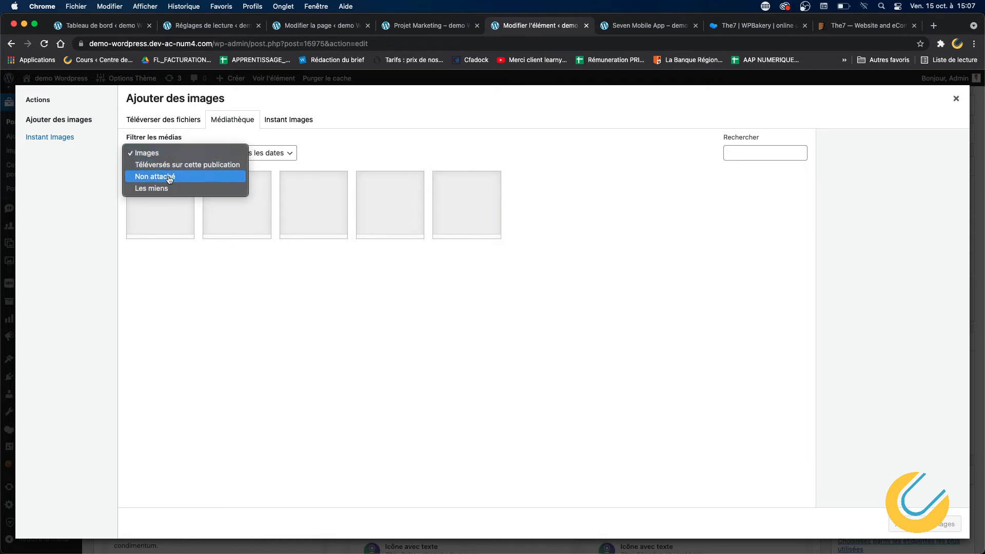
{"action": "left_click", "coordinate": [166, 177]}
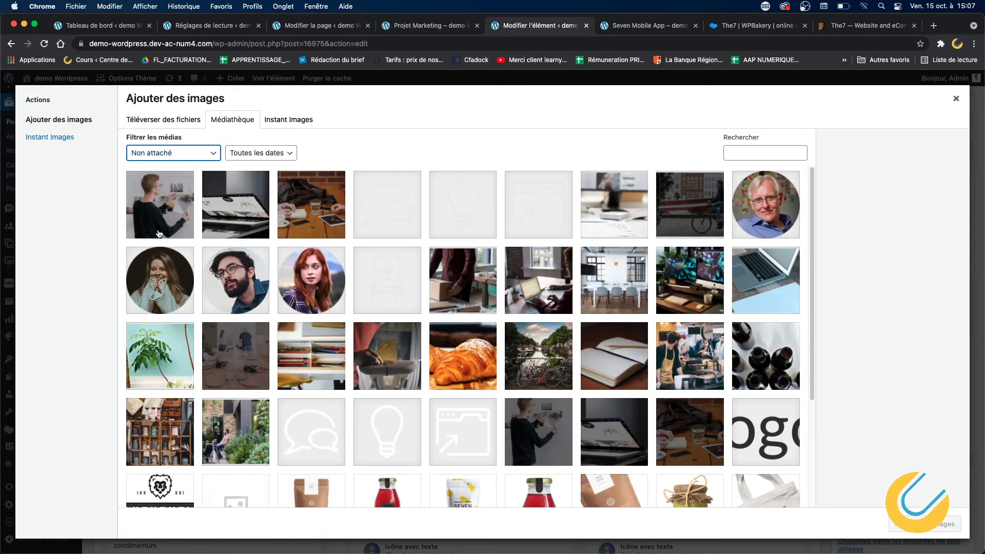
{"action": "left_click", "coordinate": [475, 293]}
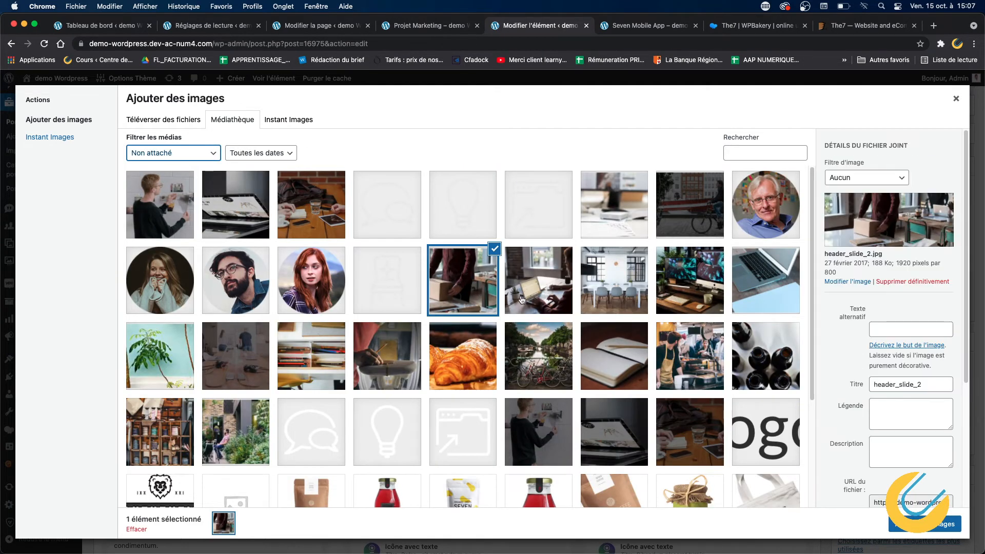
{"action": "left_click", "coordinate": [559, 290]}
{"action": "left_click", "coordinate": [604, 288]}
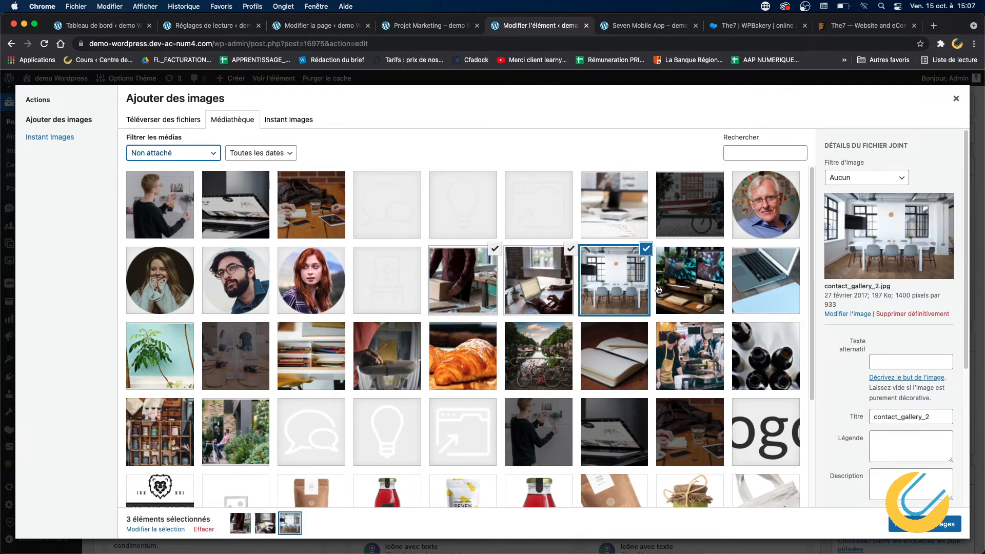
{"action": "left_click", "coordinate": [661, 291]}
{"action": "left_click", "coordinate": [722, 252]}
{"action": "left_click", "coordinate": [700, 271]}
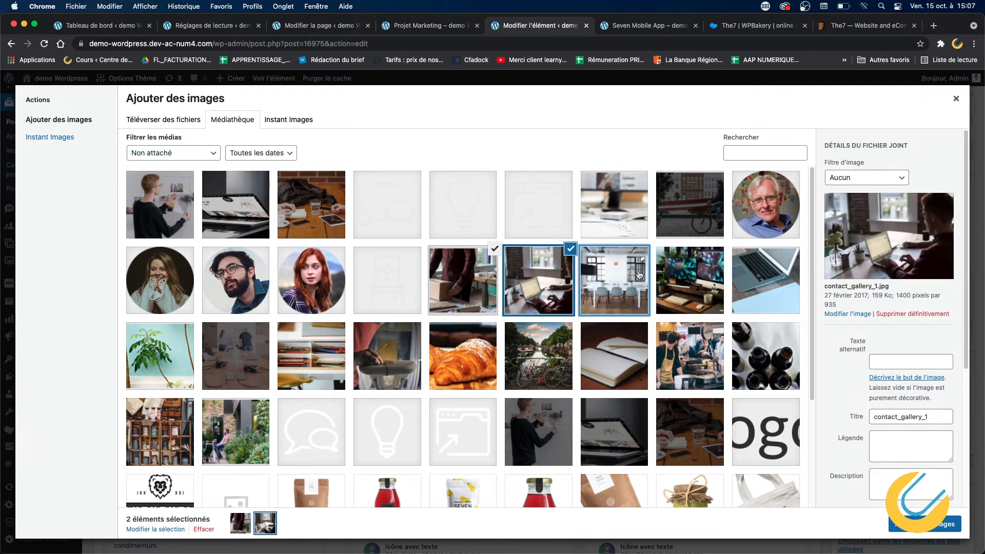
{"action": "left_click", "coordinate": [624, 282]}
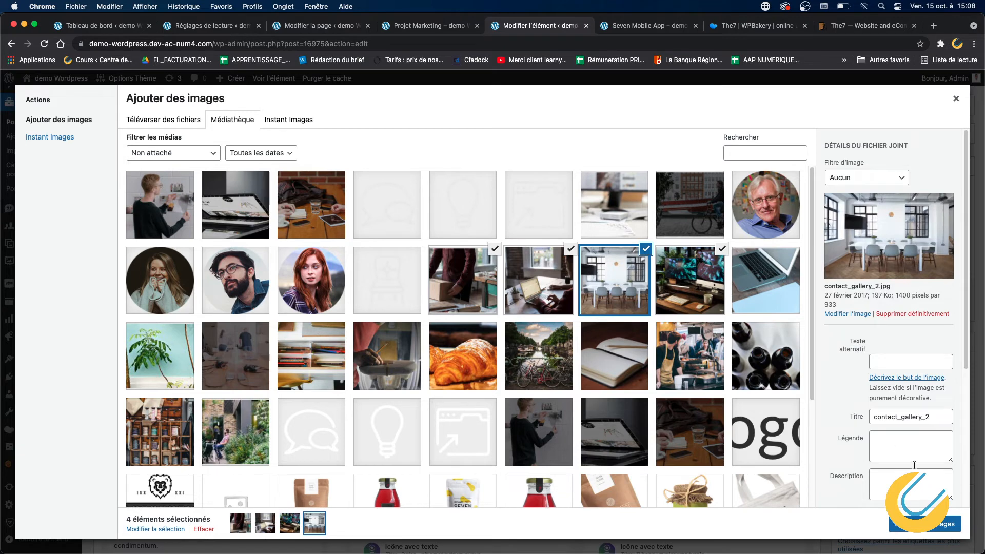
{"action": "left_click", "coordinate": [918, 524]}
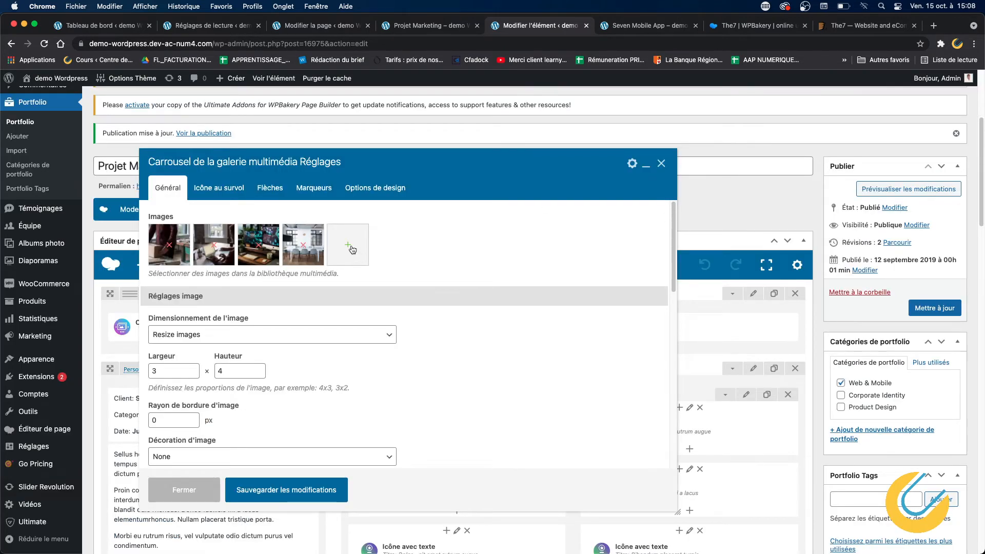
{"action": "left_click", "coordinate": [301, 499]}
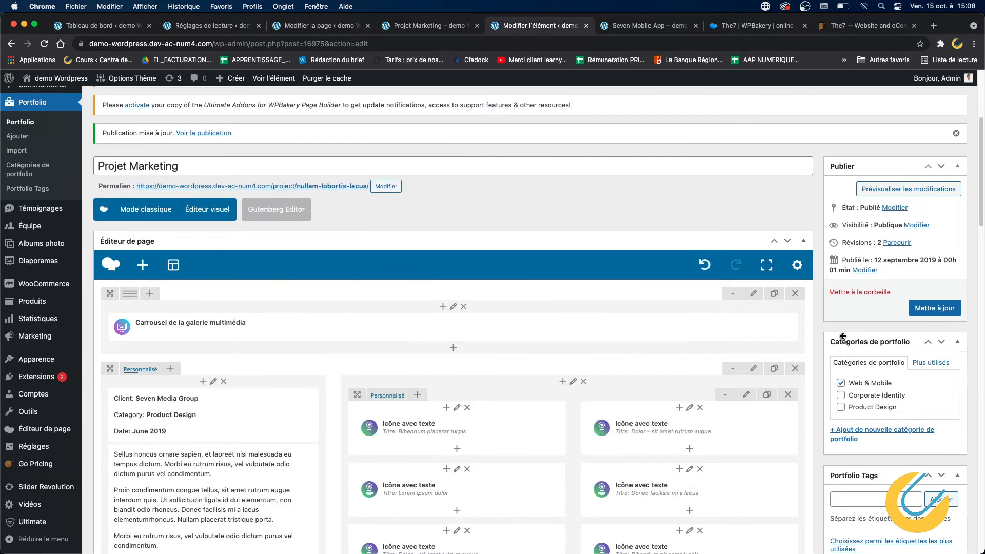
Update the project and reload its public page to check the new images by advancing the carousel
{"action": "left_click", "coordinate": [385, 26]}
{"action": "left_click", "coordinate": [47, 44]}
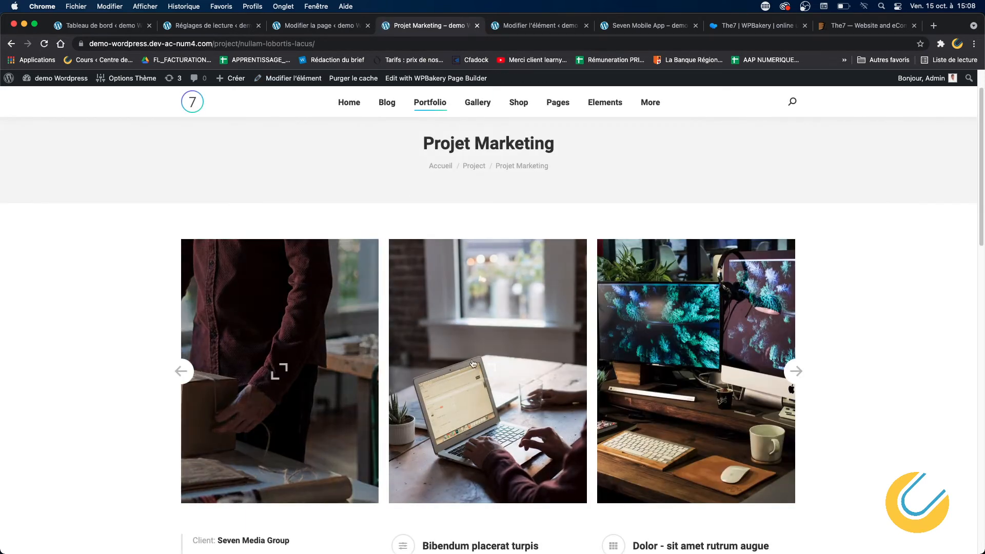
{"action": "left_click", "coordinate": [796, 371]}
{"action": "left_click", "coordinate": [795, 371]}
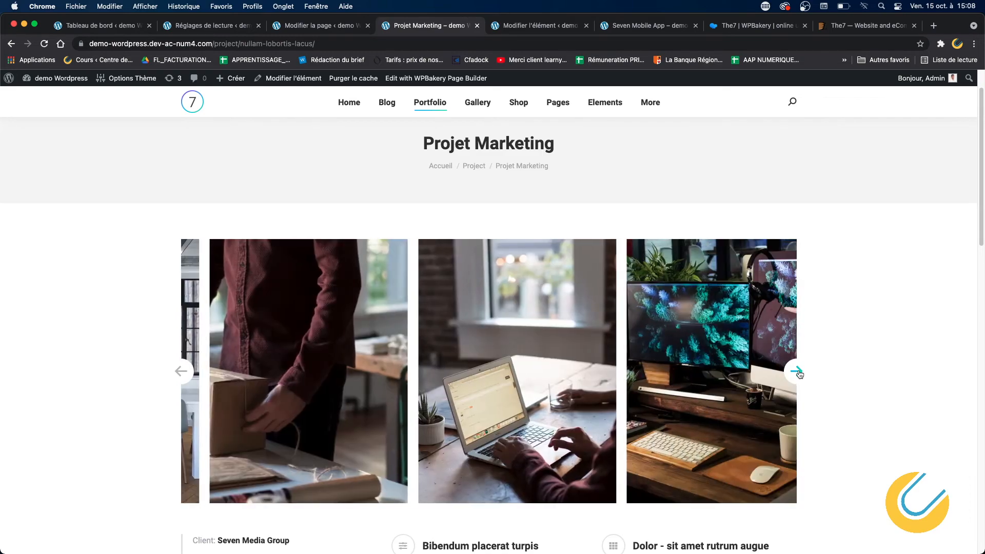
{"action": "left_click", "coordinate": [796, 372]}
{"action": "left_click", "coordinate": [796, 371]}
Look over the rest of the public Projet Marketing page below its image carousel
{"action": "scroll", "coordinate": [584, 339], "scroll_direction": "down", "scroll_amount": 4}
{"action": "scroll", "coordinate": [584, 339], "scroll_direction": "down", "scroll_amount": 5}
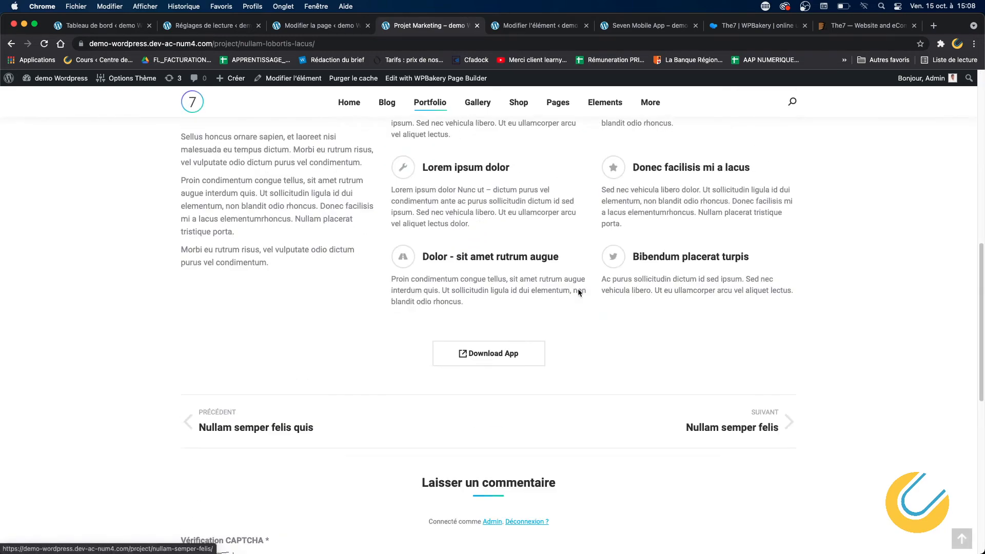
{"action": "scroll", "coordinate": [579, 321], "scroll_direction": "up", "scroll_amount": 6}
{"action": "left_click", "coordinate": [320, 25]}
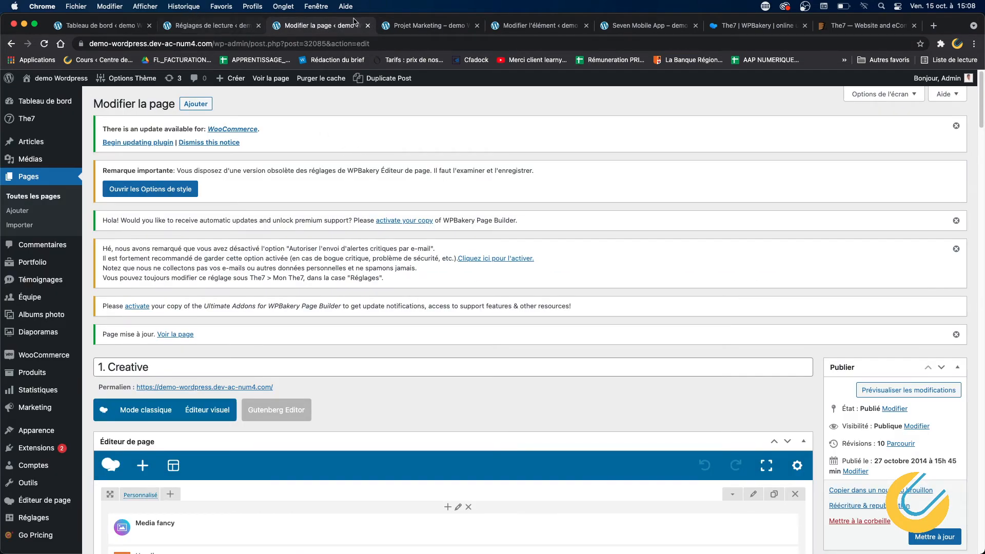
{"action": "left_click", "coordinate": [433, 27]}
{"action": "scroll", "coordinate": [308, 257], "scroll_direction": "down", "scroll_amount": 15}
{"action": "scroll", "coordinate": [204, 102], "scroll_direction": "up", "scroll_amount": 20}
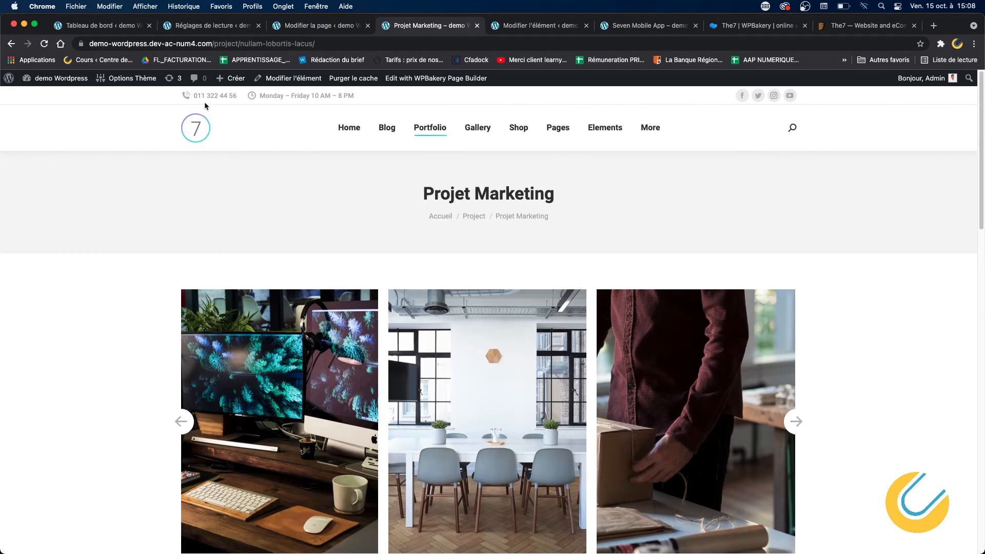
Go to the public home page and review its sections from Clients & Testimonials down to More About Us
{"action": "left_click", "coordinate": [195, 121]}
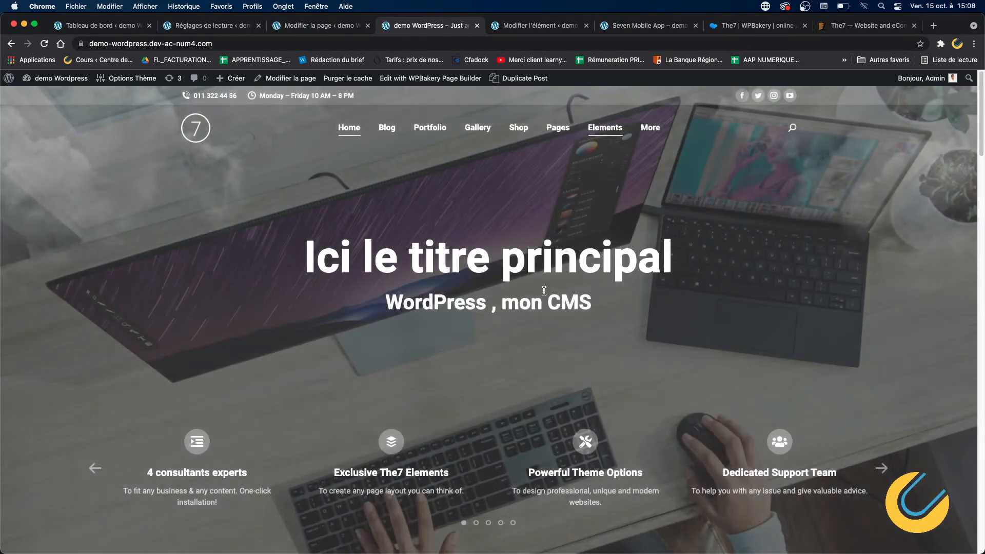
{"action": "scroll", "coordinate": [544, 293], "scroll_direction": "down", "scroll_amount": 10}
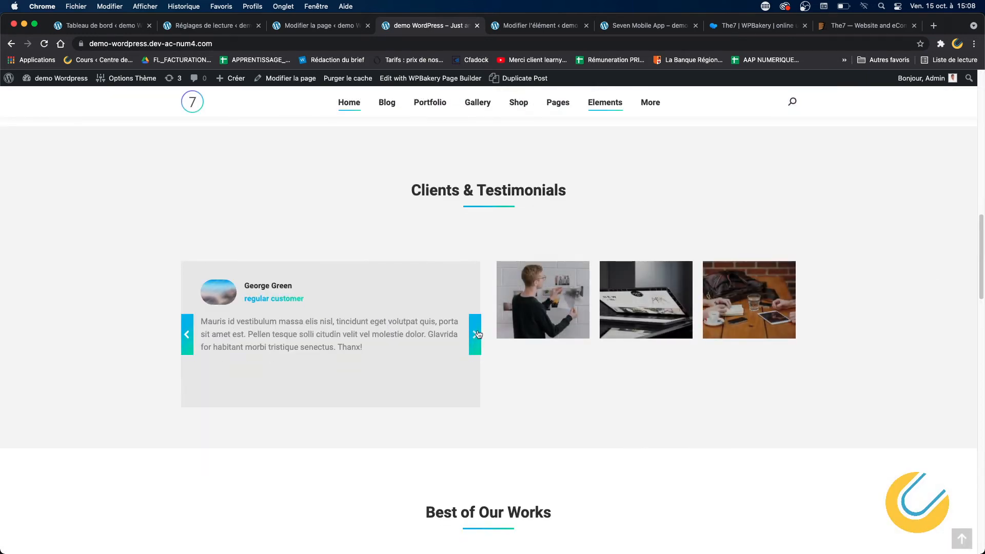
{"action": "left_click", "coordinate": [476, 334]}
{"action": "left_click", "coordinate": [475, 334]}
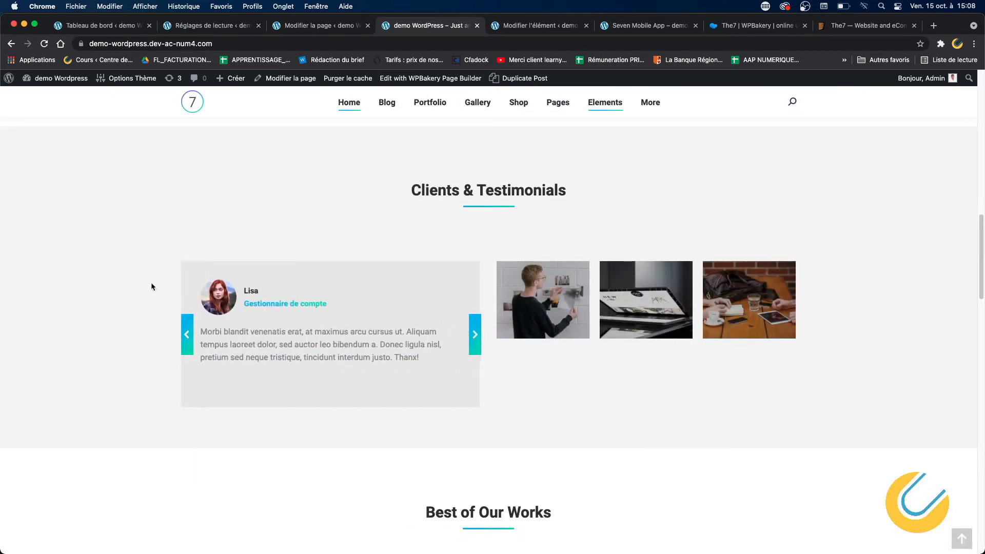
{"action": "scroll", "coordinate": [549, 335], "scroll_direction": "down", "scroll_amount": 7}
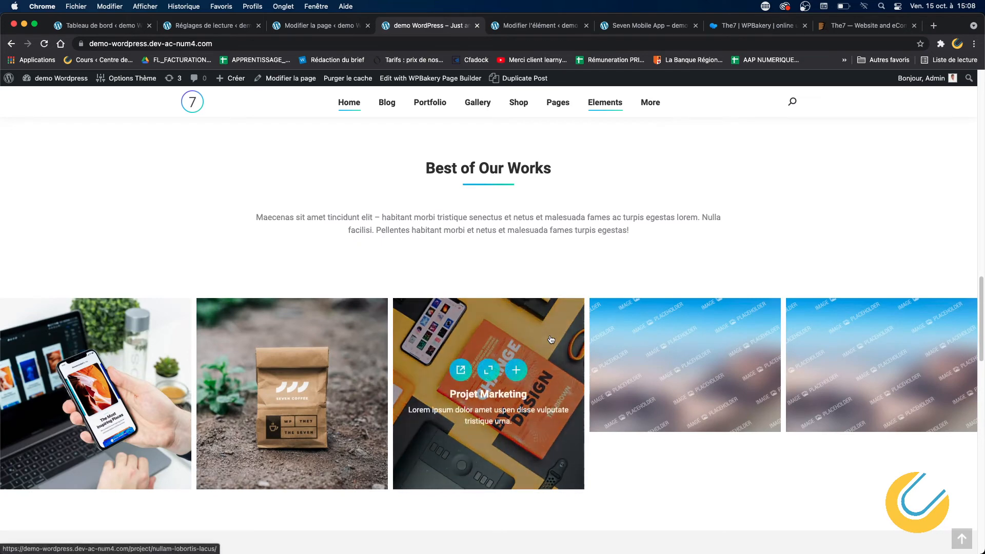
{"action": "scroll", "coordinate": [552, 338], "scroll_direction": "down", "scroll_amount": 5}
{"action": "scroll", "coordinate": [384, 252], "scroll_direction": "up", "scroll_amount": 2}
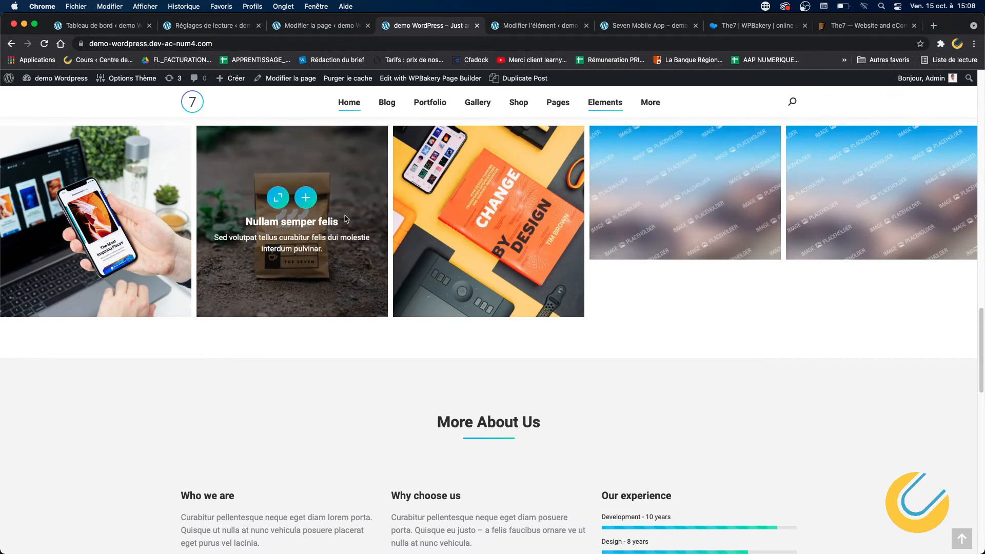
{"action": "scroll", "coordinate": [719, 266], "scroll_direction": "down", "scroll_amount": 6}
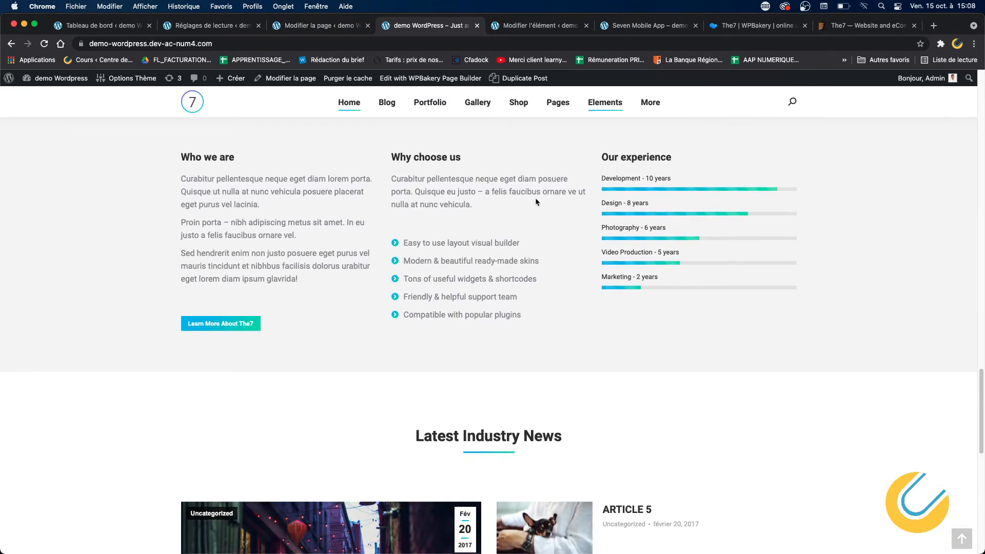
Locate the More About Us blocks in the home page's editor and compare them with the public section
{"action": "left_click", "coordinate": [318, 26]}
{"action": "scroll", "coordinate": [554, 337], "scroll_direction": "down", "scroll_amount": 6}
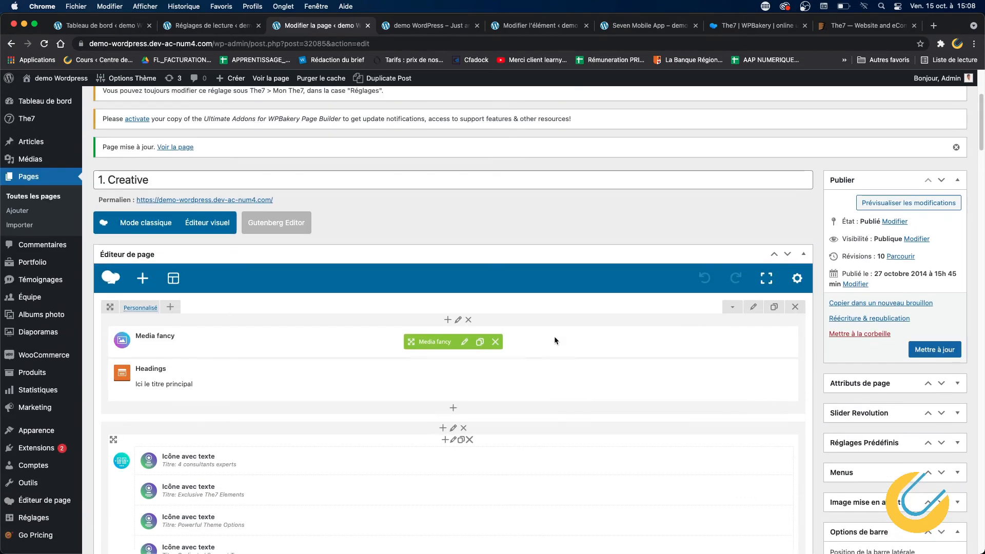
{"action": "scroll", "coordinate": [554, 336], "scroll_direction": "down", "scroll_amount": 15}
{"action": "scroll", "coordinate": [554, 334], "scroll_direction": "down", "scroll_amount": 7}
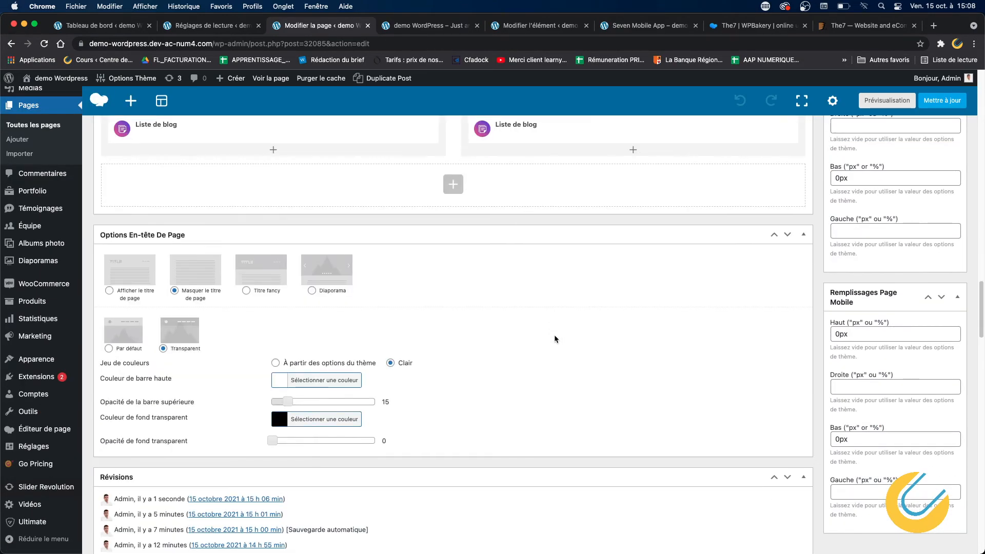
{"action": "scroll", "coordinate": [553, 334], "scroll_direction": "up", "scroll_amount": 10}
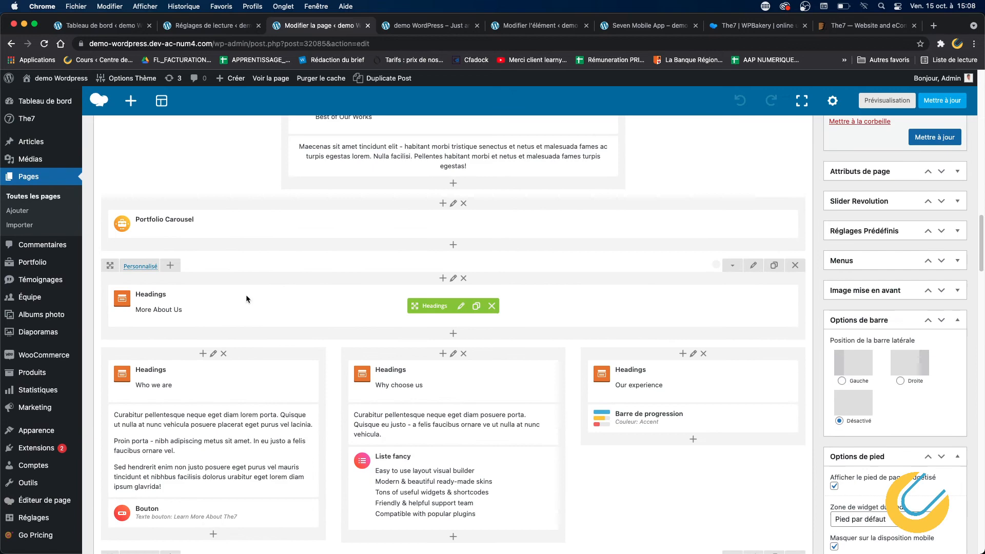
{"action": "left_click", "coordinate": [541, 25]}
{"action": "left_click", "coordinate": [433, 25]}
{"action": "scroll", "coordinate": [390, 219], "scroll_direction": "up", "scroll_amount": 3}
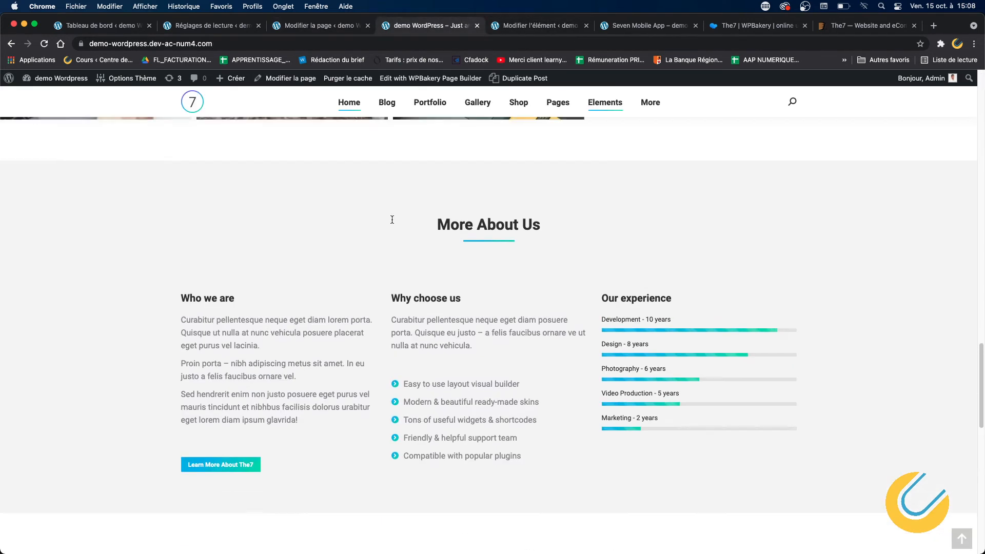
Find the progress bar element of the Our experience column in the home page's editor and compare it with the public section
{"action": "left_click", "coordinate": [365, 25]}
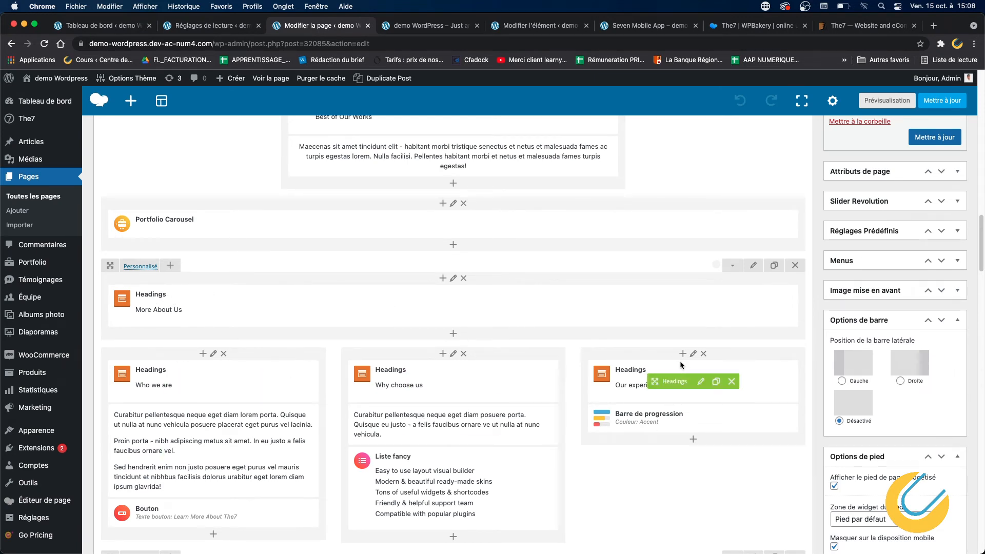
{"action": "scroll", "coordinate": [682, 359], "scroll_direction": "down", "scroll_amount": 2}
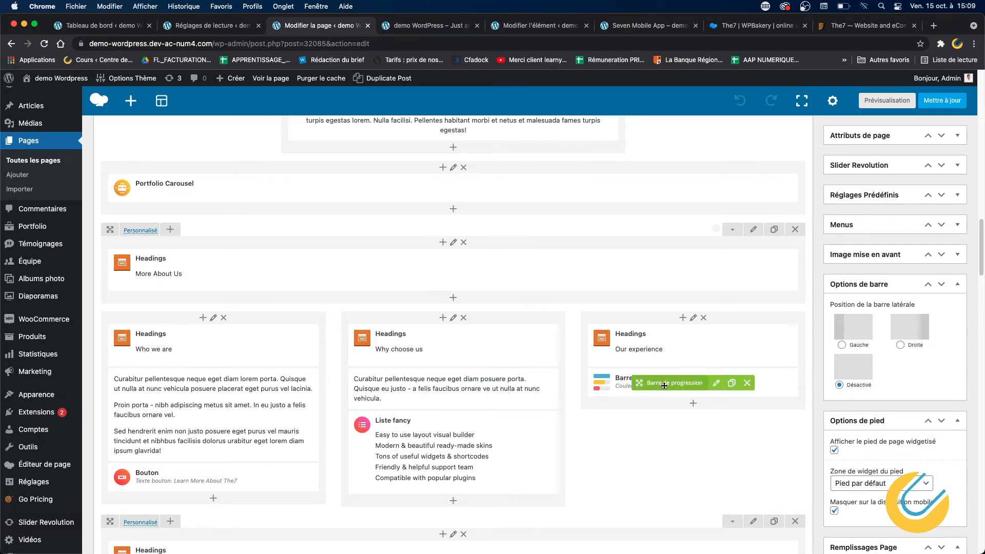
{"action": "left_click", "coordinate": [393, 24]}
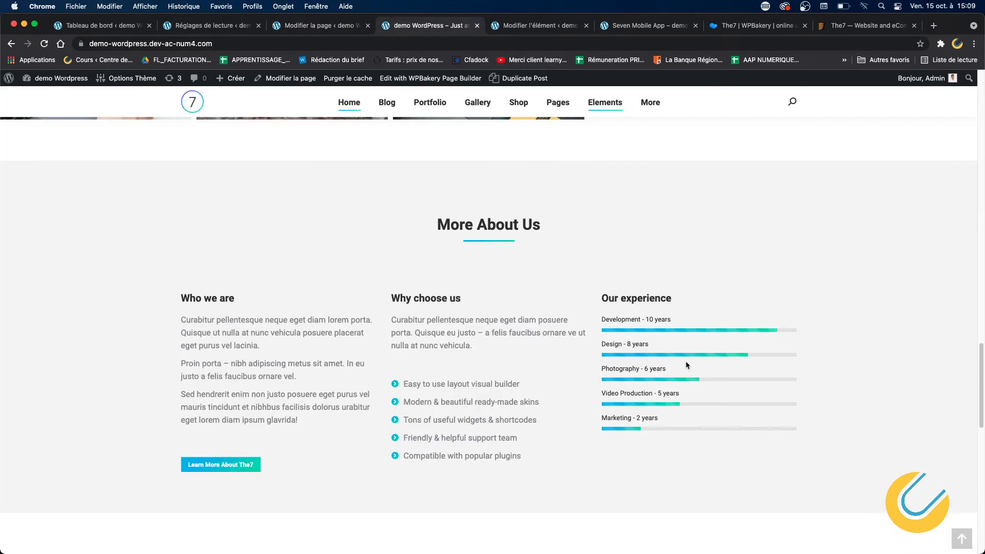
{"action": "left_click", "coordinate": [324, 26]}
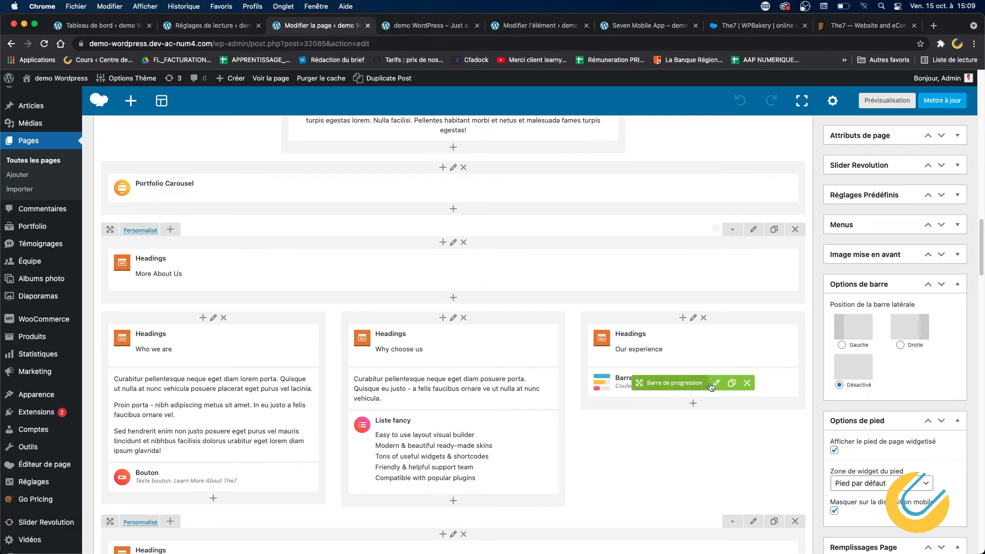
In the Our experience progress bar settings, change the first bar's label to "Consulting - 10 ans"
{"action": "left_click", "coordinate": [712, 384]}
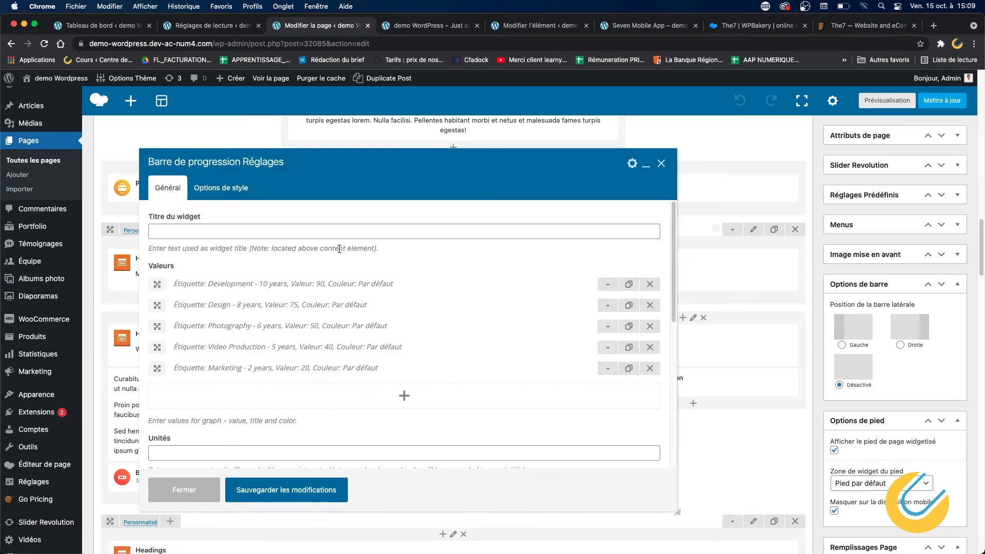
{"action": "left_click", "coordinate": [608, 286]}
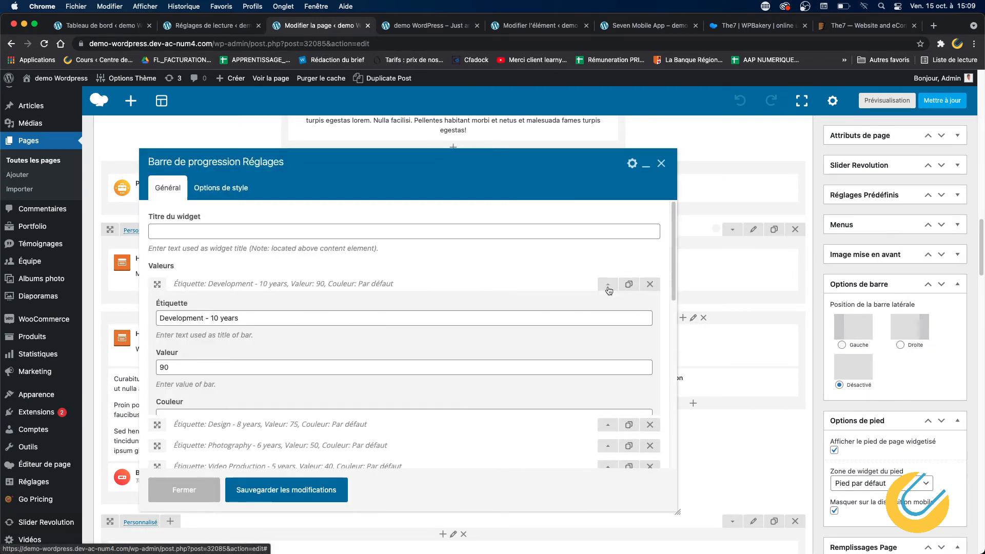
{"action": "left_click", "coordinate": [607, 286]}
{"action": "left_click", "coordinate": [608, 286]}
{"action": "left_click", "coordinate": [184, 317]}
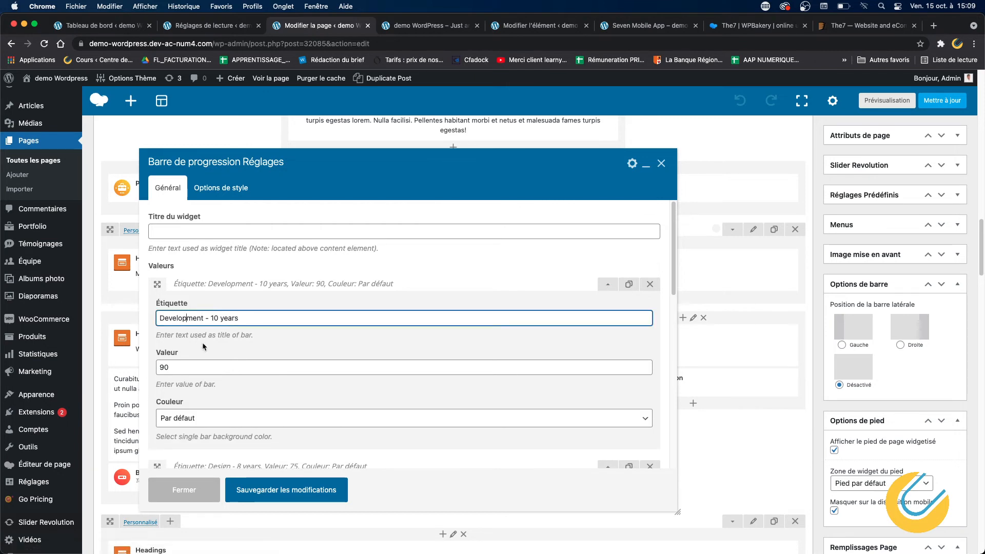
{"action": "left_click_drag", "start_coordinate": [205, 319], "coordinate": [154, 322]}
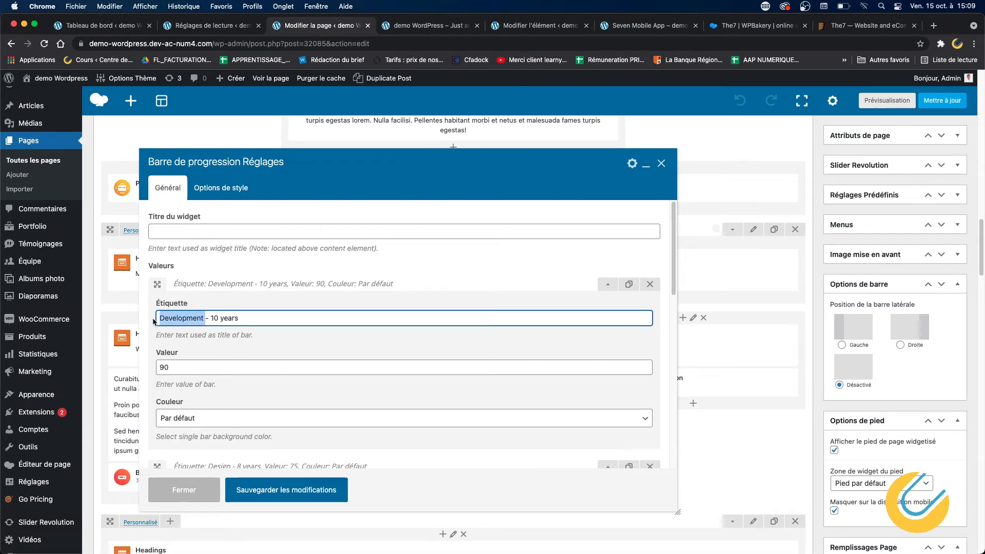
{"action": "type", "text": "Ci"}
{"action": "key", "text": "BackSpace"}
{"action": "type", "text": "onsulti"}
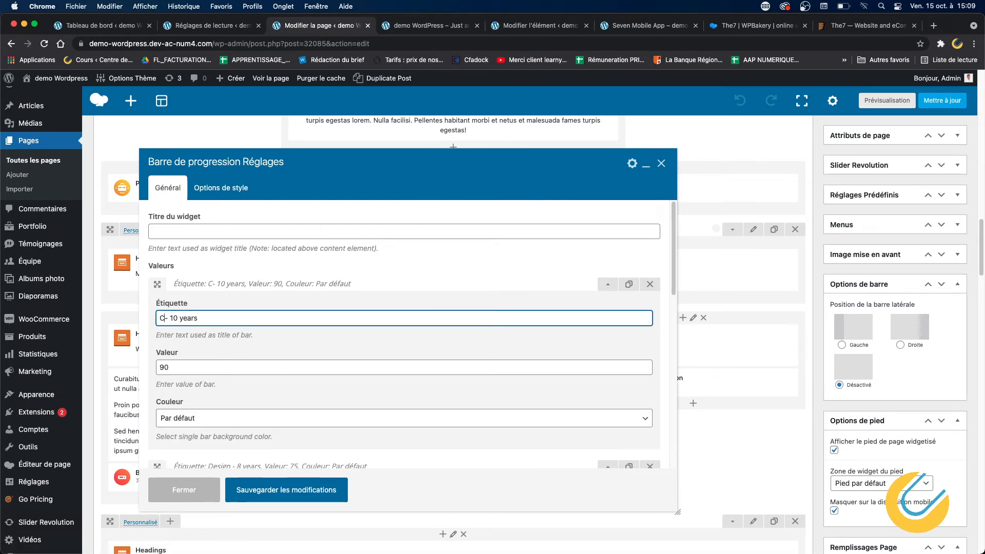
{"action": "type", "text": "ng"}
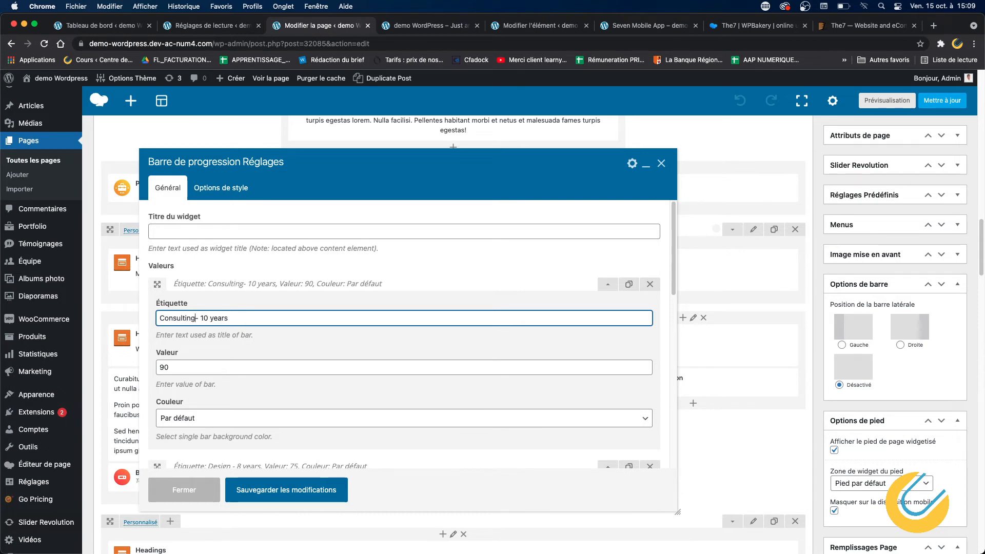
{"action": "double_click", "coordinate": [216, 319]}
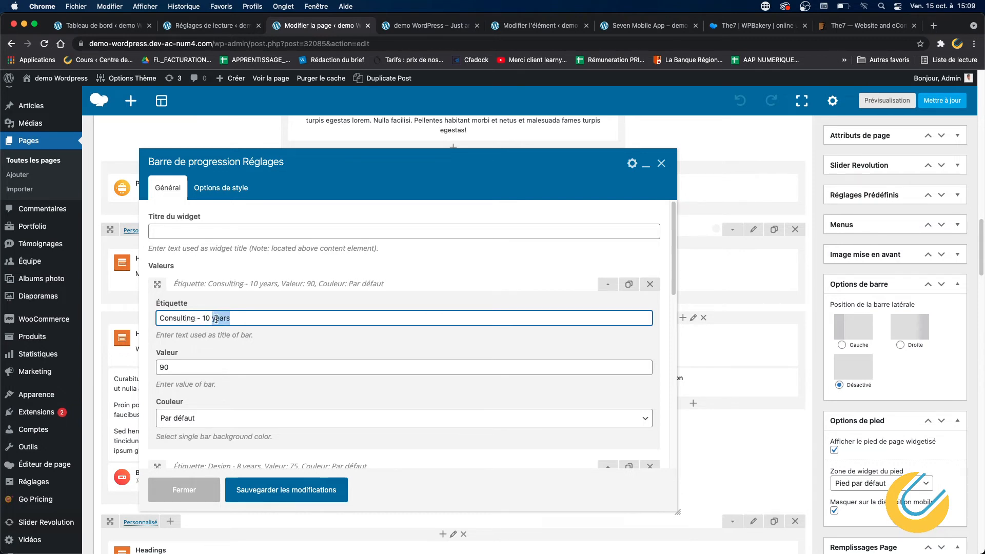
{"action": "type", "text": "ans"}
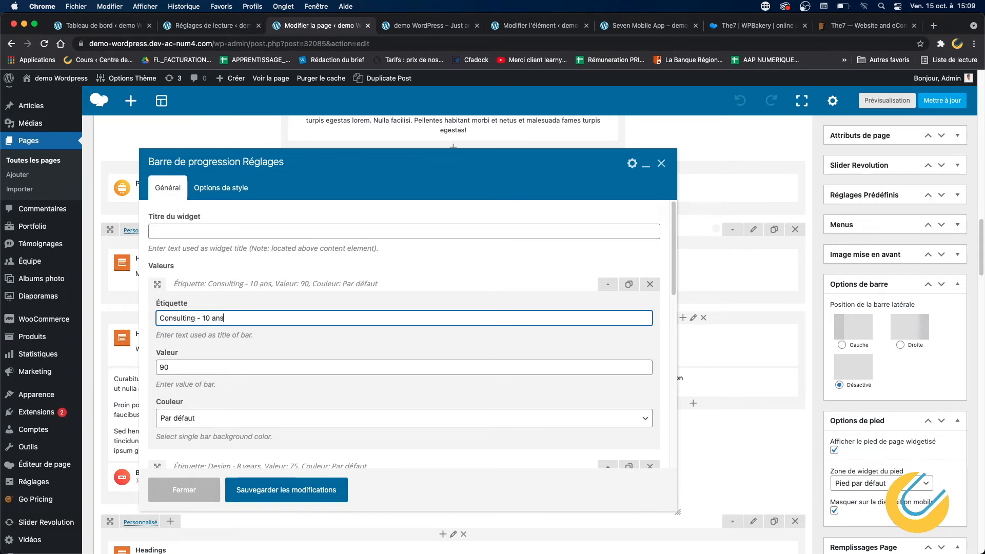
Set the first progress bar's value to 100 and save the element's changes
{"action": "left_click", "coordinate": [191, 366]}
{"action": "key", "text": "BackSpace"}
{"action": "key", "text": "BackSpace"}
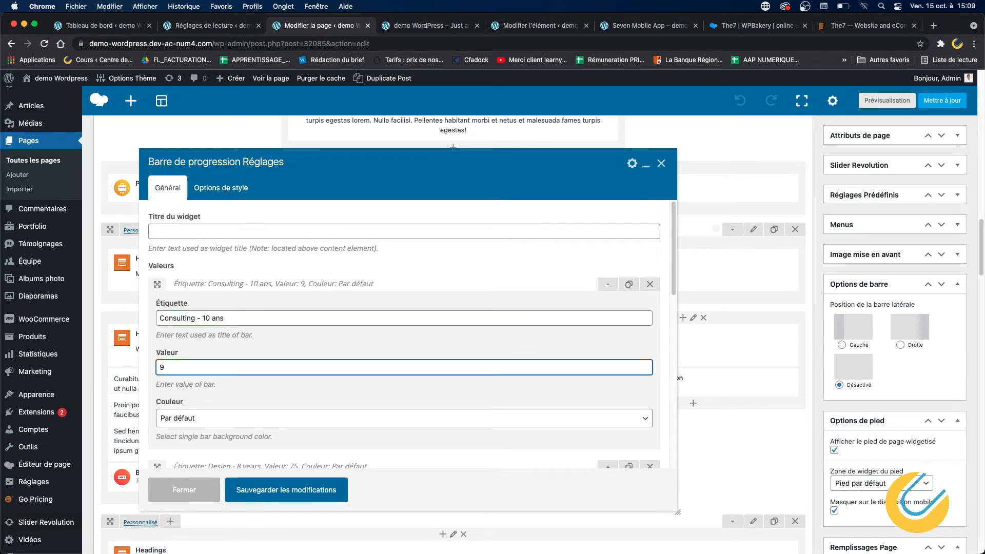
{"action": "type", "text": "100"}
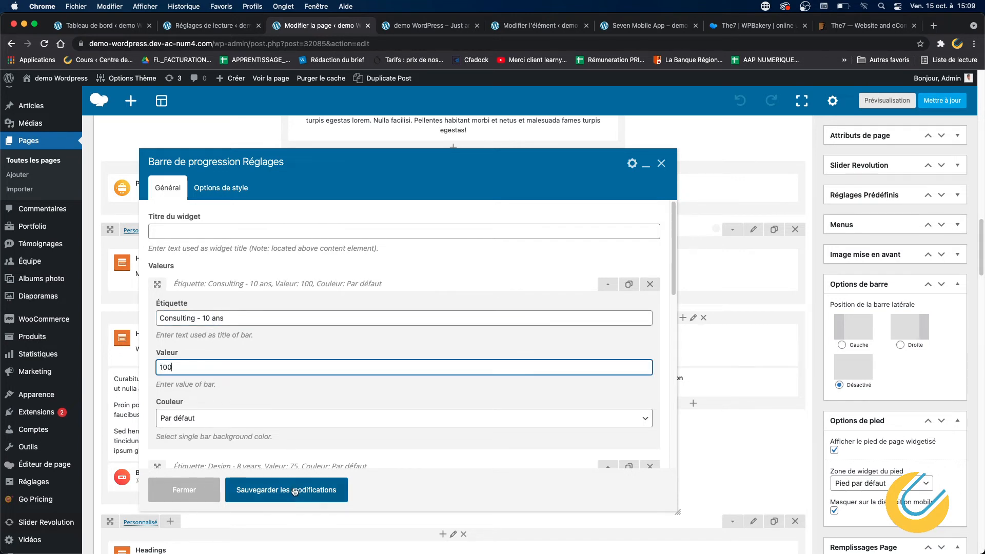
{"action": "left_click", "coordinate": [277, 490]}
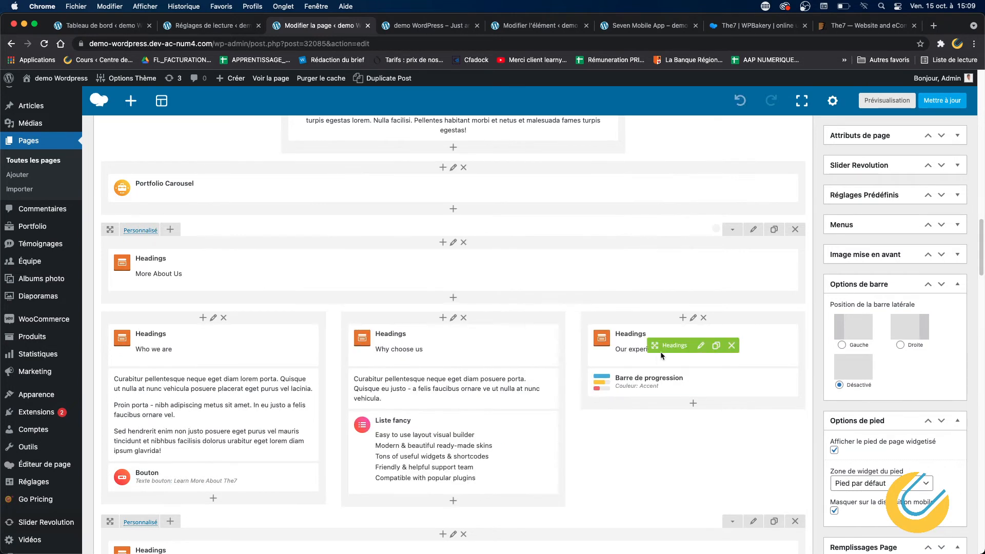
Update the home page and check the first Our experience bar on the public page, continuing to Latest Industry News
{"action": "left_click", "coordinate": [942, 100]}
{"action": "left_click", "coordinate": [430, 25]}
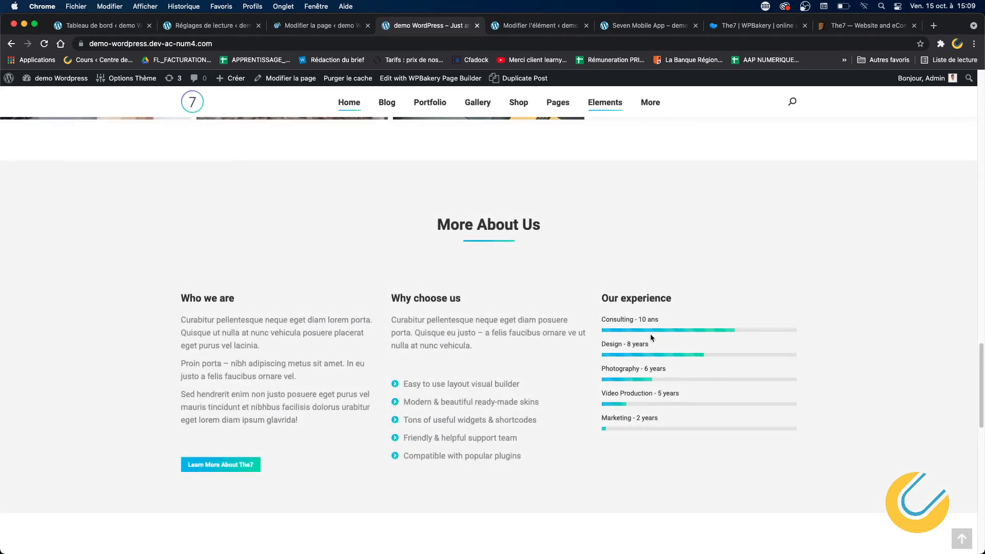
{"action": "left_click_drag", "start_coordinate": [605, 319], "coordinate": [682, 318]}
{"action": "scroll", "coordinate": [678, 333], "scroll_direction": "down", "scroll_amount": 6}
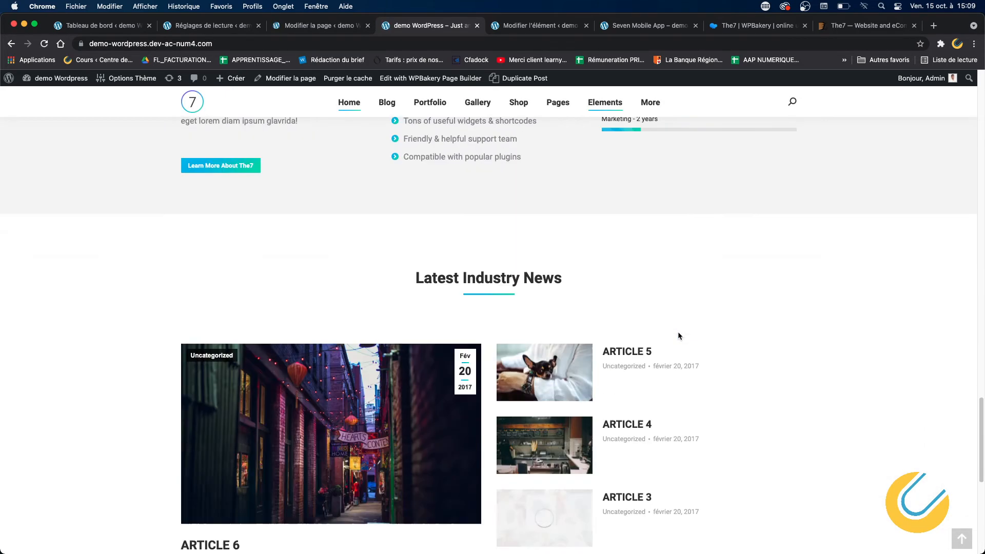
Locate the Latest Industry News heading and its two blog lists in the home page's editor and compare them with the public section
{"action": "left_click", "coordinate": [285, 28]}
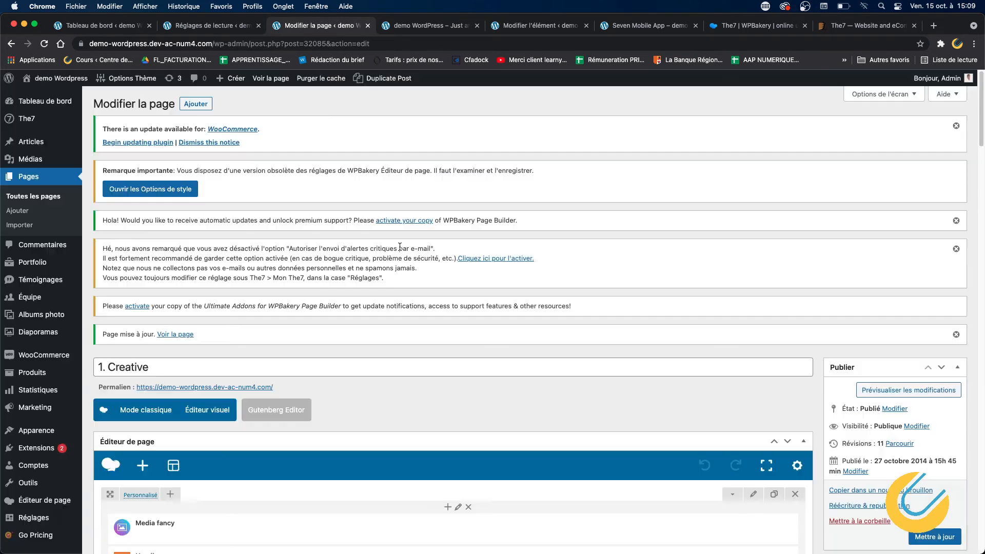
{"action": "scroll", "coordinate": [468, 328], "scroll_direction": "down", "scroll_amount": 20}
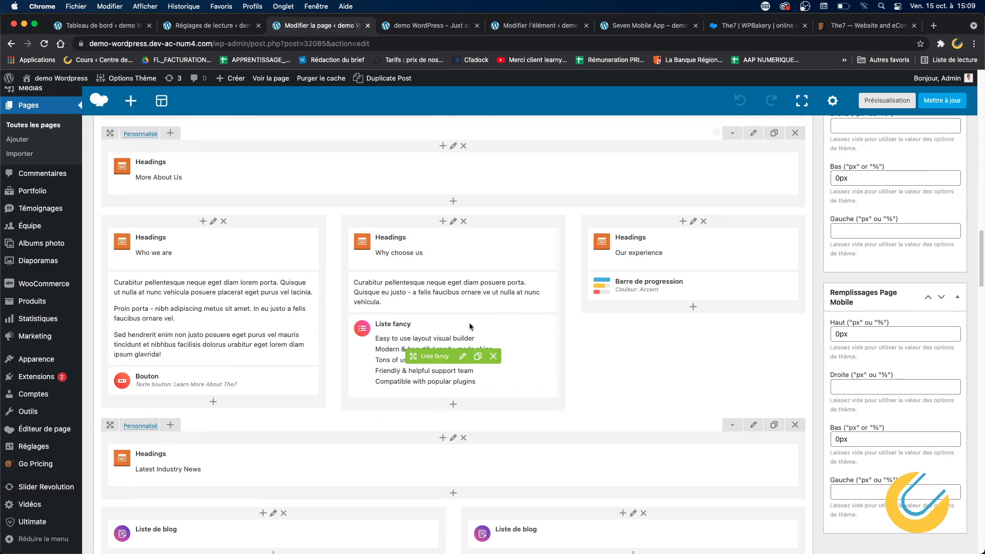
{"action": "scroll", "coordinate": [469, 322], "scroll_direction": "down", "scroll_amount": 2}
{"action": "scroll", "coordinate": [456, 306], "scroll_direction": "up", "scroll_amount": 1}
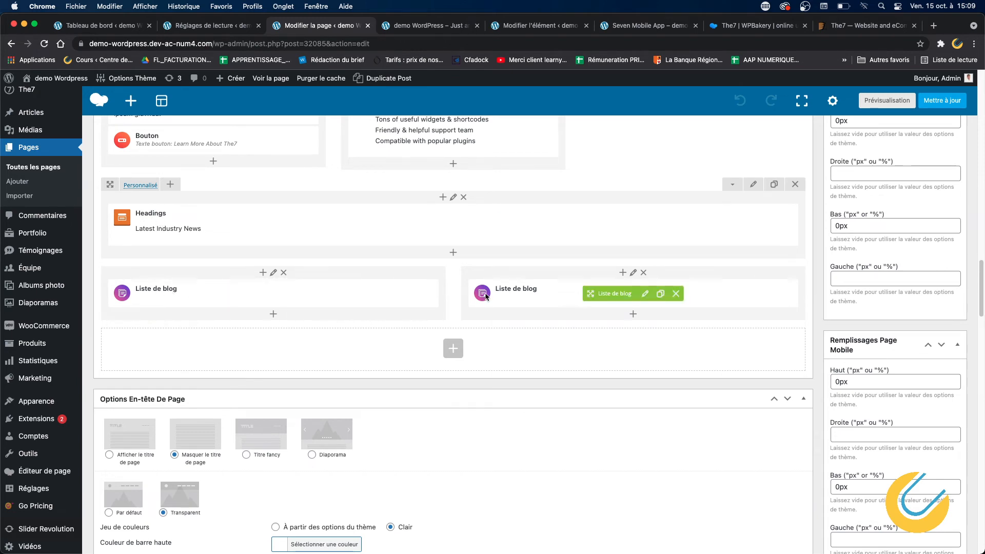
{"action": "left_click", "coordinate": [433, 27]}
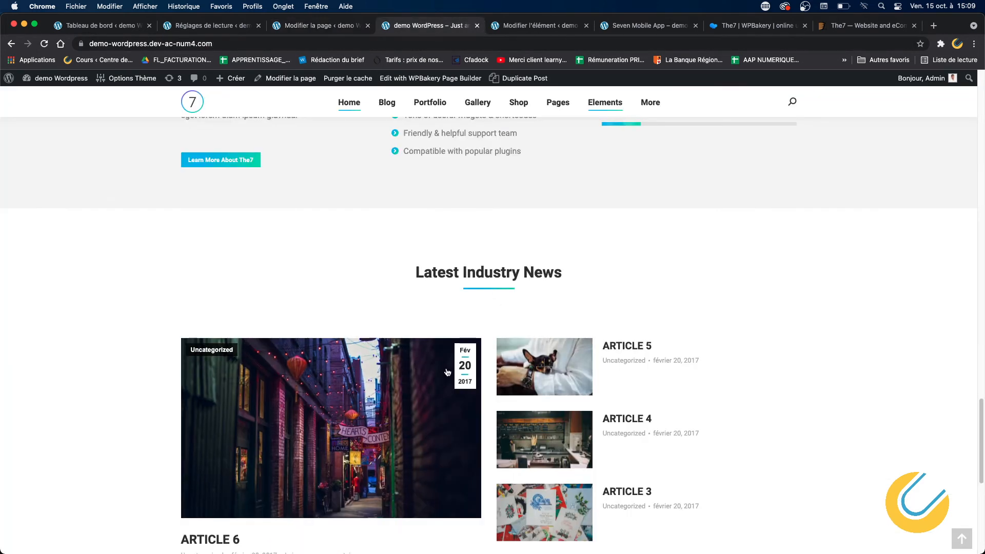
{"action": "left_click", "coordinate": [329, 29]}
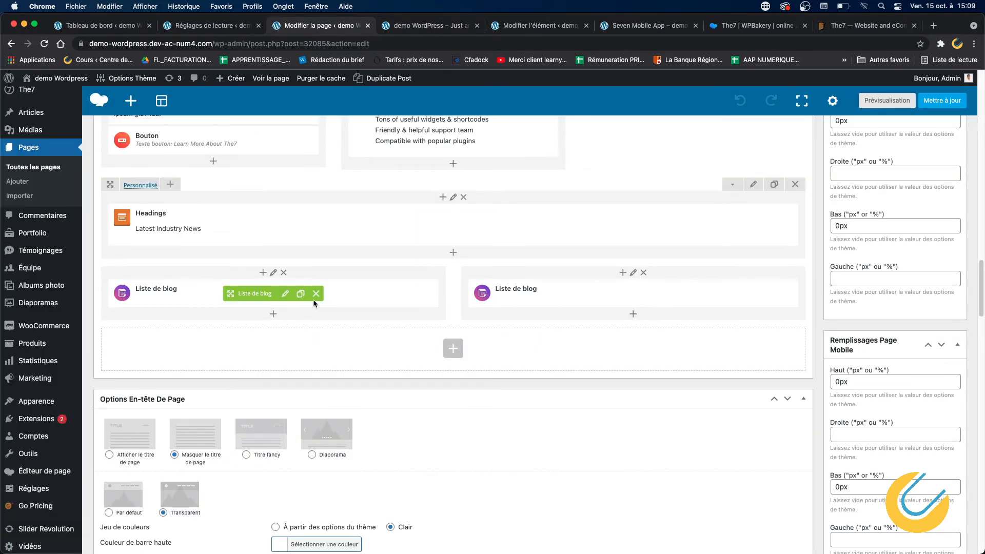
Examine the first blog list's settings: general layout, article, fancy elements, hover icon, and pagination and categorization
{"action": "left_click", "coordinate": [296, 294]}
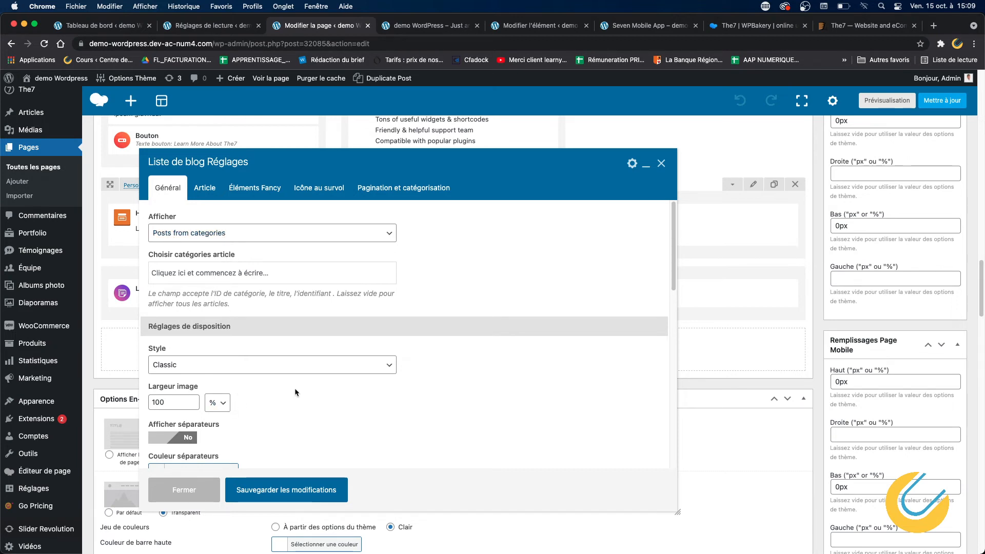
{"action": "scroll", "coordinate": [295, 390], "scroll_direction": "down", "scroll_amount": 1}
{"action": "left_click", "coordinate": [205, 189]}
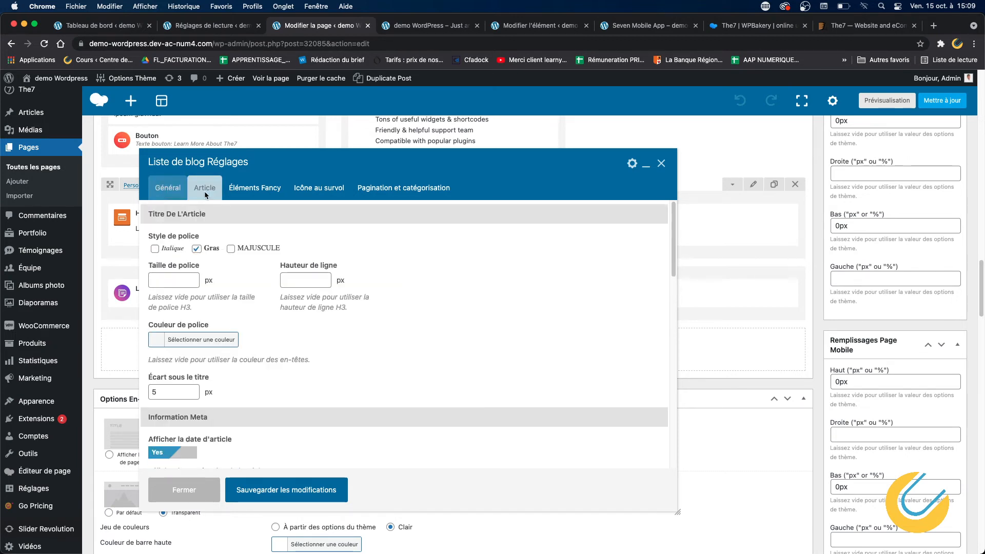
{"action": "scroll", "coordinate": [323, 314], "scroll_direction": "down", "scroll_amount": 10}
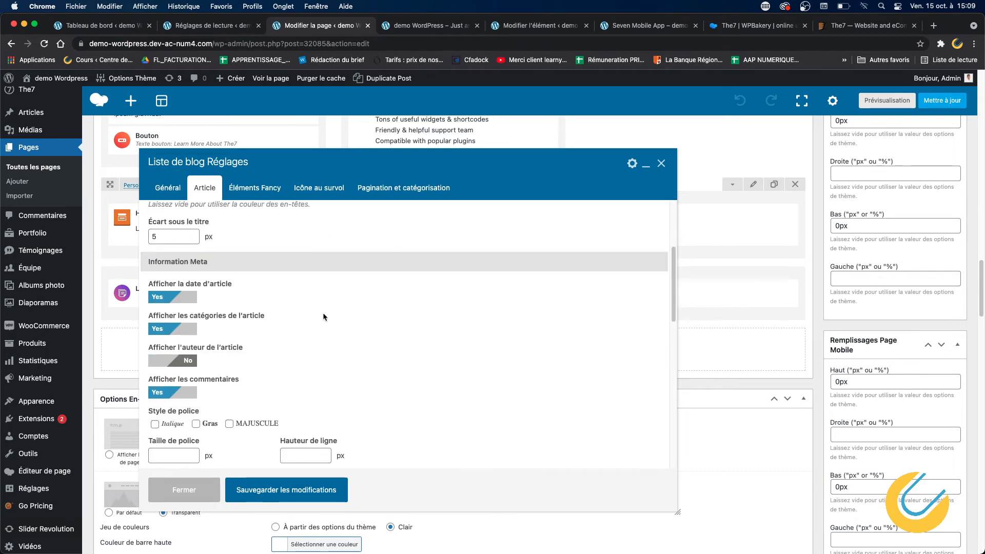
{"action": "left_click", "coordinate": [255, 188]}
{"action": "left_click", "coordinate": [311, 190]}
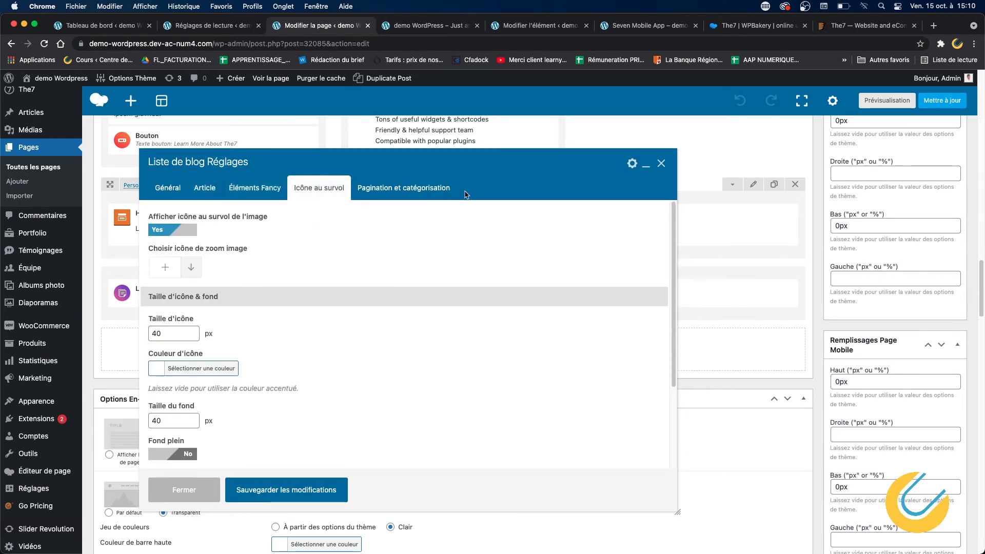
{"action": "left_click", "coordinate": [418, 190]}
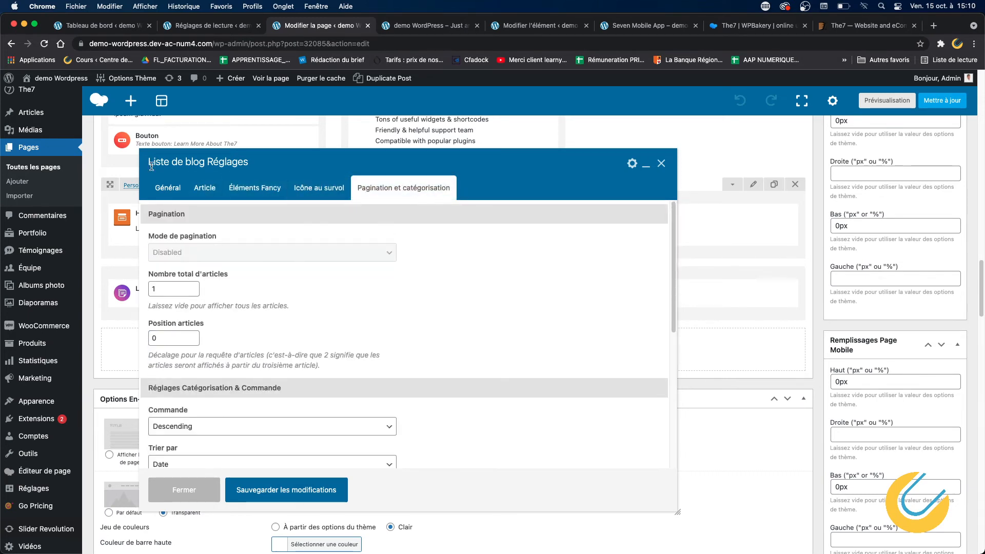
{"action": "left_click", "coordinate": [168, 188]}
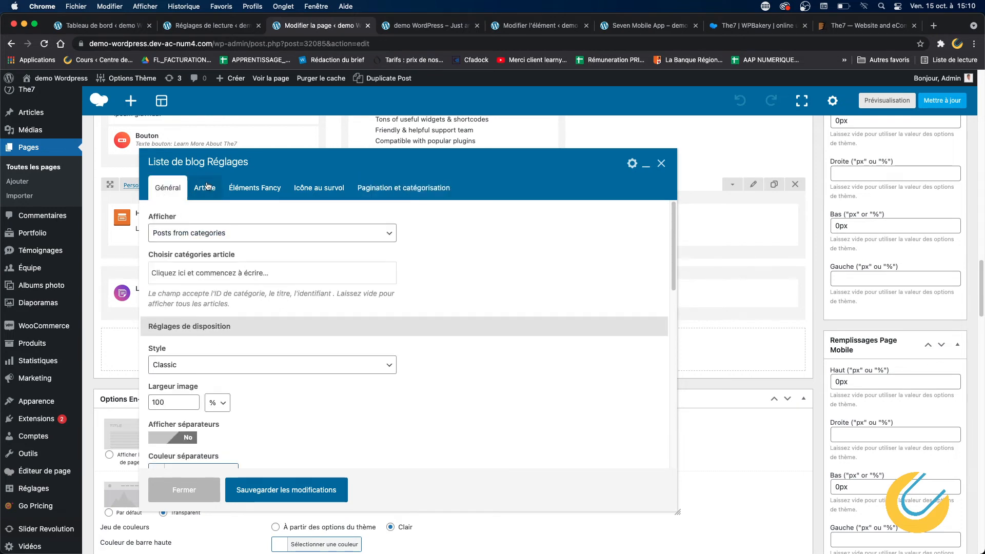
{"action": "scroll", "coordinate": [307, 304], "scroll_direction": "down", "scroll_amount": 6}
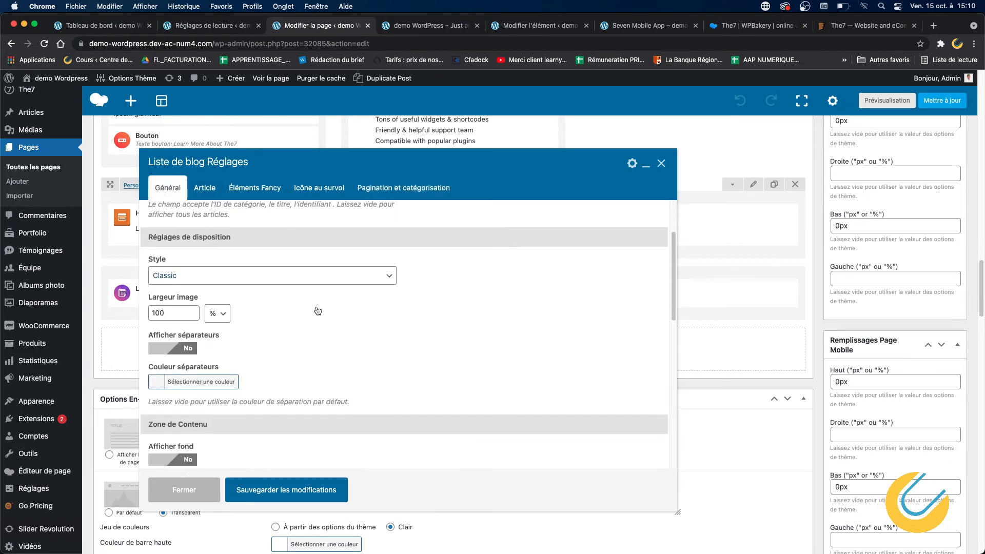
{"action": "scroll", "coordinate": [316, 306], "scroll_direction": "down", "scroll_amount": 4}
{"action": "scroll", "coordinate": [316, 306], "scroll_direction": "up", "scroll_amount": 8}
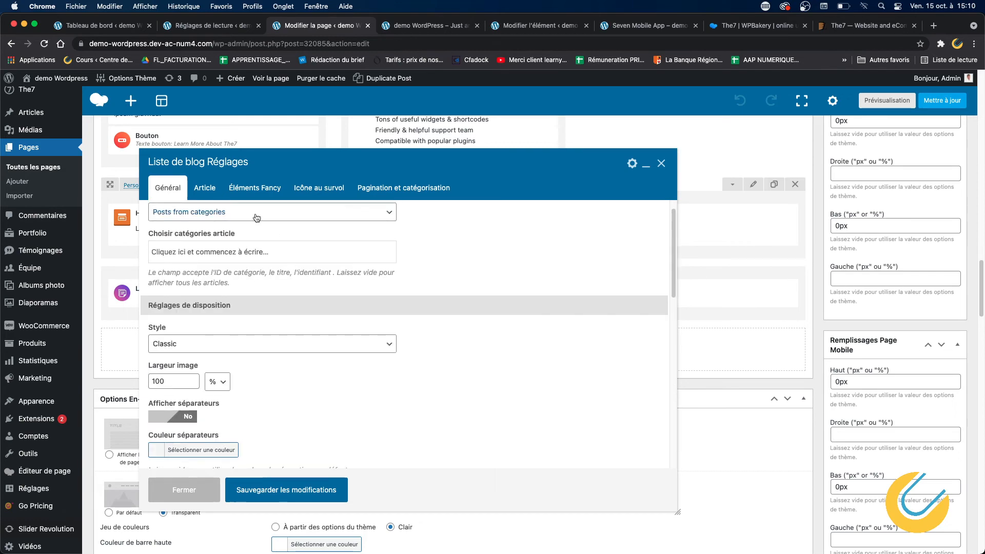
Review the articles in the public Latest Industry News section, and close the first blog list's settings without changes
{"action": "left_click", "coordinate": [433, 27]}
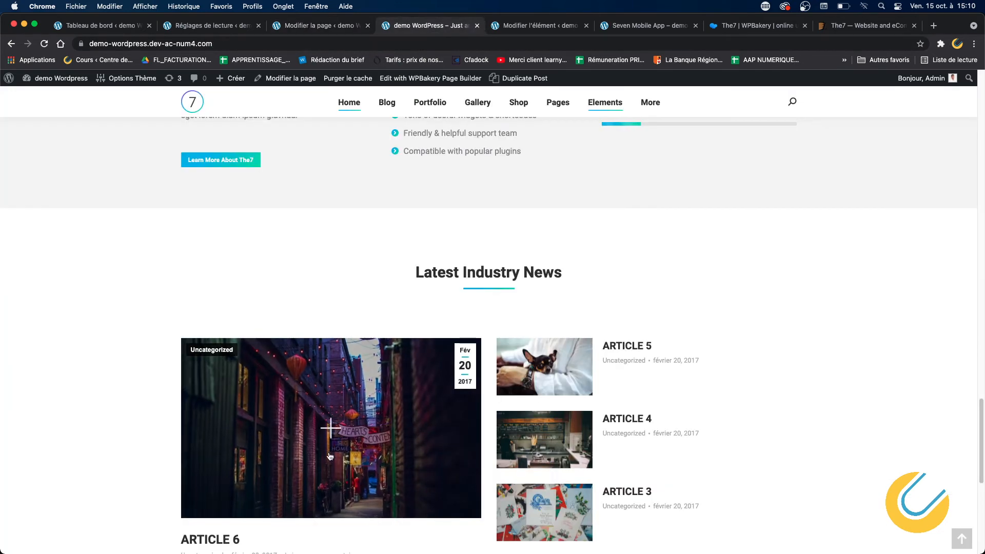
{"action": "scroll", "coordinate": [338, 411], "scroll_direction": "up", "scroll_amount": 3}
{"action": "scroll", "coordinate": [337, 392], "scroll_direction": "down", "scroll_amount": 5}
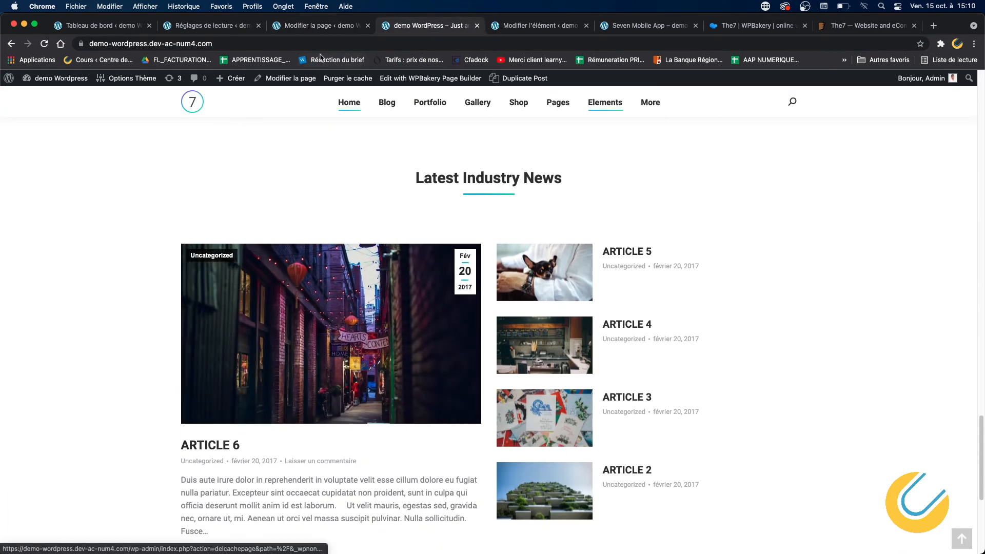
{"action": "left_click", "coordinate": [310, 27]}
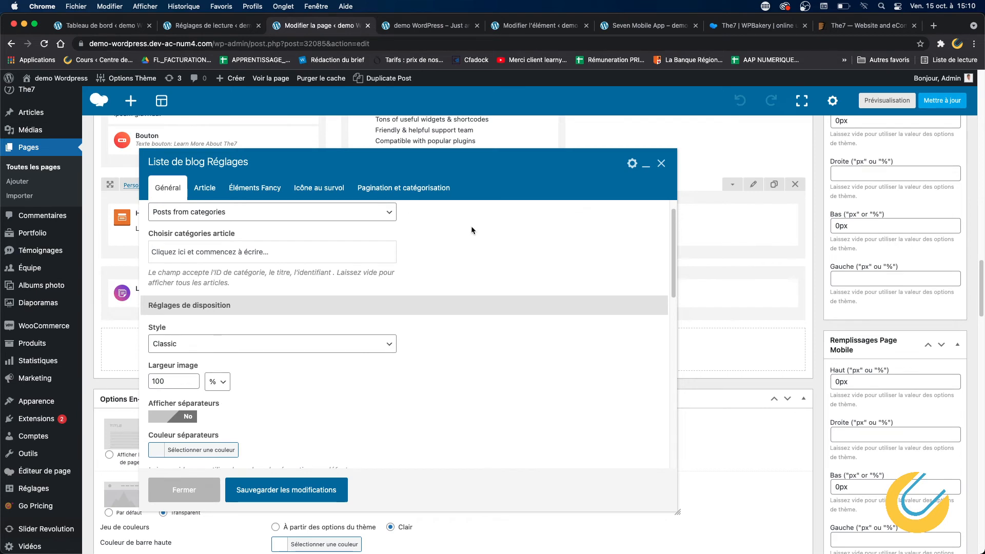
{"action": "left_click", "coordinate": [660, 164]}
Open the second blog list's settings and examine its general options: layout, content area, image settings and responsiveness
{"action": "left_click", "coordinate": [646, 293]}
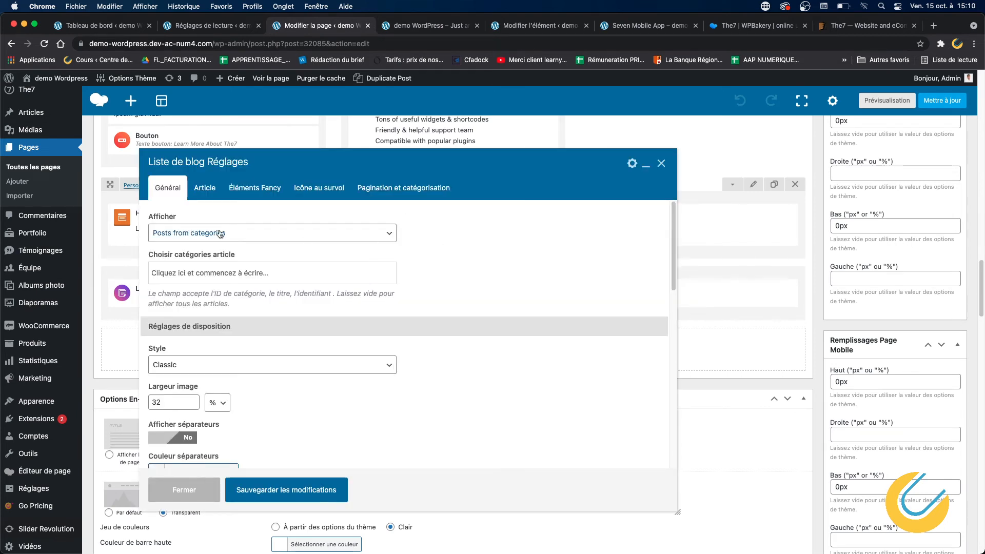
{"action": "left_click", "coordinate": [205, 187]}
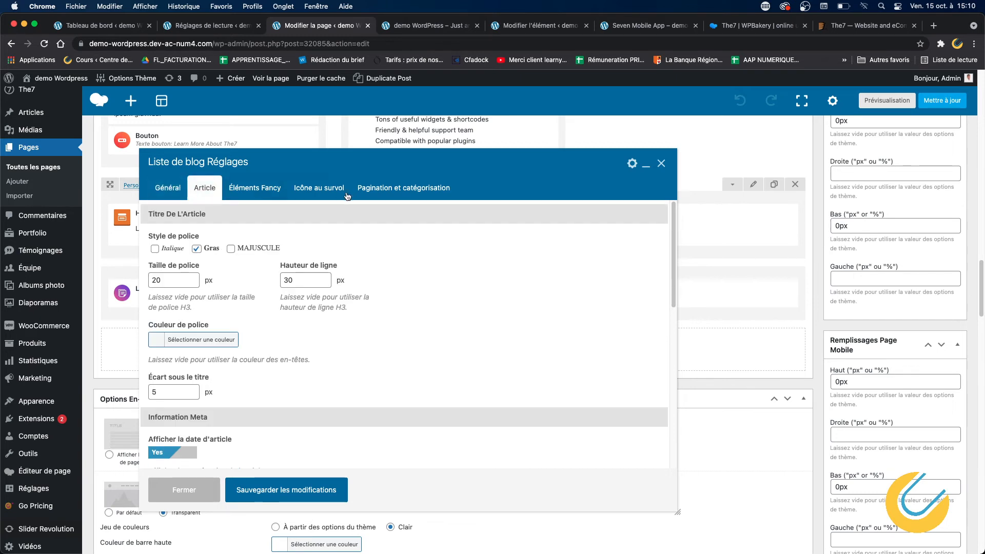
{"action": "left_click", "coordinate": [160, 188]}
{"action": "scroll", "coordinate": [298, 324], "scroll_direction": "down", "scroll_amount": 5}
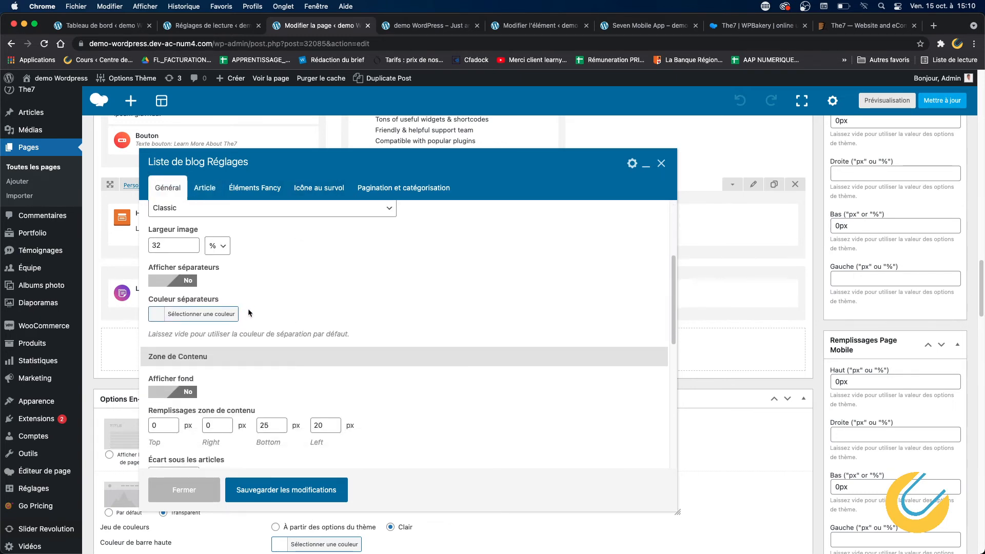
{"action": "scroll", "coordinate": [251, 309], "scroll_direction": "down", "scroll_amount": 5}
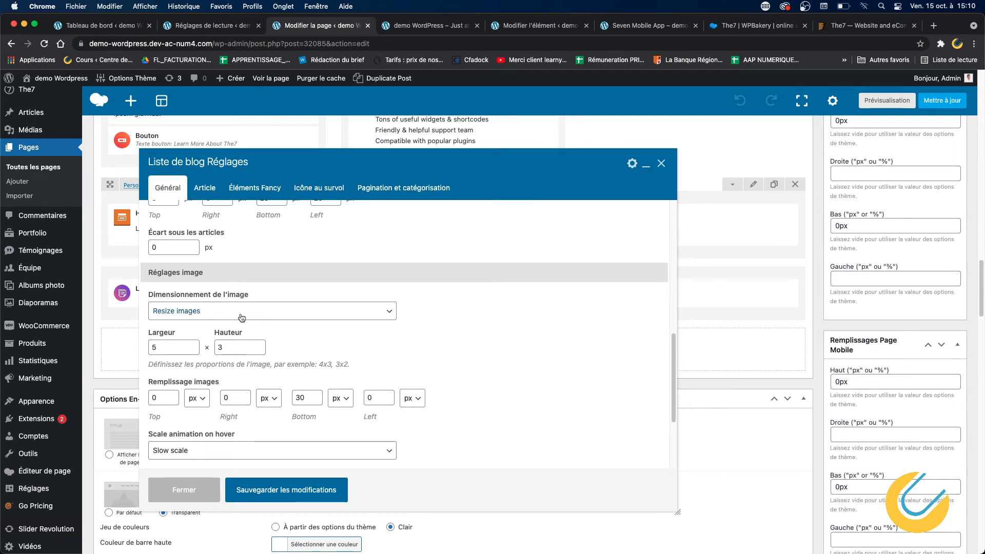
{"action": "scroll", "coordinate": [426, 363], "scroll_direction": "down", "scroll_amount": 4}
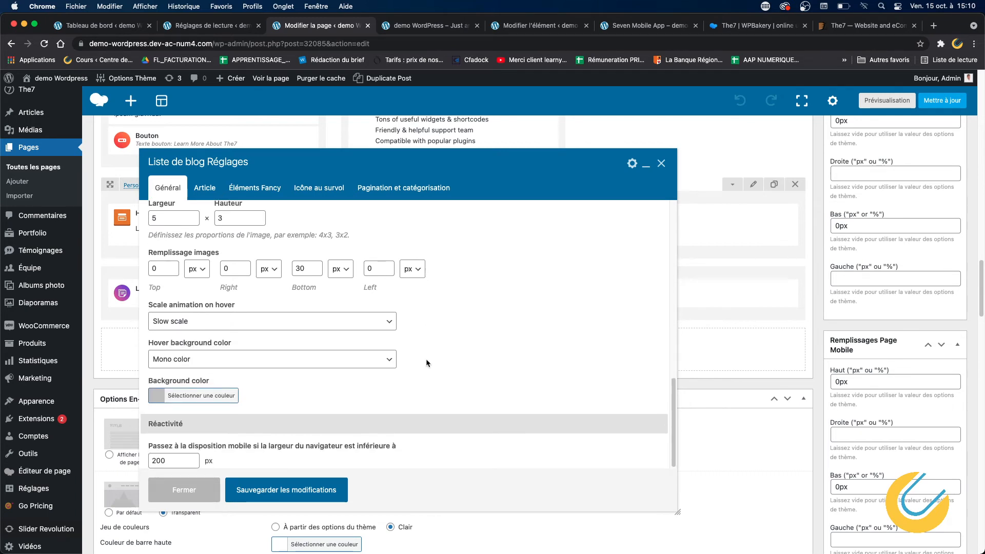
{"action": "scroll", "coordinate": [426, 362], "scroll_direction": "down", "scroll_amount": 2}
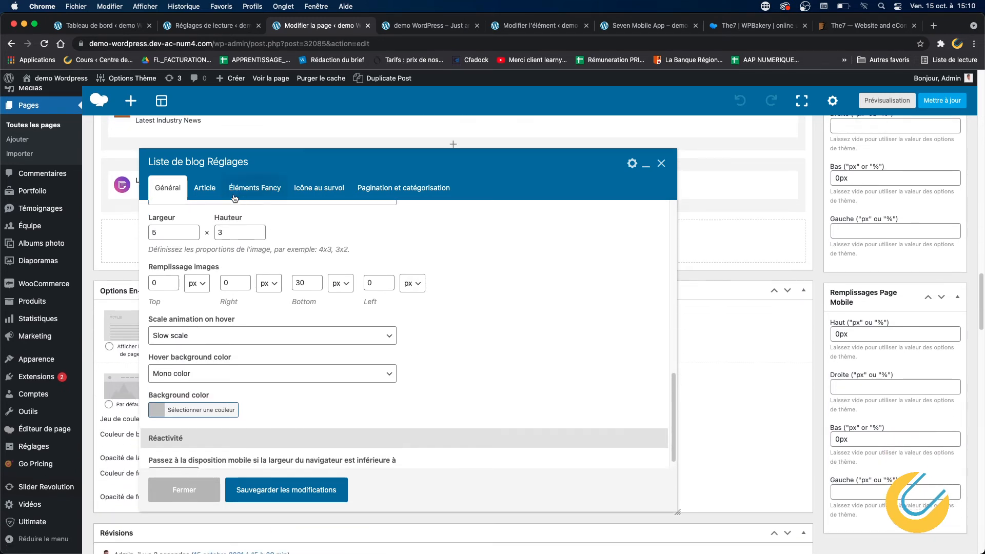
Examine the second blog list's article, fancy element, hover icon, and pagination and categorization settings
{"action": "left_click", "coordinate": [211, 189]}
{"action": "scroll", "coordinate": [466, 308], "scroll_direction": "down", "scroll_amount": 5}
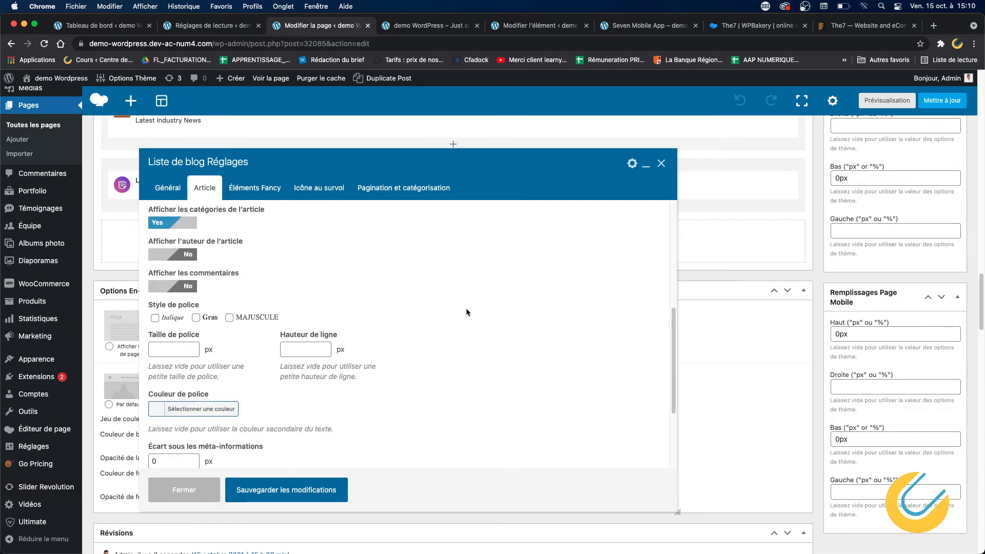
{"action": "scroll", "coordinate": [466, 311], "scroll_direction": "down", "scroll_amount": 3}
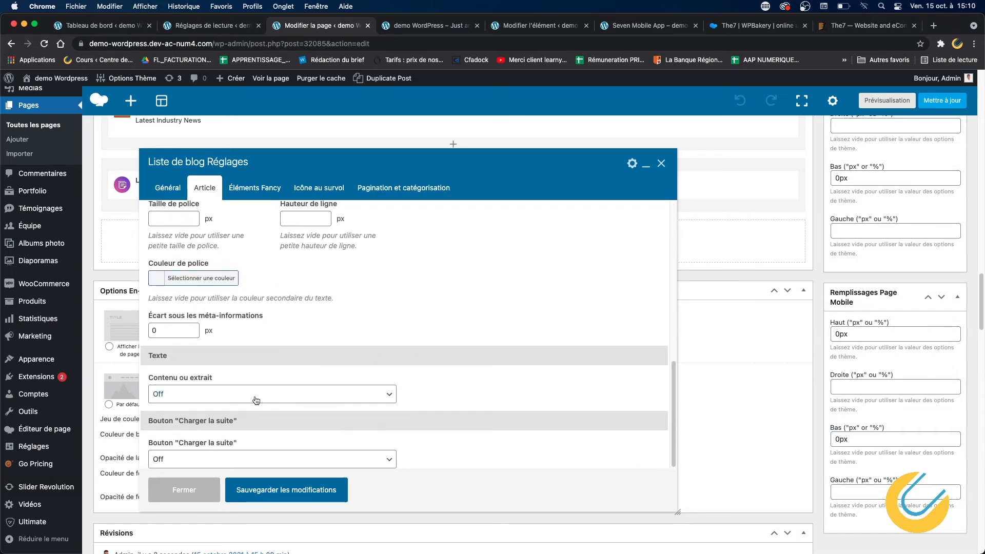
{"action": "left_click", "coordinate": [257, 187]}
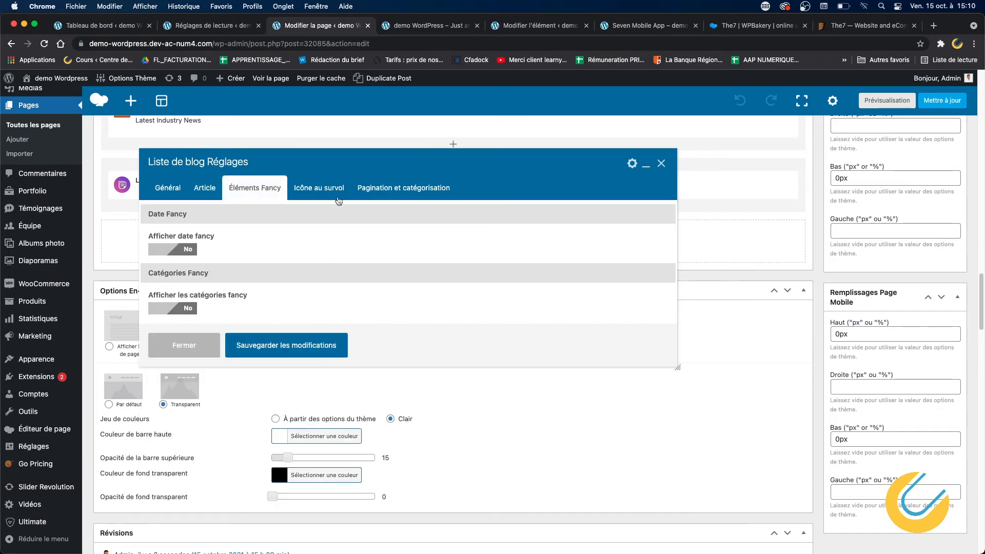
{"action": "left_click", "coordinate": [336, 195]}
{"action": "left_click", "coordinate": [390, 188]}
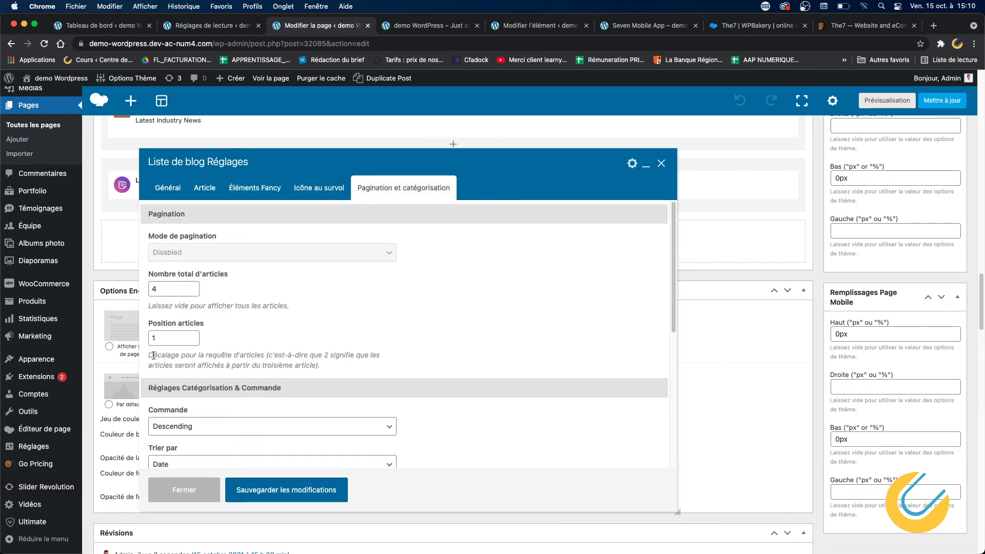
{"action": "scroll", "coordinate": [209, 374], "scroll_direction": "down", "scroll_amount": 5}
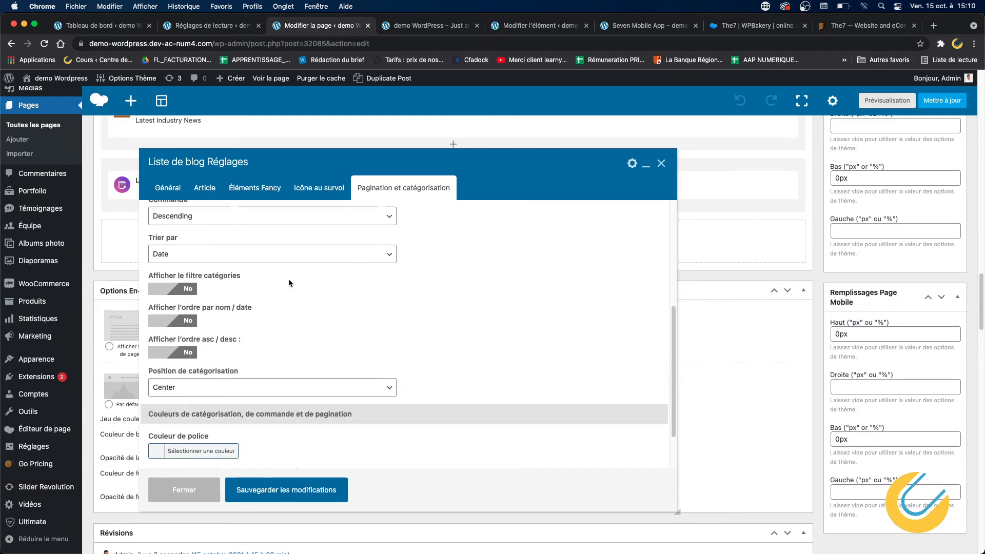
Check the smaller articles in the public Latest Industry News section, and close the second blog list's settings without changes
{"action": "left_click", "coordinate": [425, 25]}
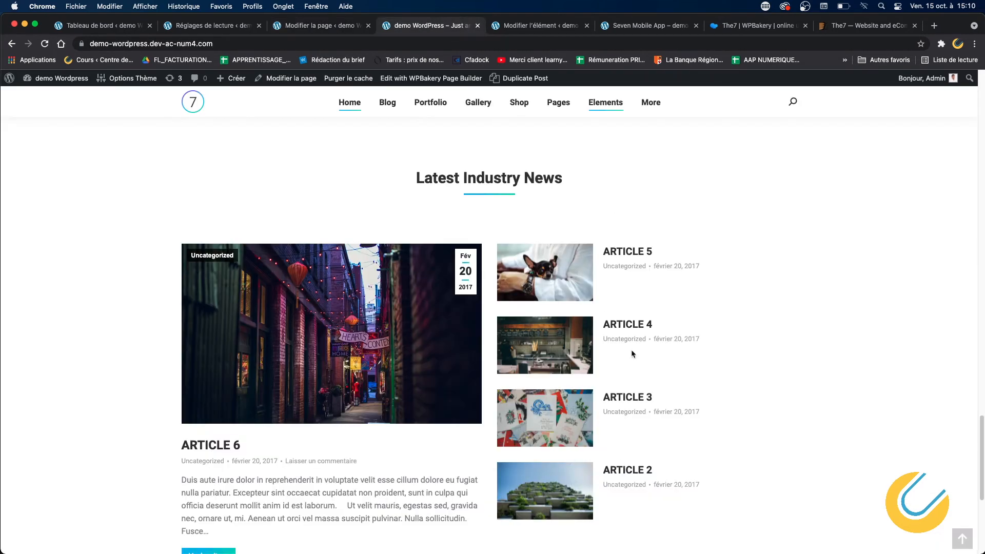
{"action": "left_click", "coordinate": [328, 27]}
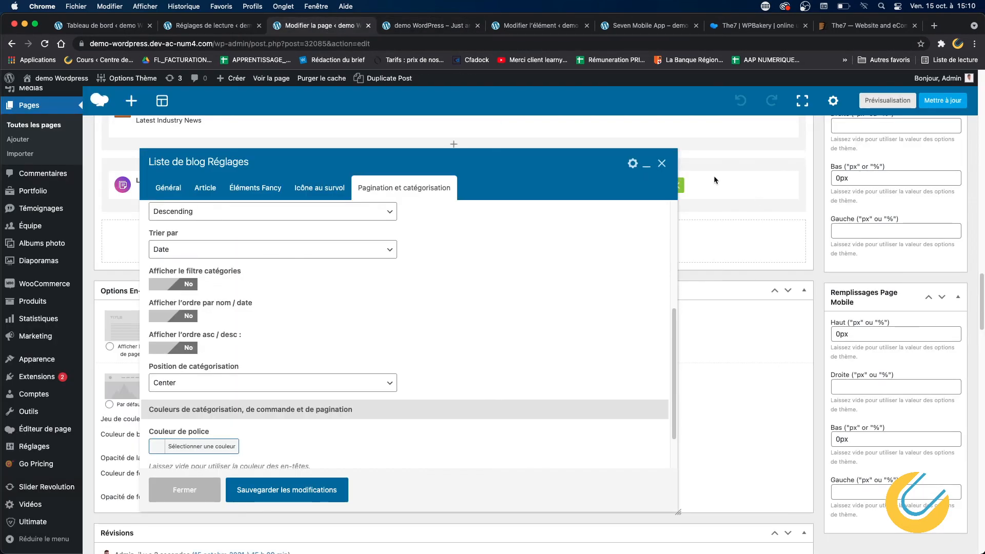
{"action": "left_click", "coordinate": [663, 164]}
Reopen the first blog list's settings, examine its fancy element, article and general options, and close them without changes
{"action": "mouse_move", "coordinate": [348, 187]}
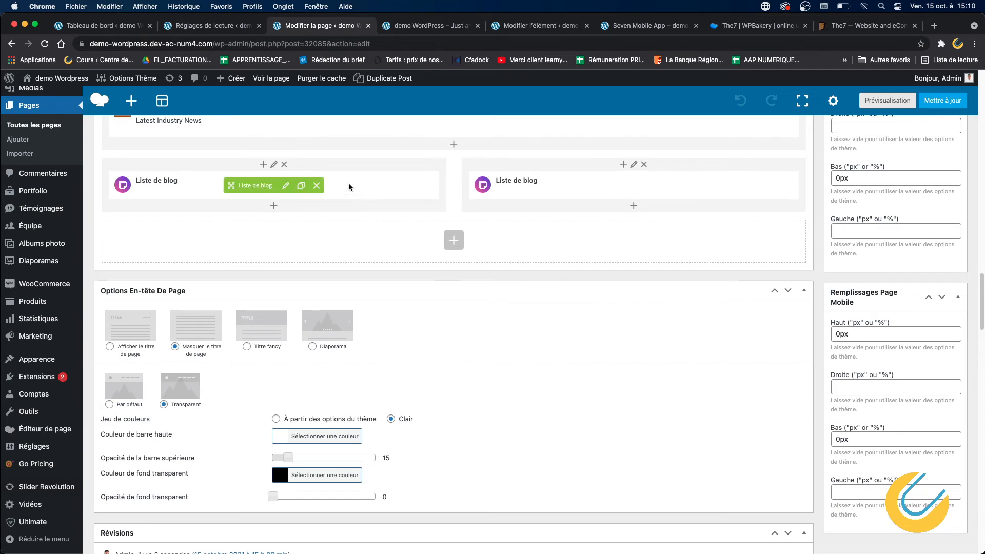
{"action": "left_click", "coordinate": [287, 186]}
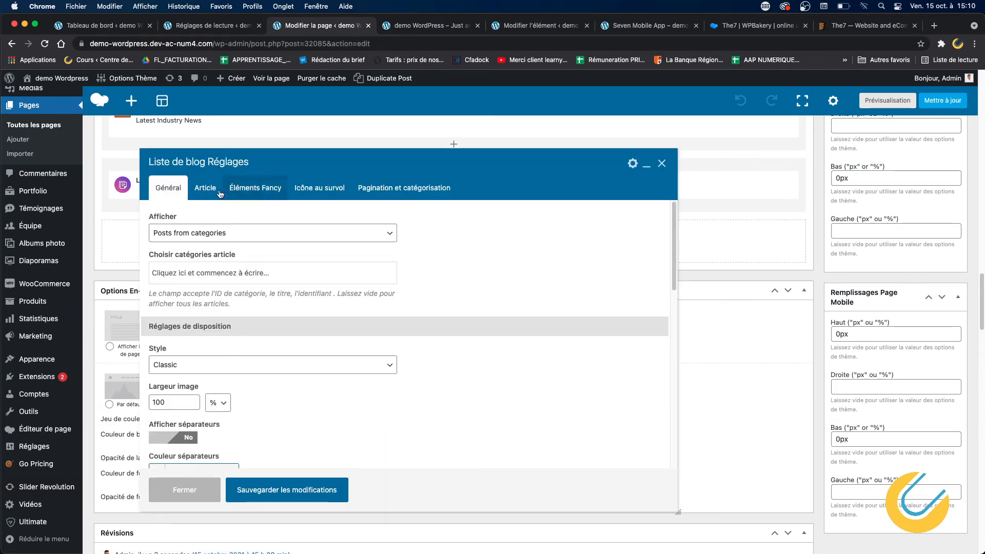
{"action": "left_click", "coordinate": [206, 188]}
{"action": "left_click", "coordinate": [255, 187]}
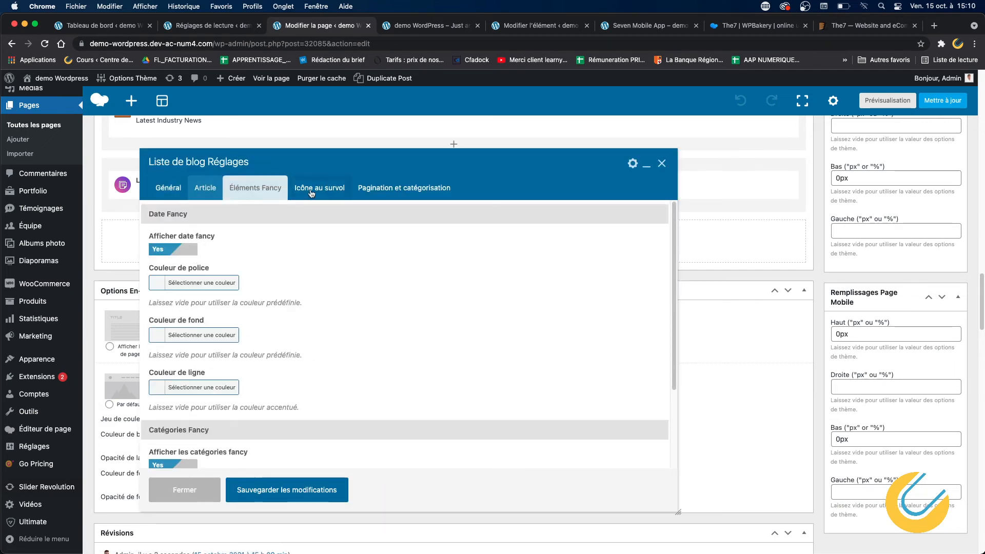
{"action": "left_click", "coordinate": [205, 188]}
{"action": "scroll", "coordinate": [296, 329], "scroll_direction": "down", "scroll_amount": 3}
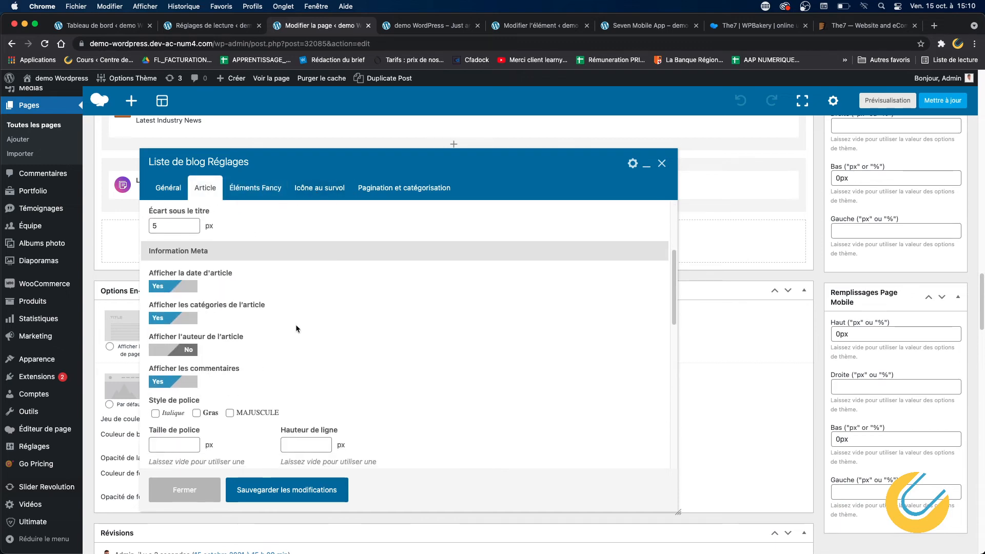
{"action": "scroll", "coordinate": [296, 328], "scroll_direction": "down", "scroll_amount": 5}
{"action": "scroll", "coordinate": [296, 328], "scroll_direction": "down", "scroll_amount": 4}
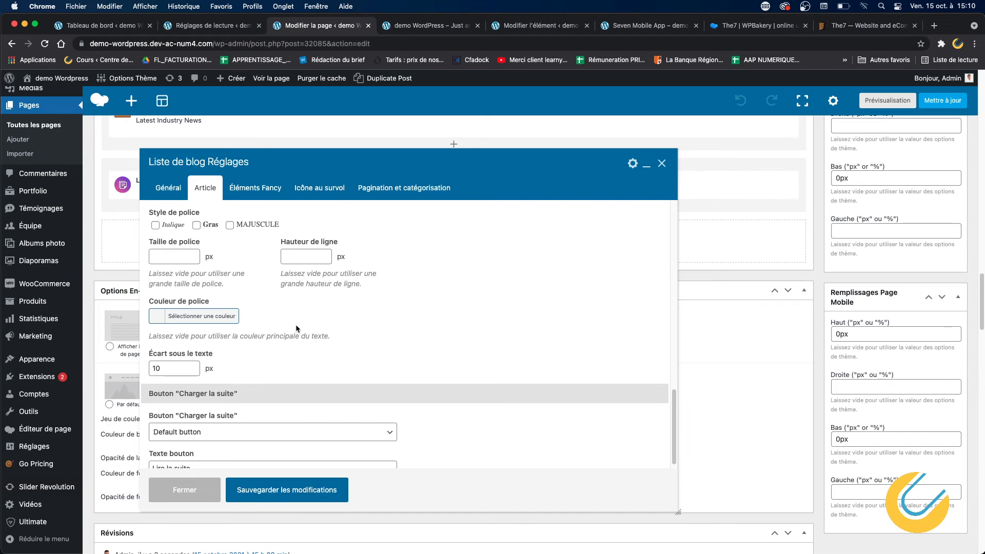
{"action": "scroll", "coordinate": [296, 324], "scroll_direction": "up", "scroll_amount": 10}
{"action": "left_click", "coordinate": [169, 188]}
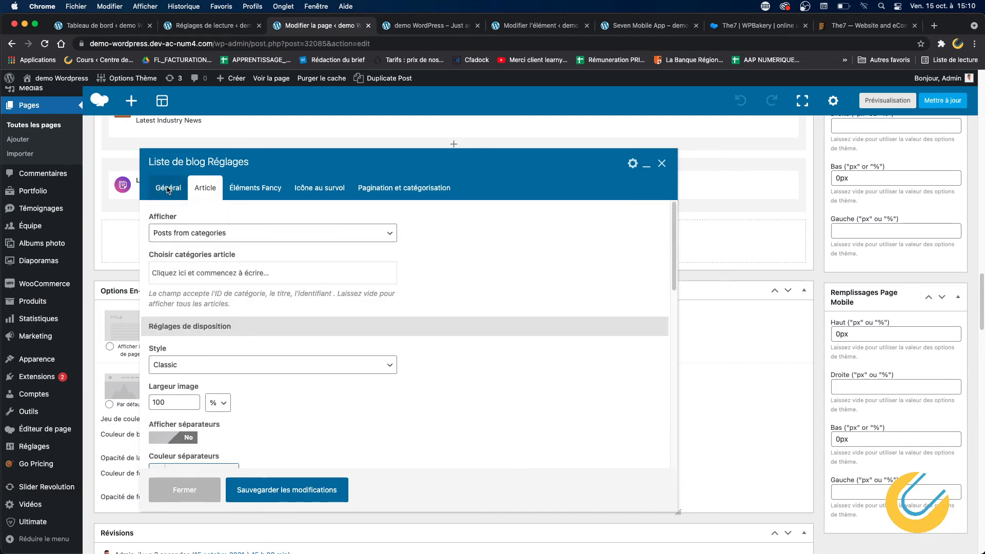
{"action": "scroll", "coordinate": [287, 334], "scroll_direction": "down", "scroll_amount": 3}
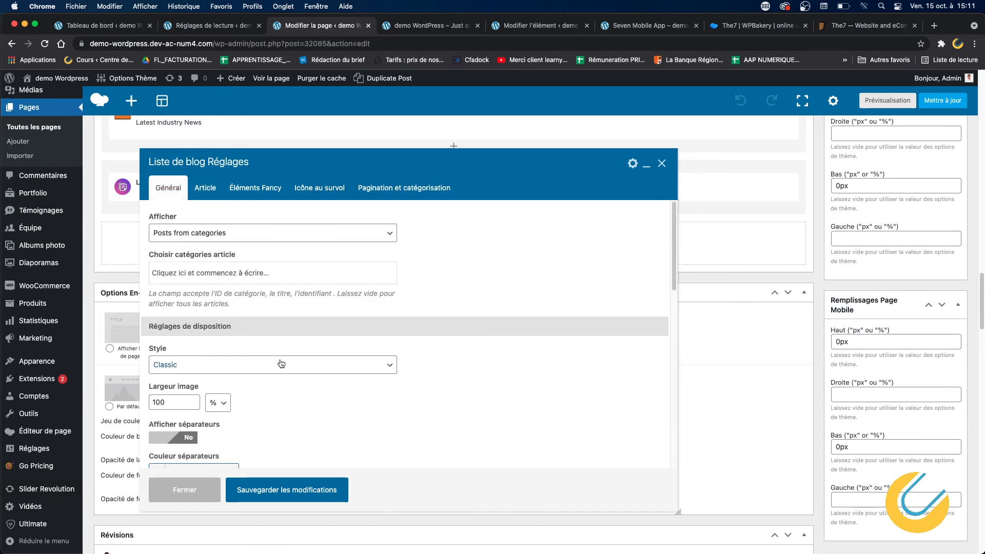
{"action": "scroll", "coordinate": [306, 341], "scroll_direction": "up", "scroll_amount": 1}
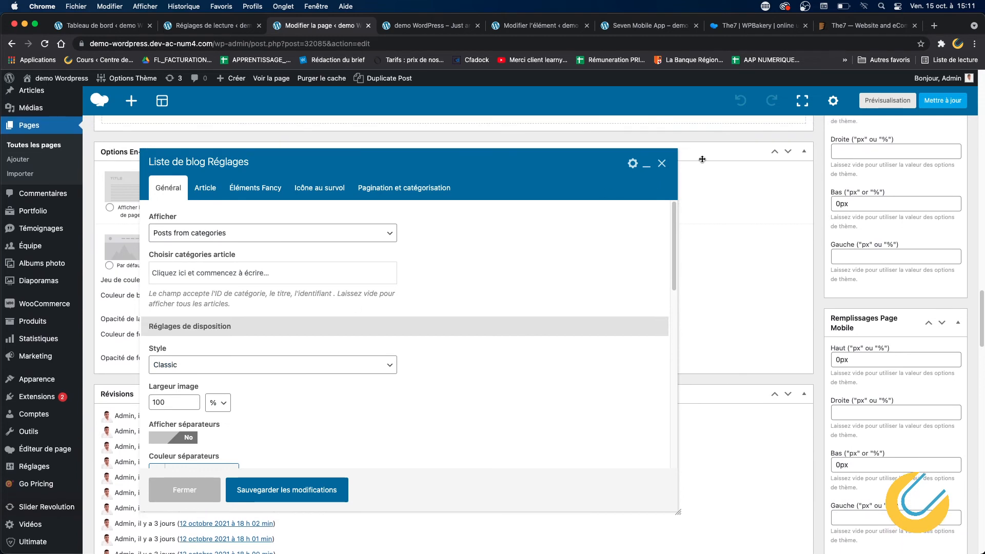
{"action": "left_click", "coordinate": [661, 164]}
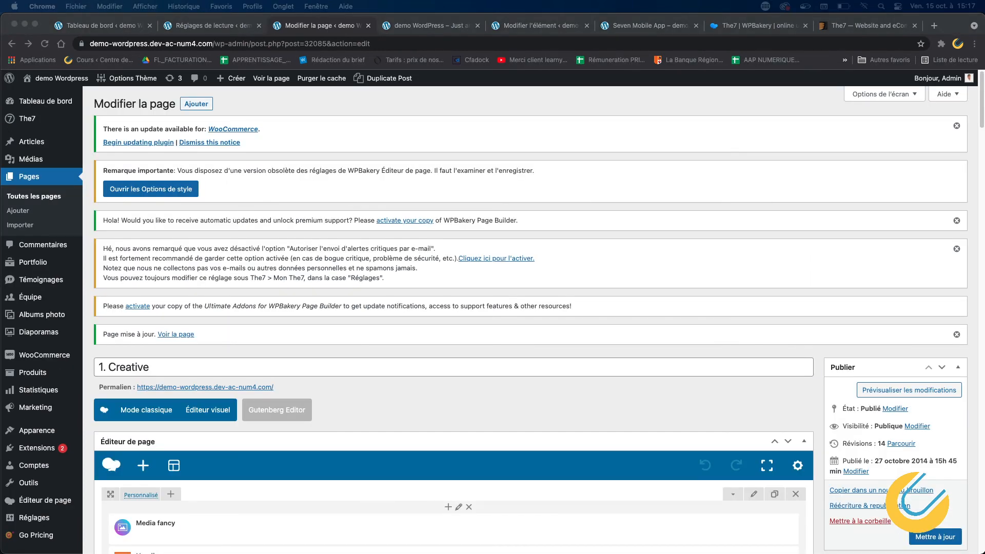
Locate the first blog list under Latest Industry News, inspect its total number of articles and image width, and close its settings without changes
{"action": "scroll", "coordinate": [352, 301], "scroll_direction": "down", "scroll_amount": 20}
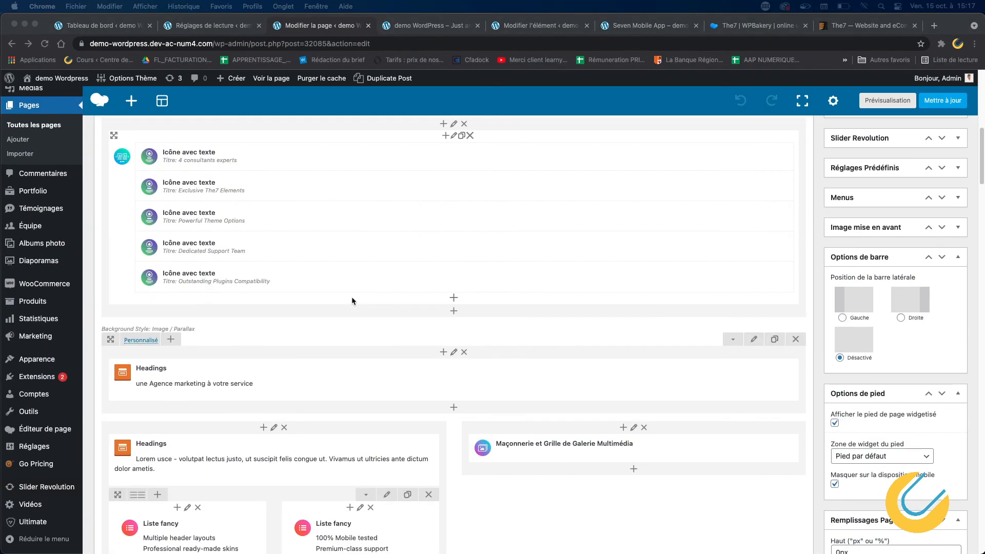
{"action": "scroll", "coordinate": [354, 306], "scroll_direction": "down", "scroll_amount": 15}
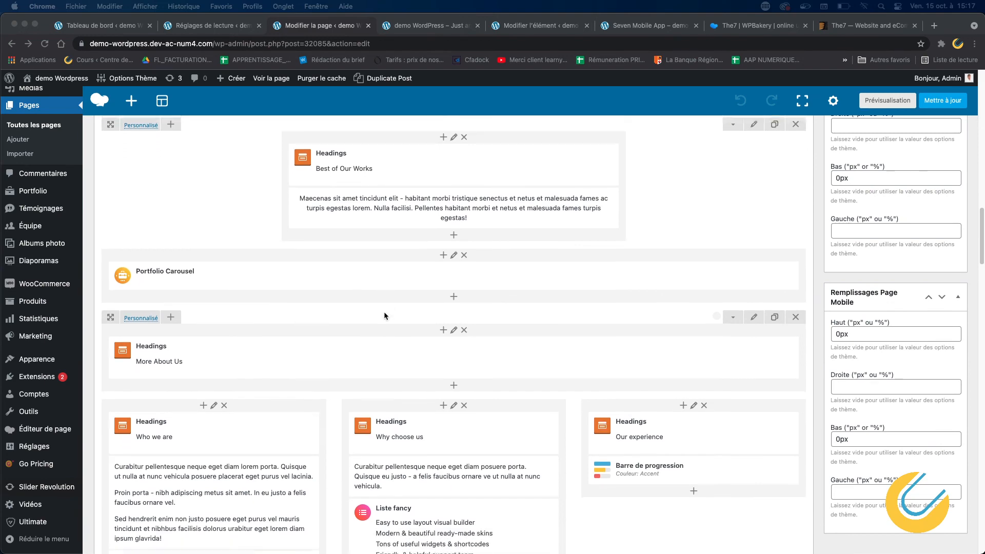
{"action": "scroll", "coordinate": [385, 309], "scroll_direction": "up", "scroll_amount": 3}
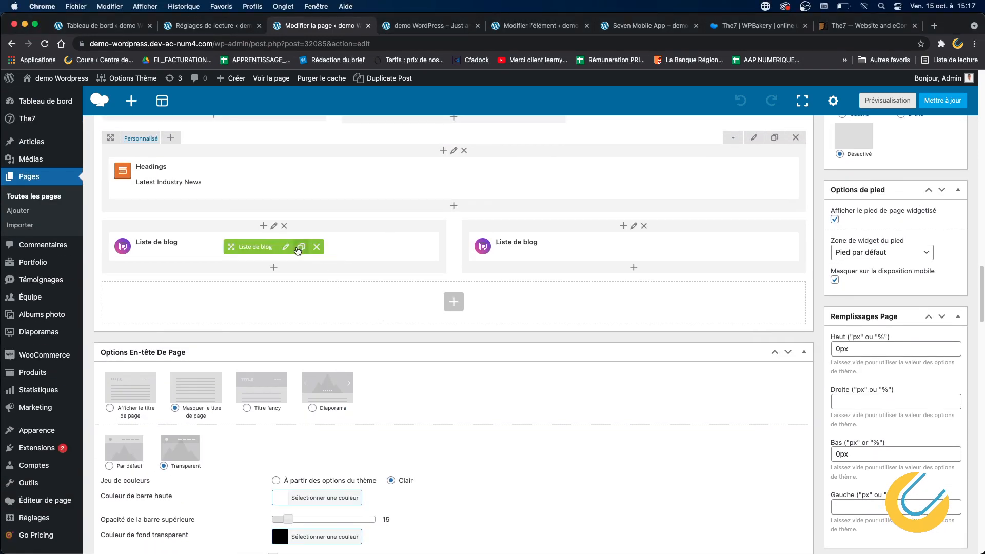
{"action": "left_click", "coordinate": [285, 247]}
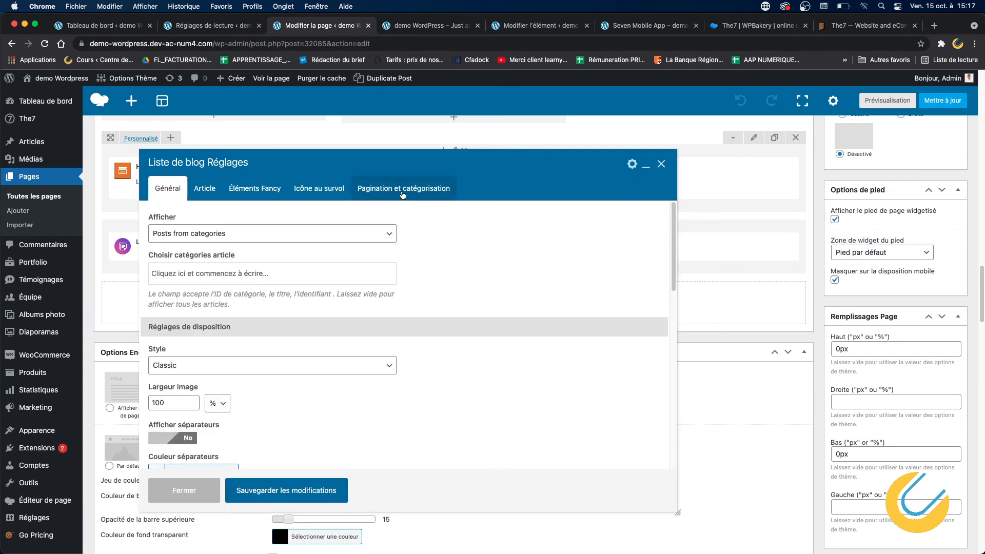
{"action": "left_click", "coordinate": [359, 191]}
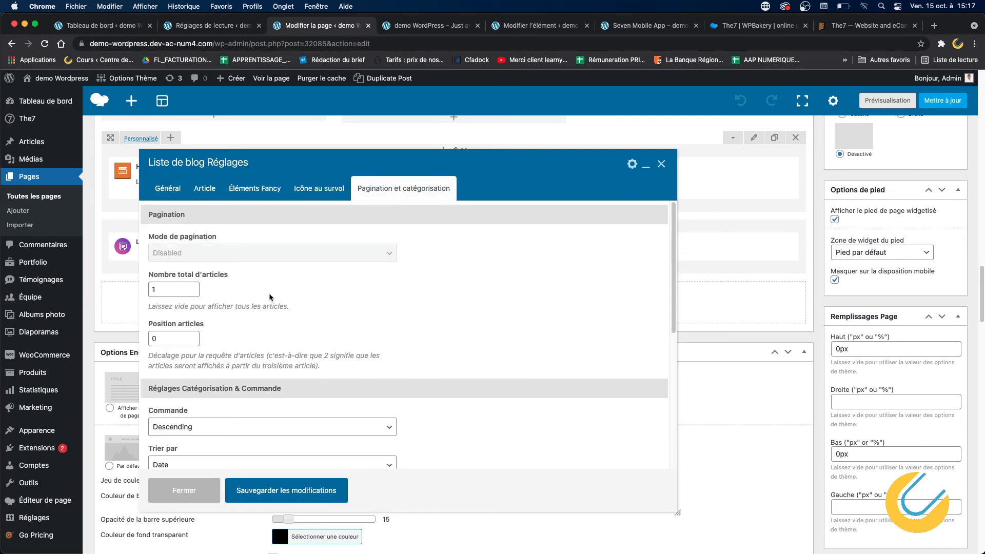
{"action": "left_click", "coordinate": [162, 188]}
{"action": "left_click_drag", "start_coordinate": [177, 402], "coordinate": [157, 403]}
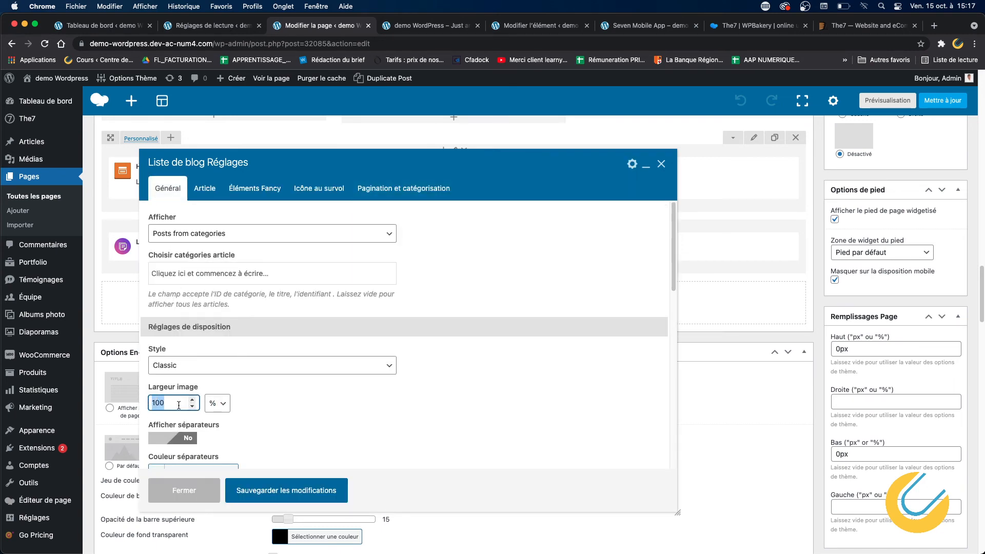
{"action": "left_click", "coordinate": [661, 164]}
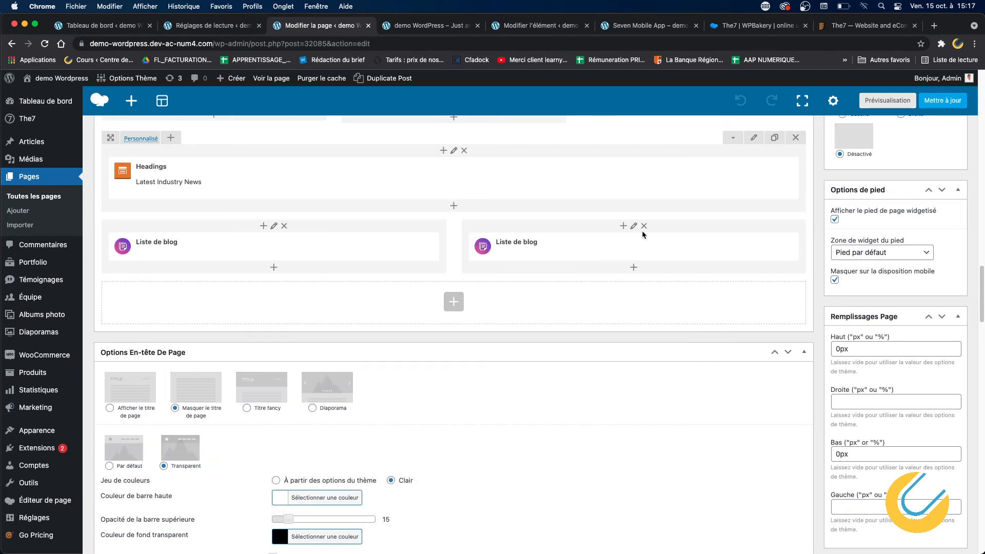
Inspect the second blog list's total number of articles and its image width for comparison with the first list
{"action": "left_click", "coordinate": [646, 248]}
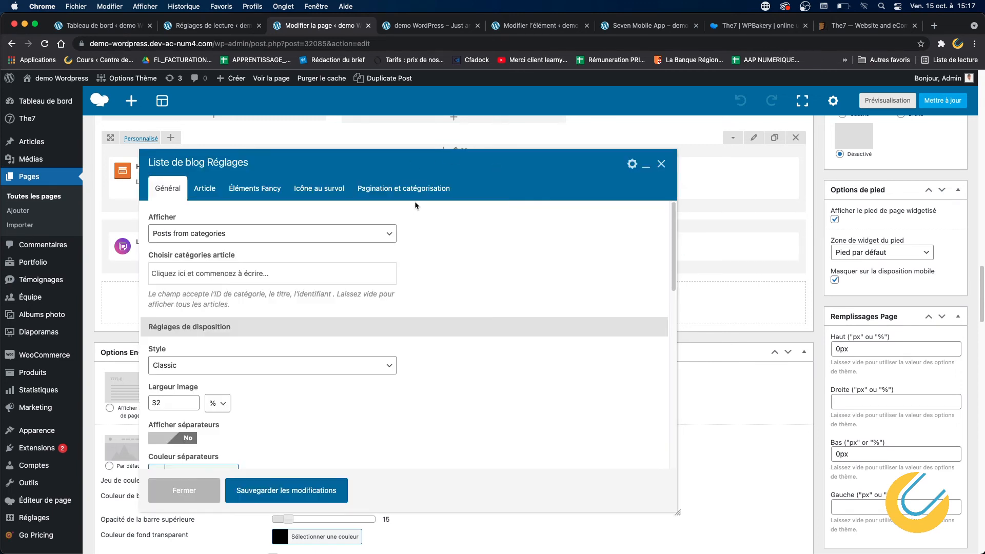
{"action": "left_click", "coordinate": [412, 189]}
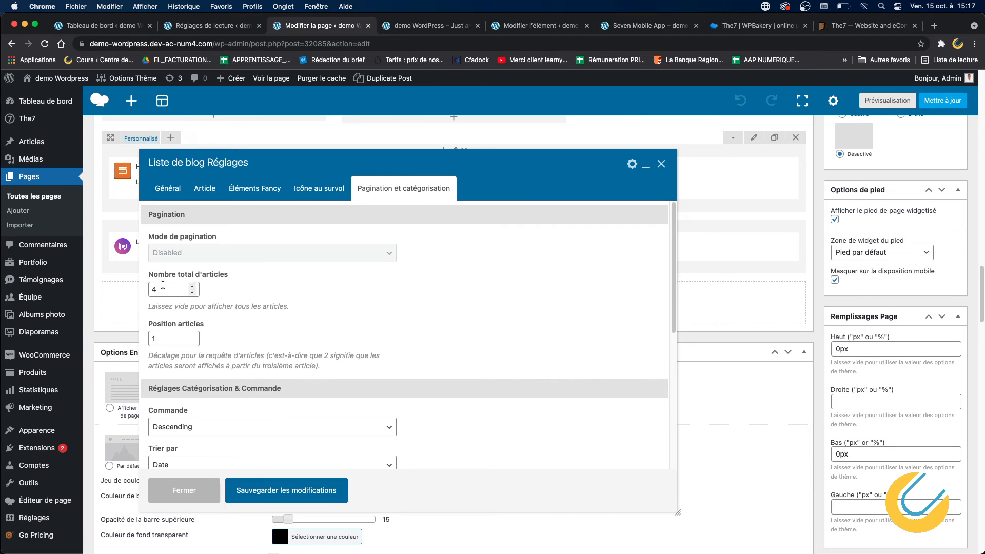
{"action": "left_click_drag", "start_coordinate": [163, 285], "coordinate": [152, 289]}
{"action": "left_click", "coordinate": [179, 192]}
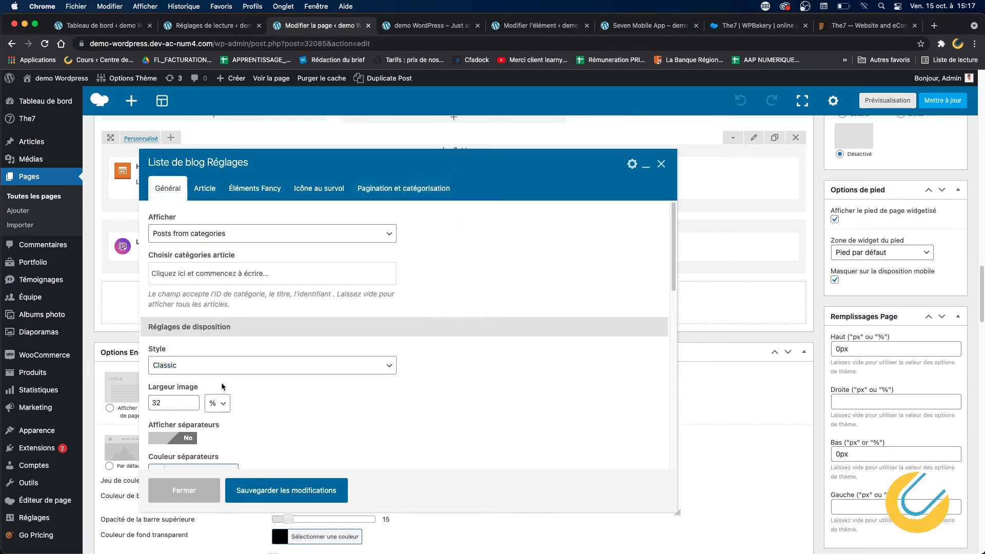
Compare the large featured article with the smaller articles beside it in the public Latest Industry News section
{"action": "left_click", "coordinate": [421, 27]}
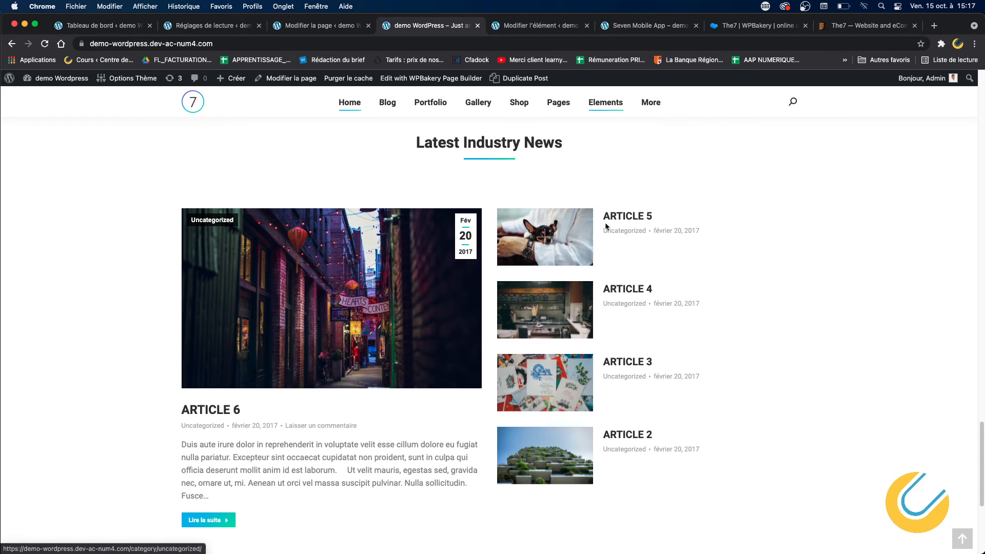
{"action": "scroll", "coordinate": [648, 353], "scroll_direction": "down", "scroll_amount": 1}
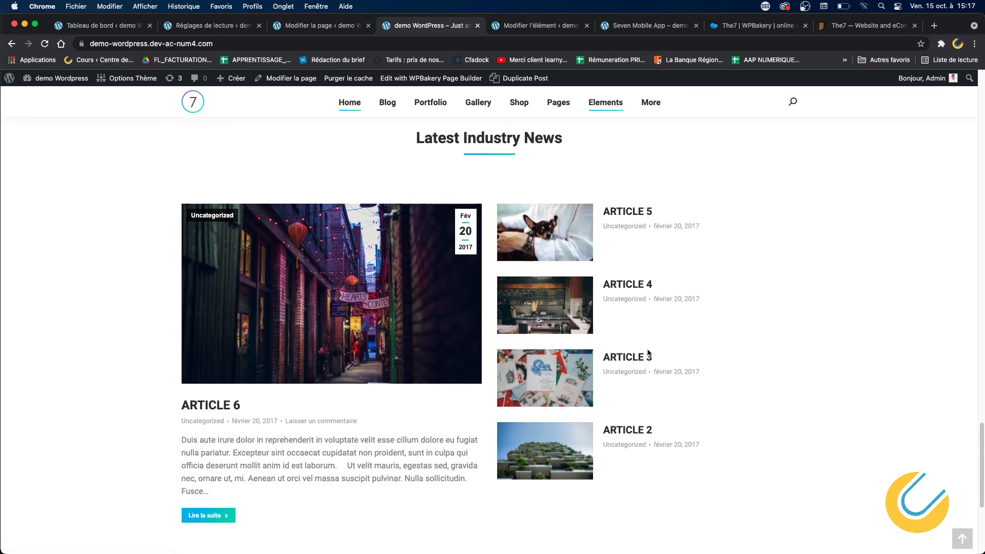
{"action": "scroll", "coordinate": [648, 353], "scroll_direction": "up", "scroll_amount": 1}
{"action": "scroll", "coordinate": [648, 353], "scroll_direction": "down", "scroll_amount": 1}
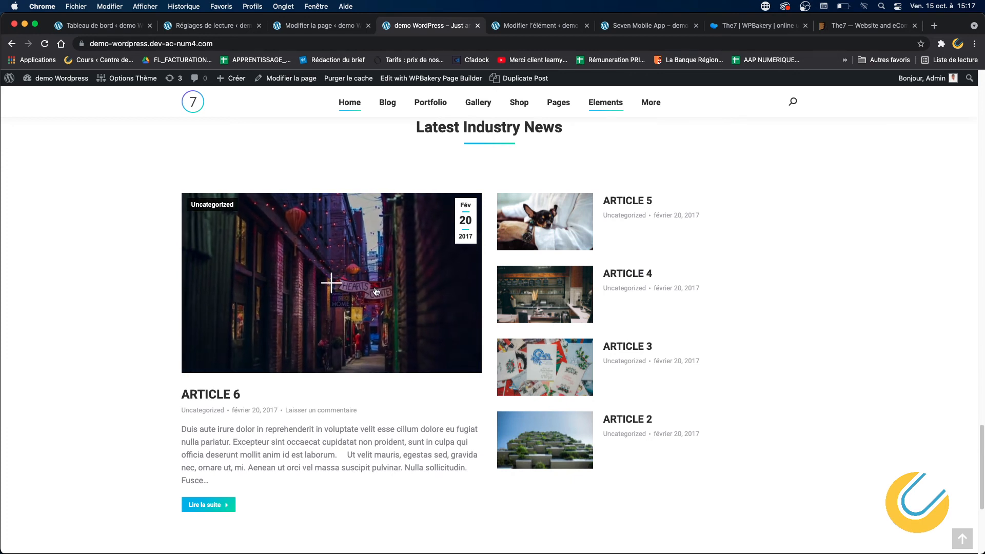
Check the second blog list's image width setting against the thumbnail layout in the public Latest Industry News section
{"action": "left_click_drag", "start_coordinate": [157, 486], "coordinate": [771, 477]}
{"action": "scroll", "coordinate": [772, 472], "scroll_direction": "up", "scroll_amount": 1}
{"action": "left_click", "coordinate": [849, 328]}
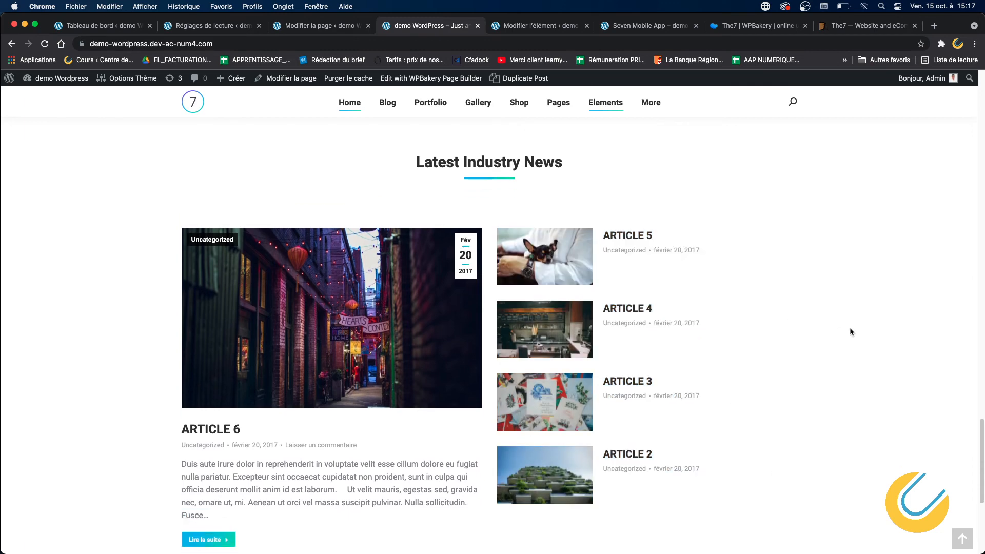
{"action": "scroll", "coordinate": [849, 328], "scroll_direction": "down", "scroll_amount": 3}
{"action": "scroll", "coordinate": [850, 328], "scroll_direction": "up", "scroll_amount": 3}
{"action": "scroll", "coordinate": [846, 328], "scroll_direction": "down", "scroll_amount": 1}
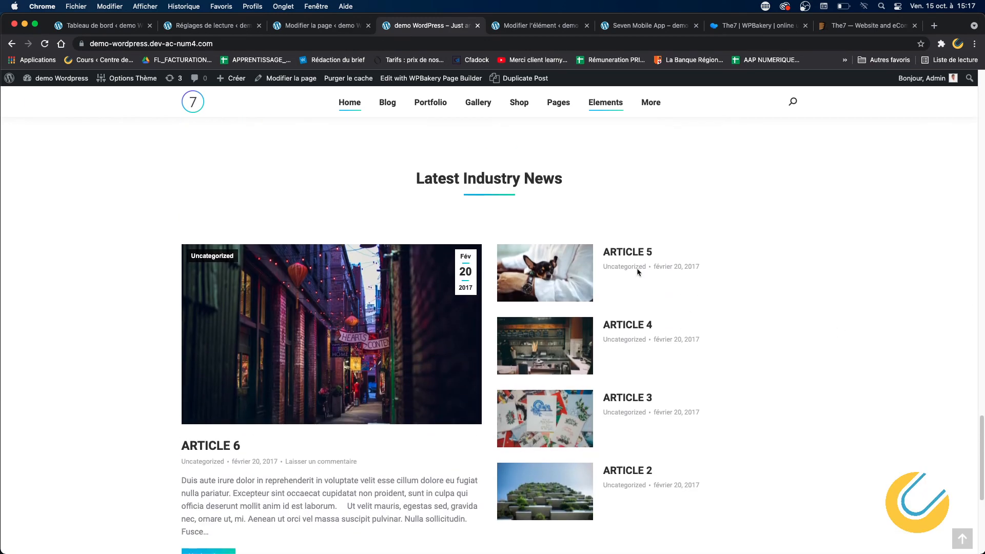
{"action": "left_click", "coordinate": [326, 25]}
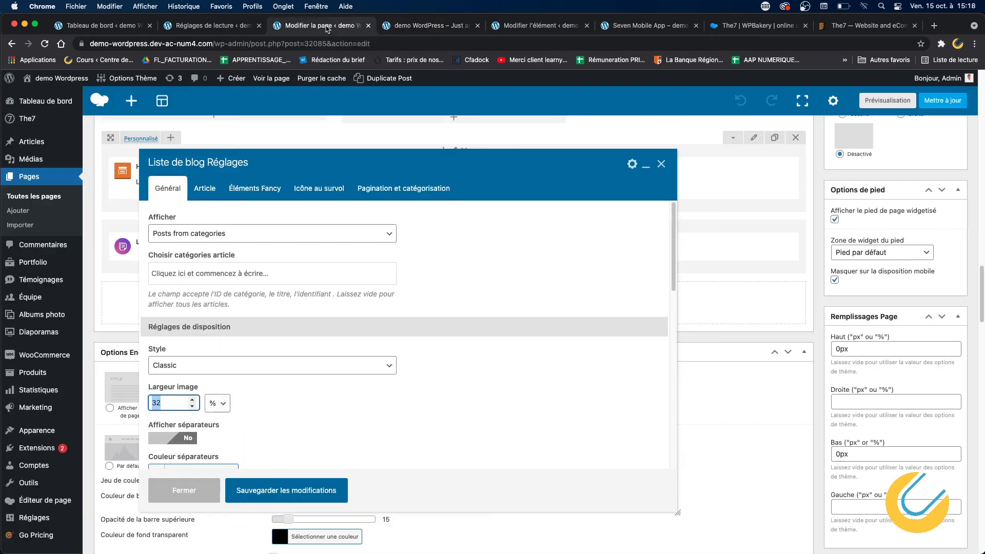
{"action": "left_click", "coordinate": [470, 26]}
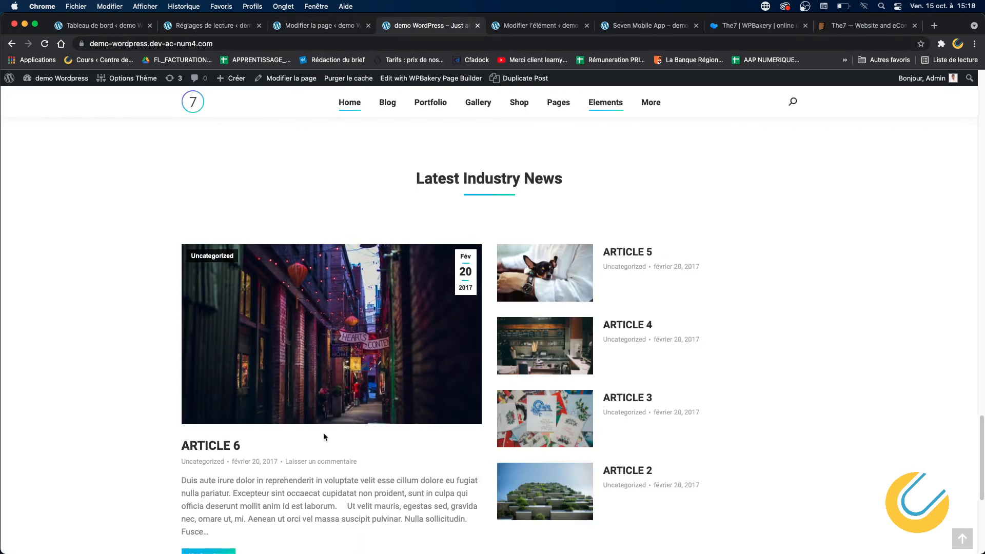
{"action": "left_click", "coordinate": [315, 28]}
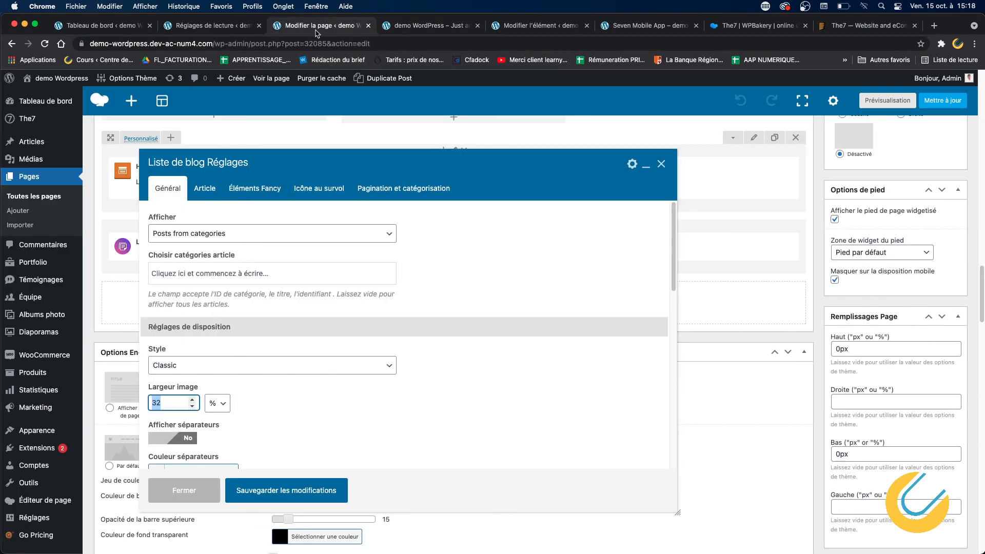
Open the list of all articles in a separate tab, close the blog list's settings, and locate Articles 1 to 6
{"action": "mouse_move", "coordinate": [30, 146]}
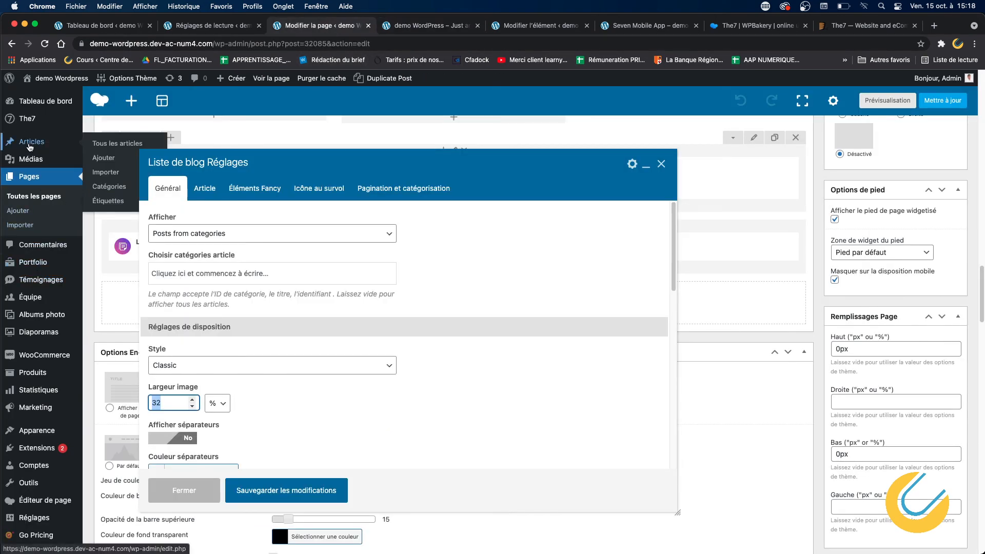
{"action": "right_click", "coordinate": [132, 149]}
{"action": "left_click", "coordinate": [154, 154]}
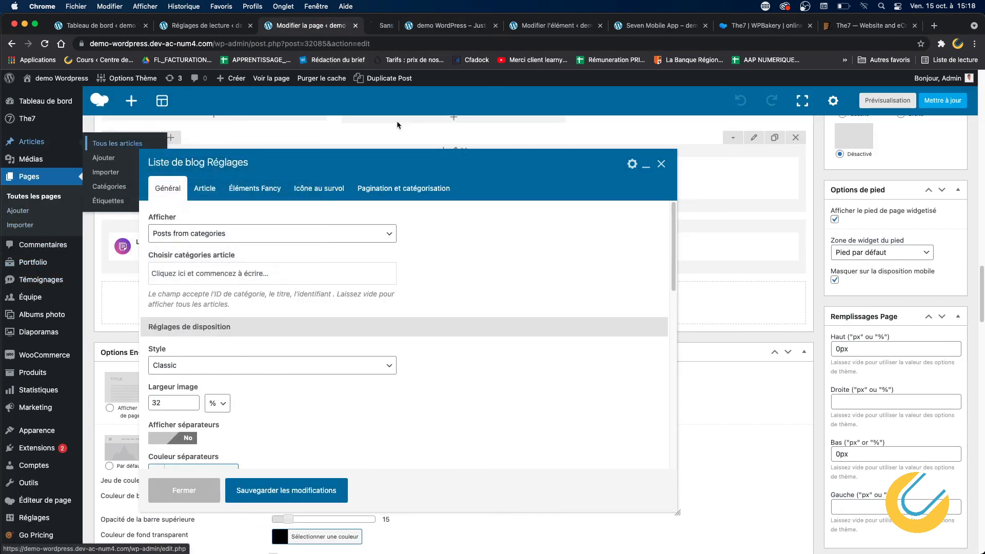
{"action": "left_click", "coordinate": [661, 165]}
{"action": "key", "text": "ctrl+Tab"}
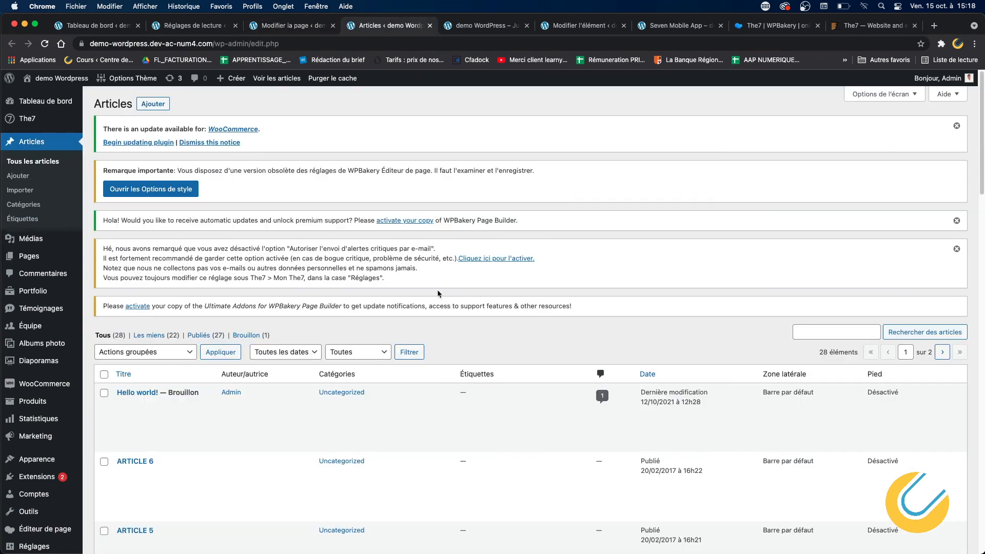
{"action": "scroll", "coordinate": [438, 289], "scroll_direction": "down", "scroll_amount": 5}
{"action": "scroll", "coordinate": [264, 285], "scroll_direction": "down", "scroll_amount": 3}
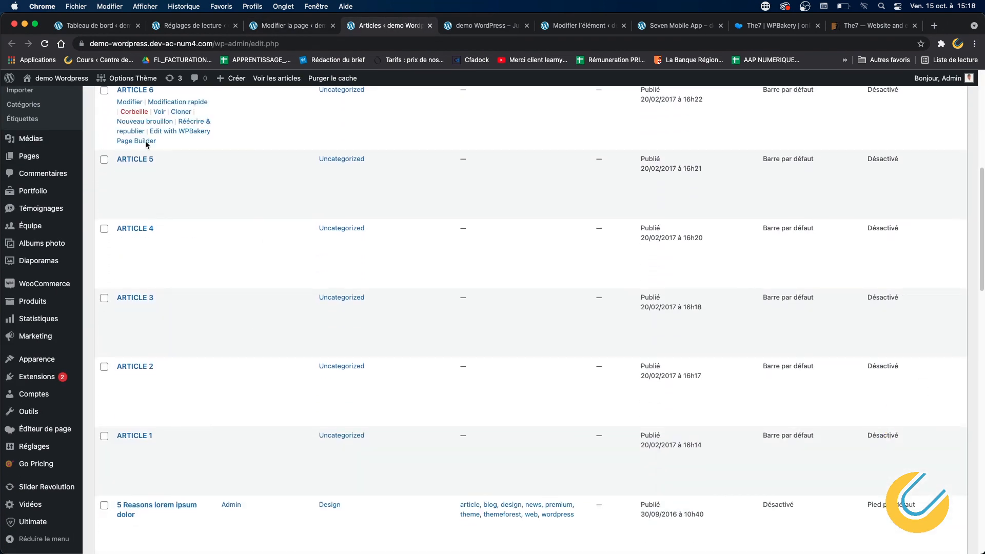
Compare the two blog lists in the page editor with the public Latest Industry News section
{"action": "left_click", "coordinate": [312, 26]}
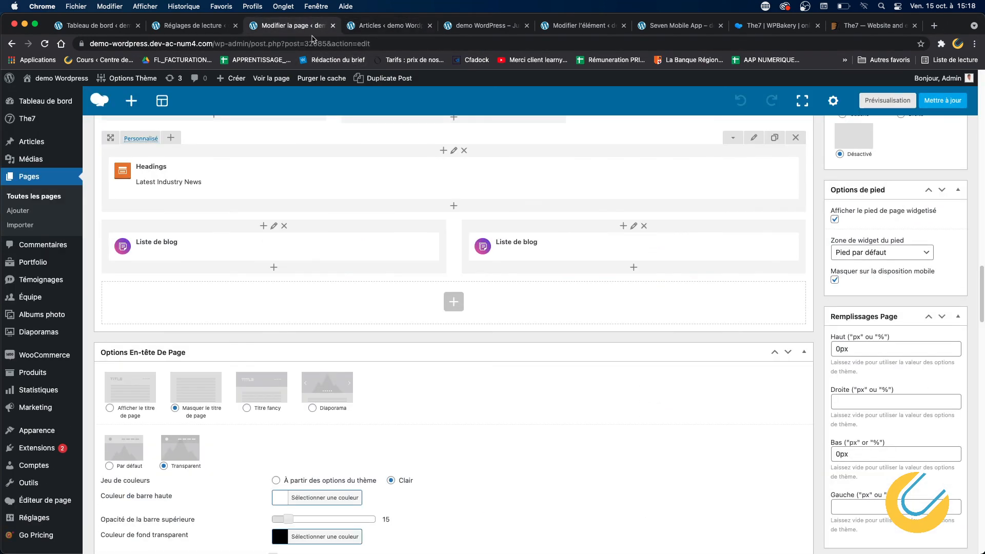
{"action": "left_click", "coordinate": [489, 28]}
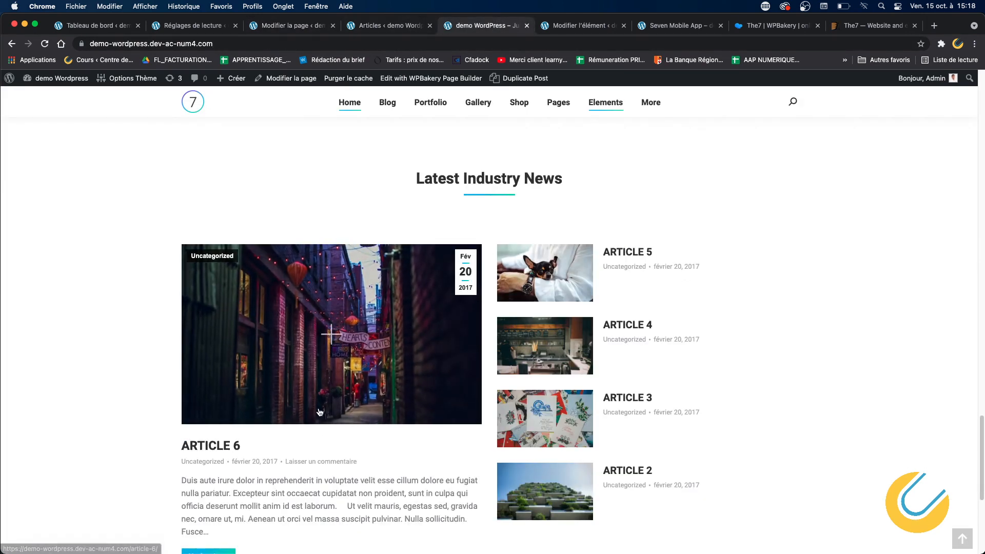
{"action": "left_click", "coordinate": [296, 30]}
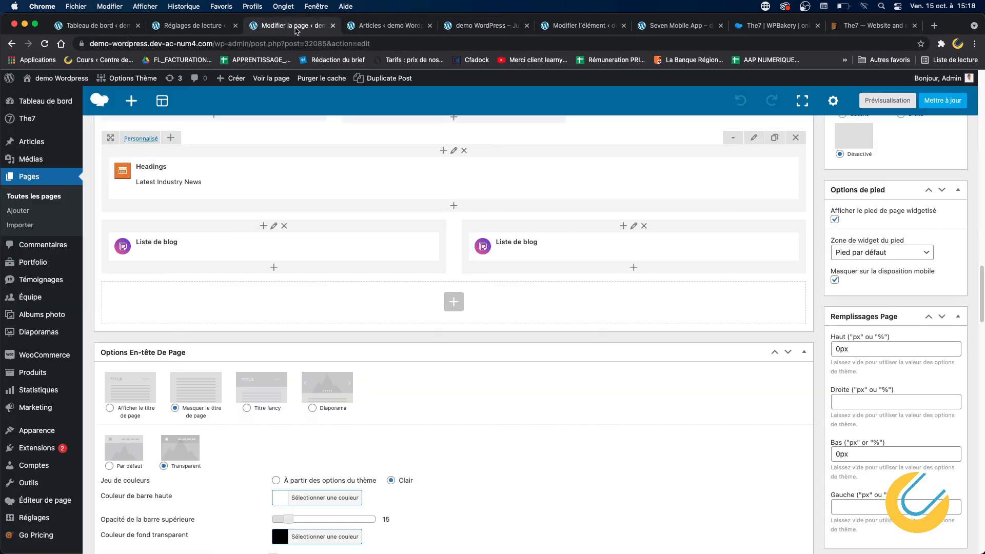
{"action": "left_click", "coordinate": [173, 27]}
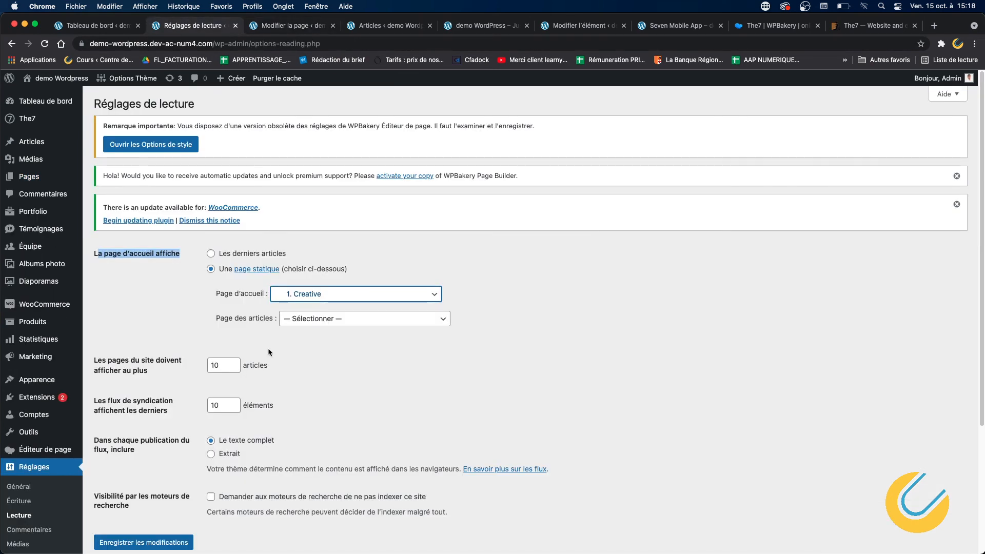
Open ARTICLE 6 from the articles list for editing and expand its classic content block
{"action": "left_click", "coordinate": [391, 28]}
{"action": "scroll", "coordinate": [148, 190], "scroll_direction": "up", "scroll_amount": 1}
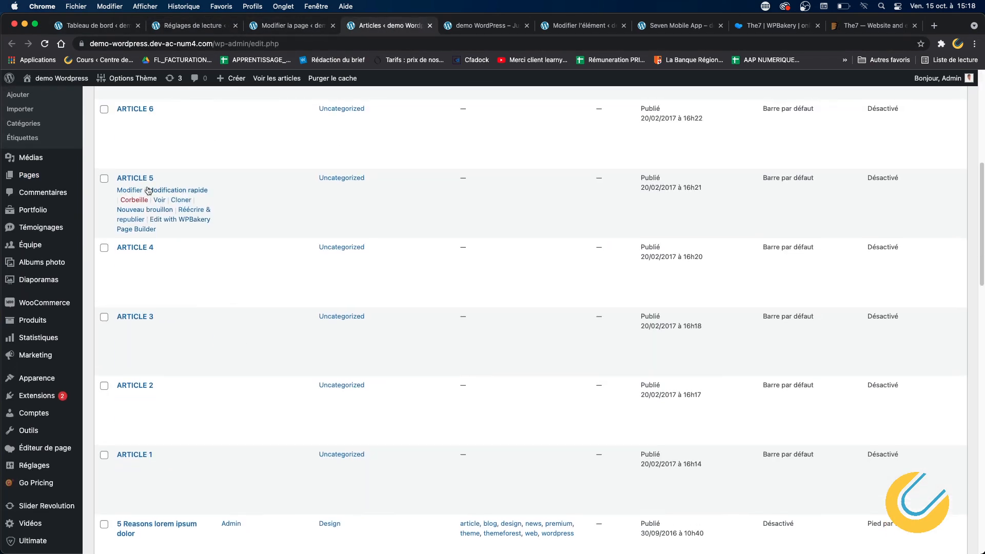
{"action": "left_click", "coordinate": [129, 121]}
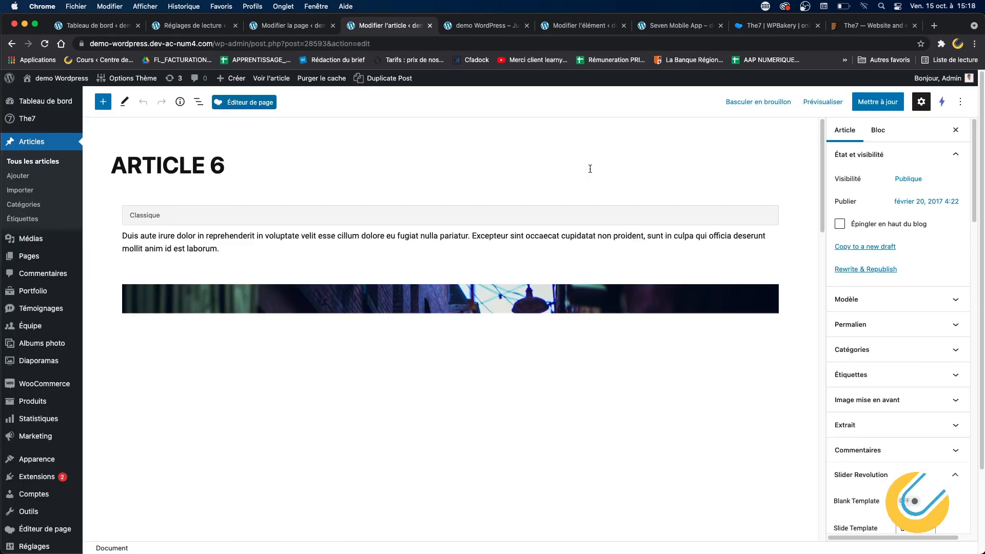
{"action": "left_click", "coordinate": [486, 407]}
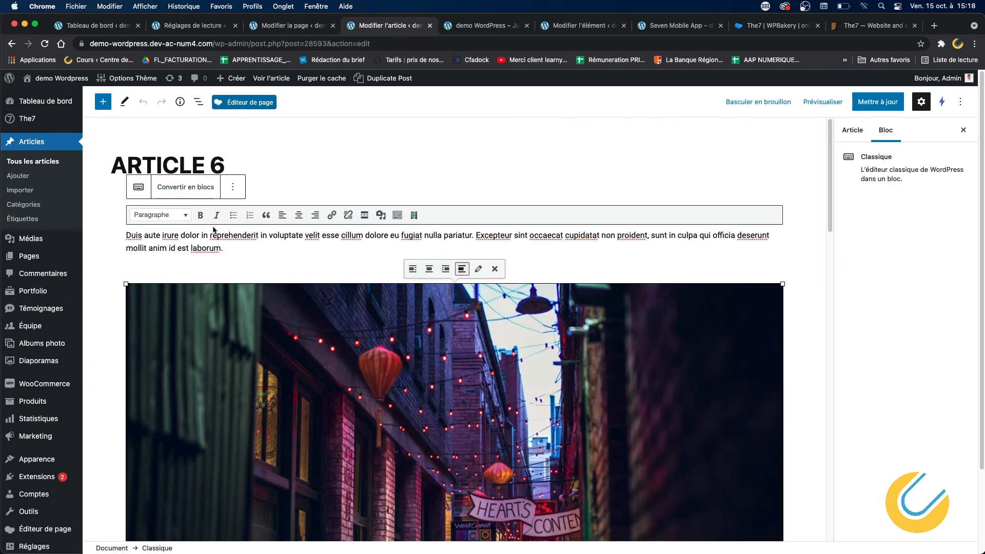
Replace the title of ARTICLE 6 with "Evenement" and update the article
{"action": "left_click", "coordinate": [197, 167]}
{"action": "left_click_drag", "start_coordinate": [225, 167], "coordinate": [116, 164]}
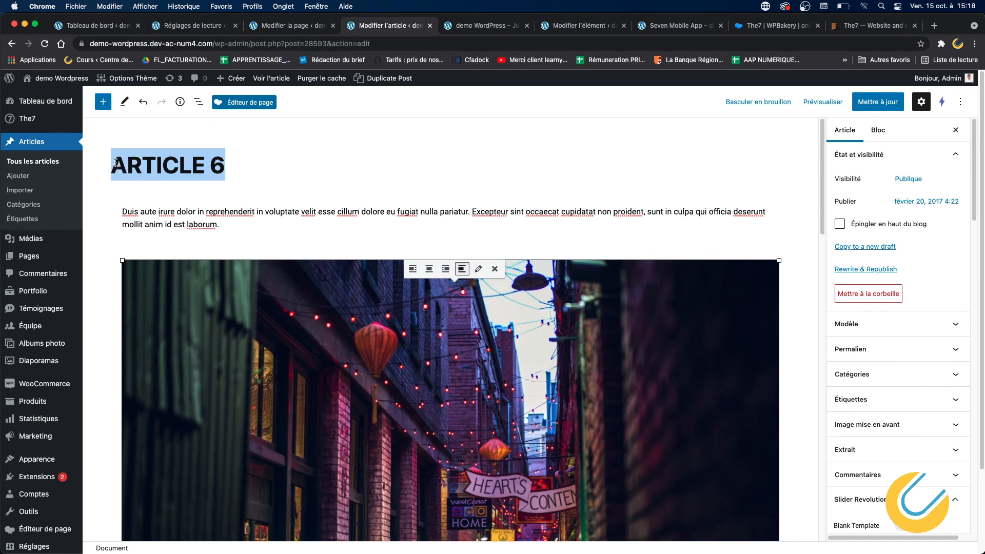
{"action": "type", "text": "Evenement"}
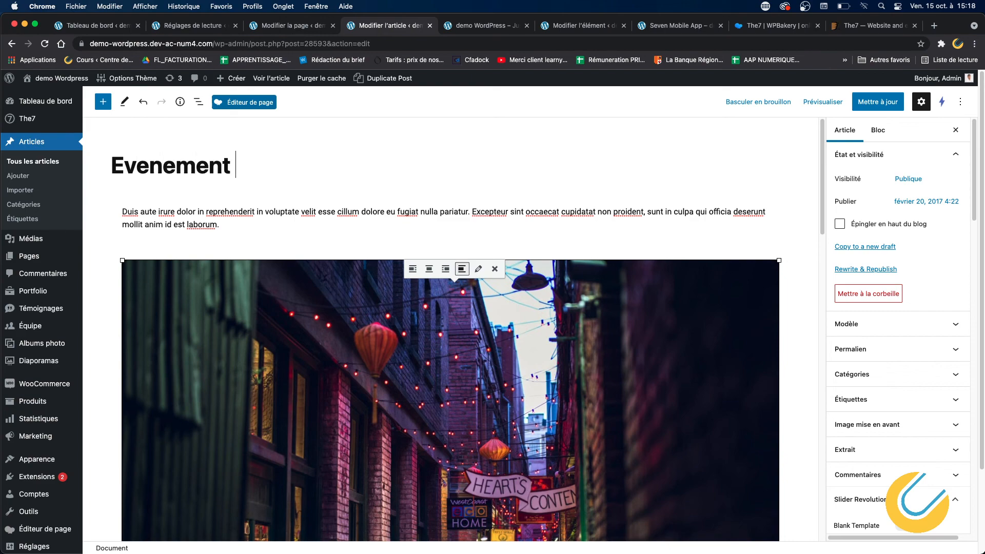
{"action": "left_click", "coordinate": [151, 208]}
{"action": "left_click", "coordinate": [149, 167]}
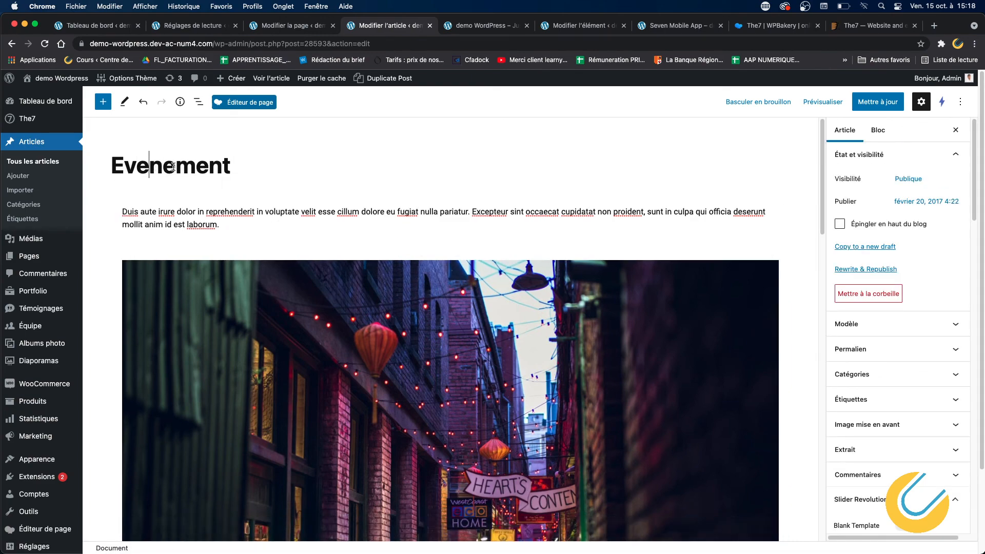
{"action": "scroll", "coordinate": [224, 211], "scroll_direction": "down", "scroll_amount": 15}
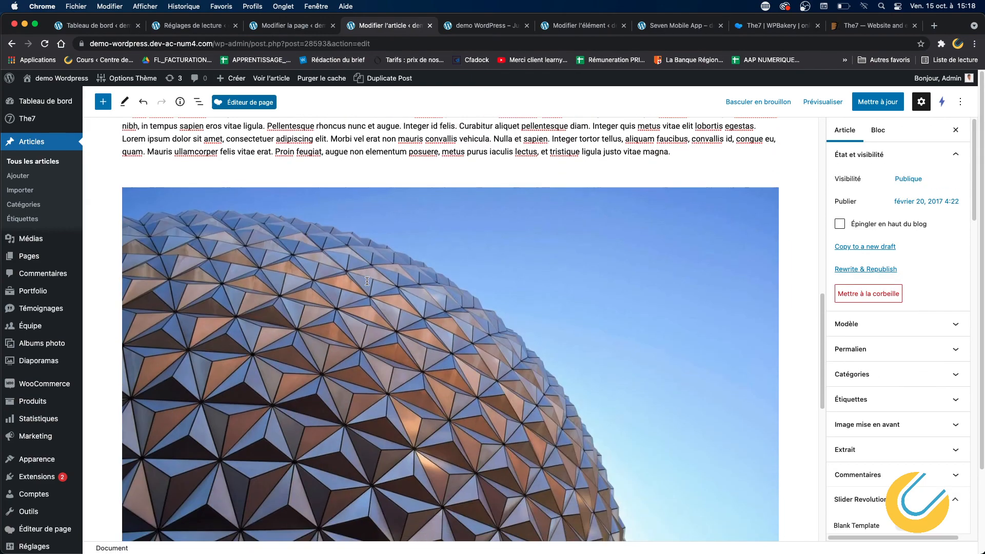
{"action": "left_click", "coordinate": [877, 101]}
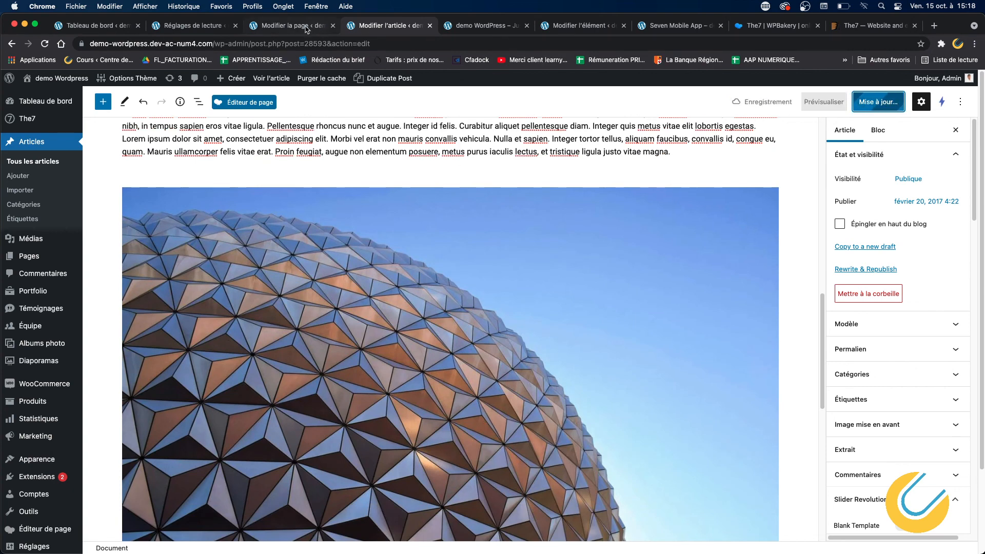
Reload the public home page and check the featured article's new title under Latest Industry News
{"action": "left_click", "coordinate": [303, 26]}
{"action": "left_click", "coordinate": [472, 27]}
{"action": "left_click", "coordinate": [45, 44]}
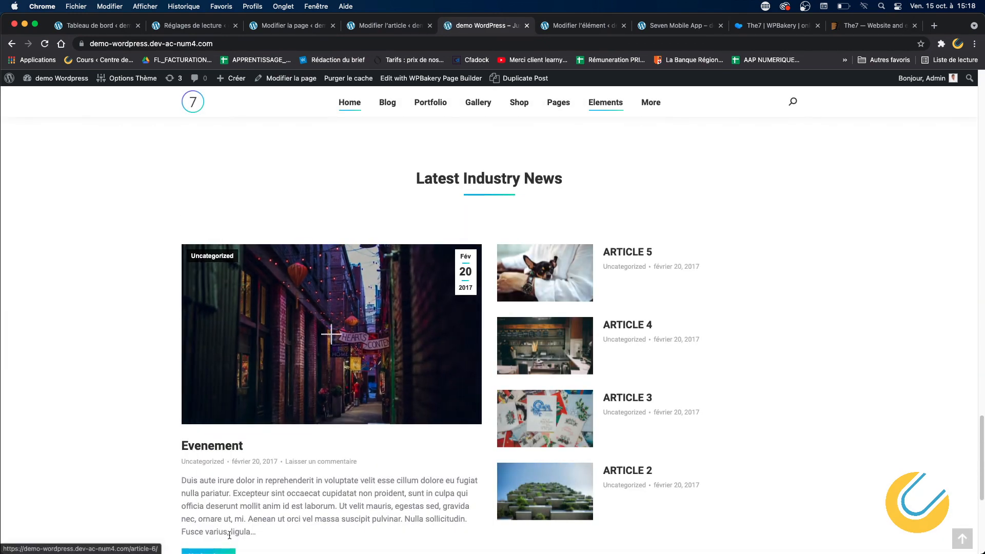
{"action": "left_click", "coordinate": [389, 26]}
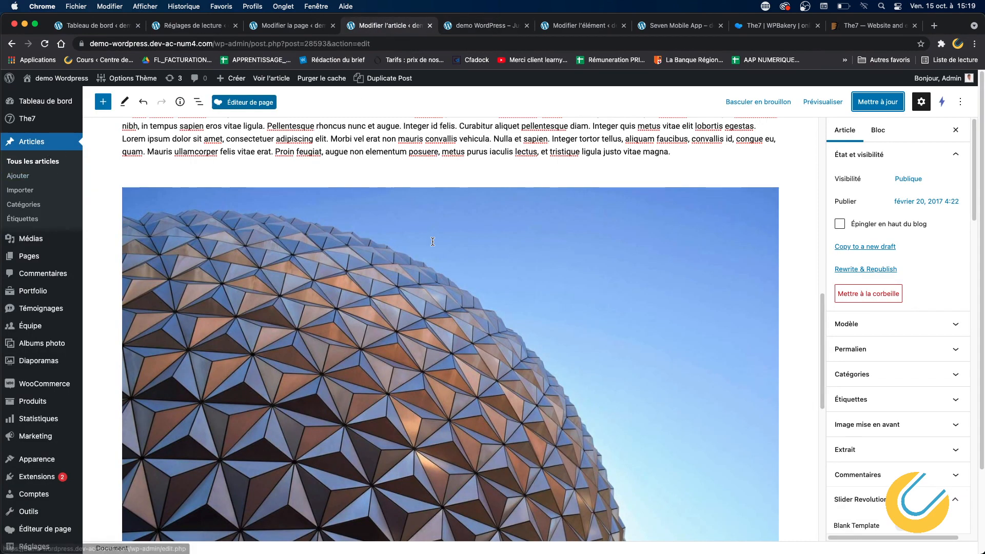
{"action": "left_click", "coordinate": [515, 25]}
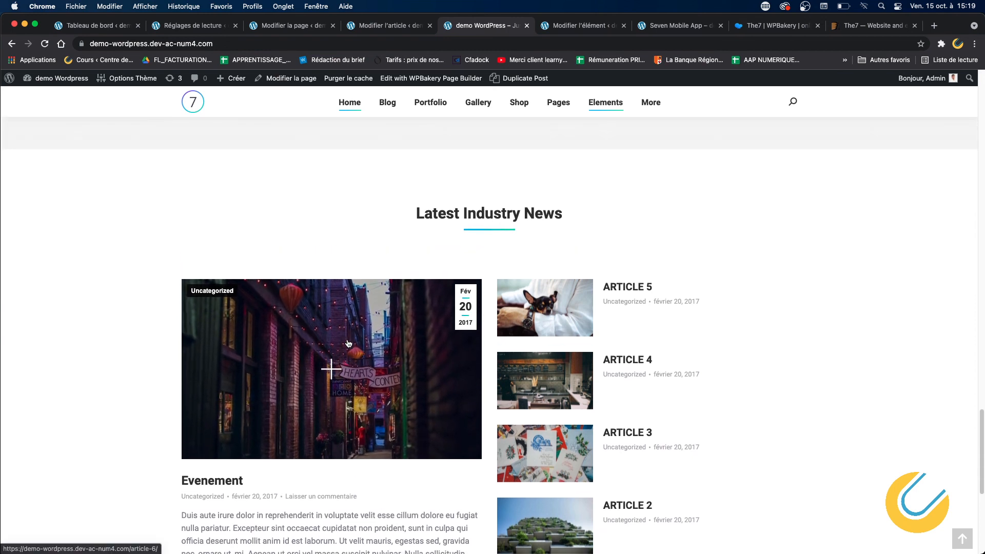
{"action": "scroll", "coordinate": [348, 343], "scroll_direction": "down", "scroll_amount": 3}
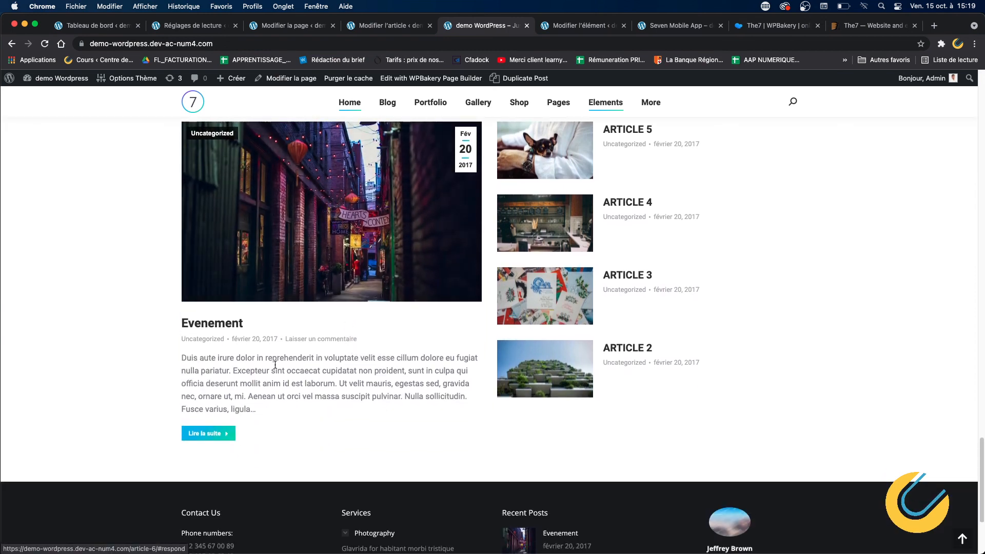
Read the full Evenement article on the public site down to its comment form, and return to the home page
{"action": "left_click", "coordinate": [211, 439]}
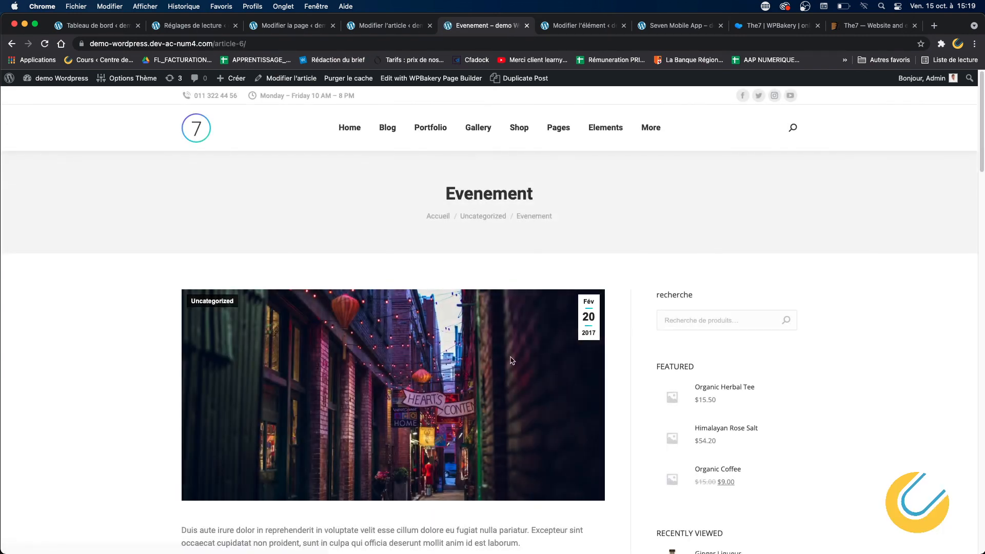
{"action": "scroll", "coordinate": [425, 372], "scroll_direction": "down", "scroll_amount": 7}
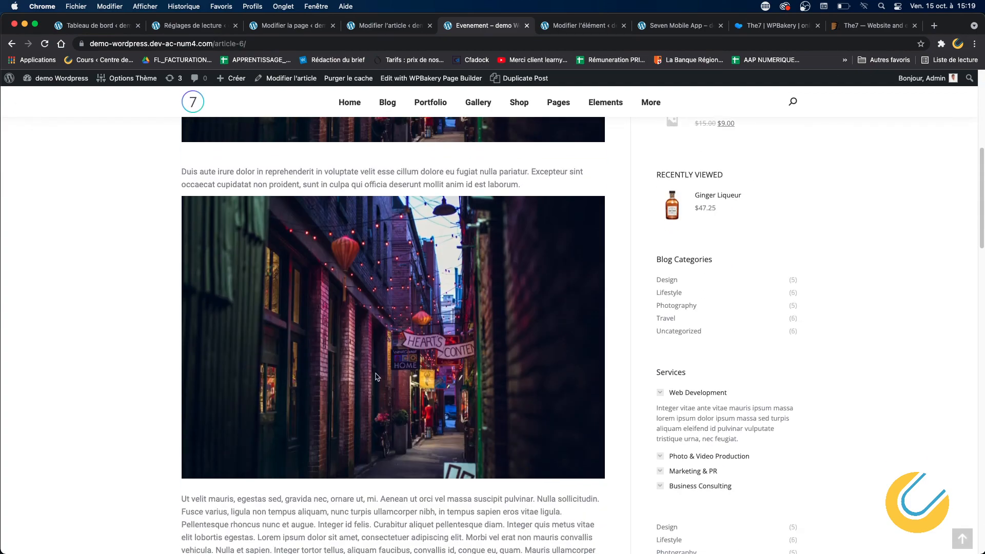
{"action": "scroll", "coordinate": [377, 377], "scroll_direction": "down", "scroll_amount": 12}
{"action": "scroll", "coordinate": [406, 369], "scroll_direction": "down", "scroll_amount": 5}
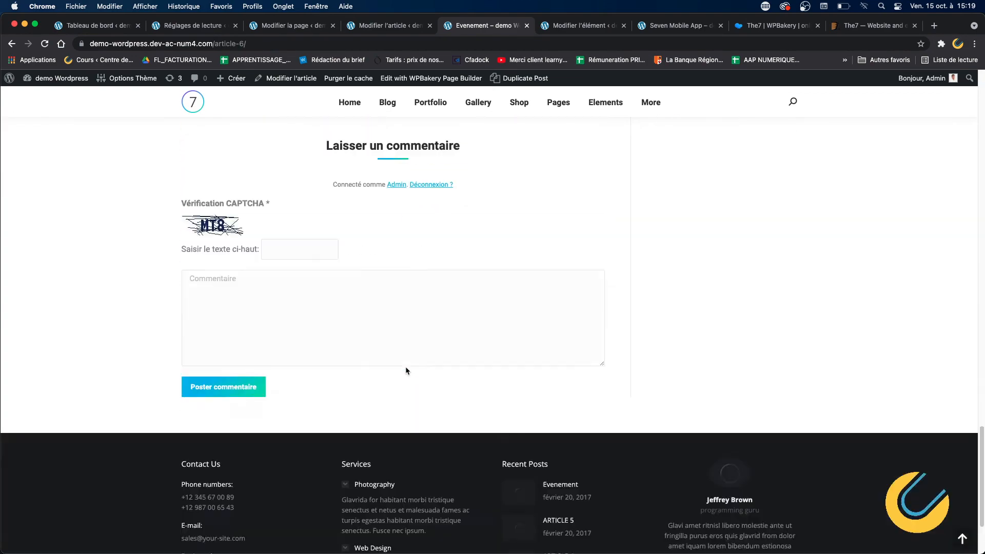
{"action": "scroll", "coordinate": [480, 142], "scroll_direction": "up", "scroll_amount": 15}
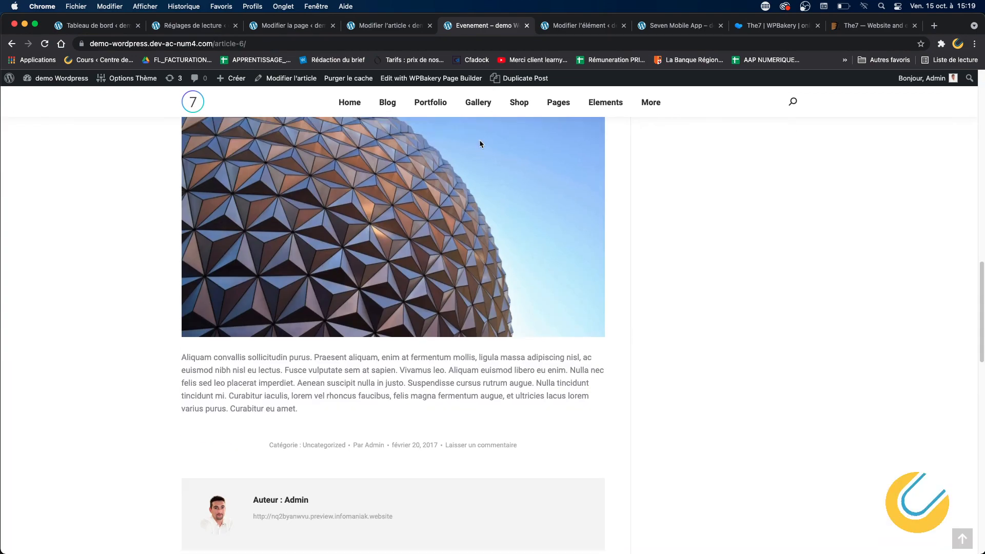
{"action": "left_click", "coordinate": [396, 25]}
{"action": "left_click", "coordinate": [465, 28]}
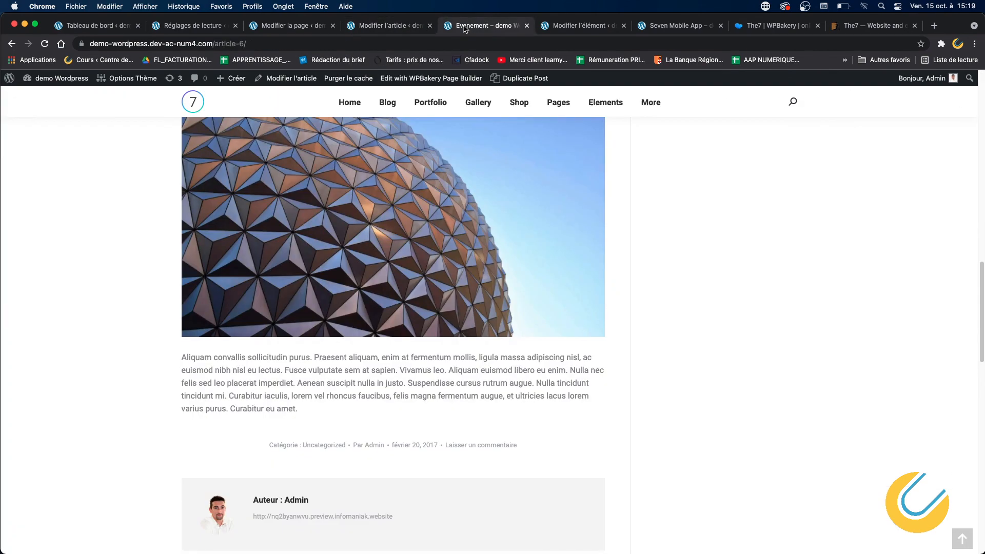
{"action": "left_click", "coordinate": [11, 45]}
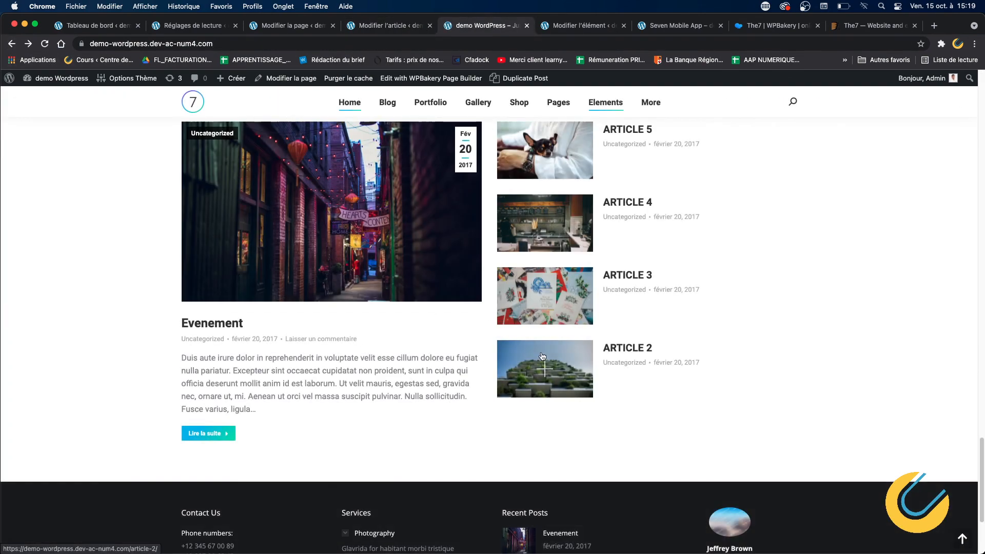
Review the public home page's sections from the top down to the footer with its contact details, services and recent posts
{"action": "scroll", "coordinate": [483, 356], "scroll_direction": "up", "scroll_amount": 6}
{"action": "scroll", "coordinate": [483, 358], "scroll_direction": "down", "scroll_amount": 9}
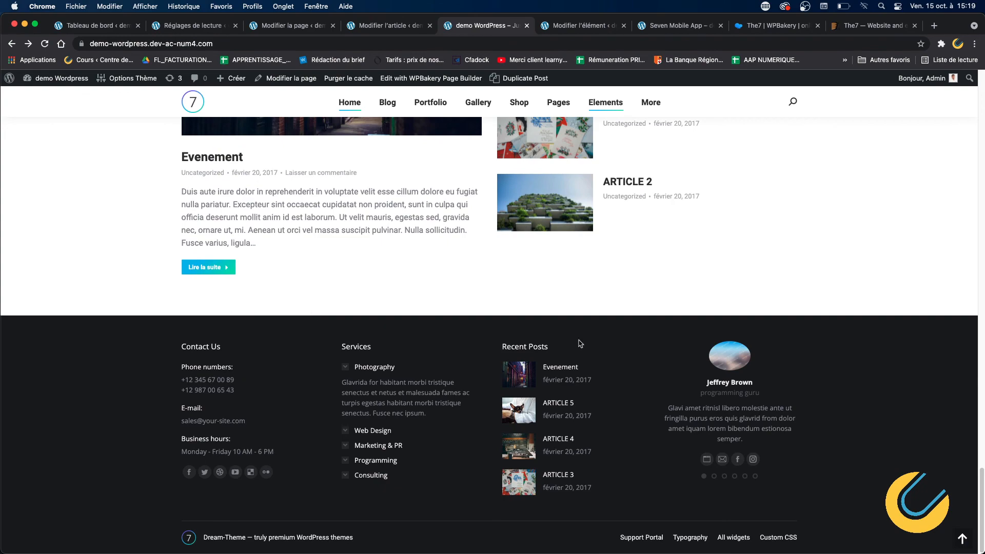
{"action": "scroll", "coordinate": [578, 343], "scroll_direction": "up", "scroll_amount": 15}
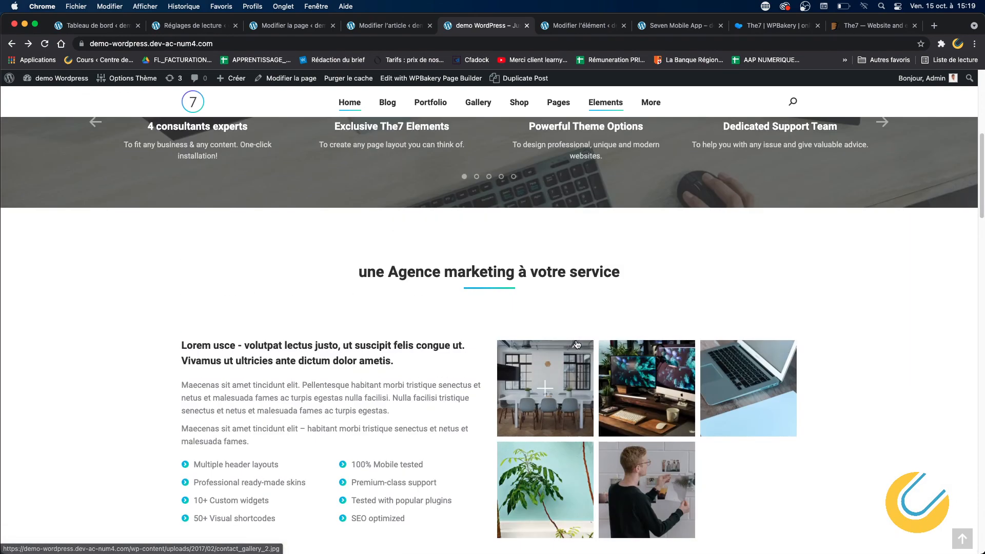
{"action": "scroll", "coordinate": [576, 344], "scroll_direction": "up", "scroll_amount": 5}
{"action": "scroll", "coordinate": [576, 343], "scroll_direction": "down", "scroll_amount": 15}
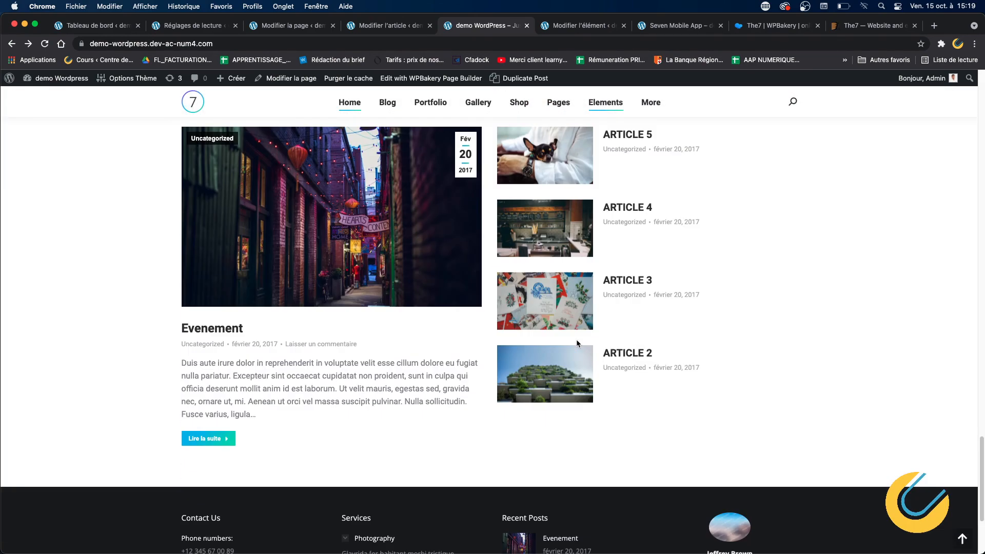
{"action": "scroll", "coordinate": [576, 343], "scroll_direction": "down", "scroll_amount": 5}
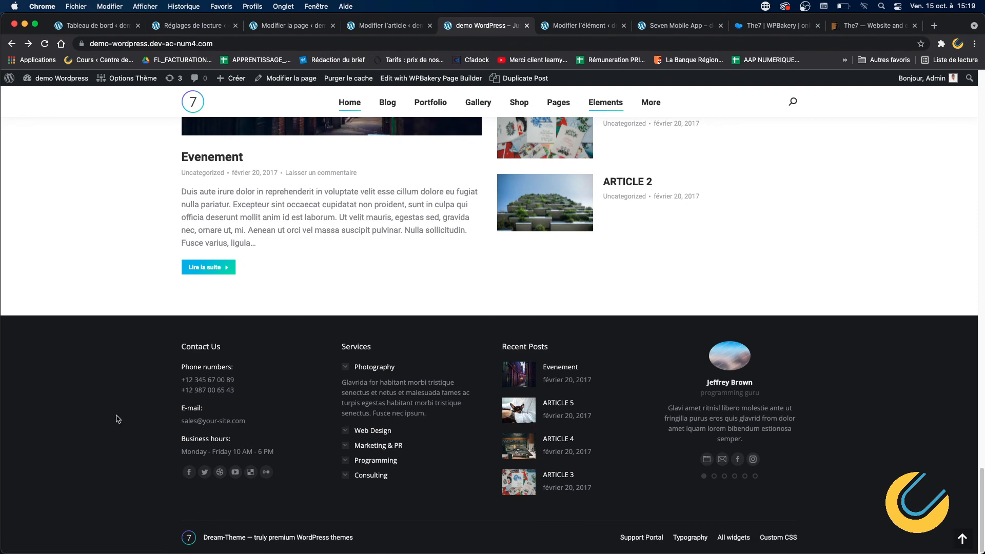
Locate the Clients & Testimonials section on the public home page and browse forward through its testimonials
{"action": "scroll", "coordinate": [417, 299], "scroll_direction": "up", "scroll_amount": 20}
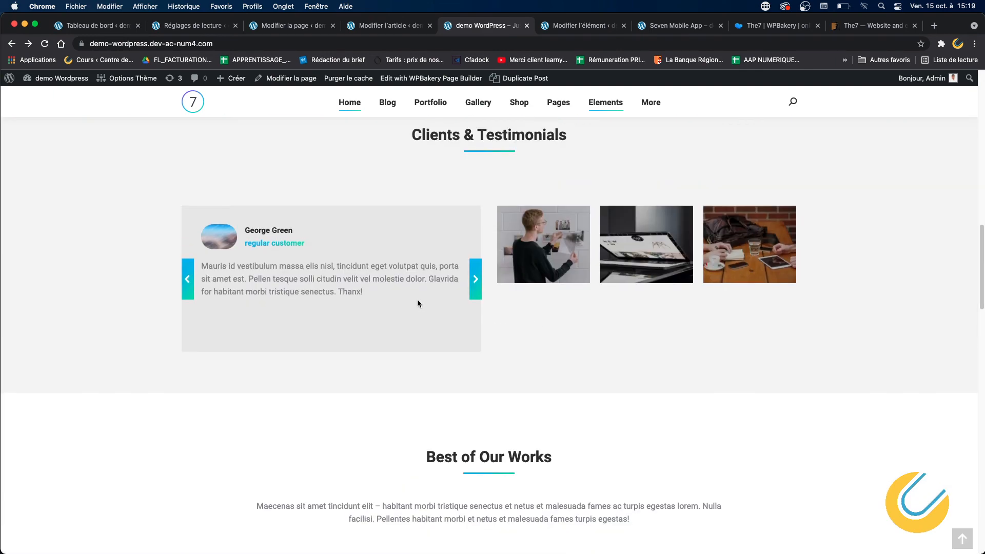
{"action": "scroll", "coordinate": [416, 301], "scroll_direction": "down", "scroll_amount": 9}
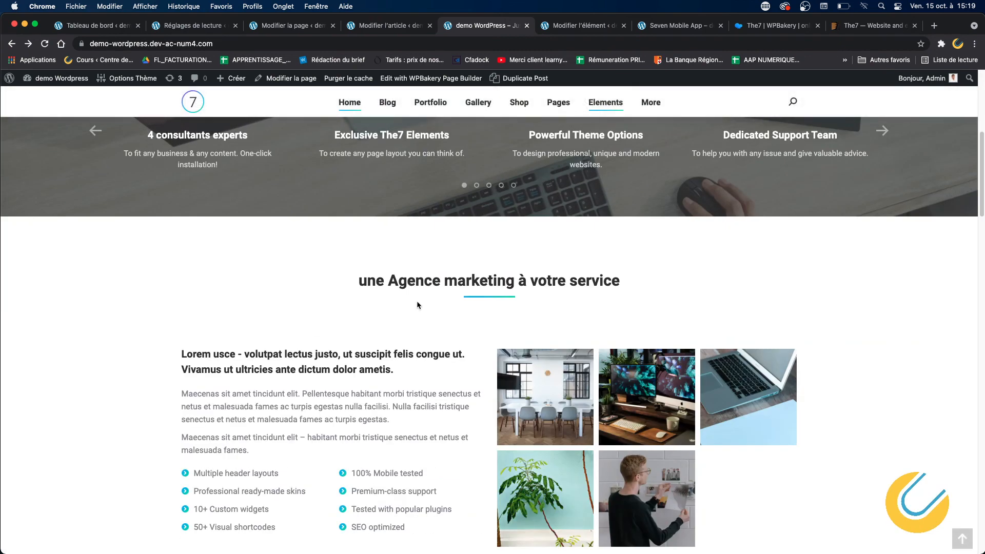
{"action": "scroll", "coordinate": [416, 301], "scroll_direction": "down", "scroll_amount": 10}
{"action": "scroll", "coordinate": [417, 304], "scroll_direction": "down", "scroll_amount": 1}
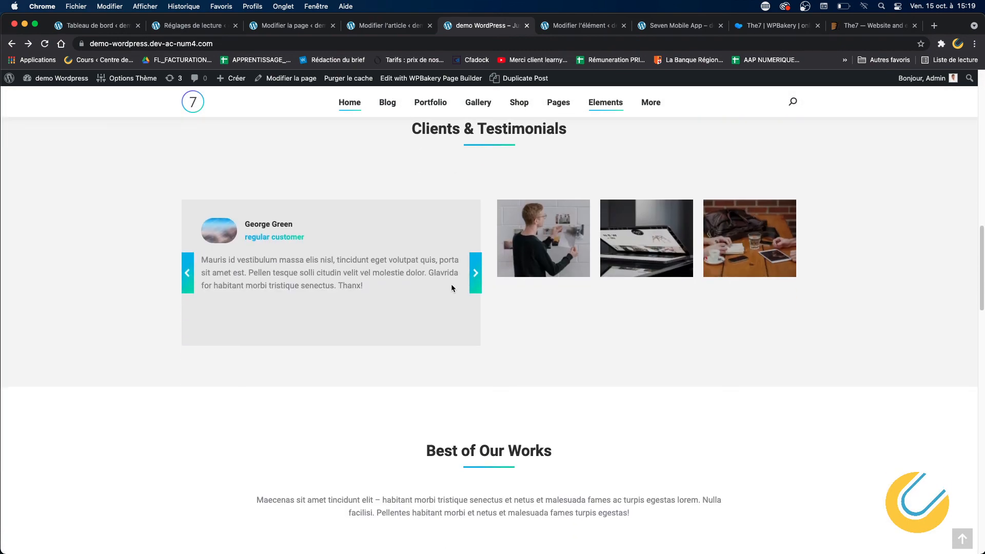
{"action": "left_click", "coordinate": [476, 280]}
{"action": "left_click", "coordinate": [476, 279]}
{"action": "left_click", "coordinate": [476, 279]}
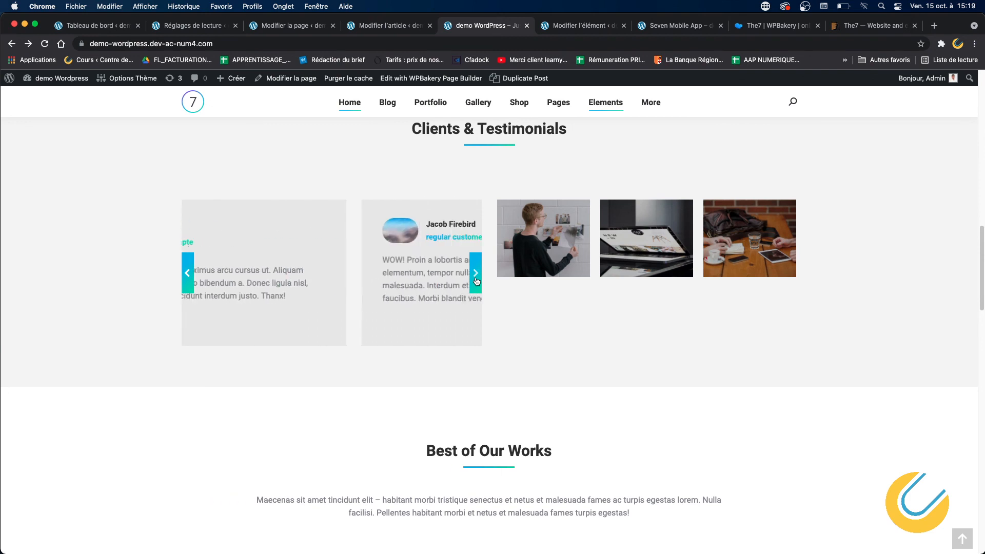
{"action": "left_click", "coordinate": [476, 281]}
{"action": "left_click", "coordinate": [476, 282]}
{"action": "left_click", "coordinate": [476, 282]}
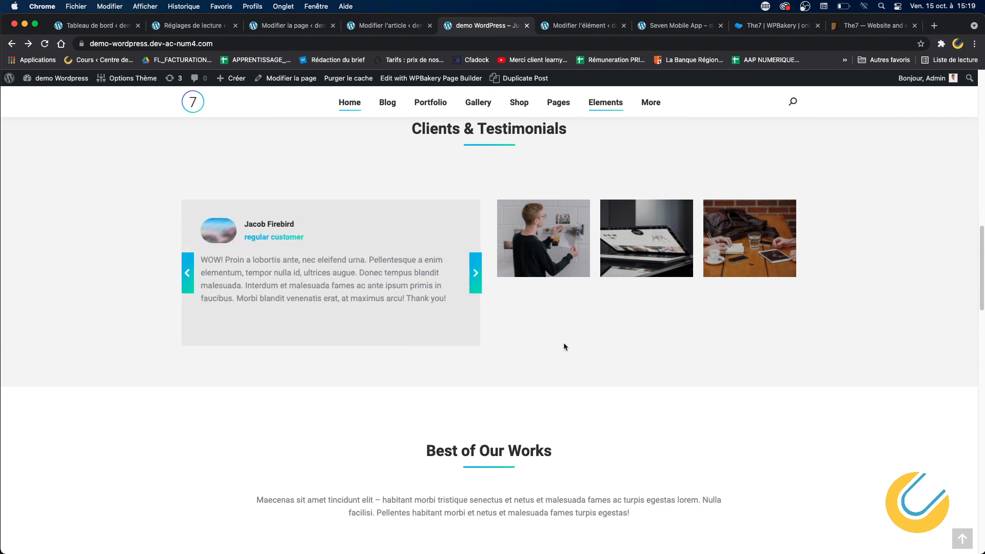